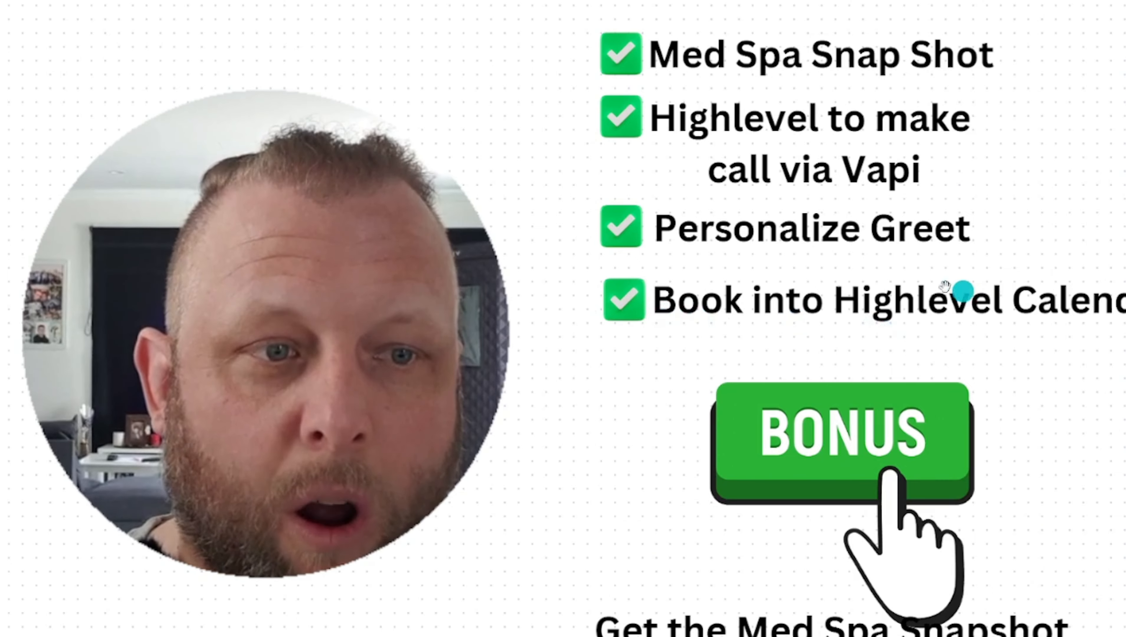
Pan the whiteboard to bring the full bonus snapshot and blueprint list into view
{"action": "left_click_drag", "start_coordinate": [949, 483], "coordinate": [921, 26]}
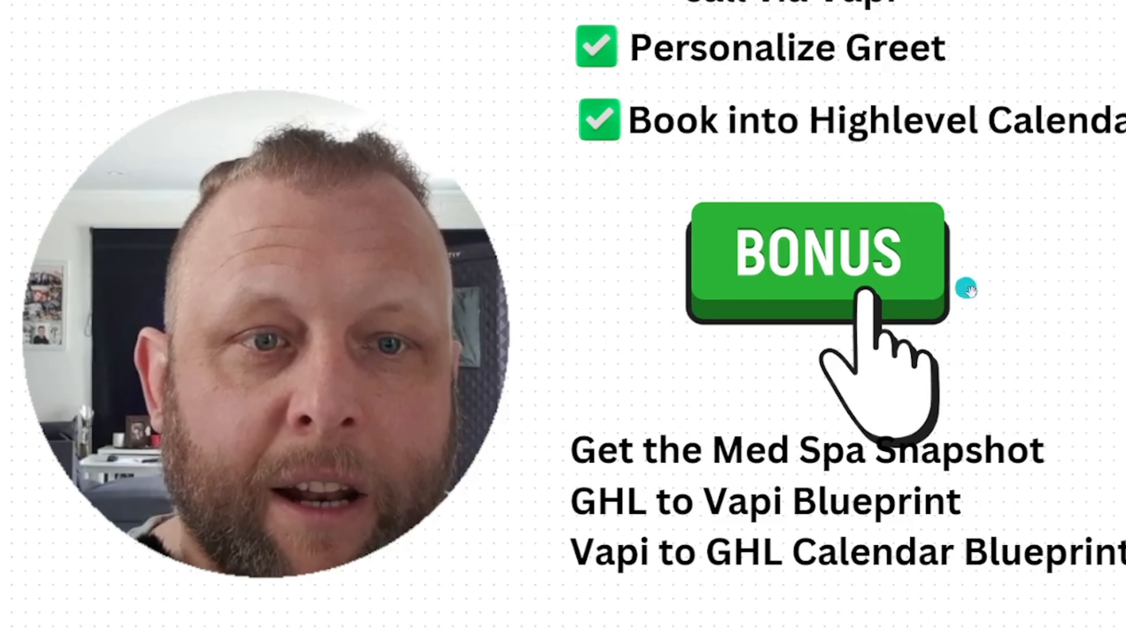
{"action": "left_click_drag", "start_coordinate": [969, 352], "coordinate": [931, 348]}
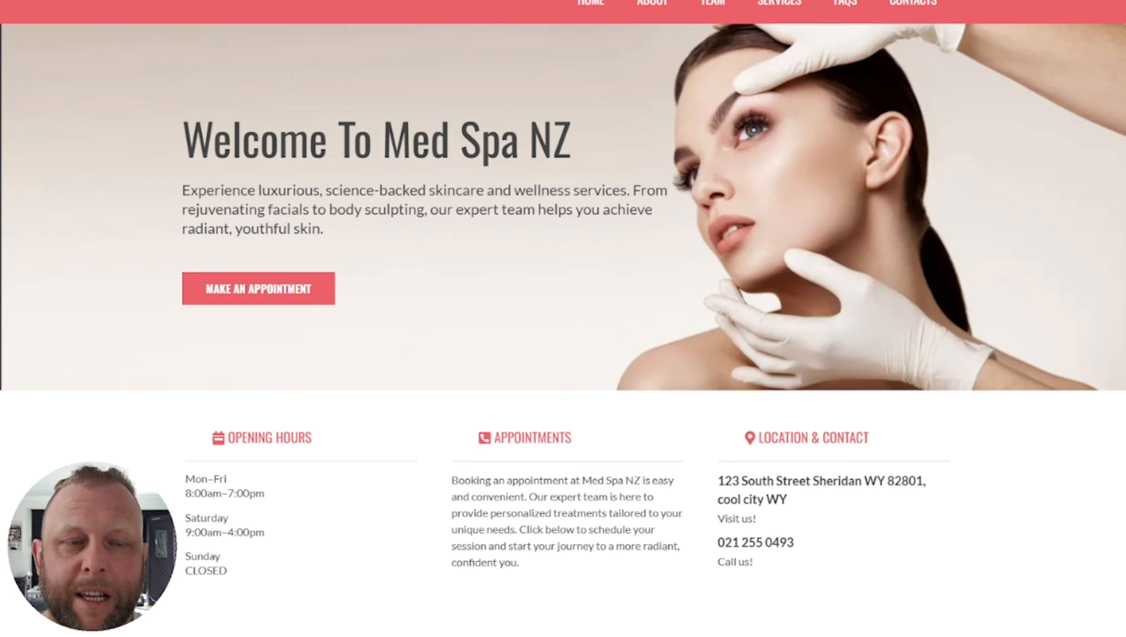
{"action": "scroll", "coordinate": [562, 318], "scroll_direction": "down", "scroll_amount": 9}
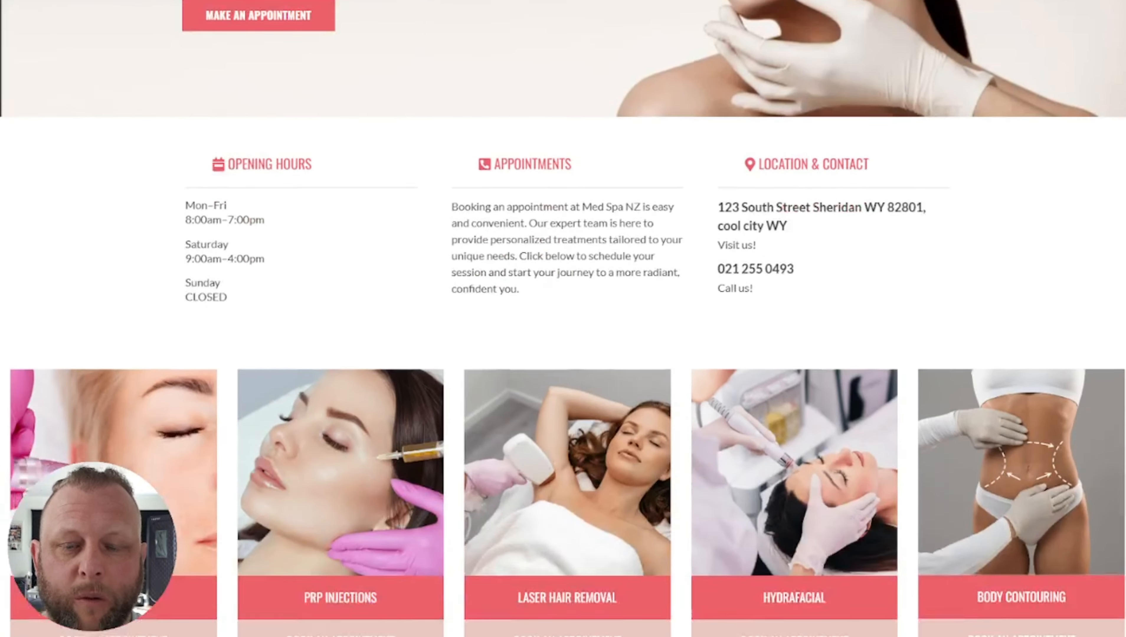
{"action": "scroll", "coordinate": [563, 319], "scroll_direction": "down", "scroll_amount": 3}
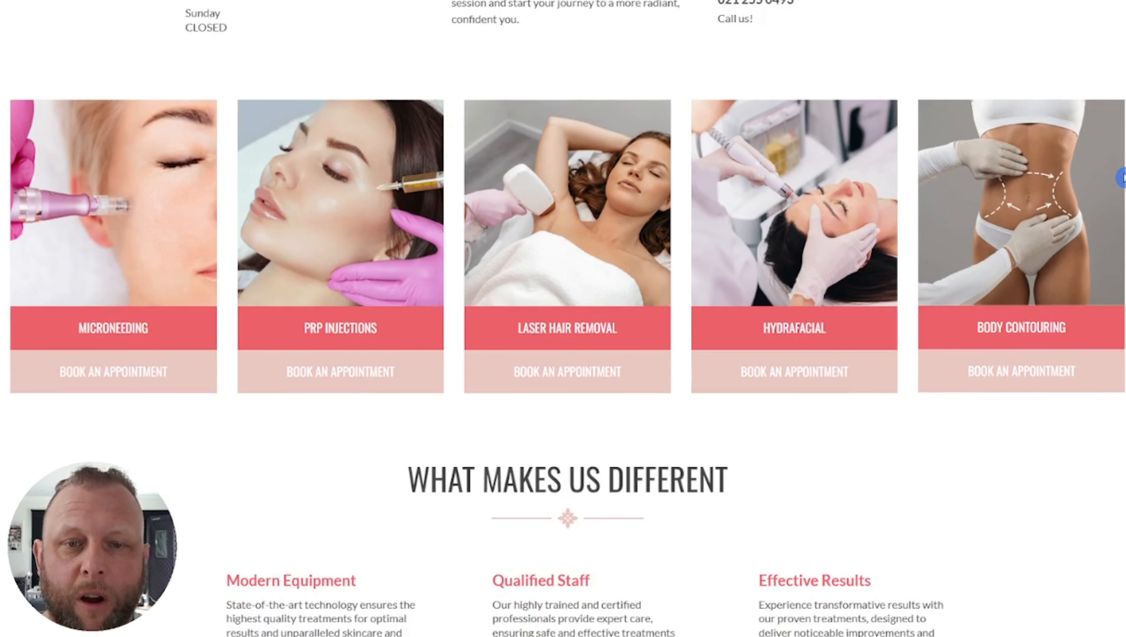
{"action": "scroll", "coordinate": [1122, 177], "scroll_direction": "down", "scroll_amount": 7}
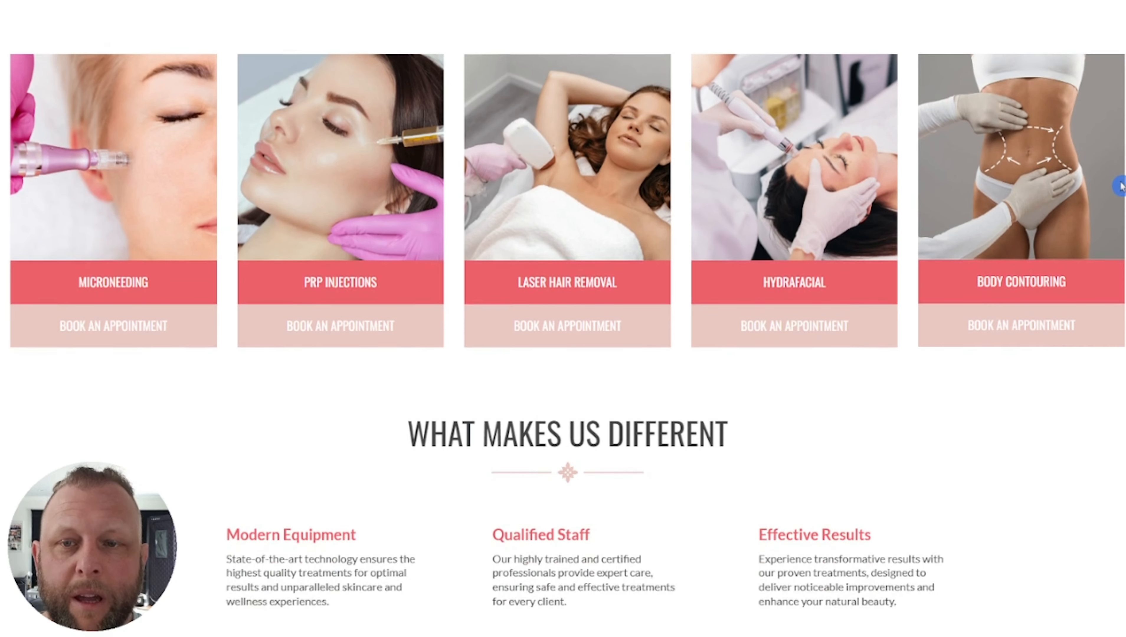
{"action": "scroll", "coordinate": [1111, 234], "scroll_direction": "down", "scroll_amount": 17}
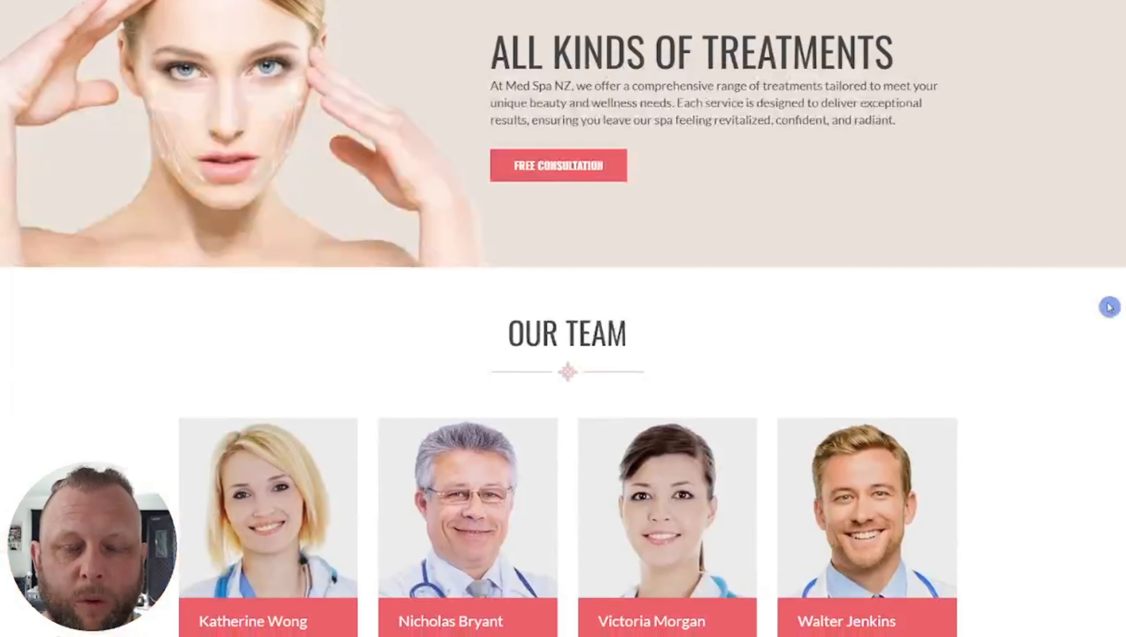
{"action": "scroll", "coordinate": [1113, 355], "scroll_direction": "down", "scroll_amount": 12}
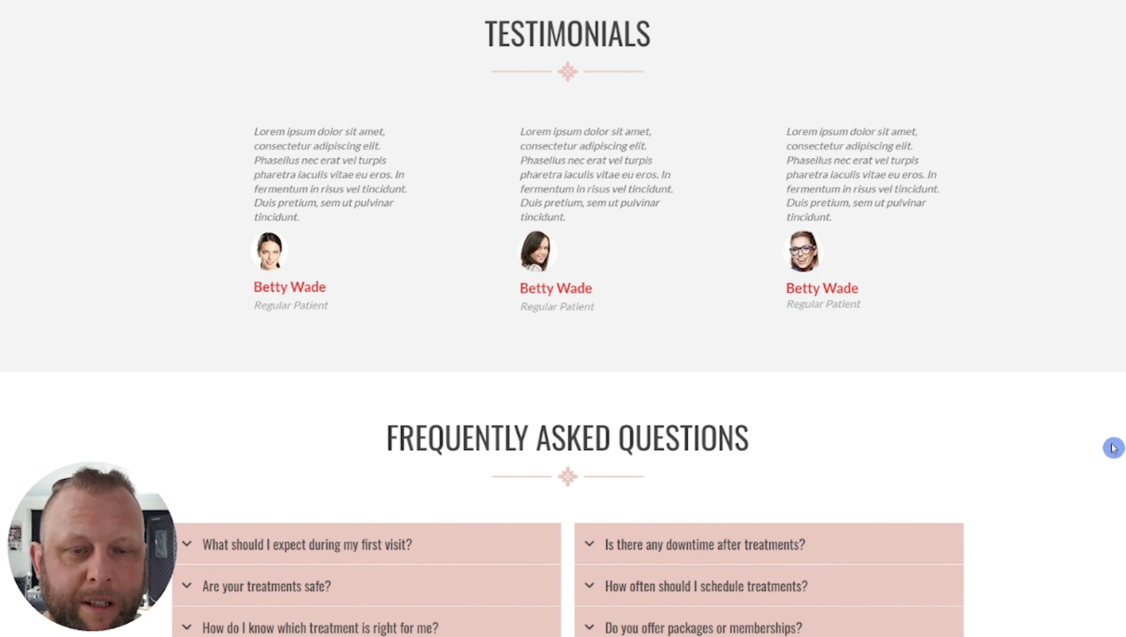
{"action": "scroll", "coordinate": [1114, 448], "scroll_direction": "up", "scroll_amount": 20}
{"action": "scroll", "coordinate": [1117, 281], "scroll_direction": "up", "scroll_amount": 20}
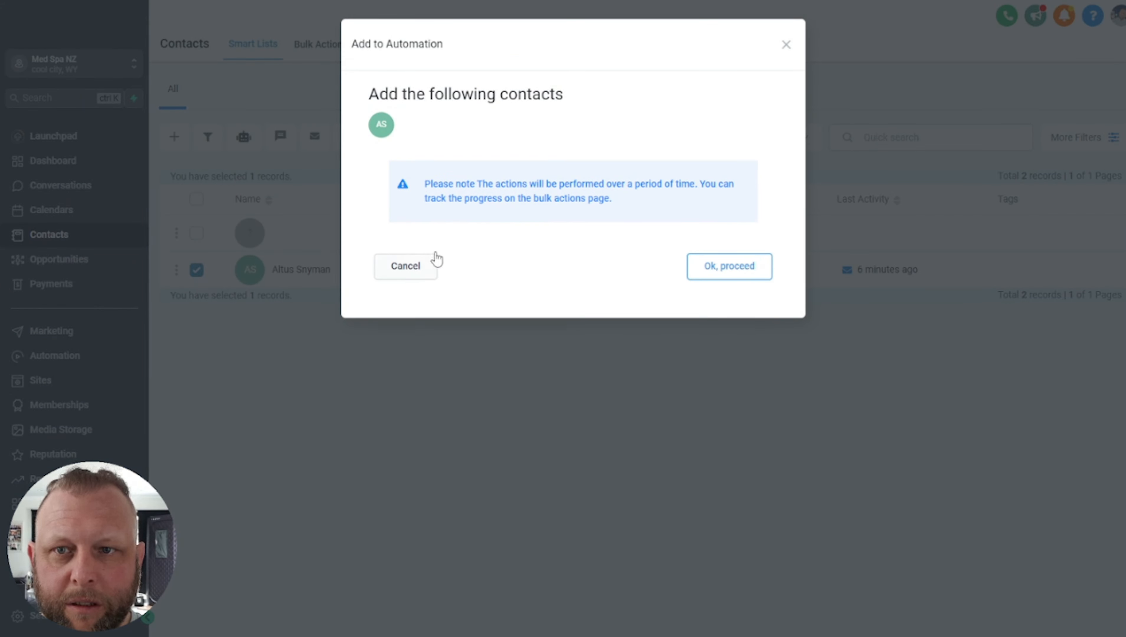
Pick the Make a Call workflow, enter 'go' as the action, and submit the contact
{"action": "left_click", "coordinate": [735, 272]}
{"action": "left_click", "coordinate": [490, 192]}
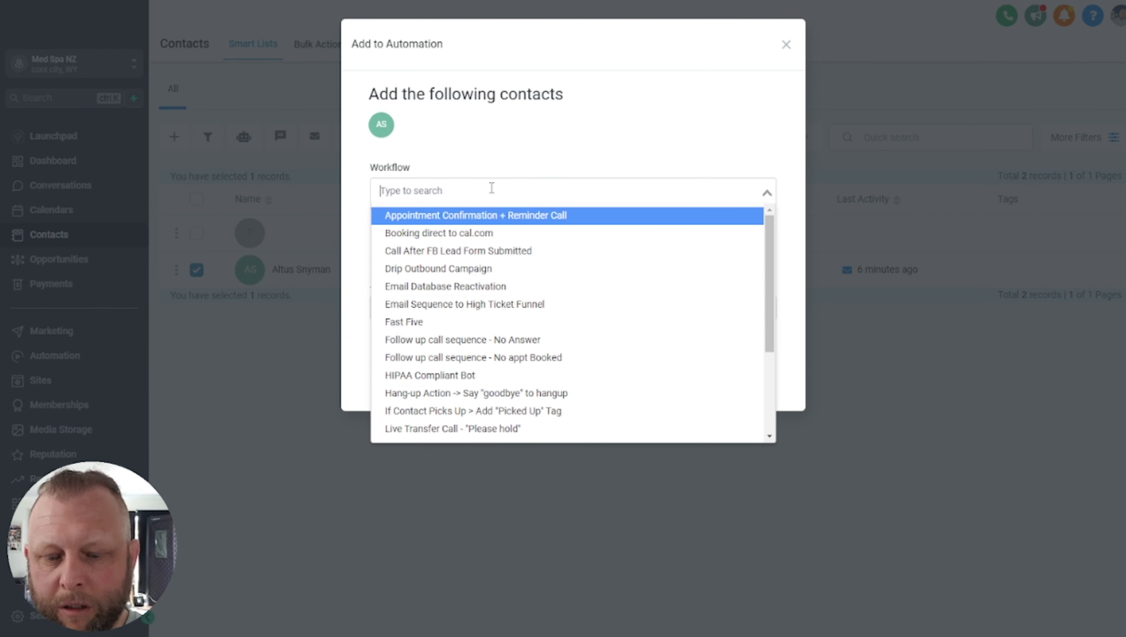
{"action": "type", "text": "m"}
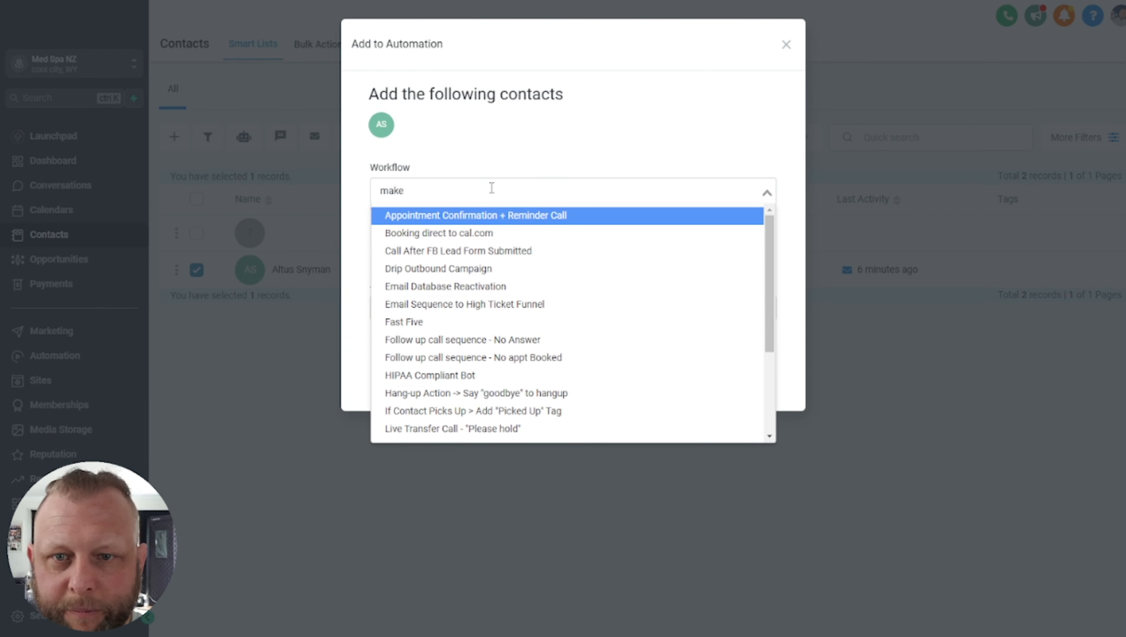
{"action": "type", "text": "ake"}
{"action": "left_click", "coordinate": [487, 216]}
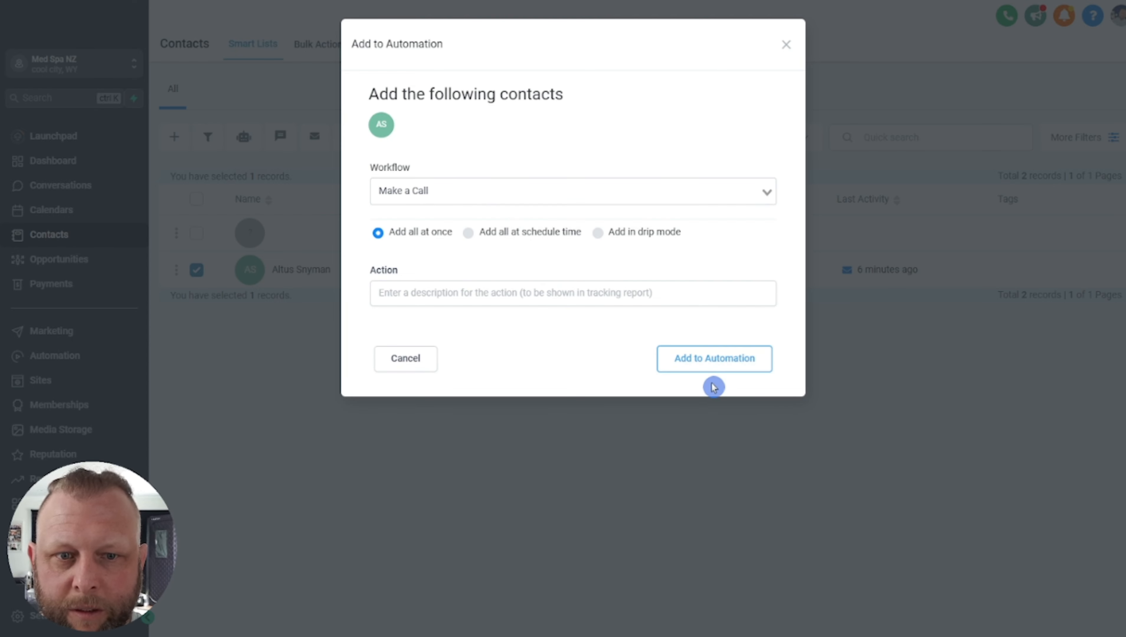
{"action": "left_click", "coordinate": [715, 360]}
{"action": "left_click", "coordinate": [487, 298]}
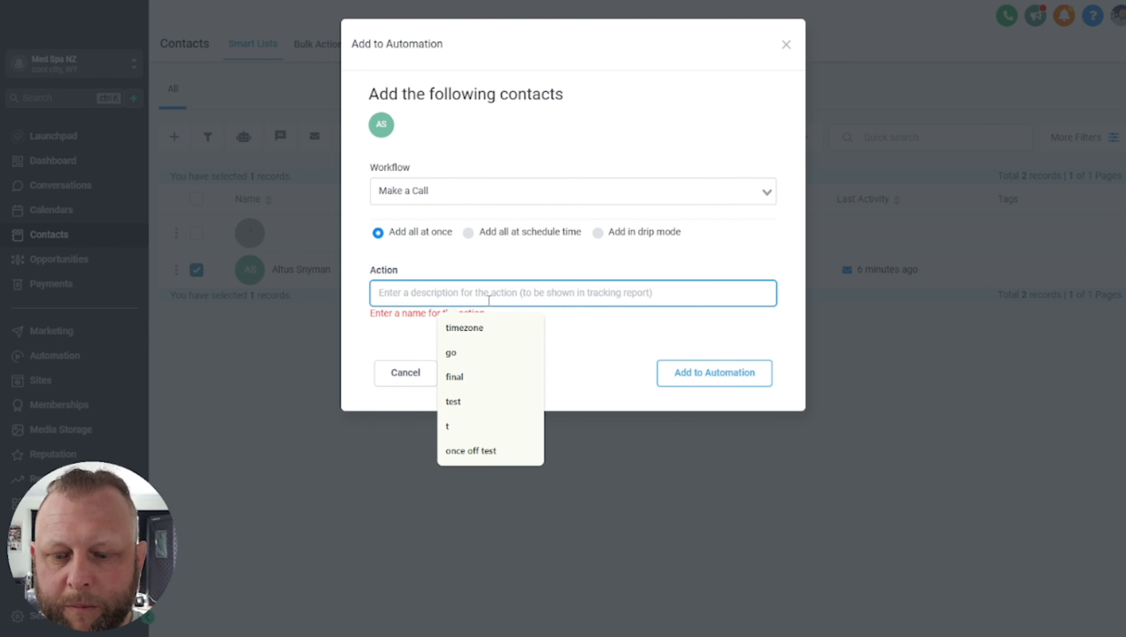
{"action": "type", "text": "go"}
{"action": "left_click", "coordinate": [663, 358]}
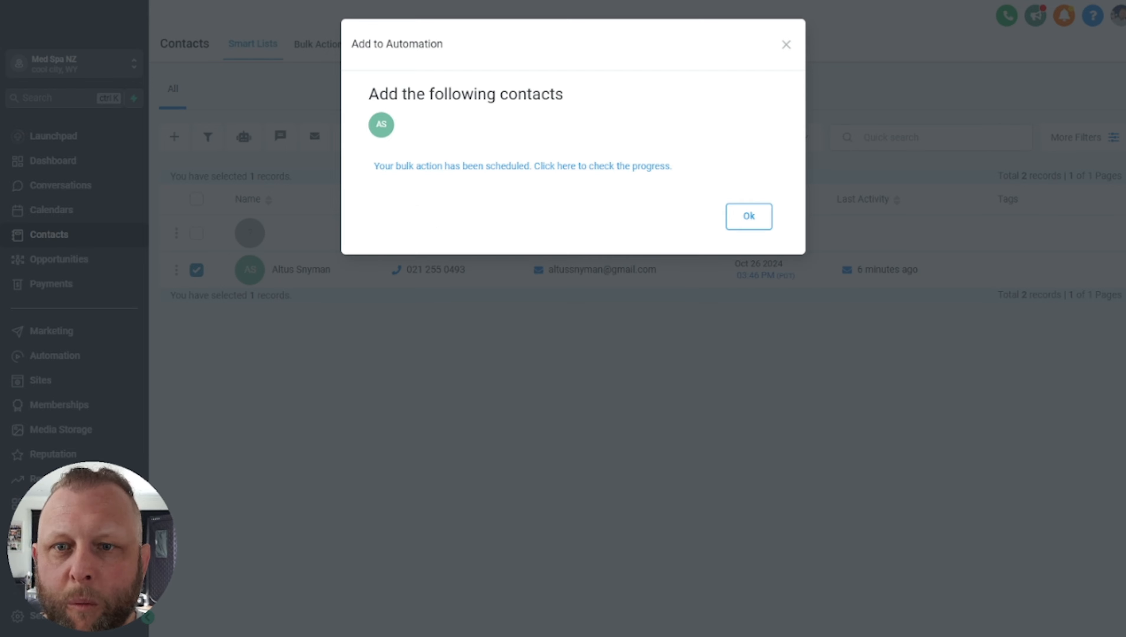
Rename the contact's first name to 'sal', save, return to the list, and run the Make scenario
{"action": "left_click", "coordinate": [748, 216]}
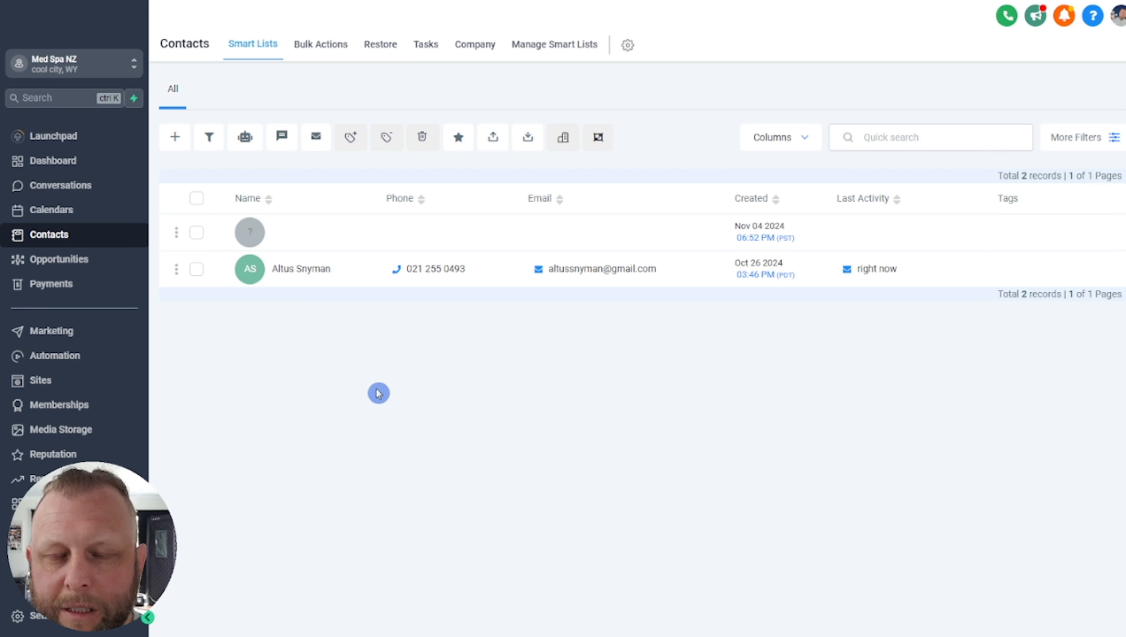
{"action": "left_click", "coordinate": [306, 270]}
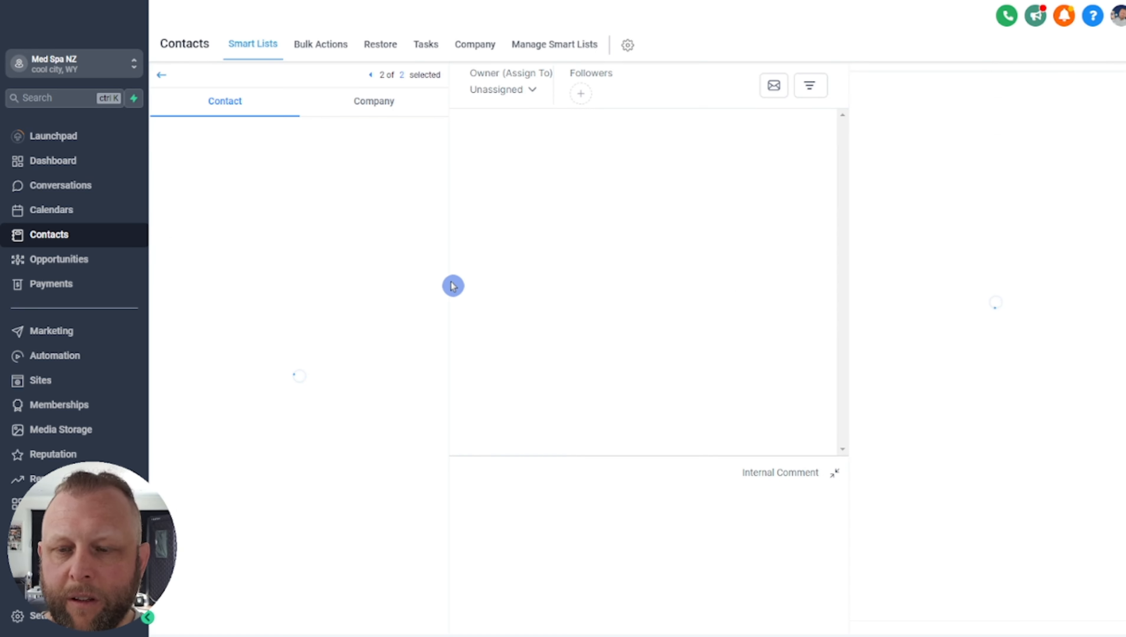
{"action": "double_click", "coordinate": [261, 203]}
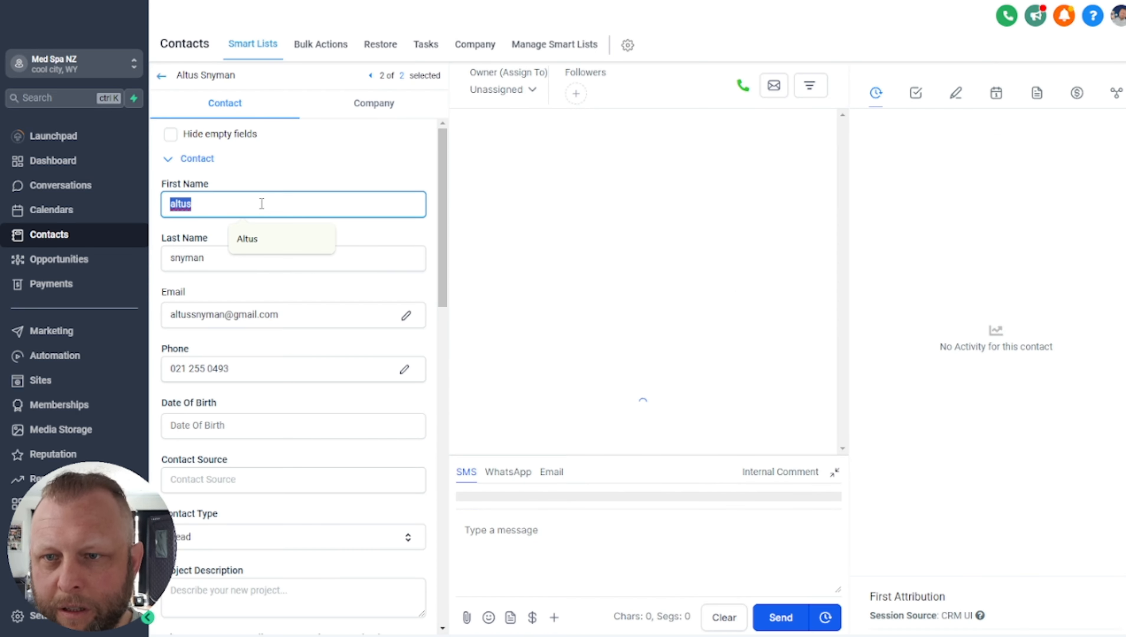
{"action": "type", "text": "sally"}
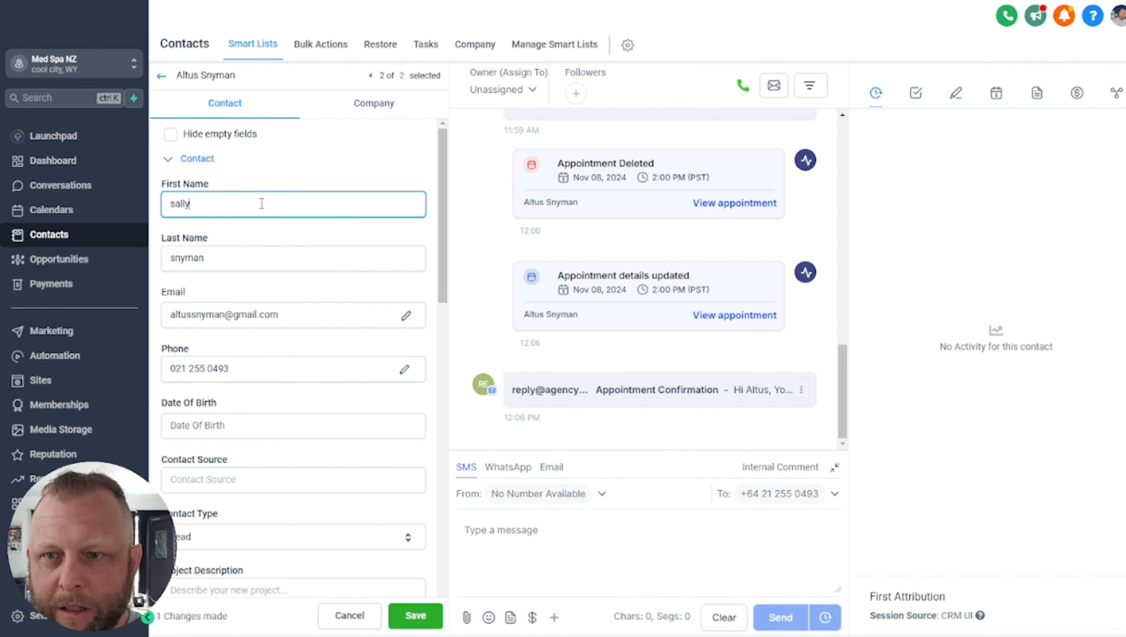
{"action": "key", "text": "Tab"}
{"action": "left_click", "coordinate": [415, 615]}
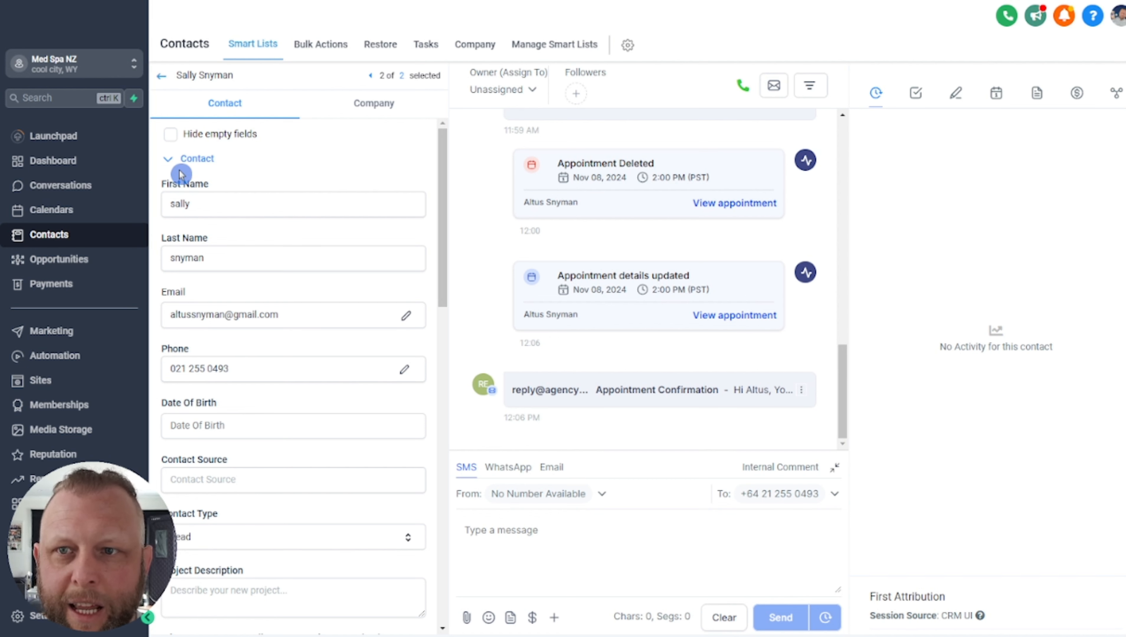
{"action": "left_click", "coordinate": [162, 78]}
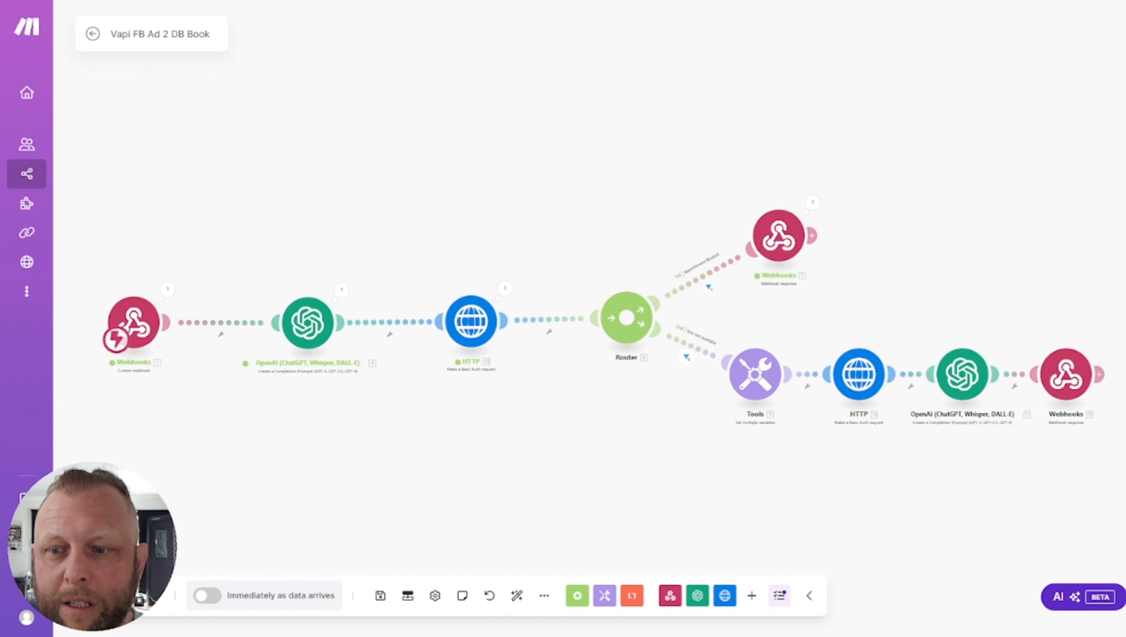
{"action": "left_click", "coordinate": [124, 595]}
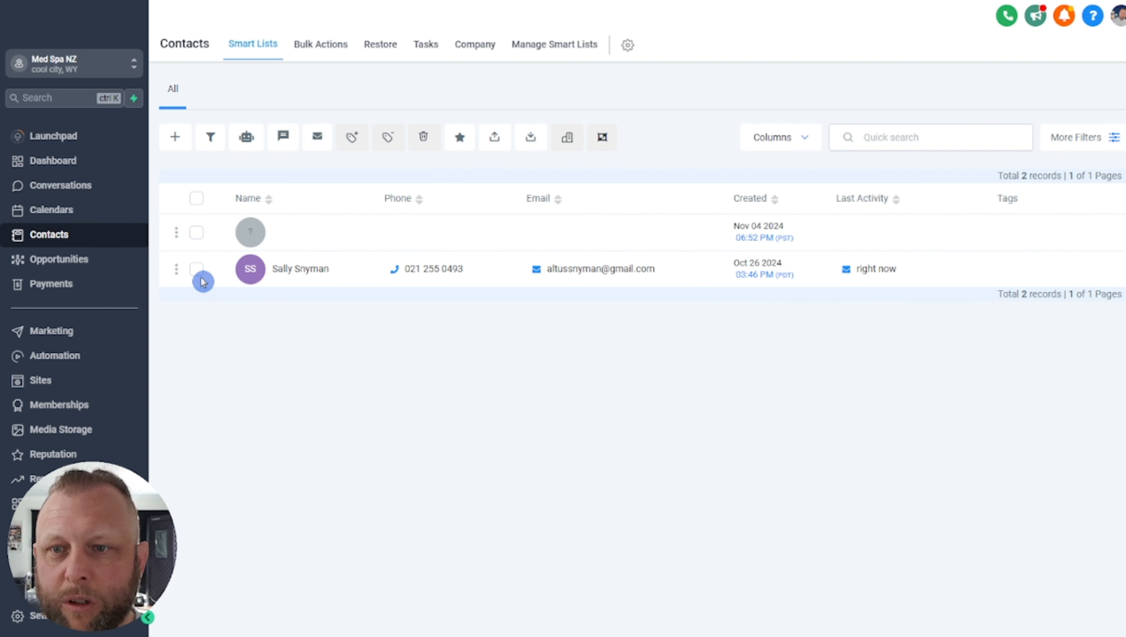
Select the contact's row and add it to the Make a Call workflow with action 'go'
{"action": "left_click", "coordinate": [196, 269]}
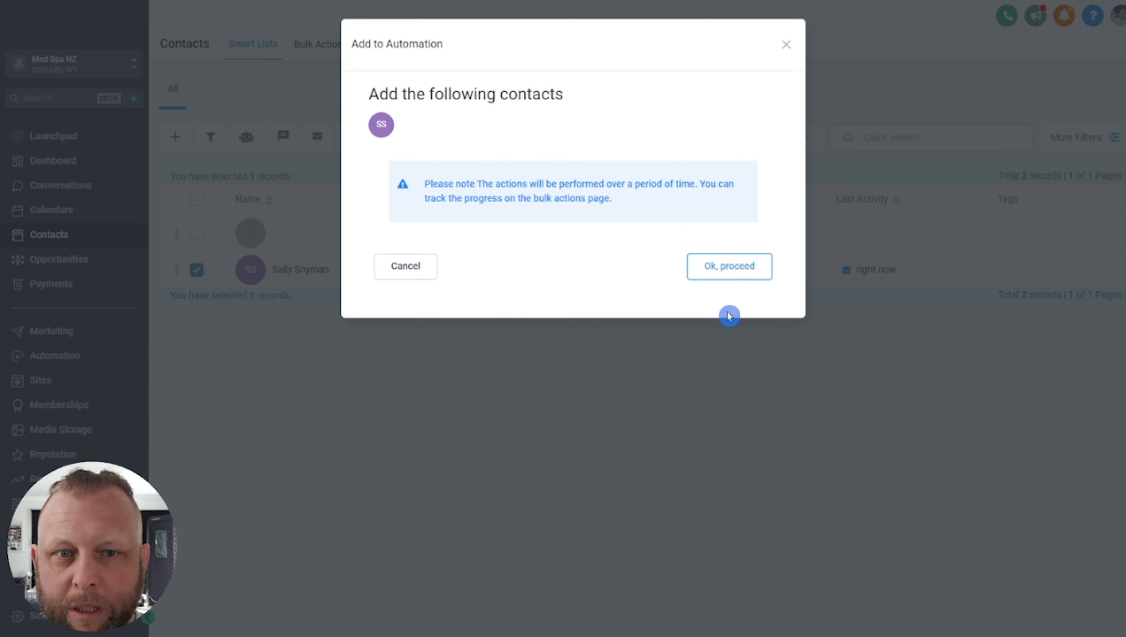
{"action": "left_click", "coordinate": [729, 264]}
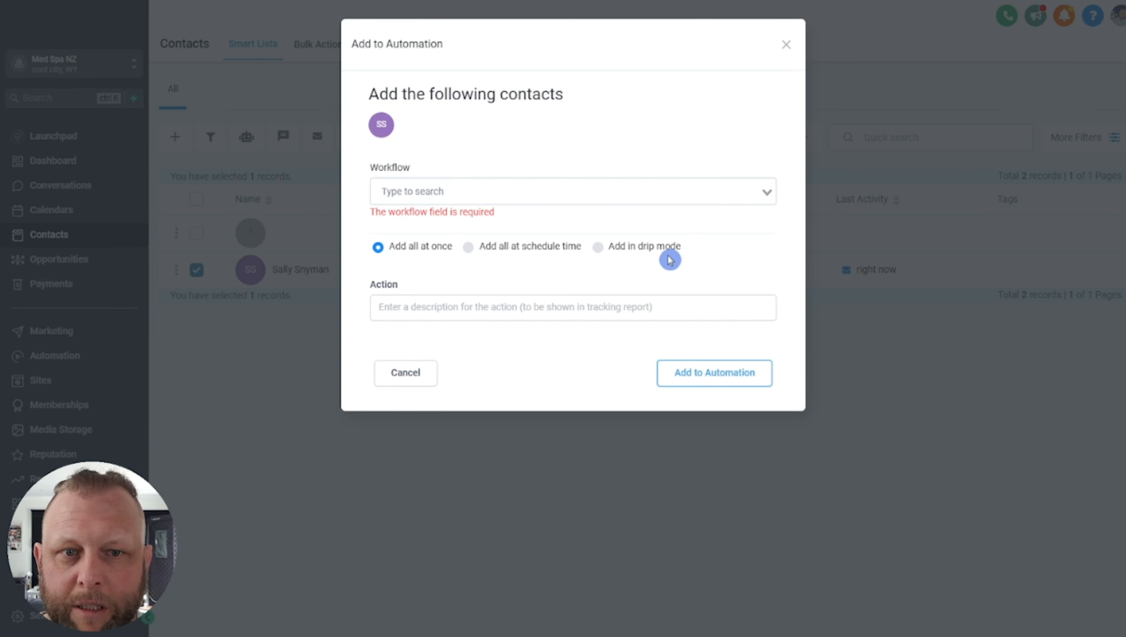
{"action": "left_click", "coordinate": [433, 191]}
{"action": "type", "text": "ma"}
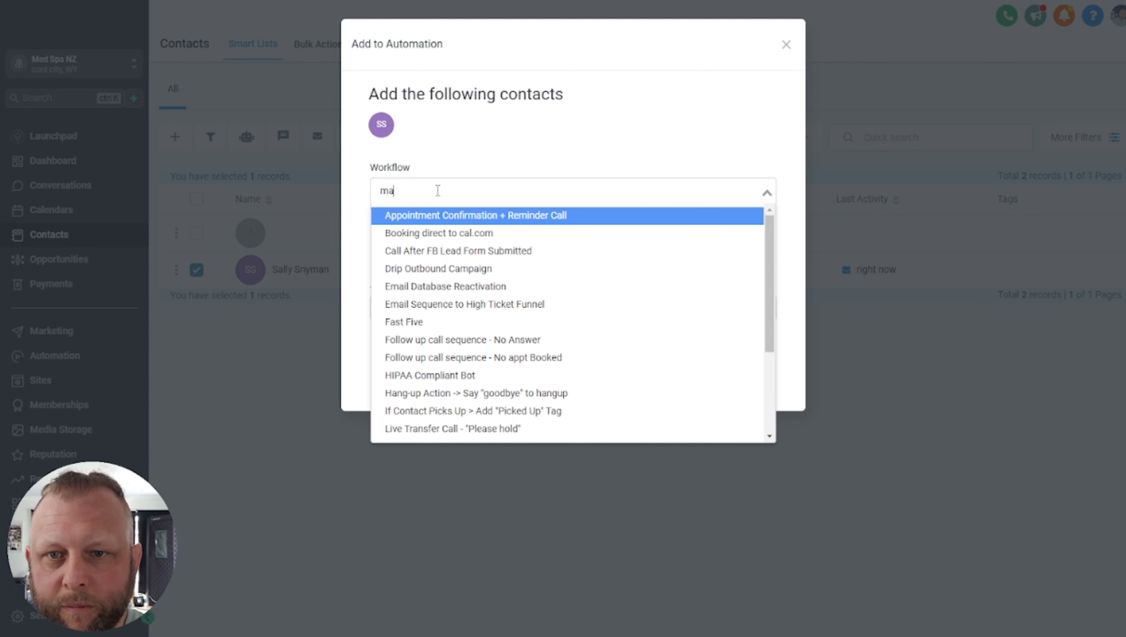
{"action": "type", "text": "ke"}
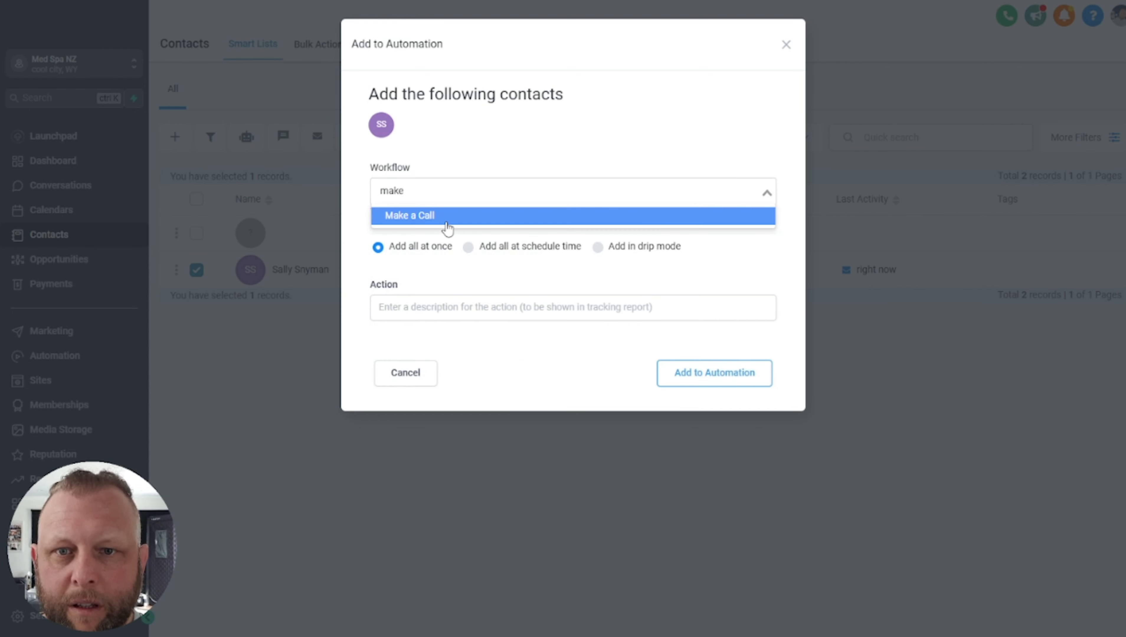
{"action": "left_click", "coordinate": [443, 216]}
{"action": "left_click", "coordinate": [428, 289]}
{"action": "type", "text": "go"}
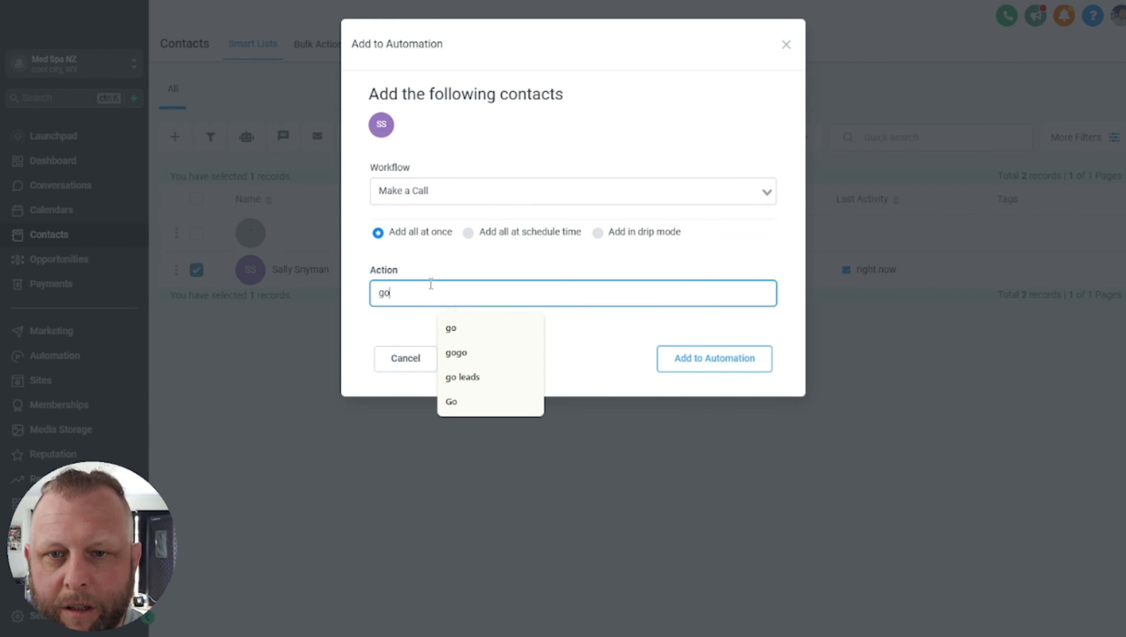
{"action": "left_click", "coordinate": [448, 325]}
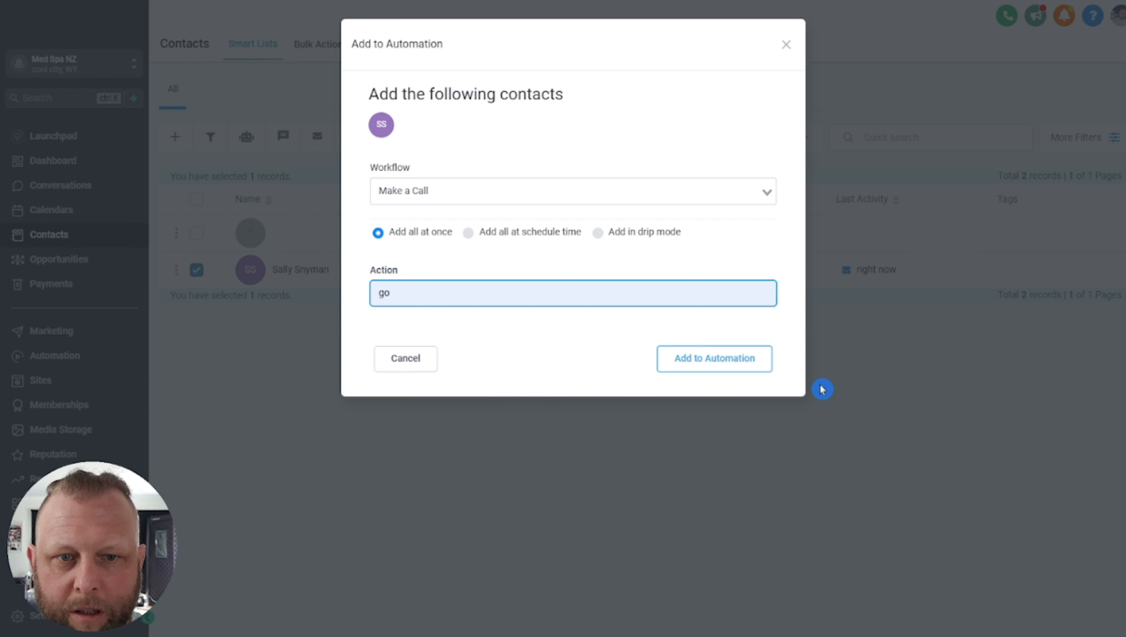
{"action": "left_click", "coordinate": [753, 368]}
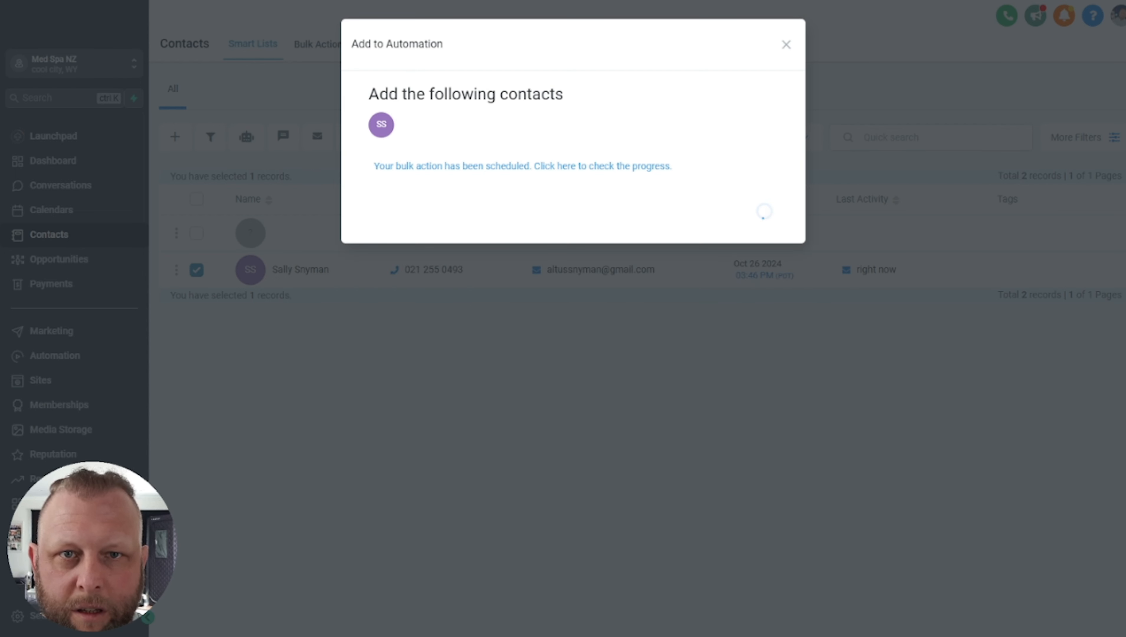
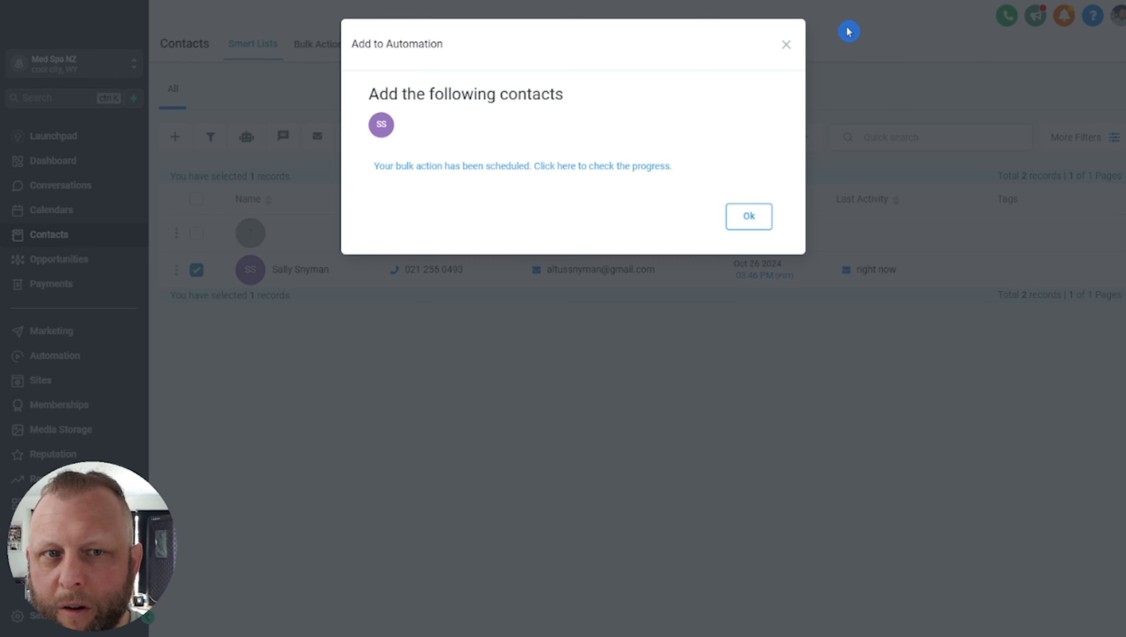
Dismiss the bulk-action confirmation so the contact's Add to Automation is scheduled
{"action": "left_click", "coordinate": [786, 46]}
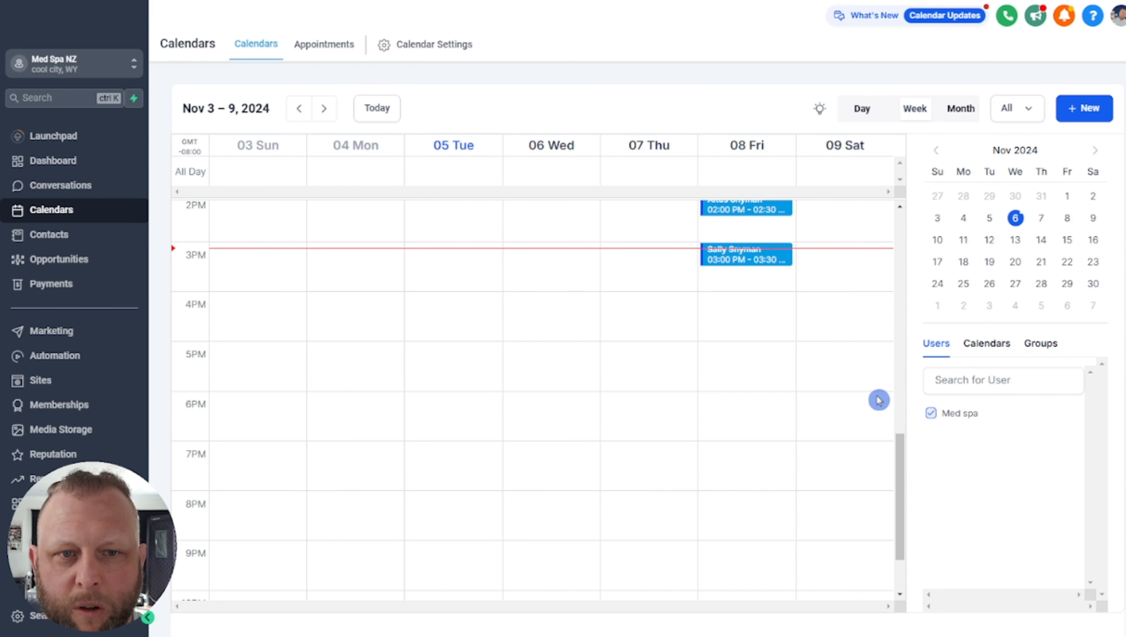
{"action": "scroll", "coordinate": [879, 397], "scroll_direction": "up", "scroll_amount": 3}
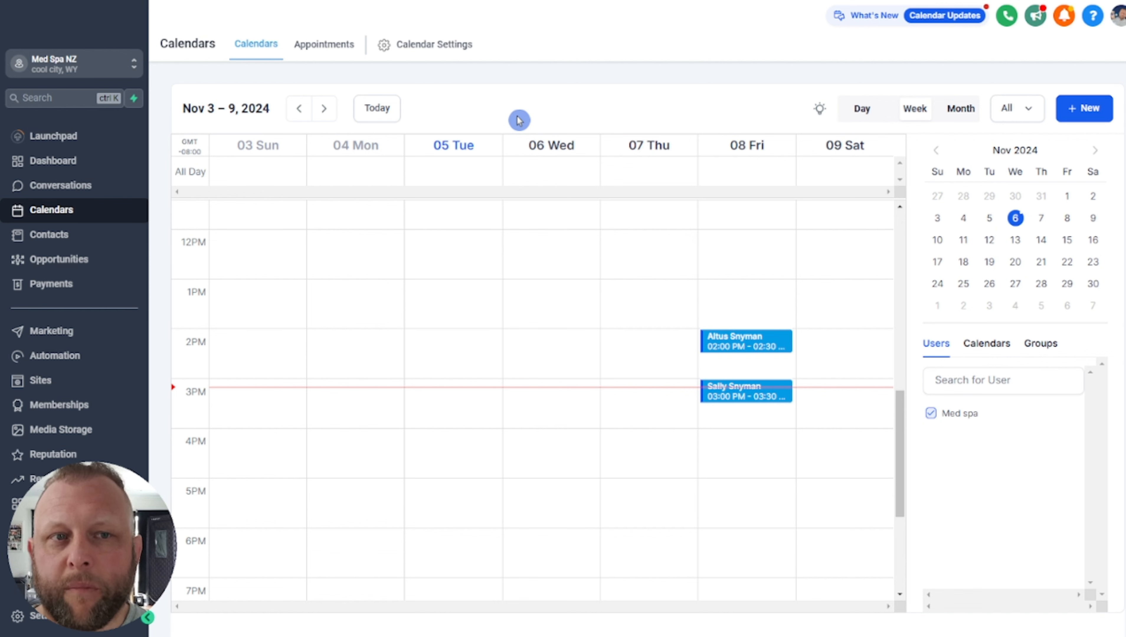
{"action": "left_click", "coordinate": [47, 621]}
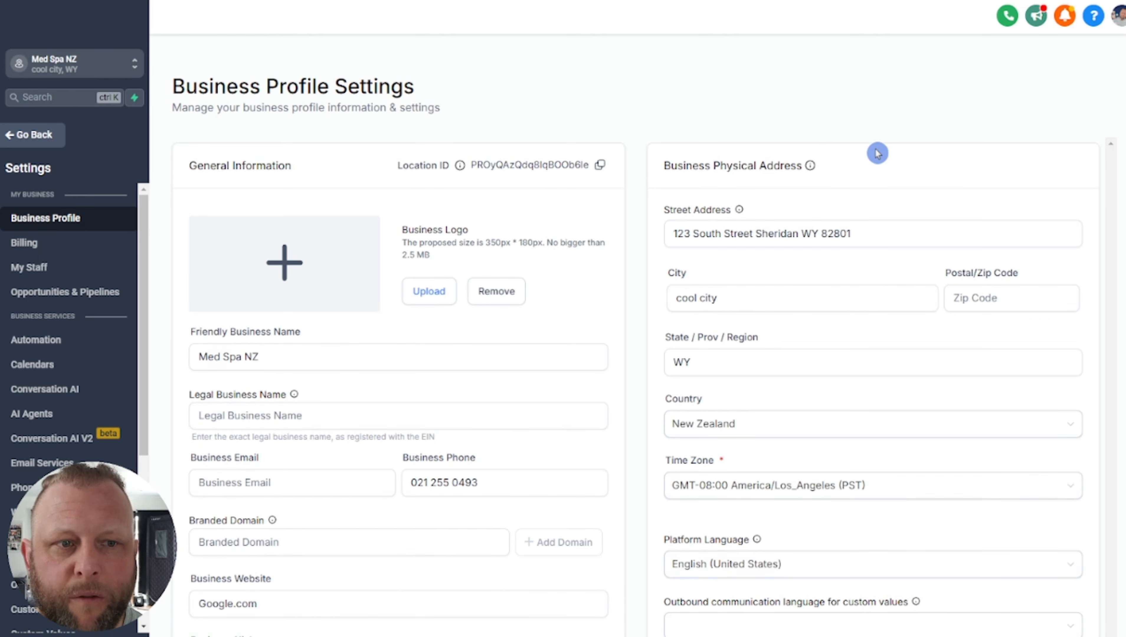
Review the Business Profile page down to its Location ID and time zone setting
{"action": "scroll", "coordinate": [876, 153], "scroll_direction": "down", "scroll_amount": 6}
{"action": "scroll", "coordinate": [883, 163], "scroll_direction": "down", "scroll_amount": 3}
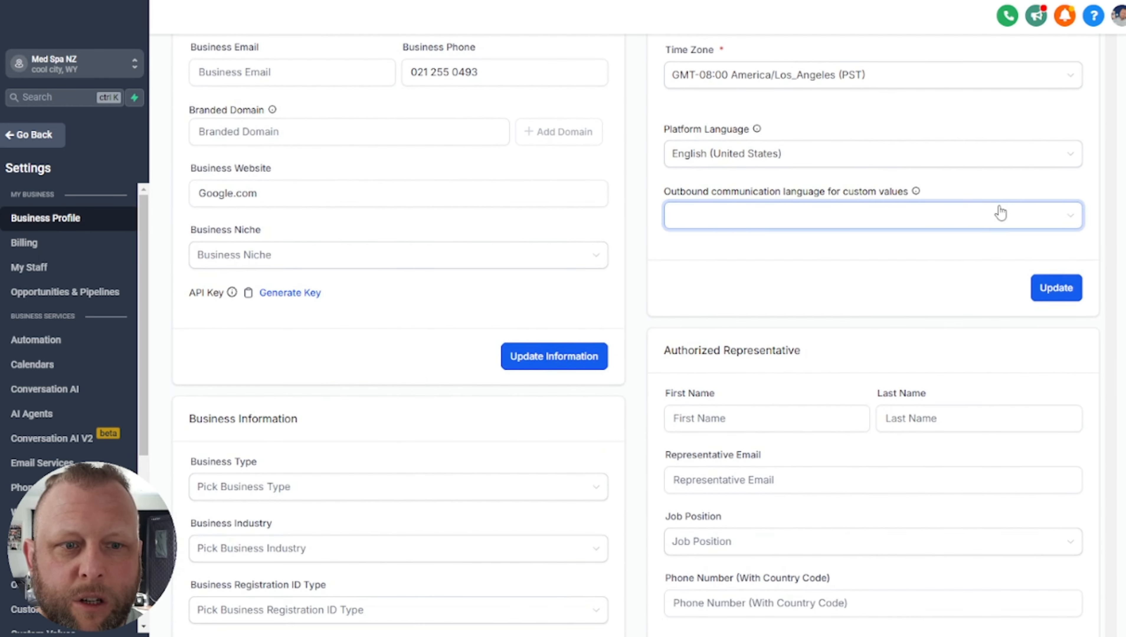
{"action": "scroll", "coordinate": [999, 211], "scroll_direction": "down", "scroll_amount": 8}
{"action": "scroll", "coordinate": [996, 206], "scroll_direction": "down", "scroll_amount": 15}
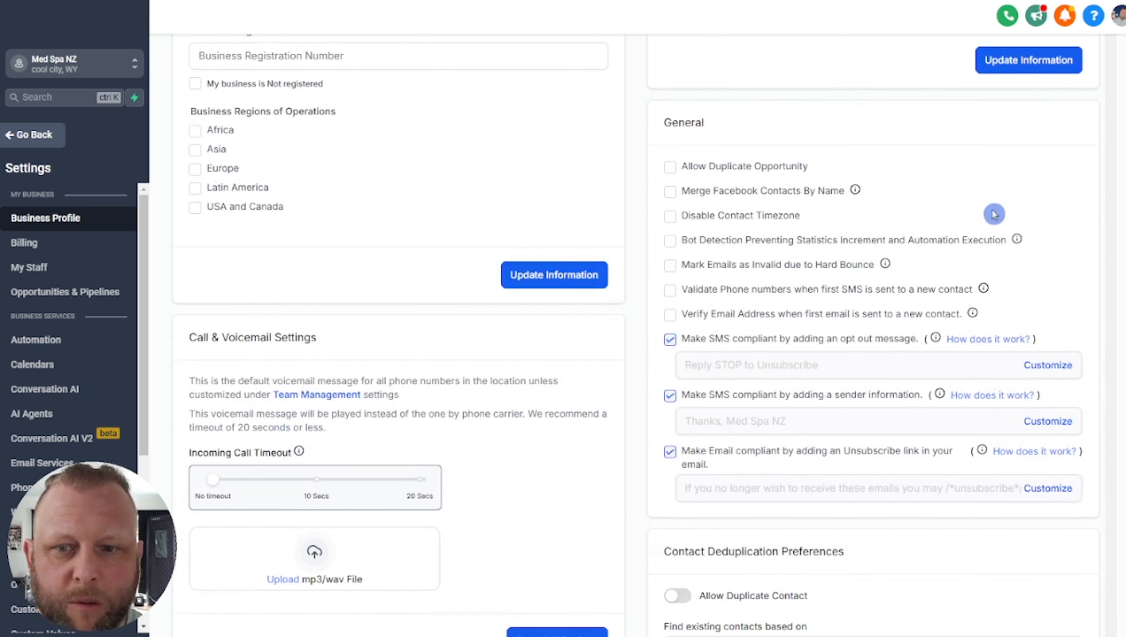
{"action": "scroll", "coordinate": [935, 243], "scroll_direction": "up", "scroll_amount": 20}
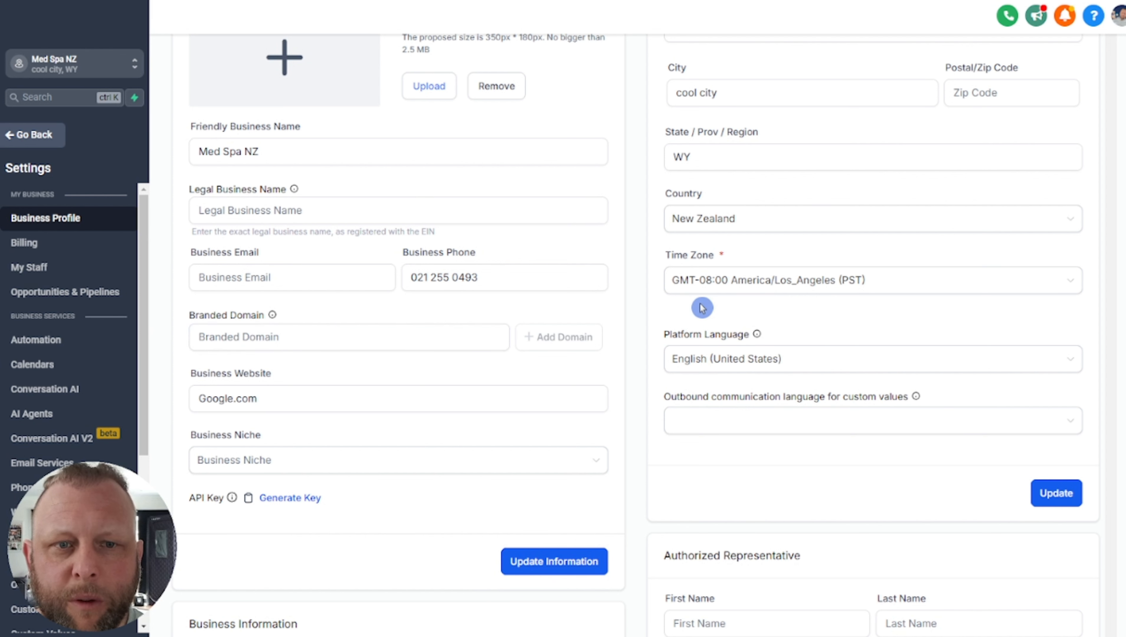
{"action": "left_click", "coordinate": [681, 288]}
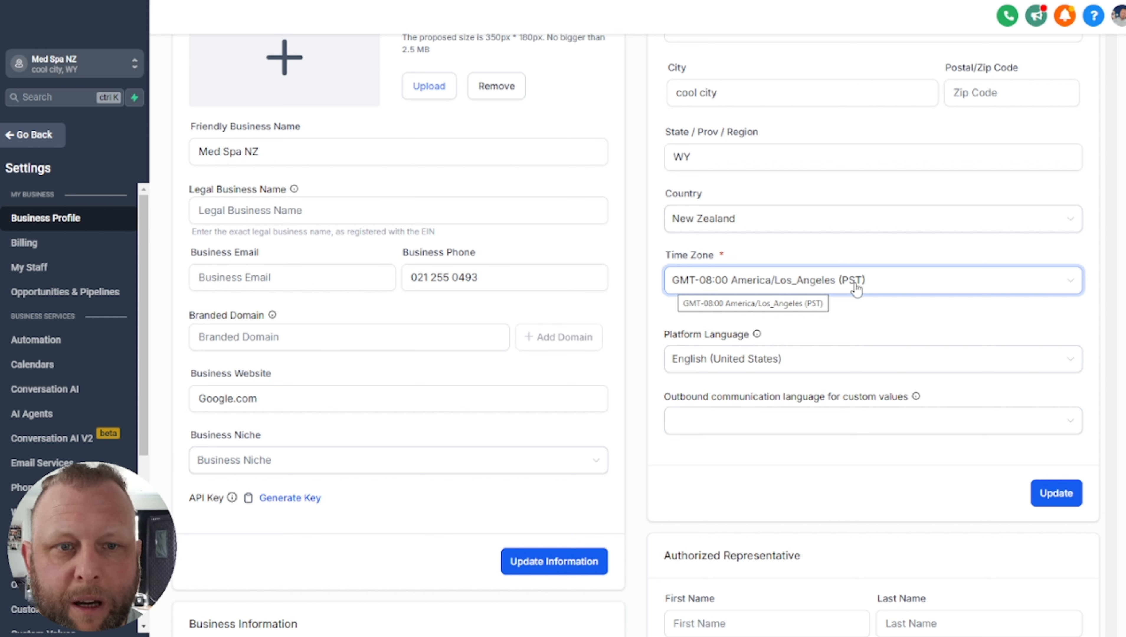
Leave the time zone at GMT-08:00 America/Los_Angeles and show the My Staff team list
{"action": "left_click", "coordinate": [881, 286]}
{"action": "scroll", "coordinate": [971, 383], "scroll_direction": "down", "scroll_amount": 20}
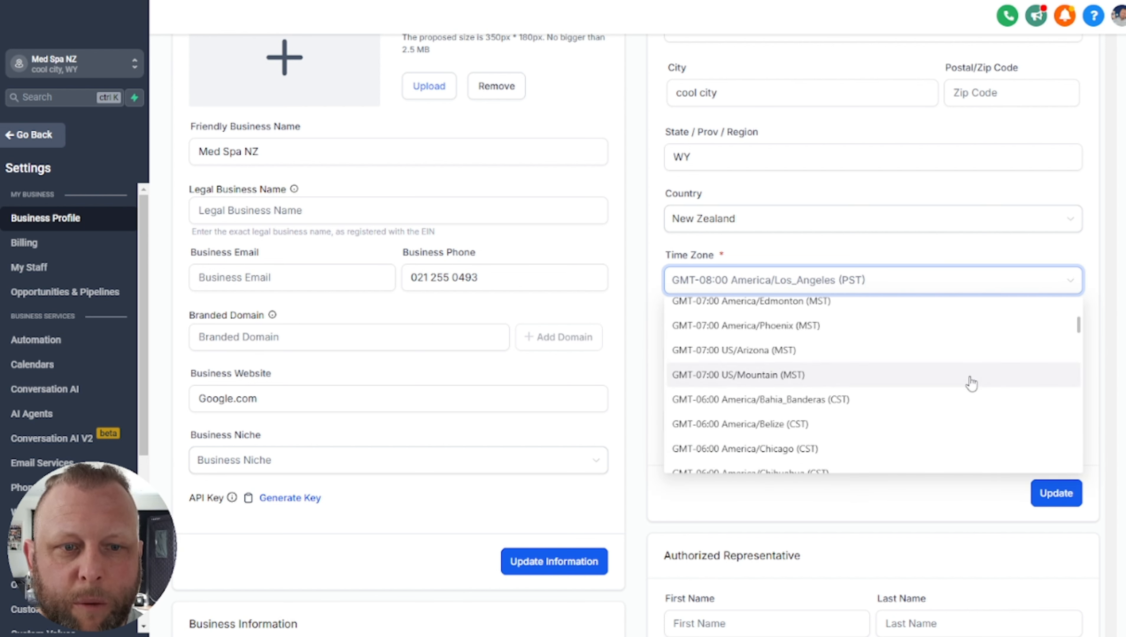
{"action": "scroll", "coordinate": [968, 384], "scroll_direction": "down", "scroll_amount": 15}
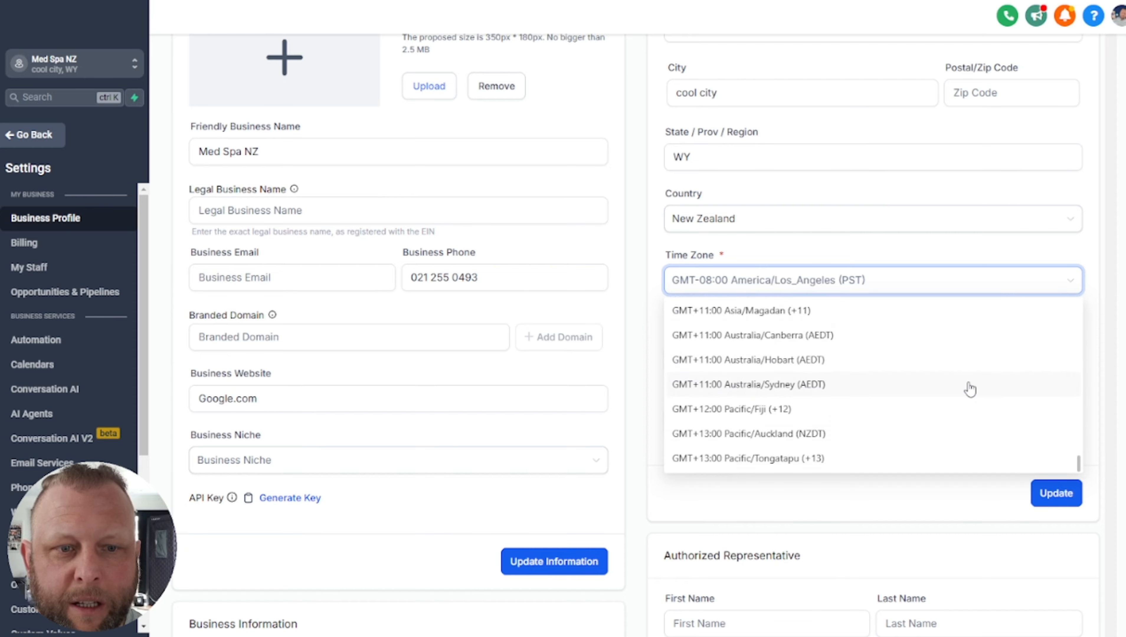
{"action": "scroll", "coordinate": [966, 357], "scroll_direction": "up", "scroll_amount": 10}
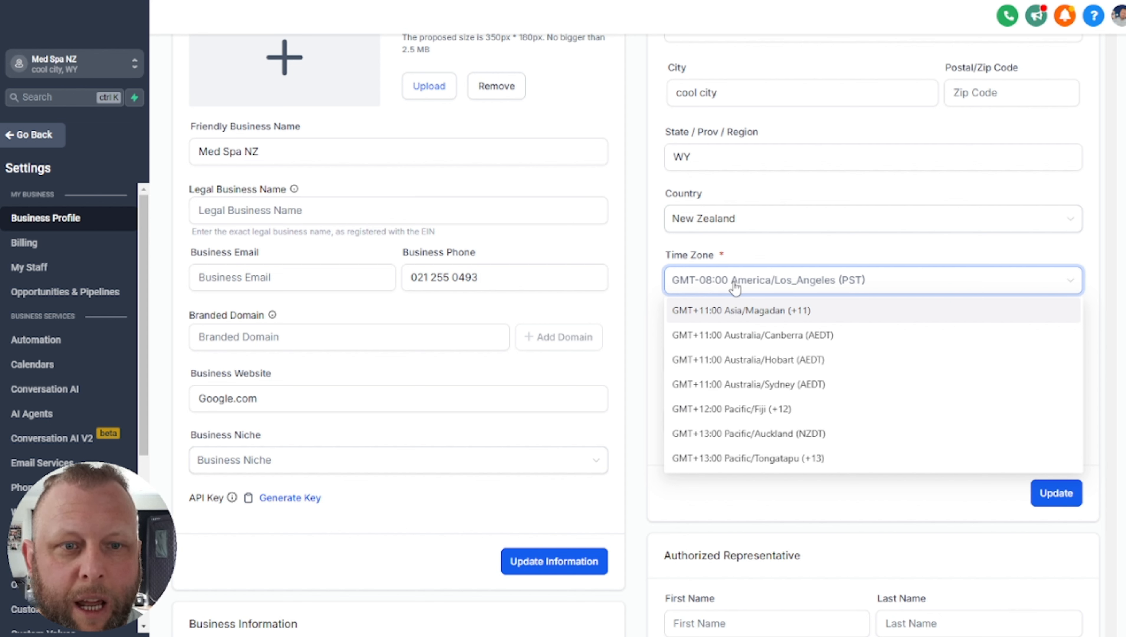
{"action": "left_click", "coordinate": [621, 253]}
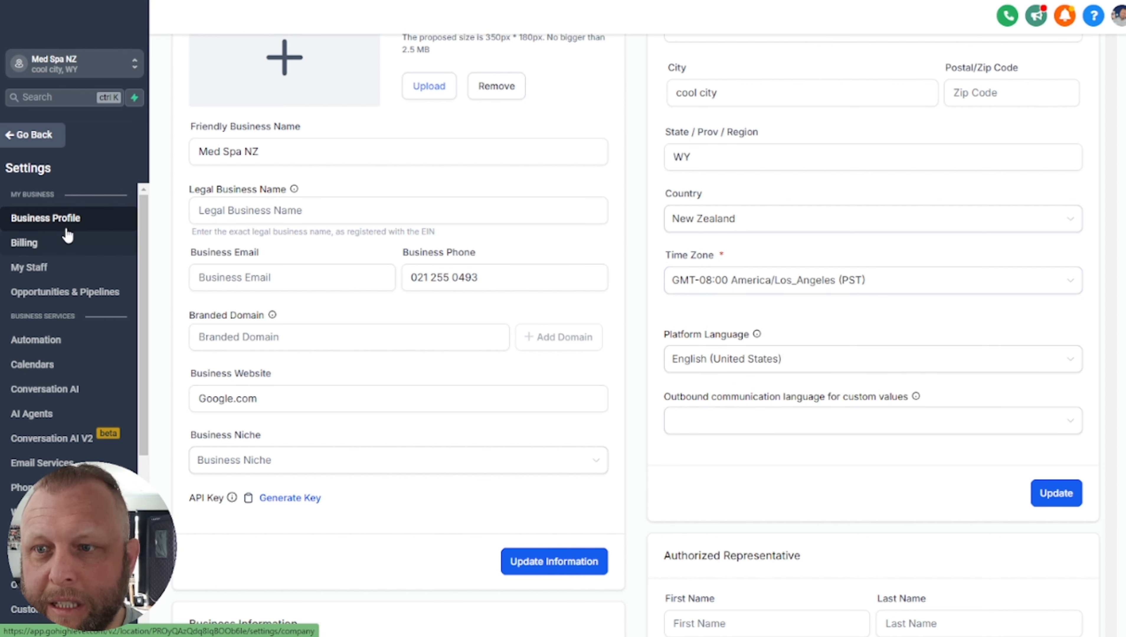
{"action": "left_click", "coordinate": [28, 268]}
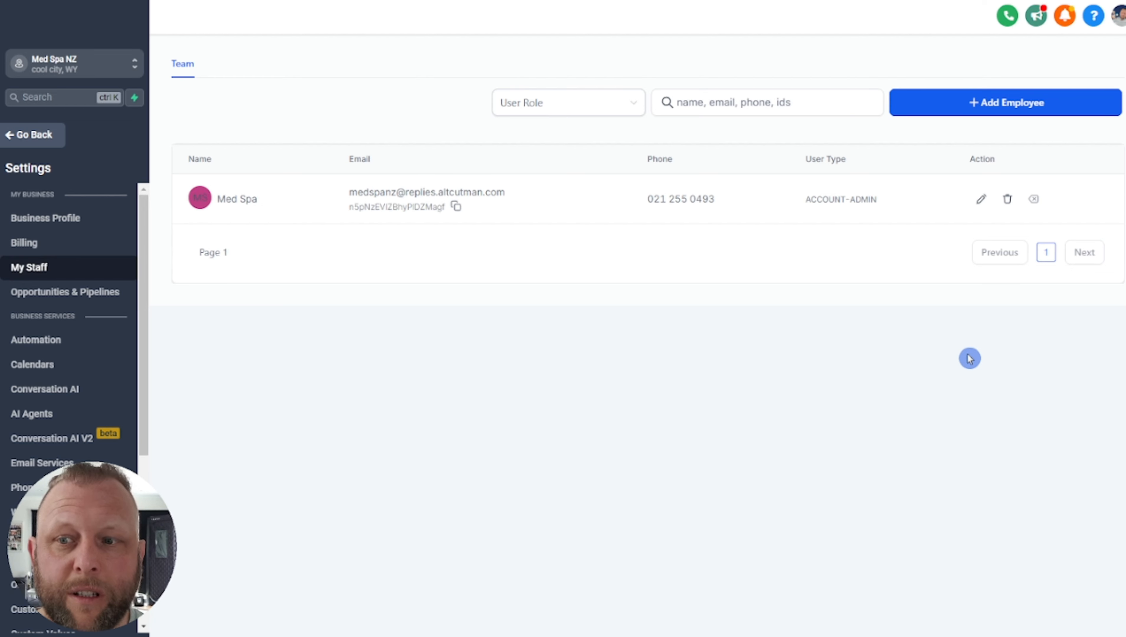
In Calendar Settings, cancel a Round Robin calendar draft and scroll to the vapi calendar
{"action": "left_click", "coordinate": [39, 362]}
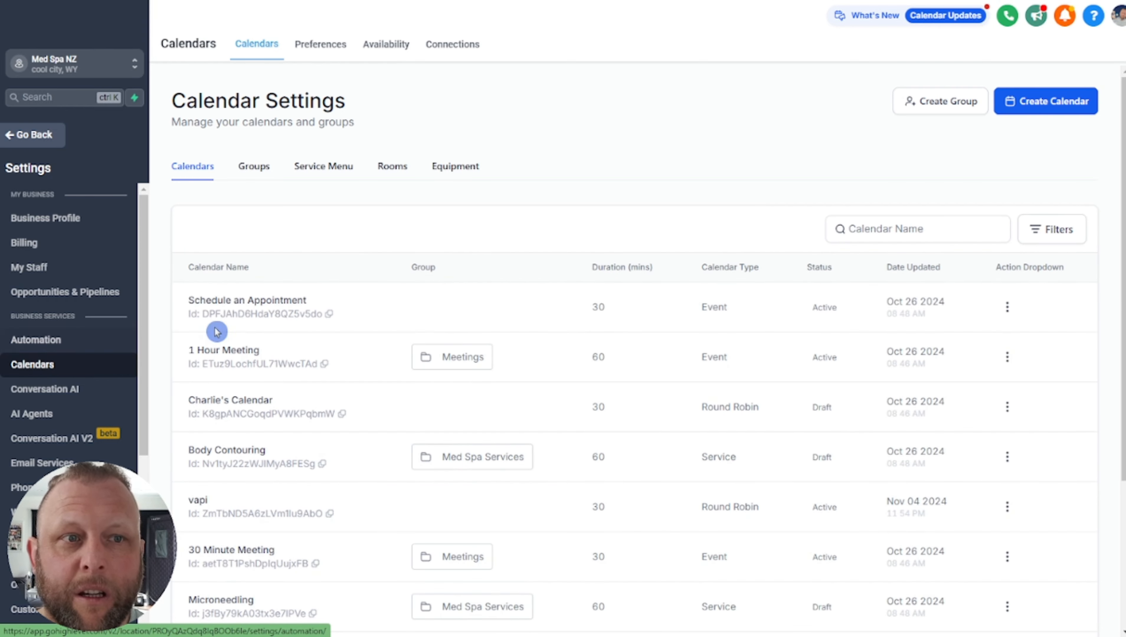
{"action": "left_click", "coordinate": [1038, 106]}
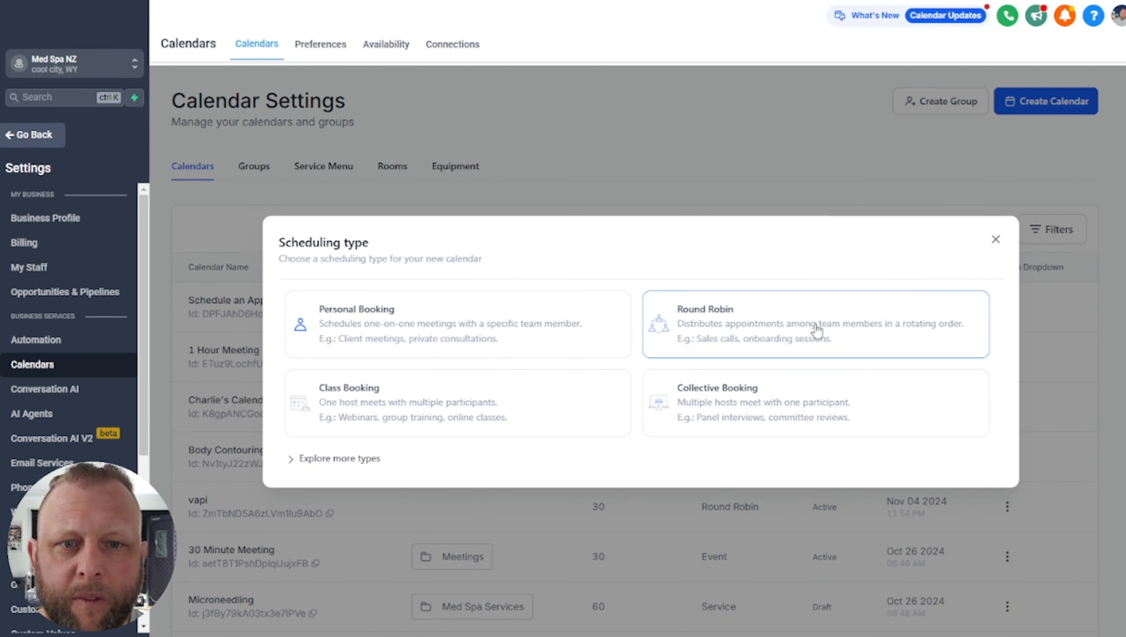
{"action": "left_click", "coordinate": [811, 328]}
{"action": "scroll", "coordinate": [789, 298], "scroll_direction": "down", "scroll_amount": 1}
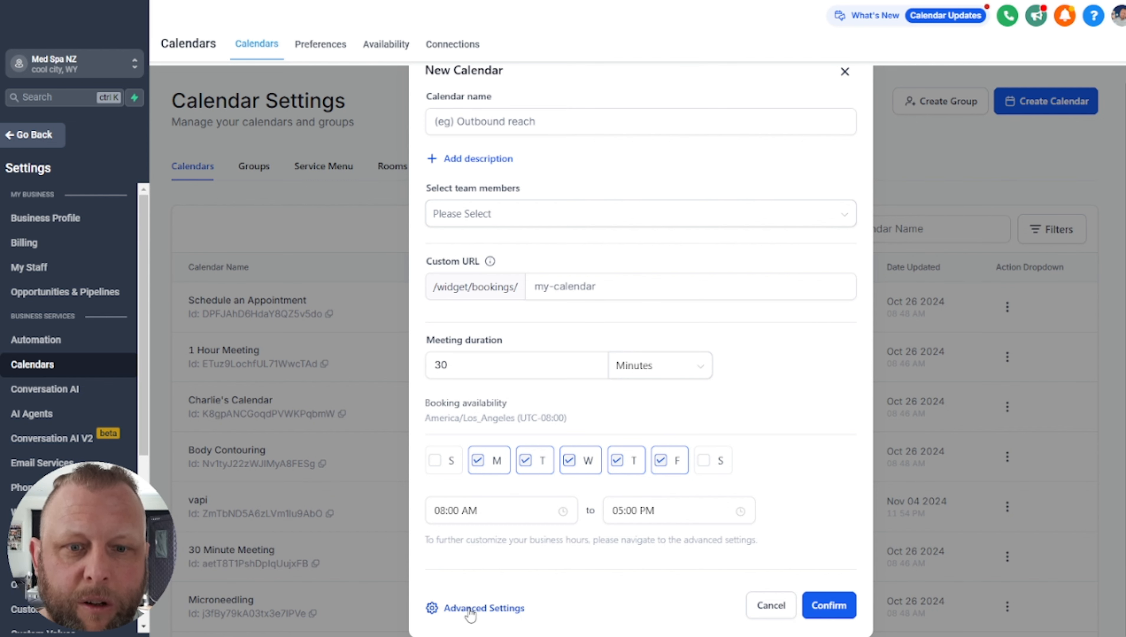
{"action": "left_click", "coordinate": [844, 71]}
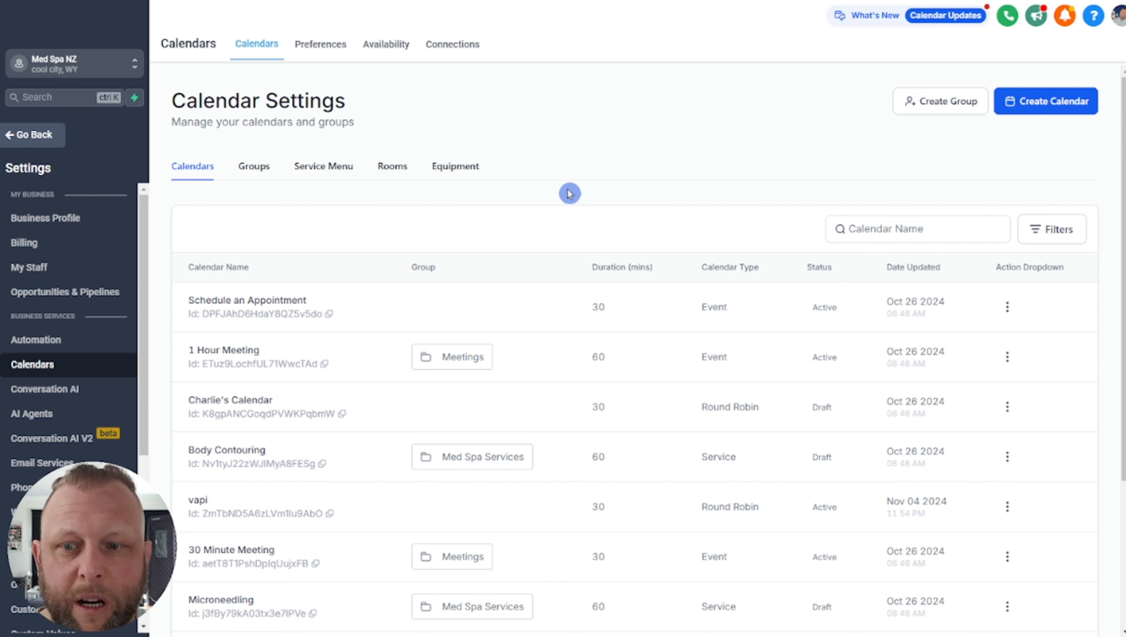
{"action": "scroll", "coordinate": [570, 193], "scroll_direction": "down", "scroll_amount": 3}
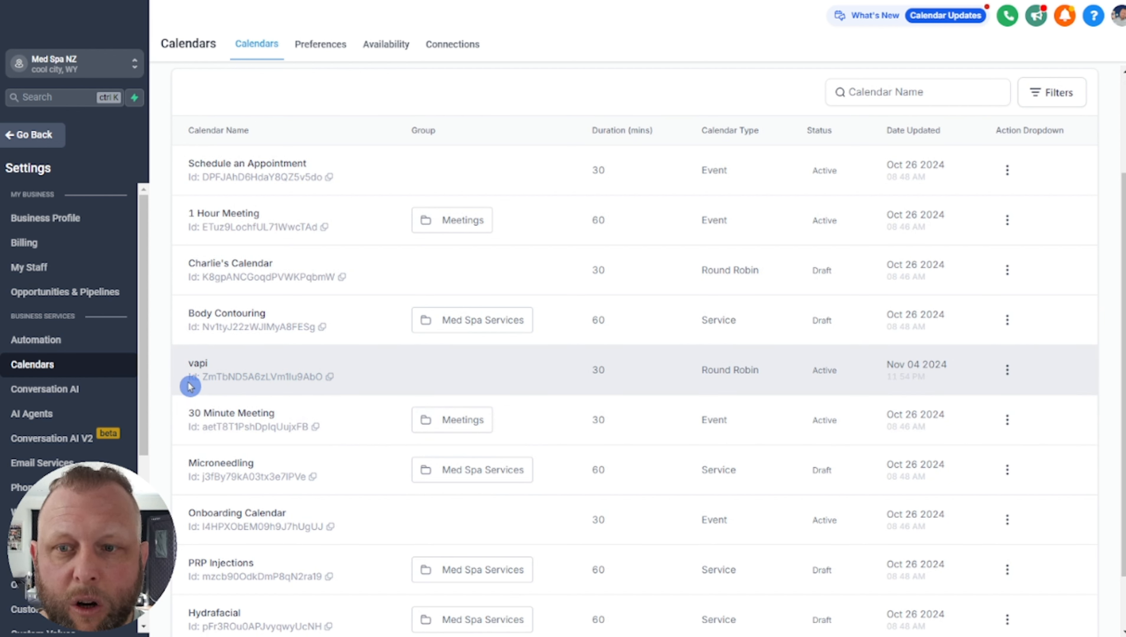
Copy the vapi calendar's ID and open a new Notepad window
{"action": "left_click", "coordinate": [330, 377]}
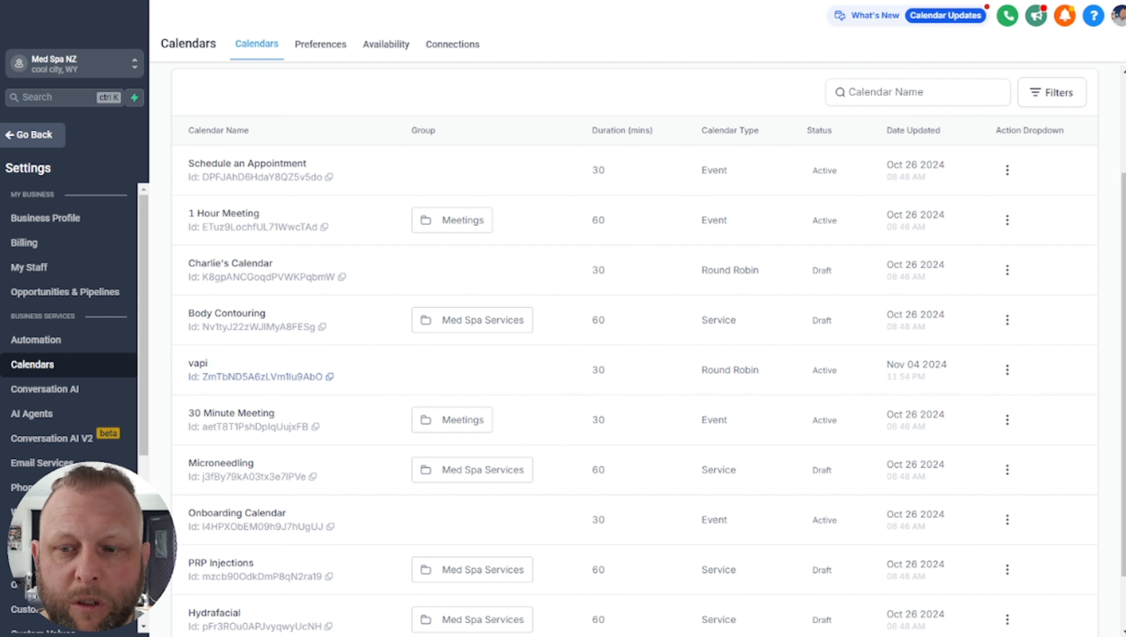
{"action": "type", "text": "note"}
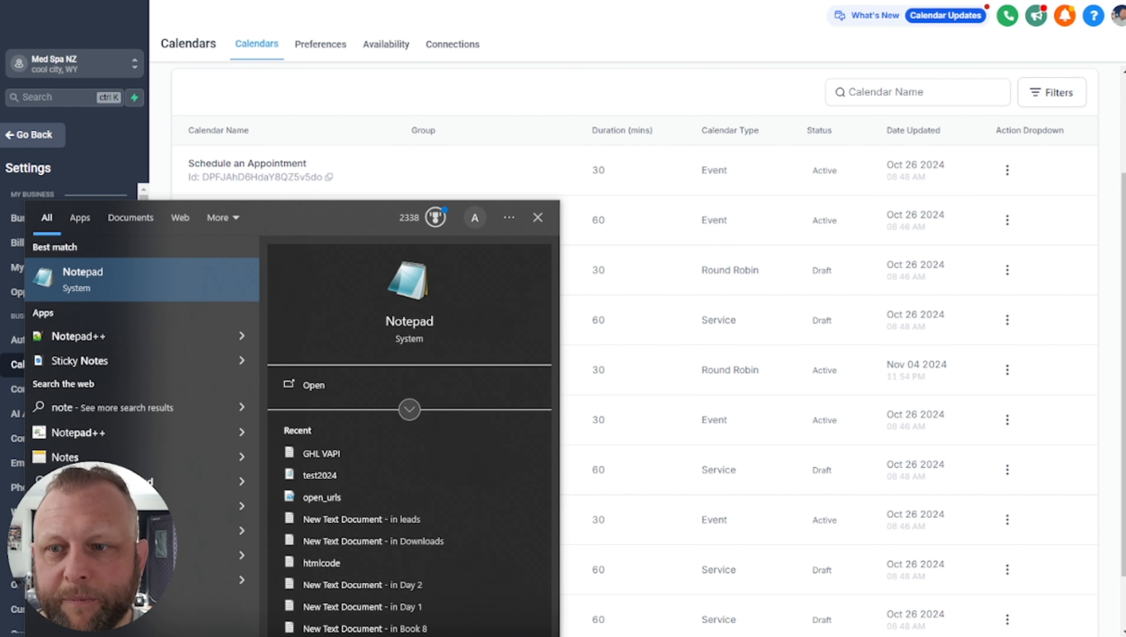
{"action": "left_click", "coordinate": [188, 285]}
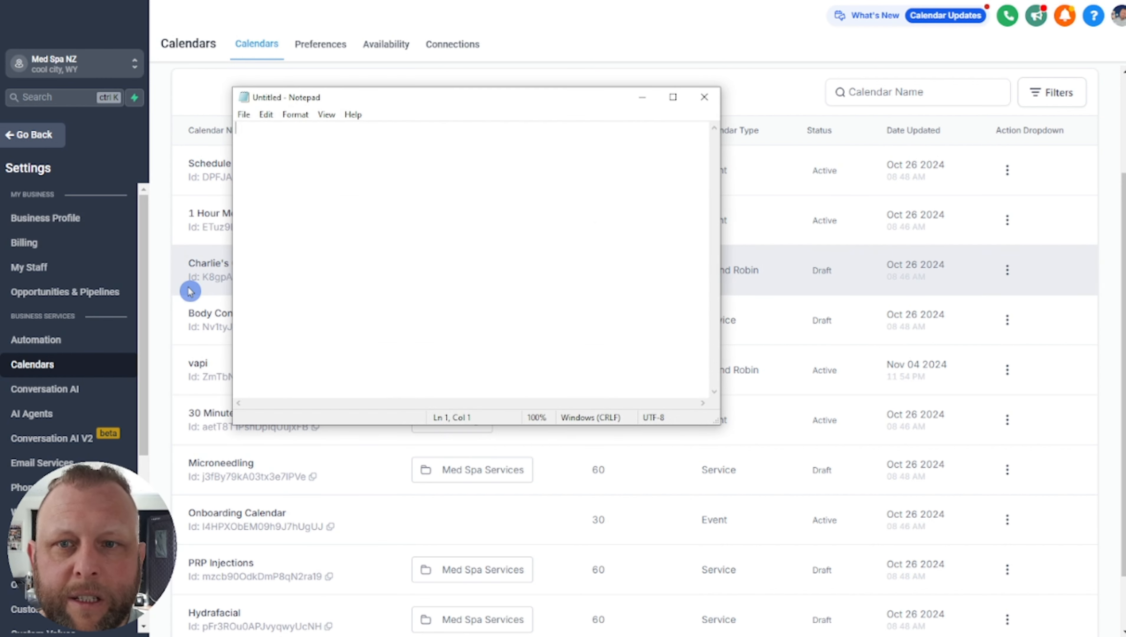
{"action": "left_click_drag", "start_coordinate": [489, 98], "coordinate": [560, 145]}
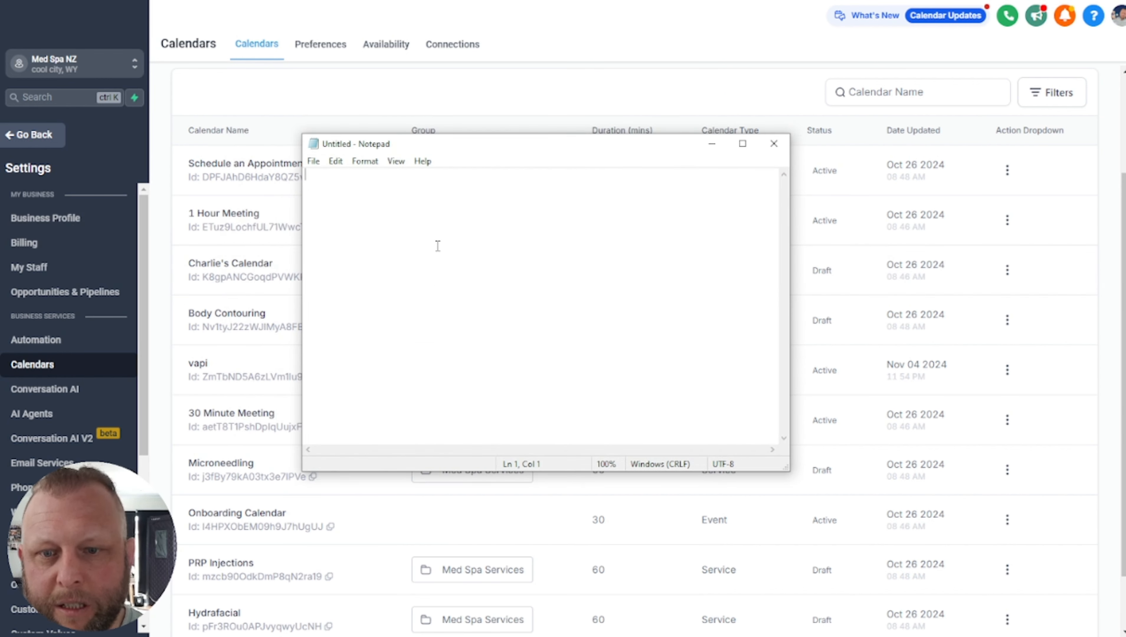
Note the -08:00 offset and the vapi calendar ID labelled 'Calendar ID', then move Notepad aside
{"action": "type", "text": "-8"}
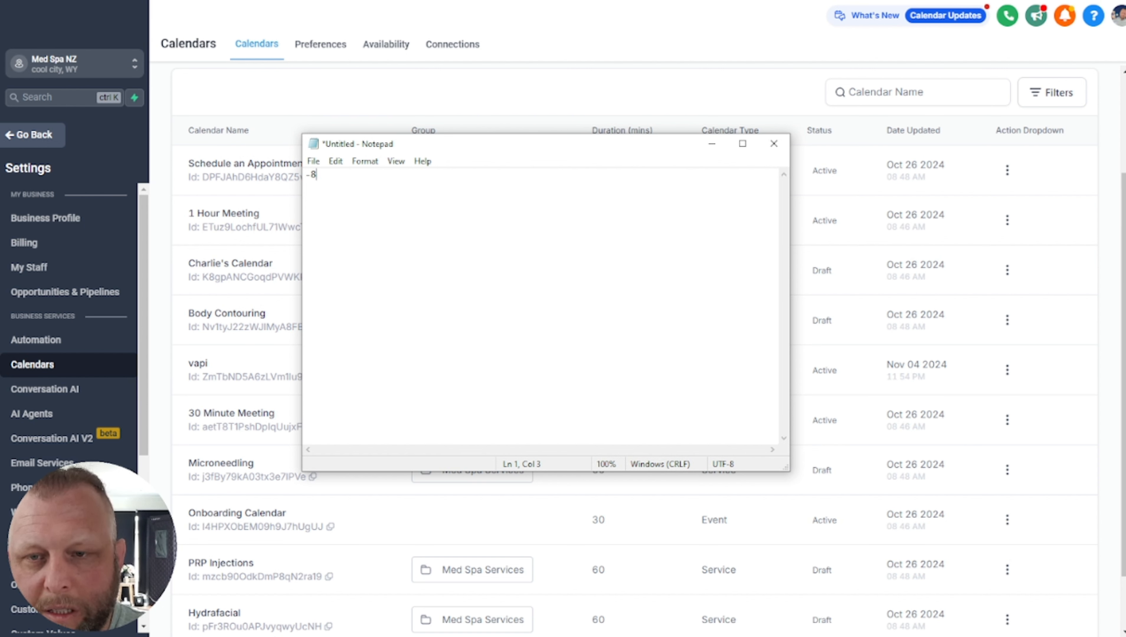
{"action": "key", "text": "BackSpace"}
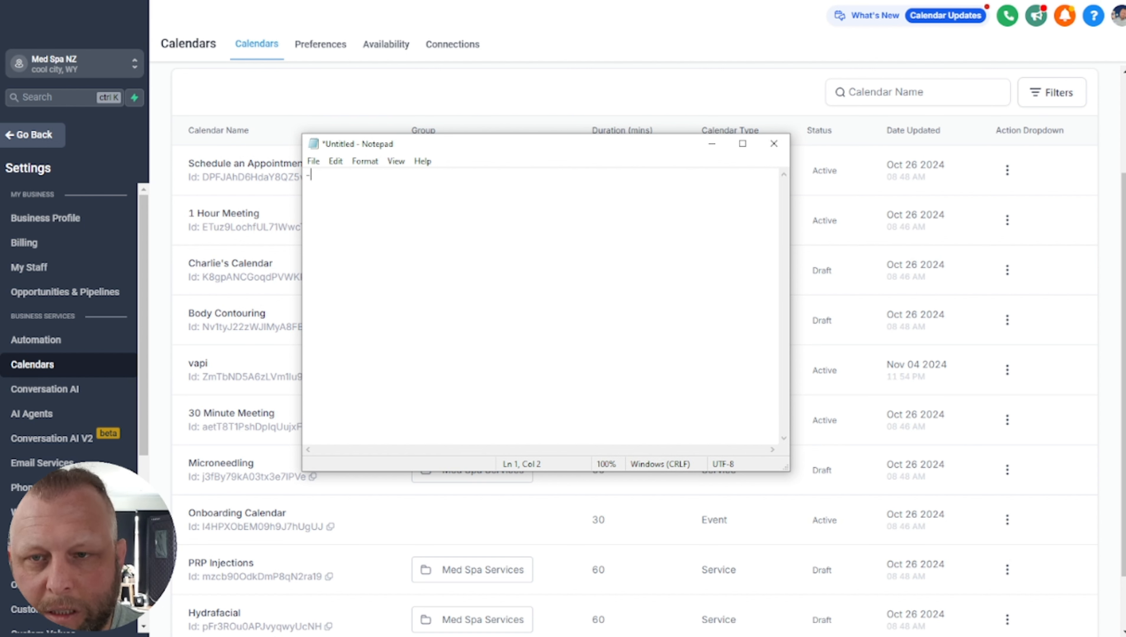
{"action": "type", "text": "0:800"}
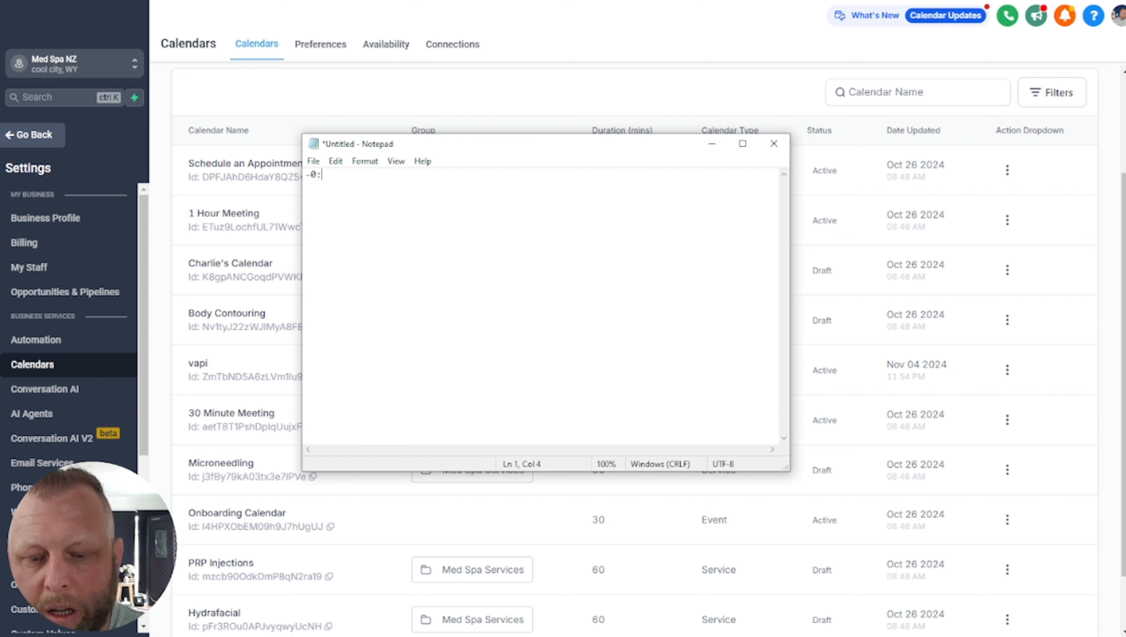
{"action": "key", "text": "BackSpace"}
{"action": "key", "text": "BackSpace"}
{"action": "key", "text": "BackSpace"}
{"action": "key", "text": "BackSpace"}
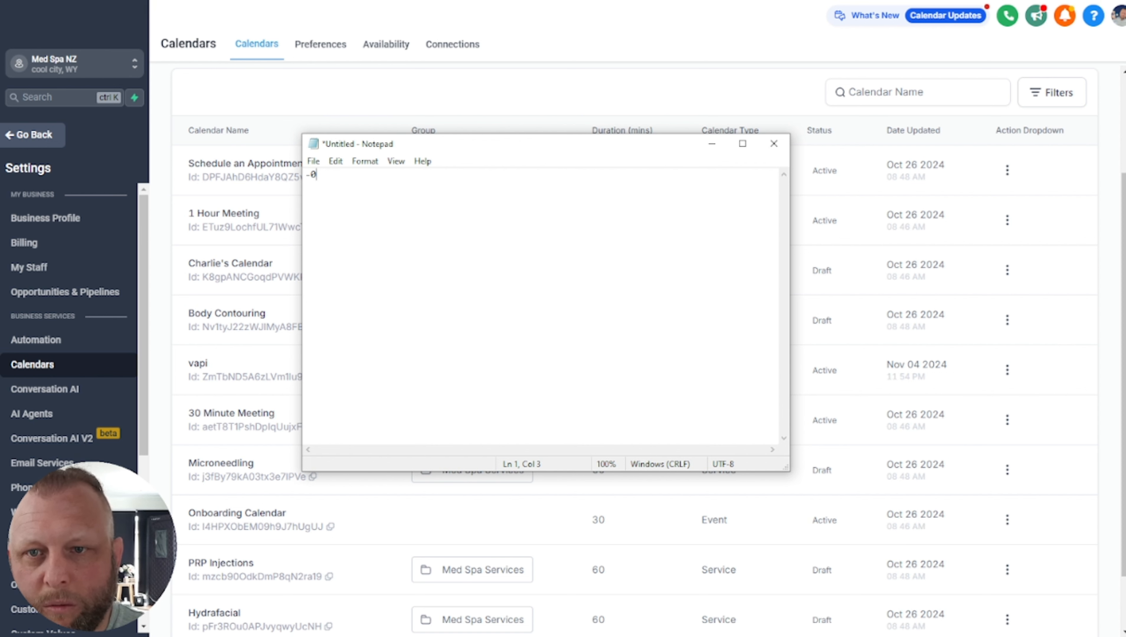
{"action": "type", "text": "8"}
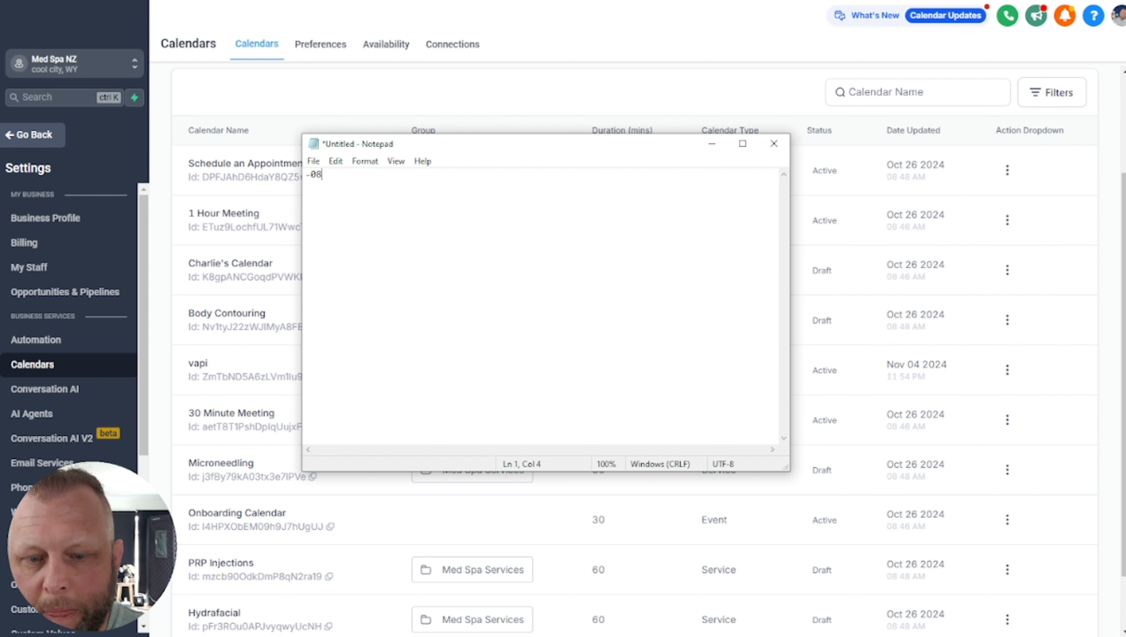
{"action": "type", "text": ":00"}
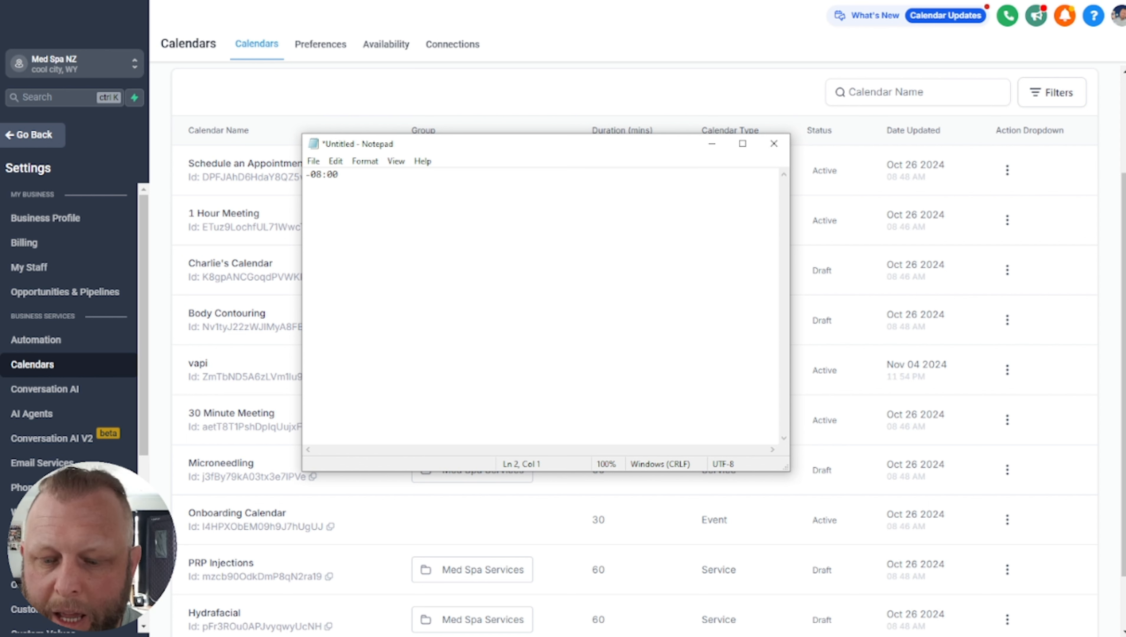
{"action": "key", "text": "ctrl+v"}
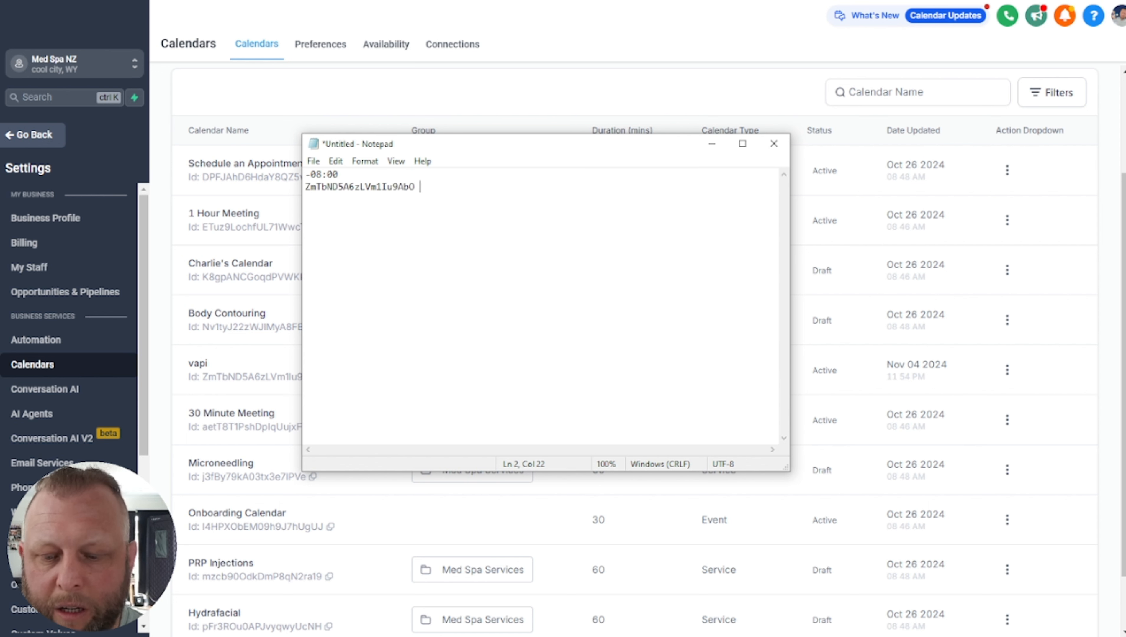
{"action": "type", "text": "Calendar ID"}
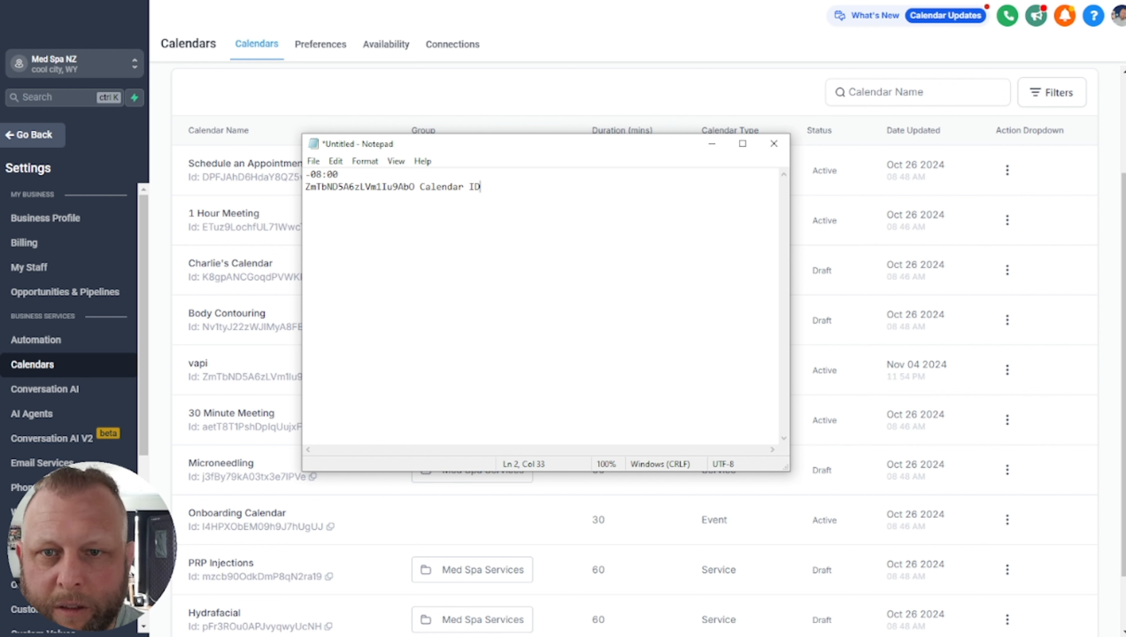
{"action": "left_click_drag", "start_coordinate": [533, 148], "coordinate": [1, 148]}
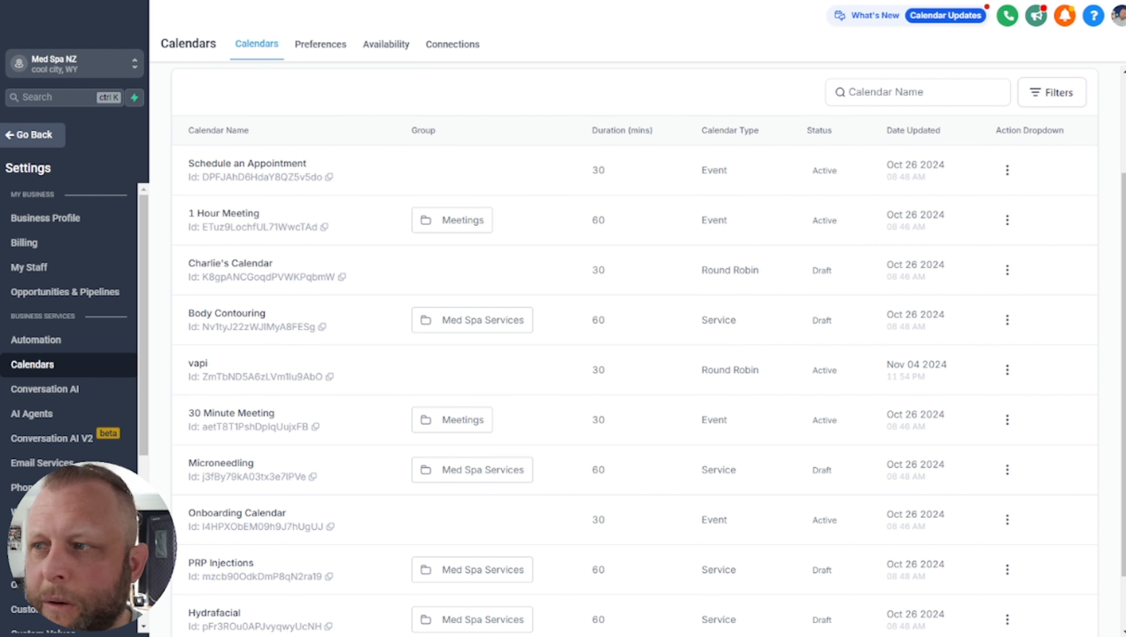
Add the Business Profile time zone, America/Los_Angeles, as a third line in the notes
{"action": "left_click", "coordinate": [77, 228]}
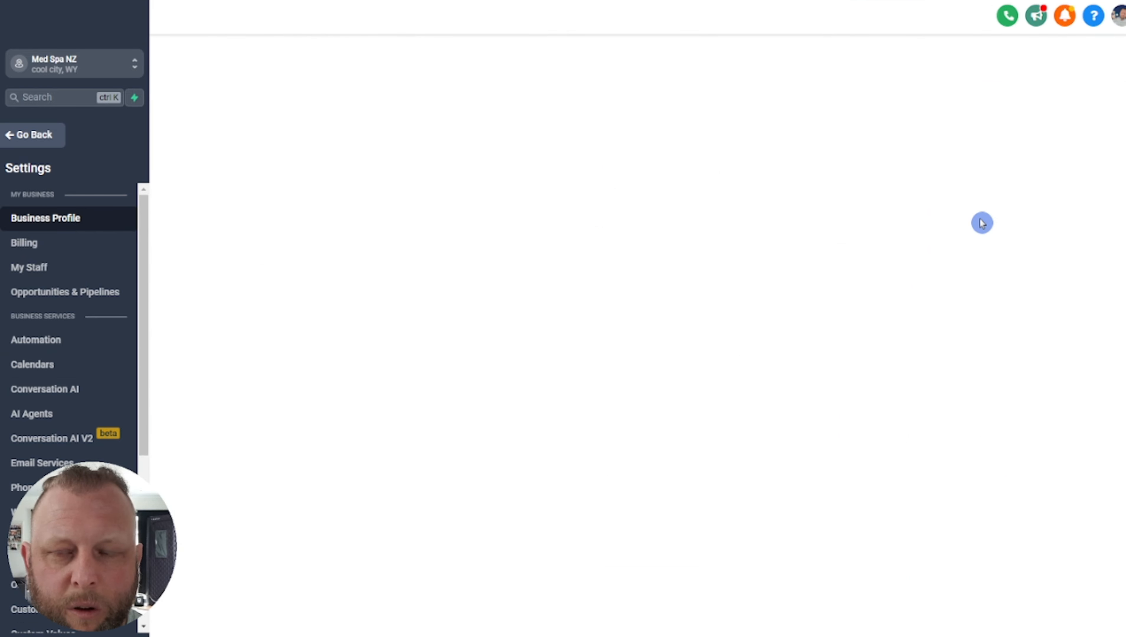
{"action": "scroll", "coordinate": [1033, 407], "scroll_direction": "down", "scroll_amount": 7}
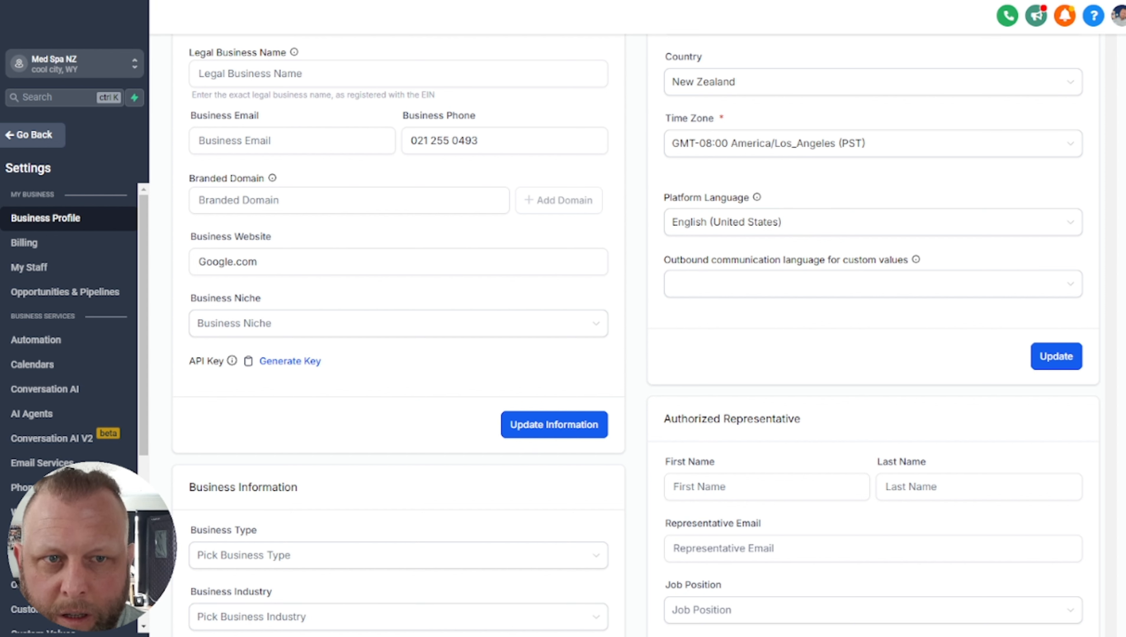
{"action": "left_click_drag", "start_coordinate": [0, 214], "coordinate": [786, 201]}
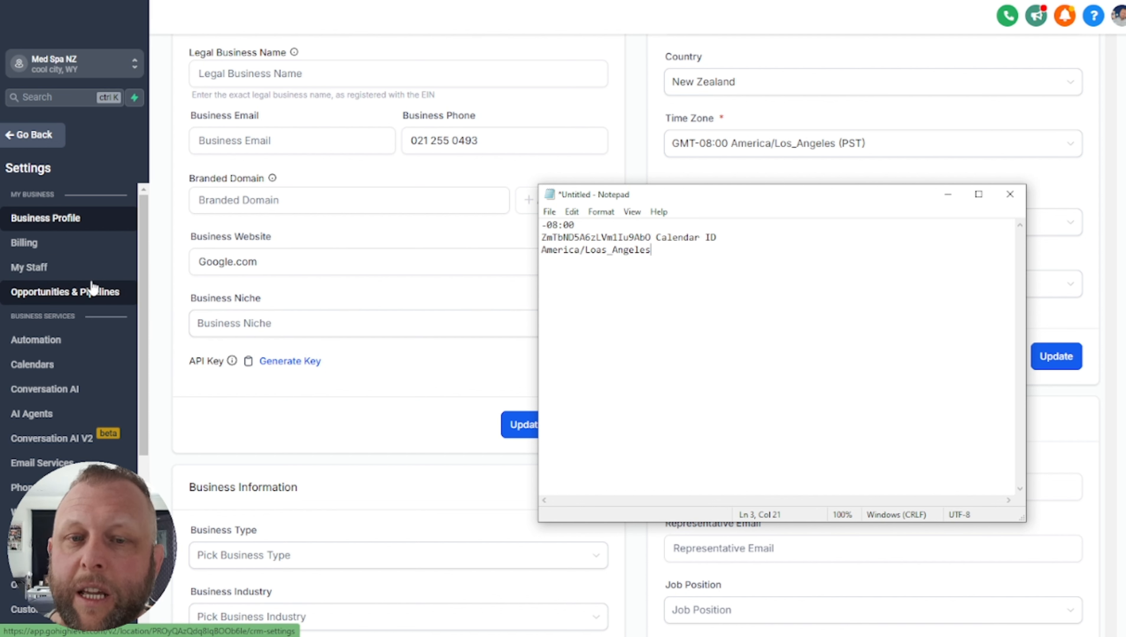
{"action": "scroll", "coordinate": [107, 353], "scroll_direction": "down", "scroll_amount": 6}
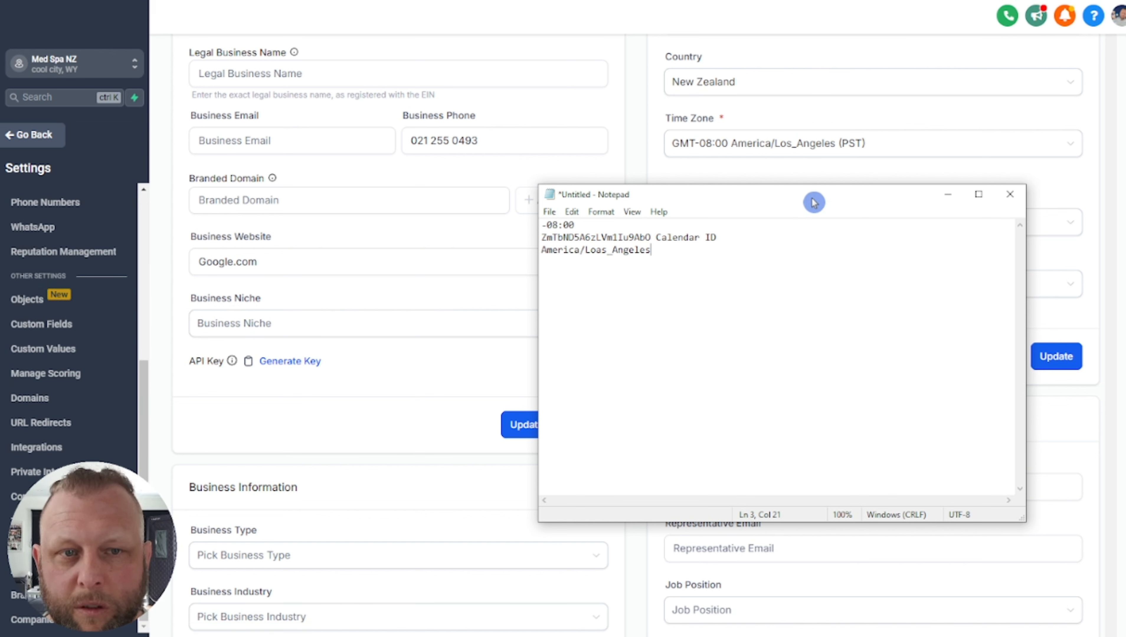
{"action": "left_click_drag", "start_coordinate": [813, 202], "coordinate": [0, 252]}
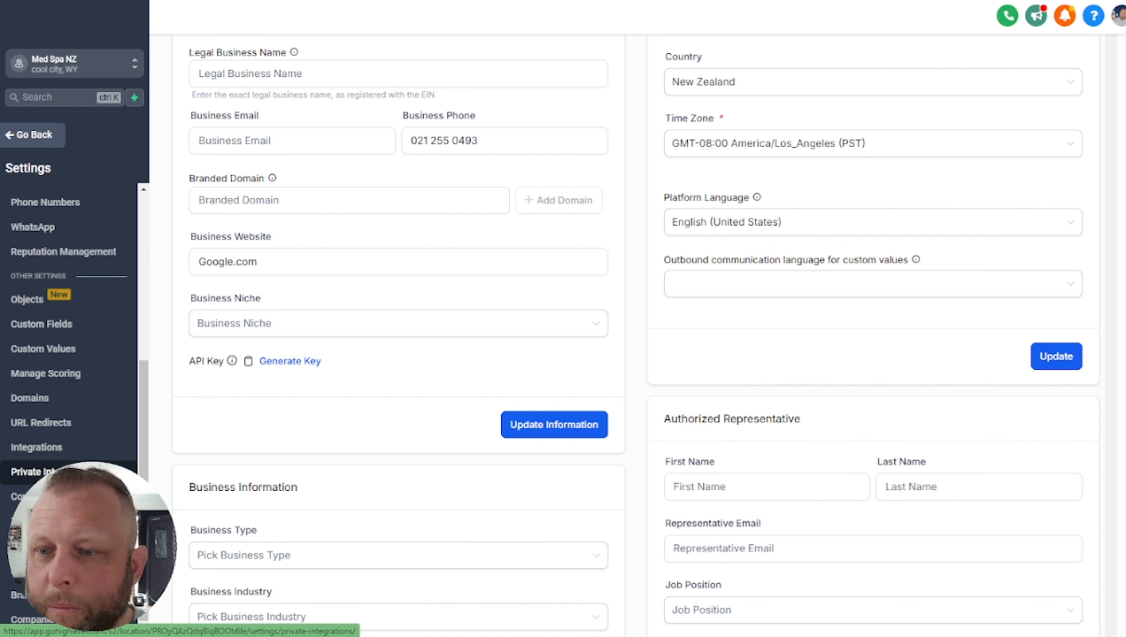
Start a new private integration named '25 Sales' with description 'Sale Vapi Call'
{"action": "left_click", "coordinate": [34, 471]}
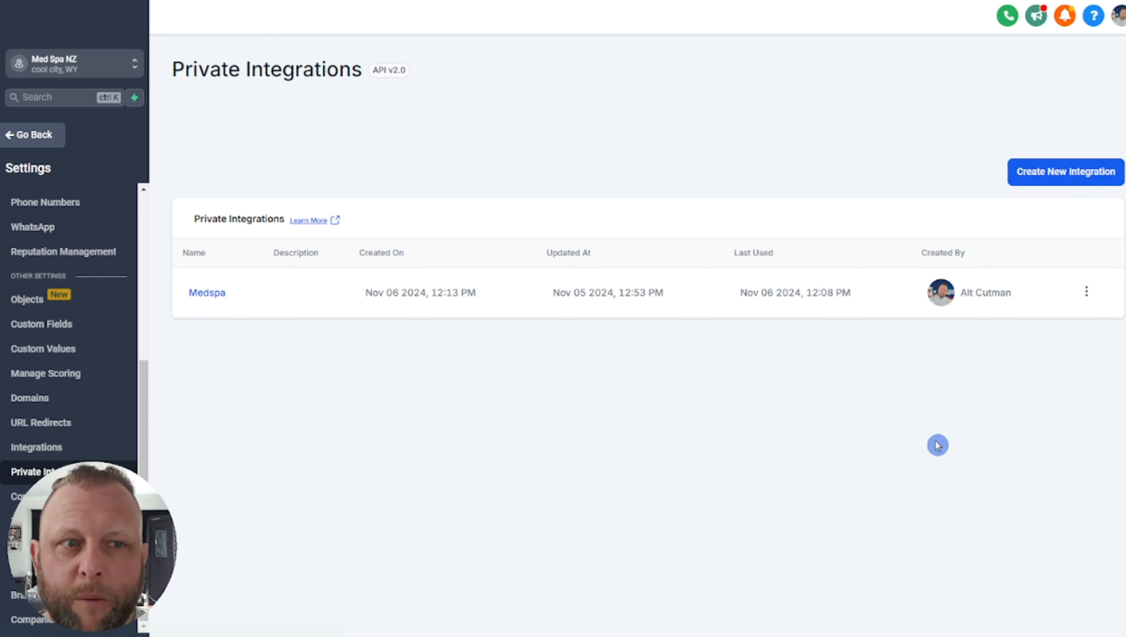
{"action": "left_click", "coordinate": [1058, 178]}
{"action": "left_click", "coordinate": [578, 302]}
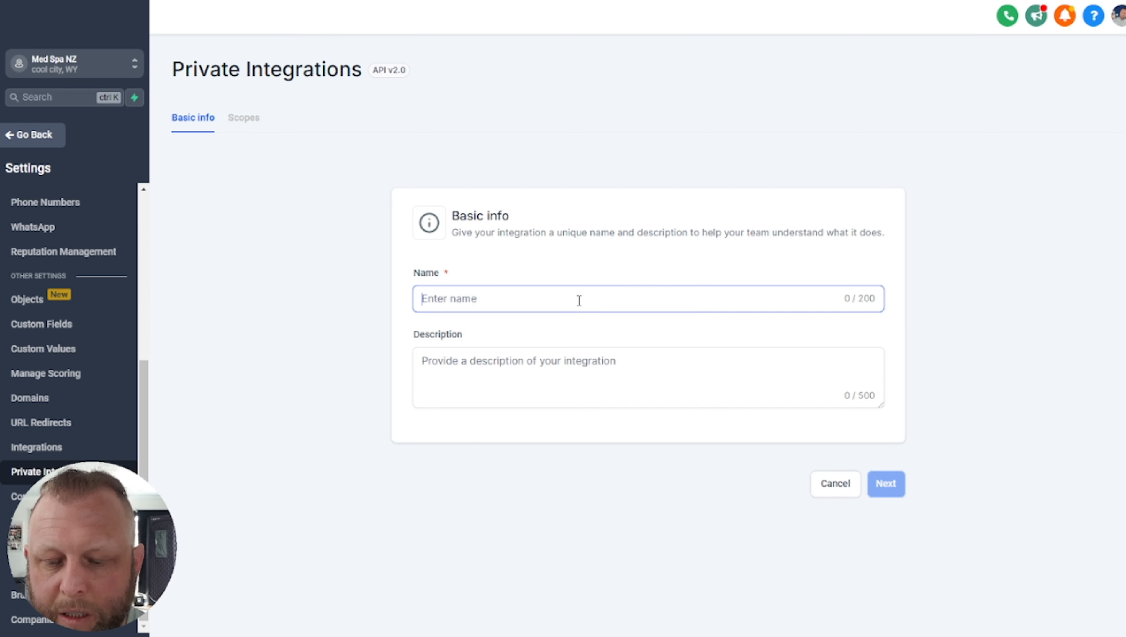
{"action": "type", "text": "25"}
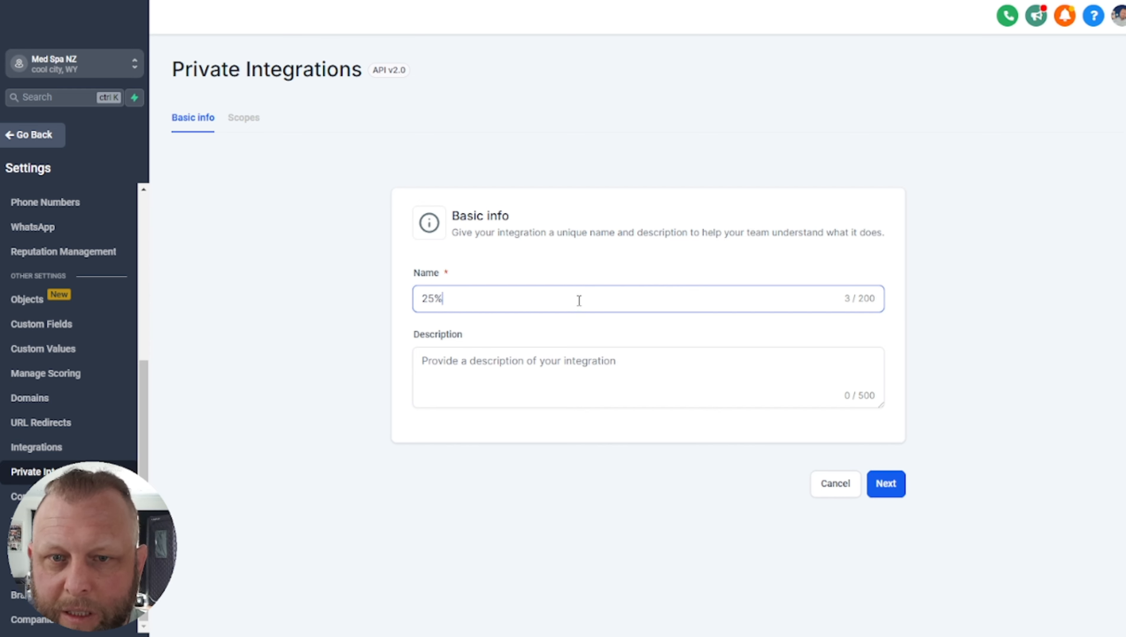
{"action": "type", "text": "%"}
{"action": "key", "text": "BackSpace"}
{"action": "key", "text": "BackSpace"}
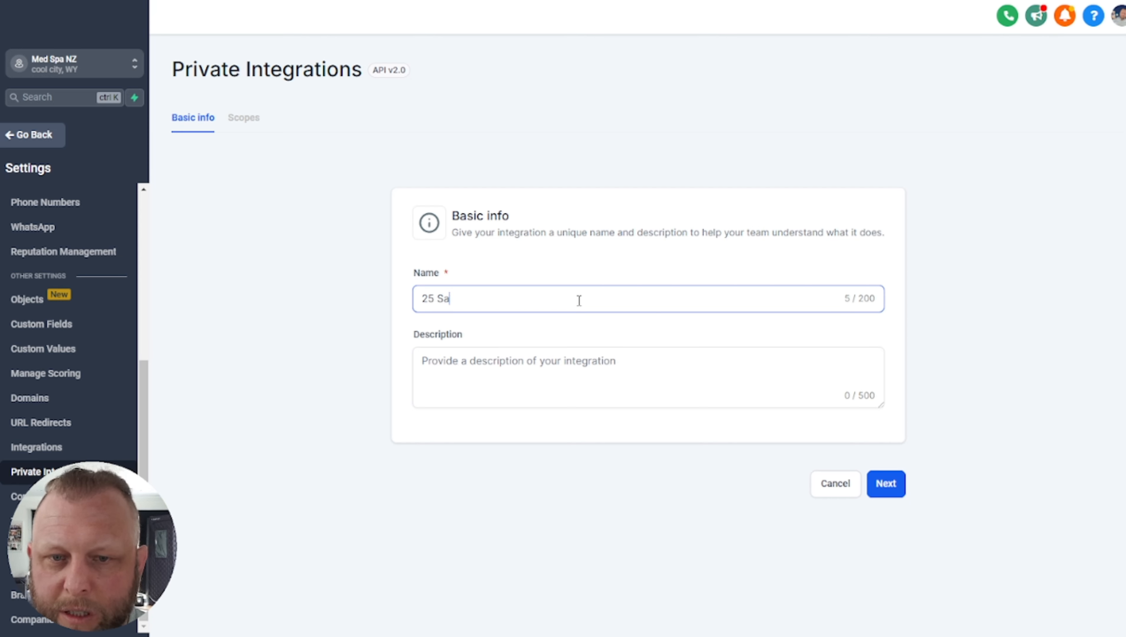
{"action": "left_click", "coordinate": [439, 390]}
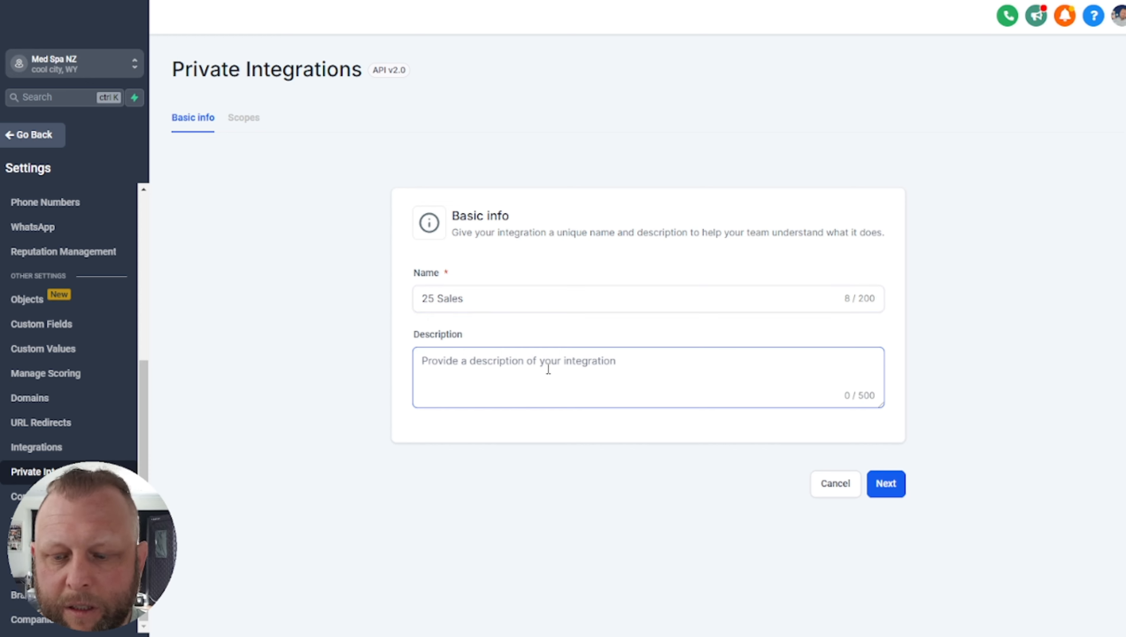
{"action": "type", "text": "Sale Va"}
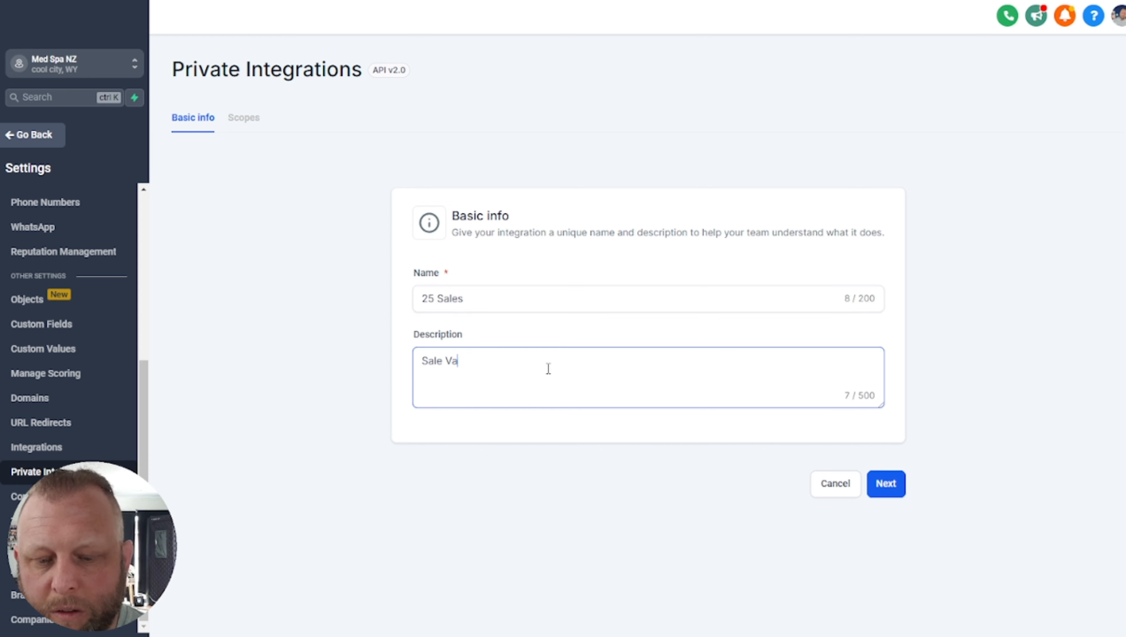
{"action": "type", "text": "pi Call"}
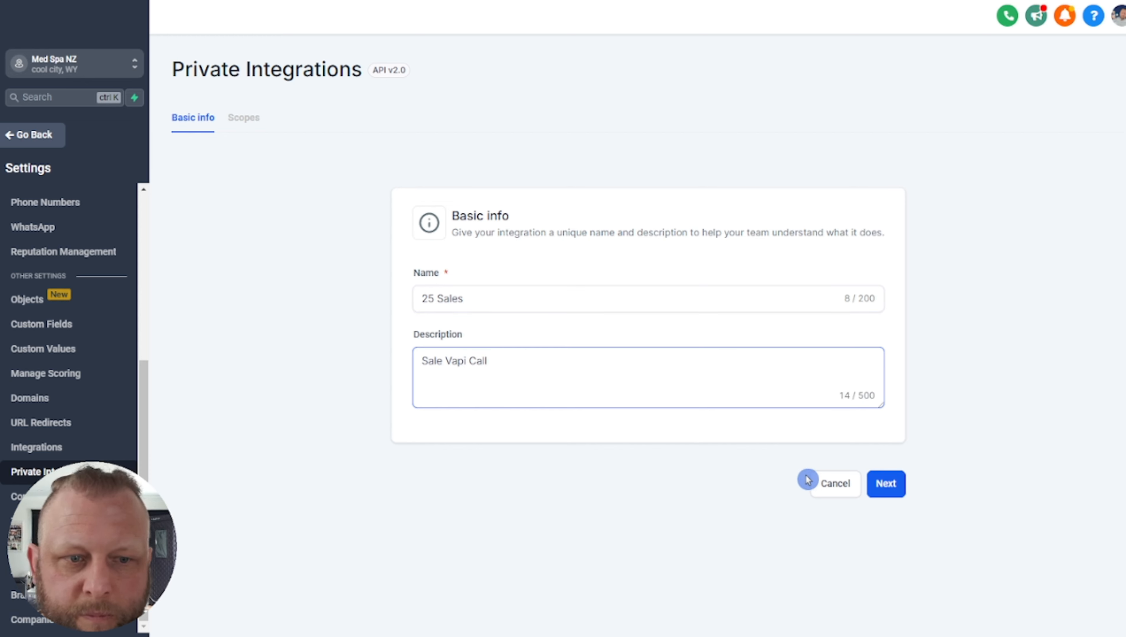
Grant the View and Edit Calendars and View and Edit Calendar Events scopes
{"action": "left_click", "coordinate": [885, 488]}
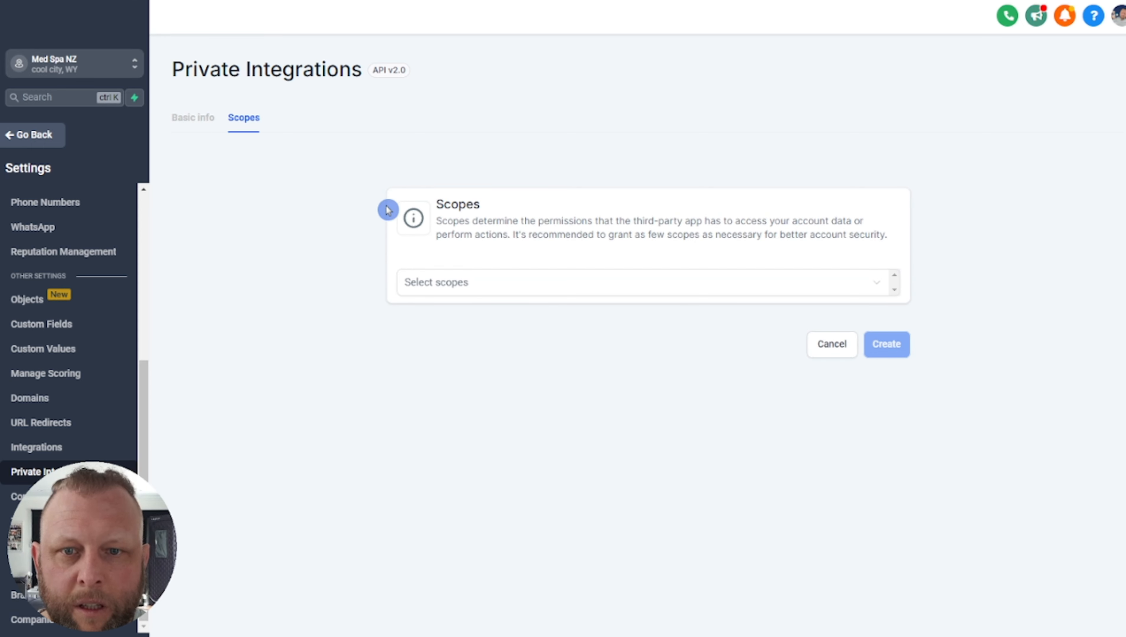
{"action": "left_click", "coordinate": [626, 296]}
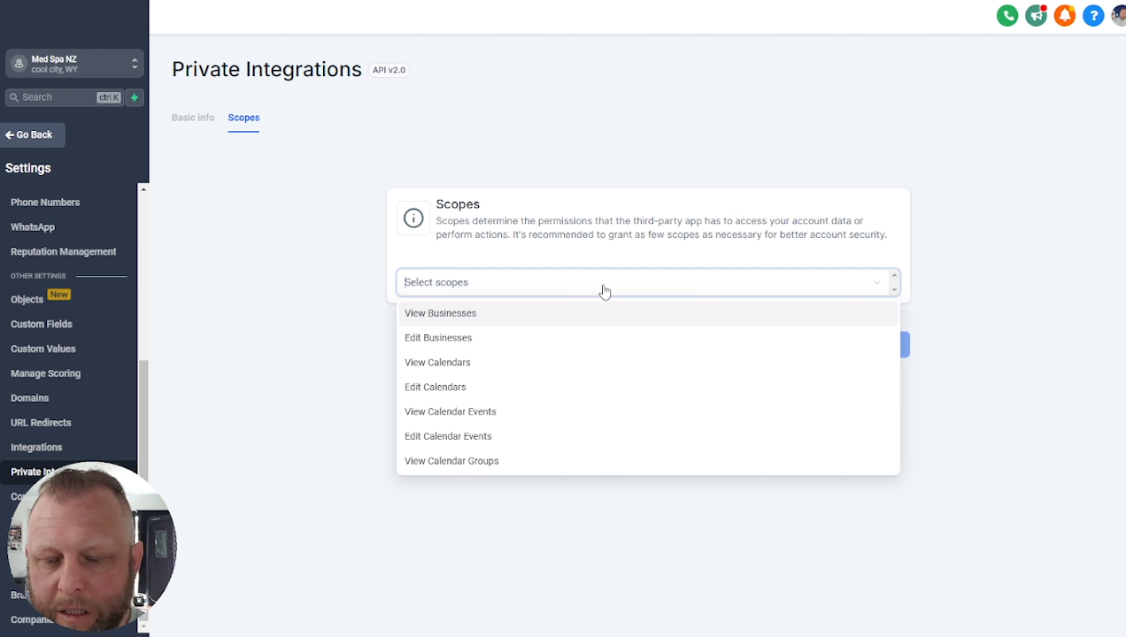
{"action": "type", "text": "calendar"}
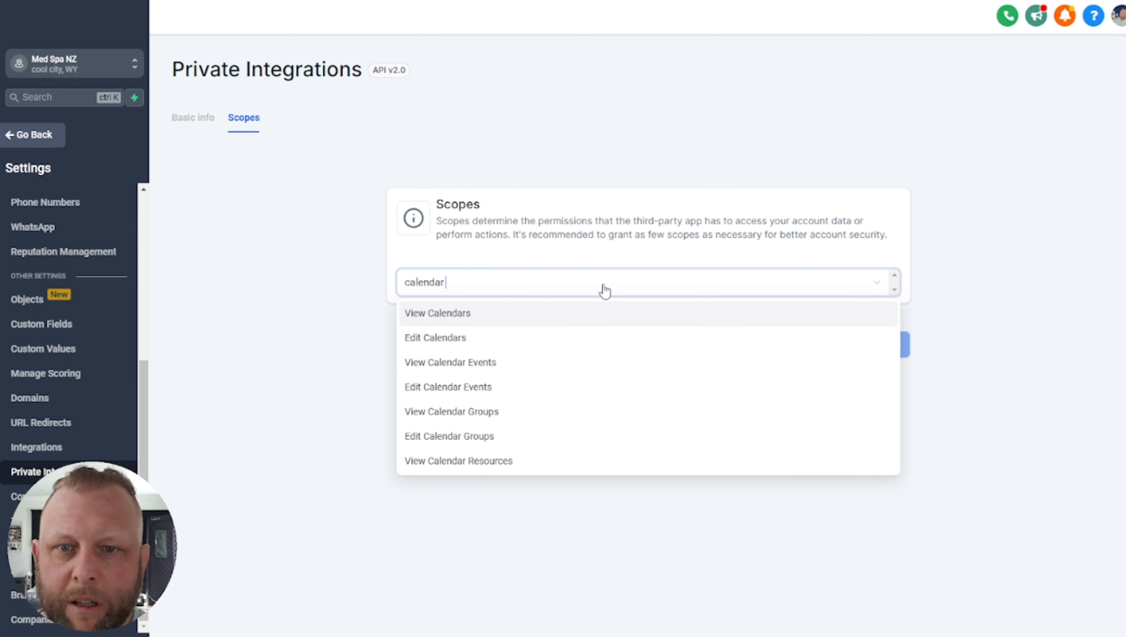
{"action": "left_click", "coordinate": [384, 277]}
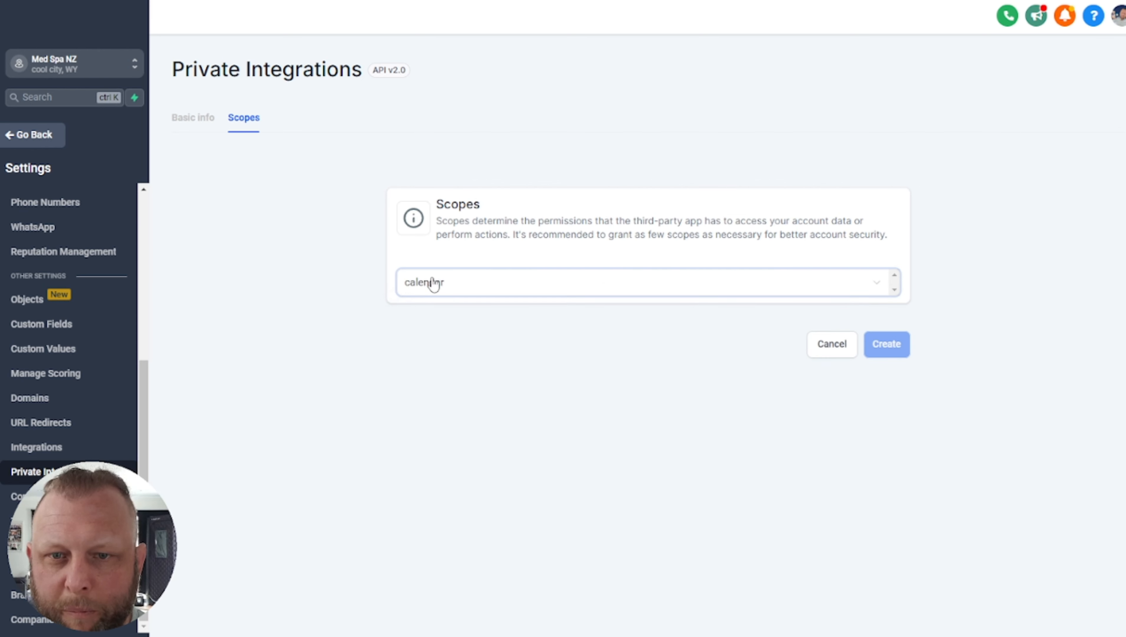
{"action": "left_click", "coordinate": [432, 284]}
{"action": "left_click", "coordinate": [517, 288]}
{"action": "type", "text": "Ca"}
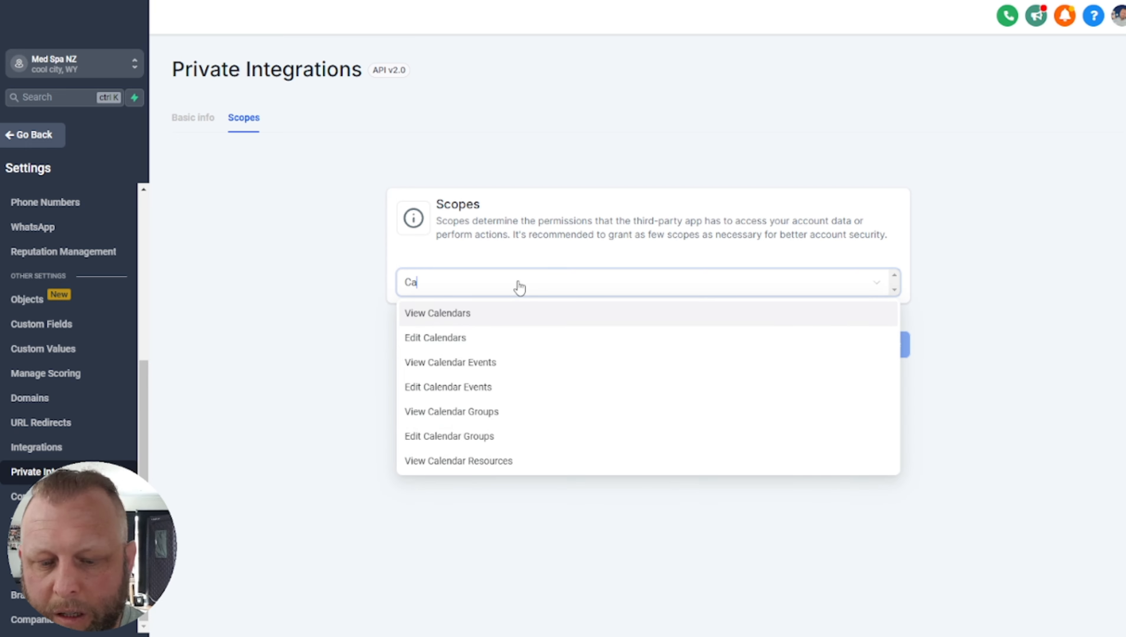
{"action": "type", "text": "lendar"}
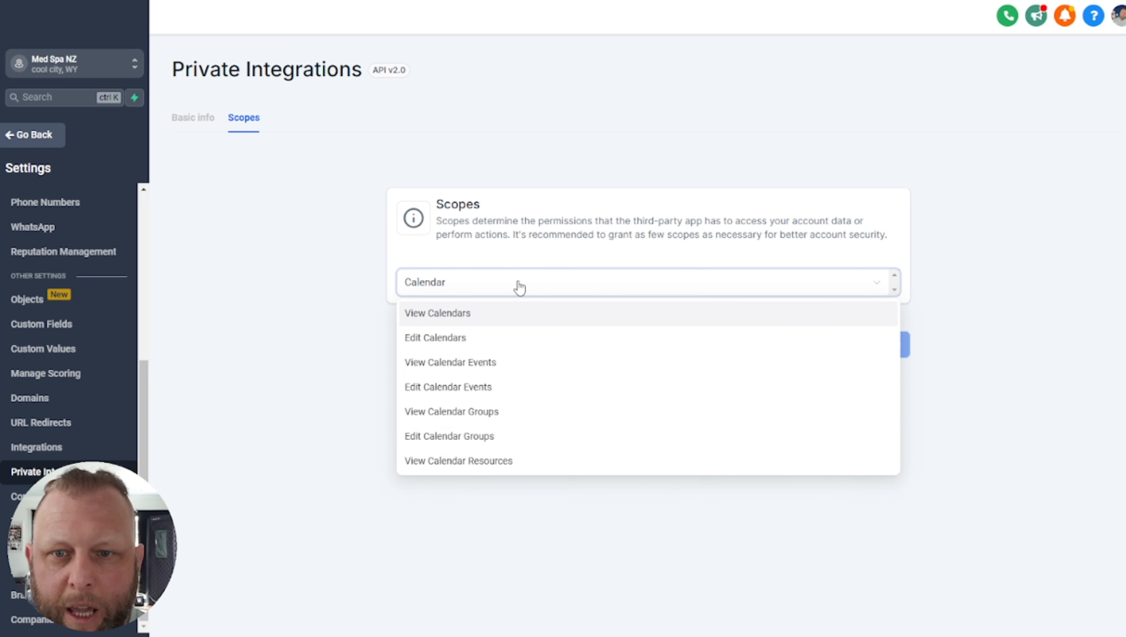
{"action": "left_click", "coordinate": [454, 314]}
{"action": "type", "text": "cal"}
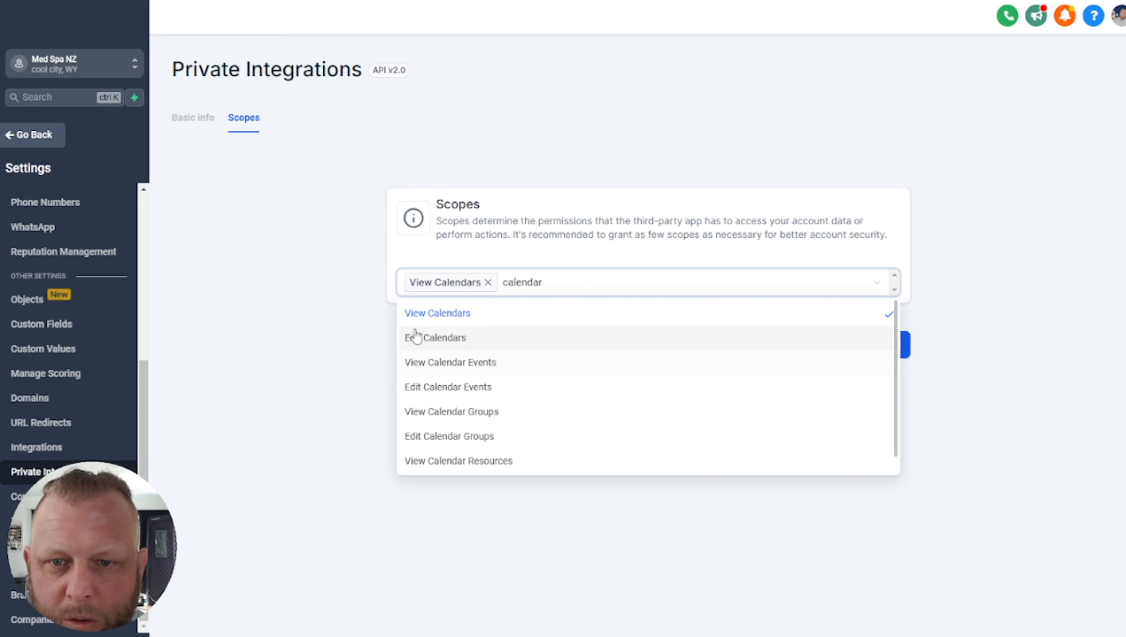
{"action": "left_click", "coordinate": [434, 338]}
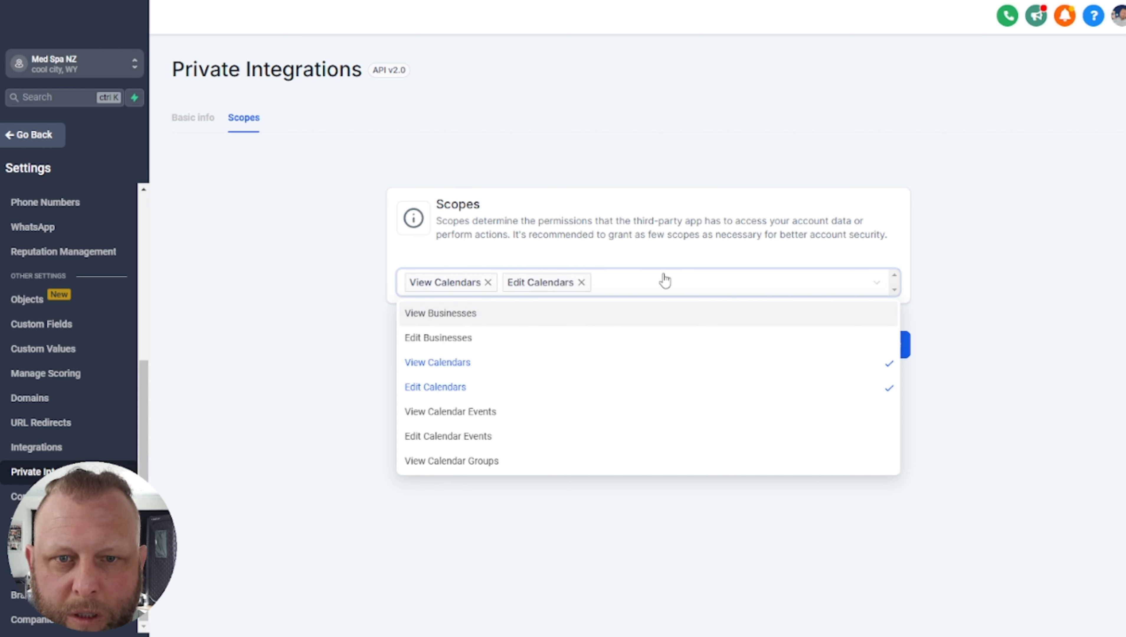
{"action": "type", "text": "calenda"}
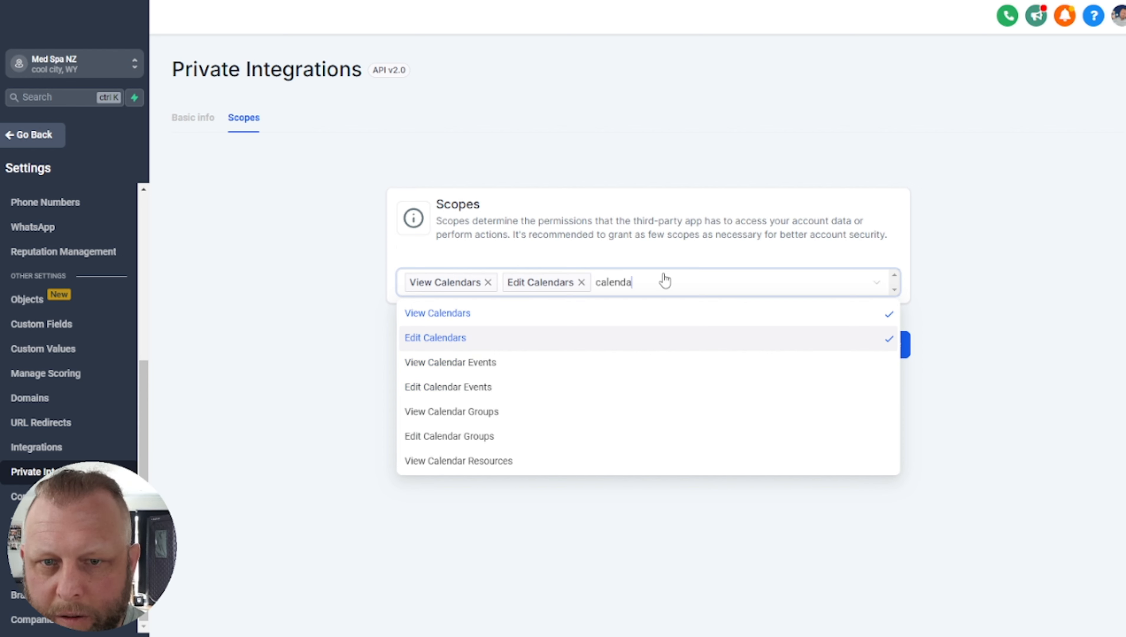
{"action": "type", "text": "r"}
{"action": "left_click", "coordinate": [495, 362]}
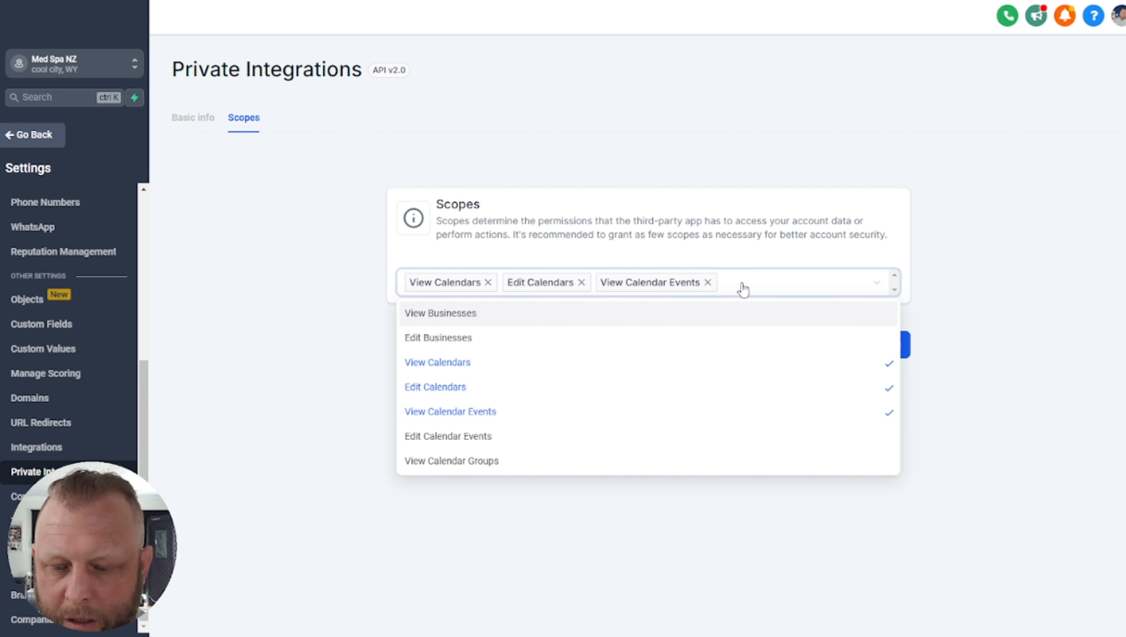
Add the View and Edit Calendar Groups and Calendar Resources scopes
{"action": "type", "text": "calendar"}
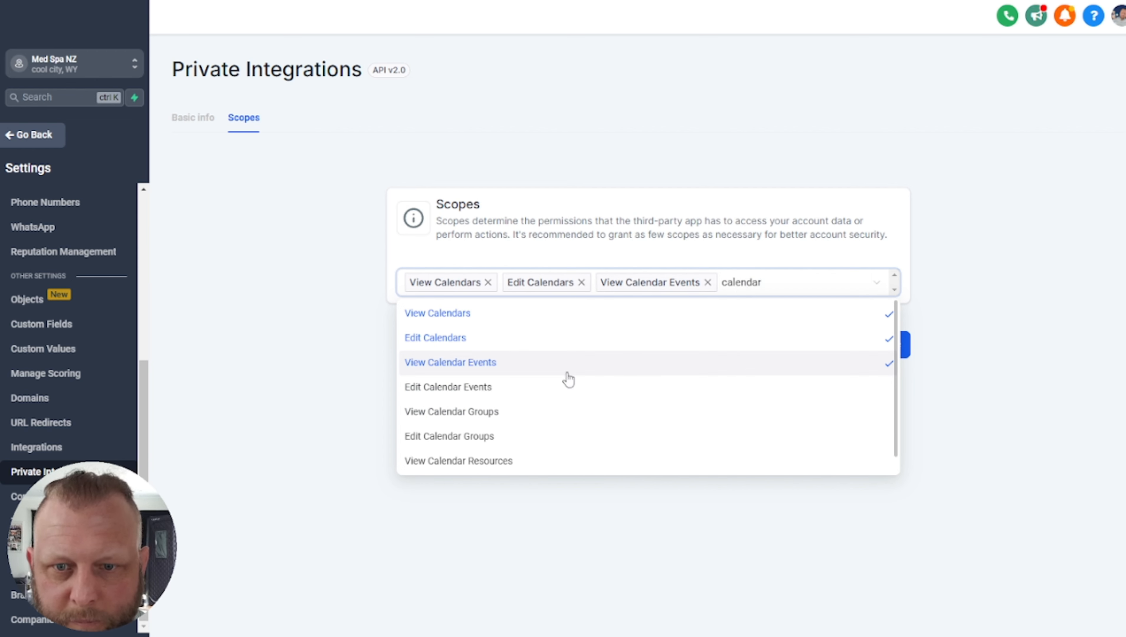
{"action": "left_click", "coordinate": [557, 387]}
{"action": "type", "text": "calendar"}
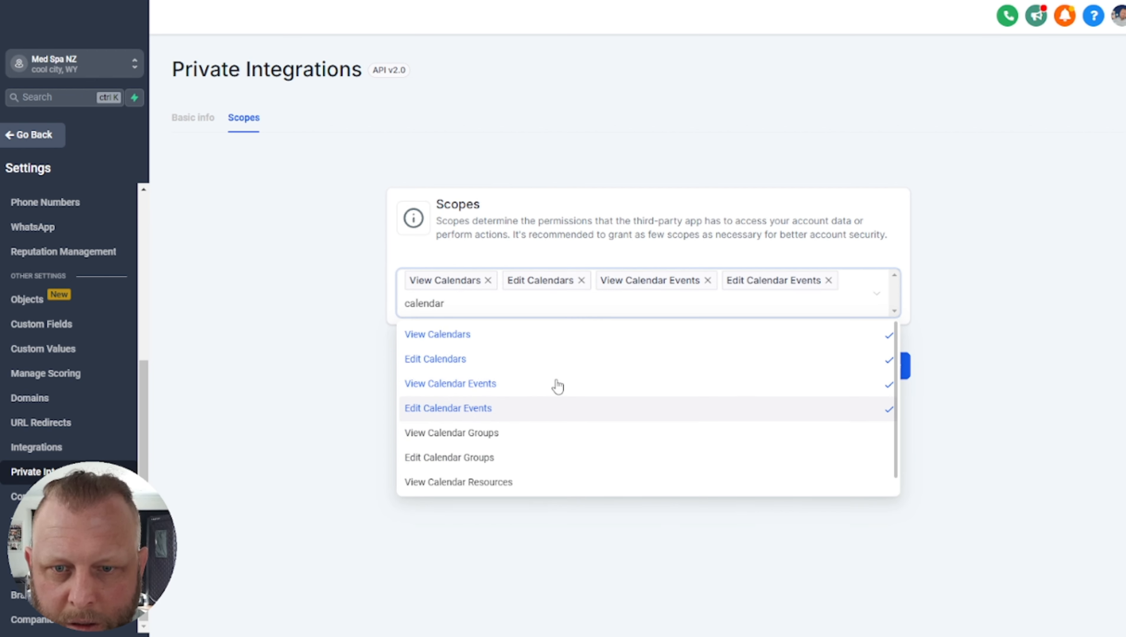
{"action": "left_click", "coordinate": [503, 432]}
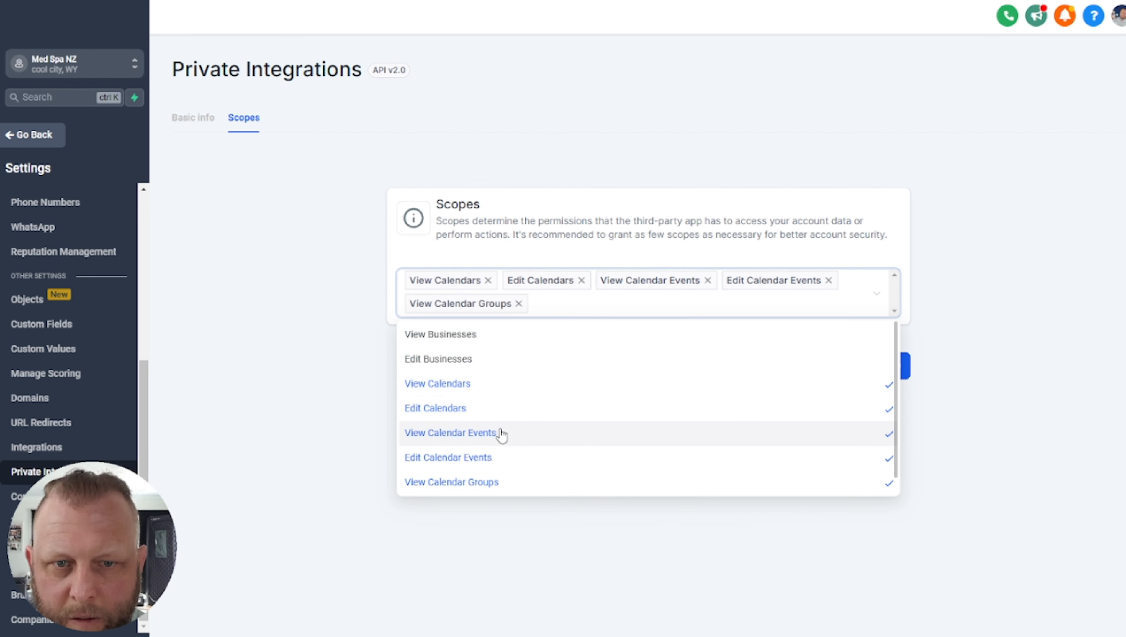
{"action": "type", "text": "calendar"}
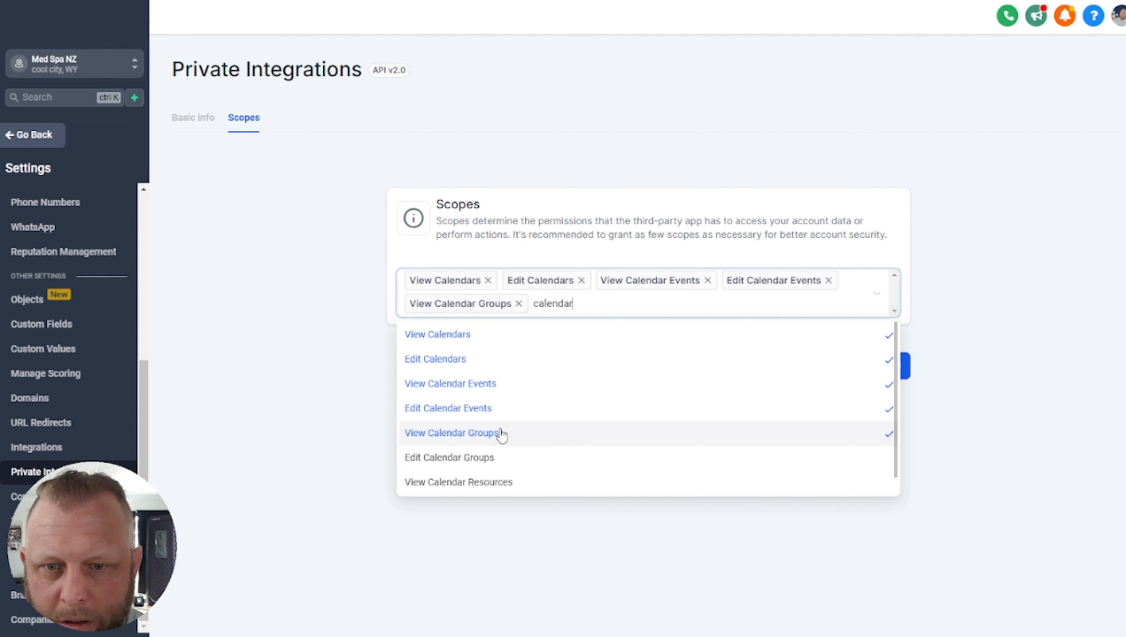
{"action": "left_click", "coordinate": [447, 458]}
{"action": "type", "text": "calenbda"}
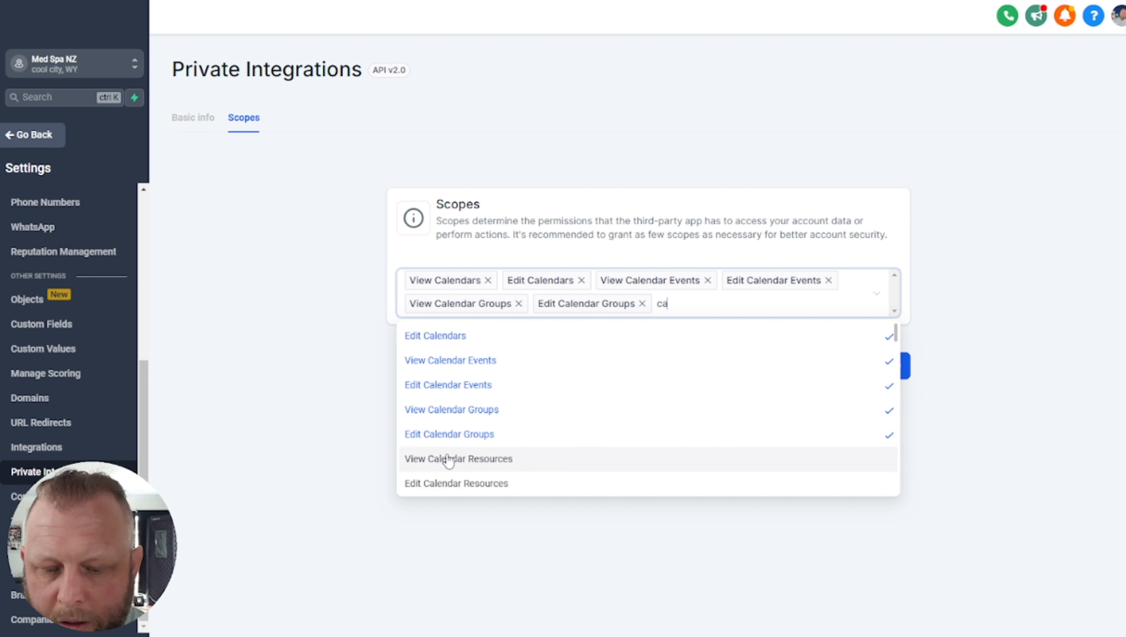
{"action": "key", "text": "BackSpace"}
{"action": "key", "text": "BackSpace"}
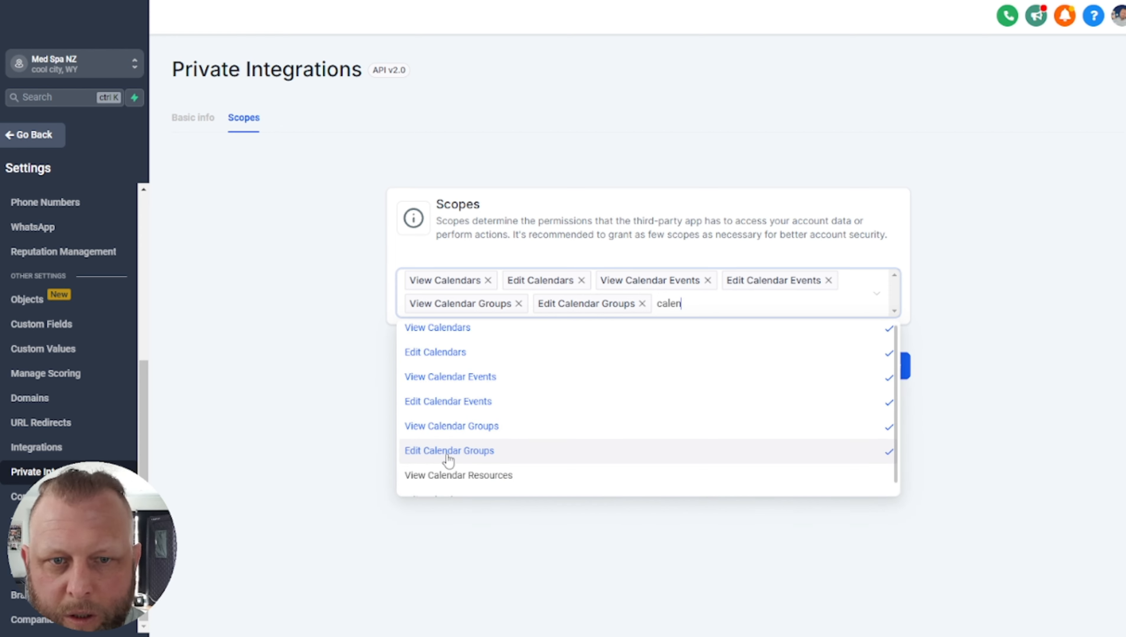
{"action": "type", "text": "n"}
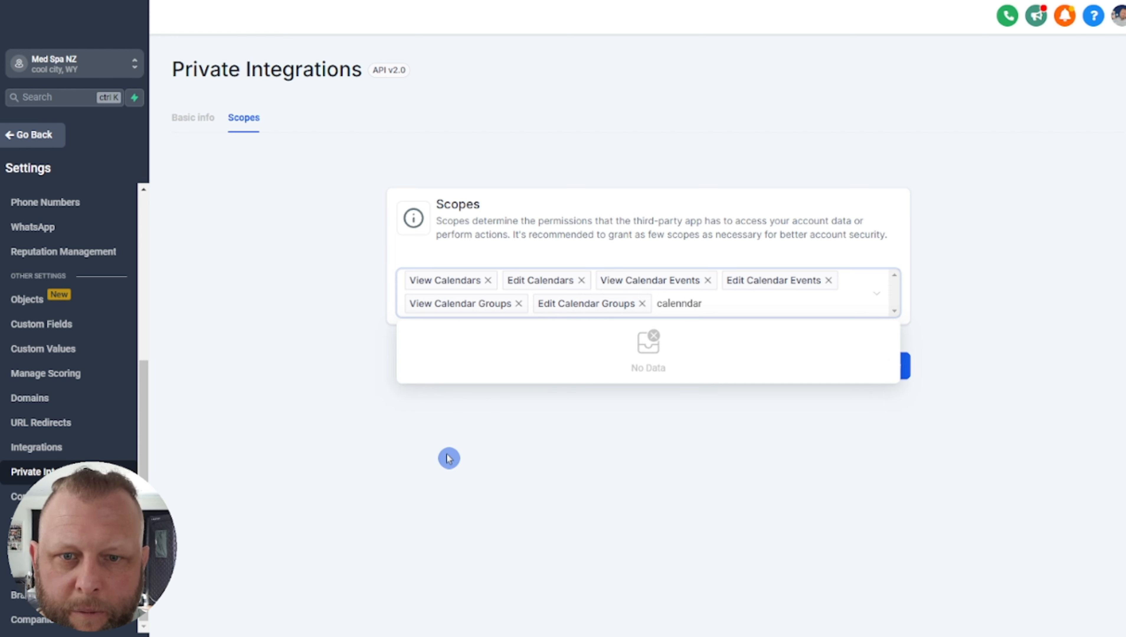
{"action": "type", "text": "dar"}
{"action": "key", "text": "BackSpace"}
{"action": "key", "text": "BackSpace"}
{"action": "key", "text": "BackSpace"}
{"action": "key", "text": "BackSpace"}
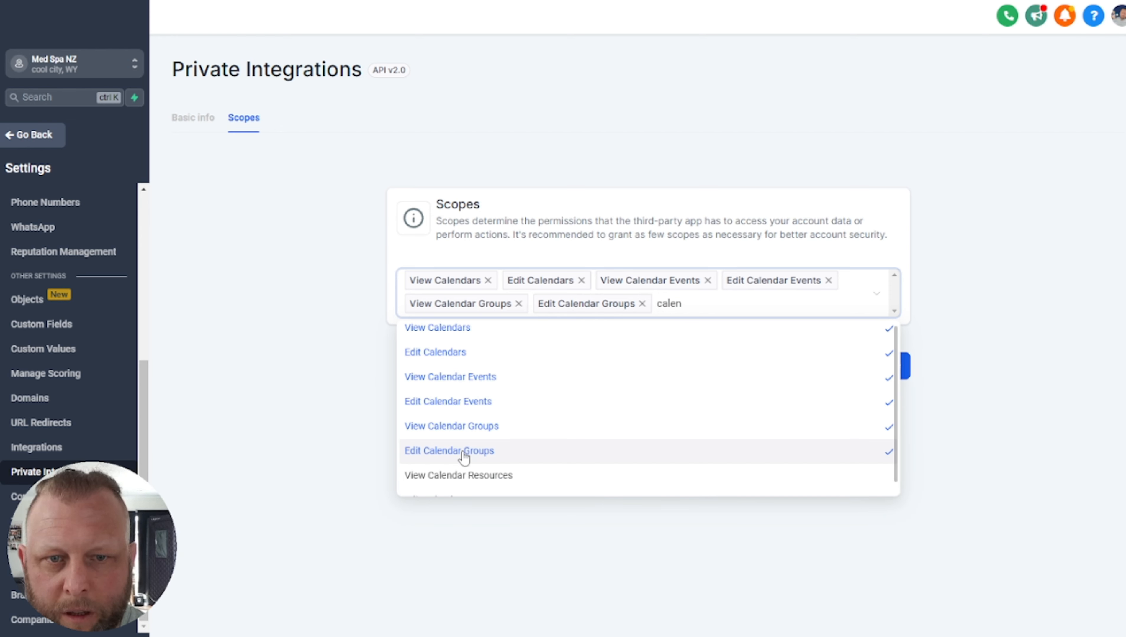
{"action": "type", "text": "endar"}
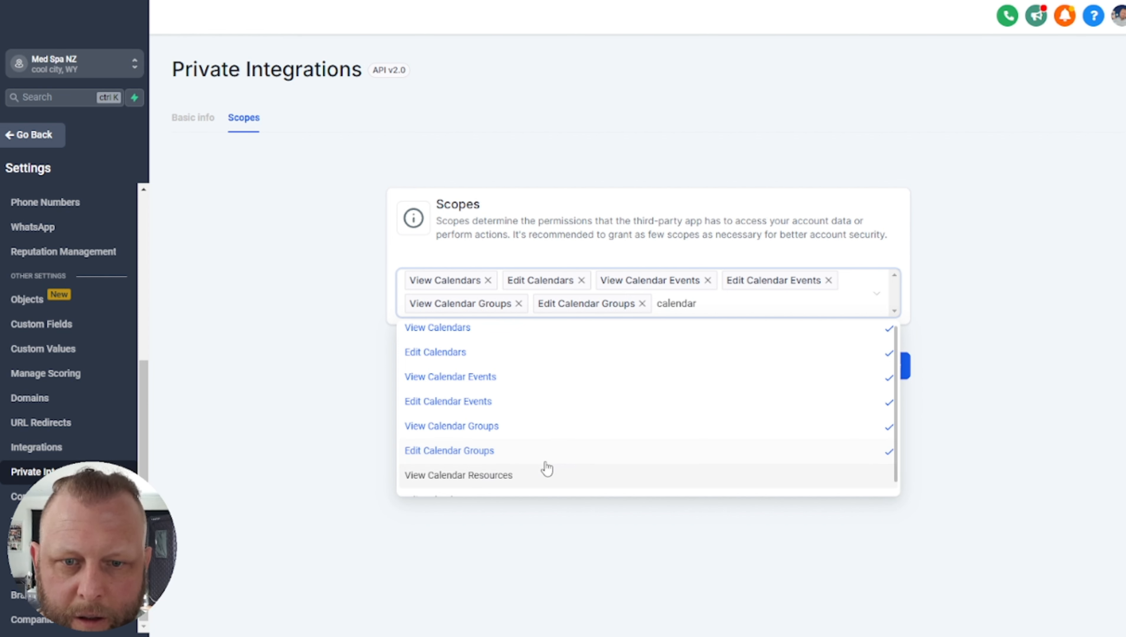
{"action": "scroll", "coordinate": [558, 464], "scroll_direction": "down", "scroll_amount": 1}
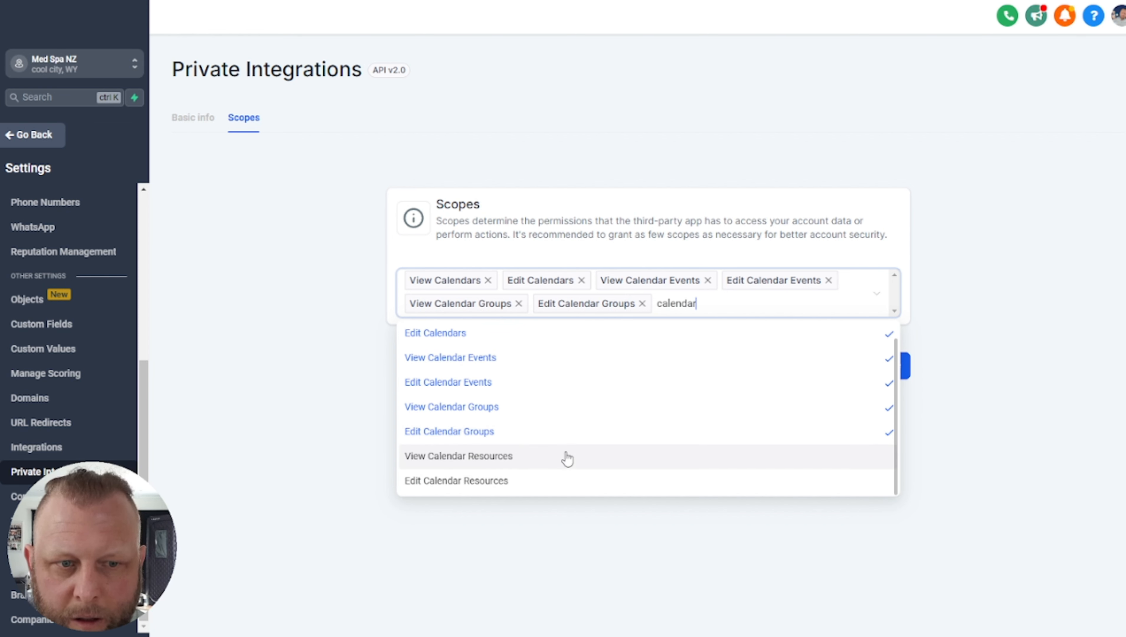
{"action": "left_click", "coordinate": [500, 464]}
{"action": "type", "text": "cale"}
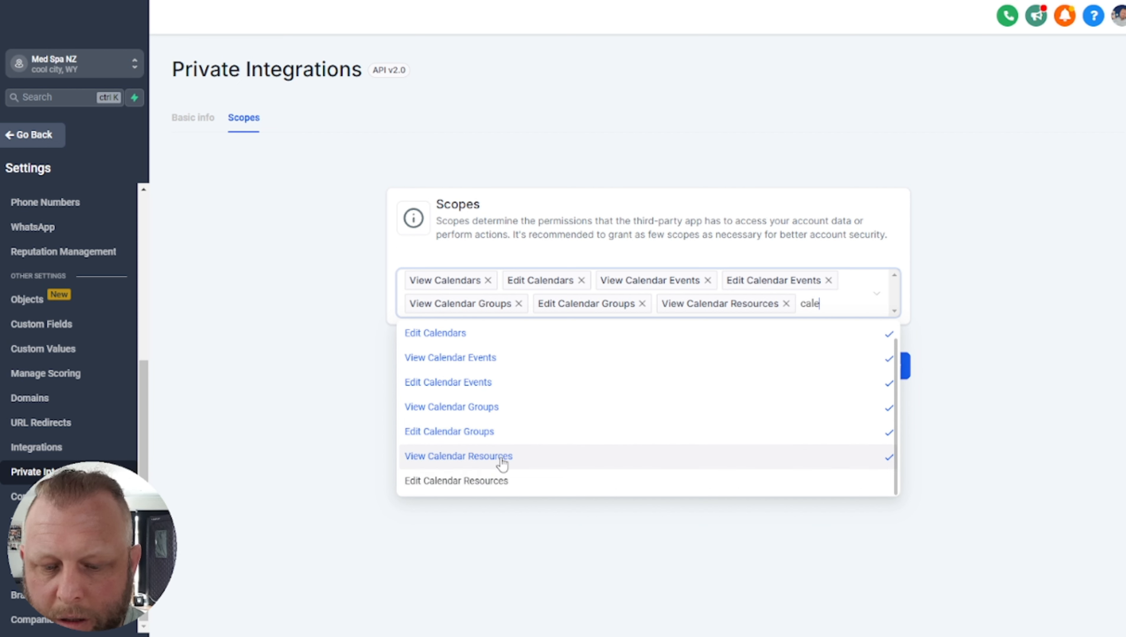
{"action": "left_click", "coordinate": [502, 484]}
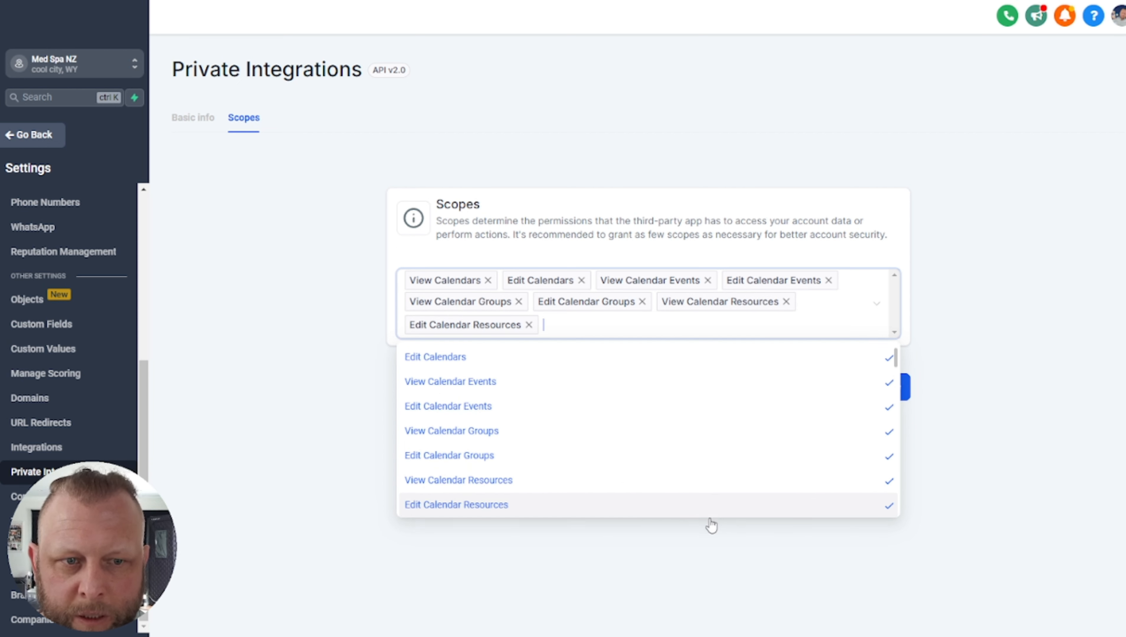
{"action": "left_click", "coordinate": [1039, 443]}
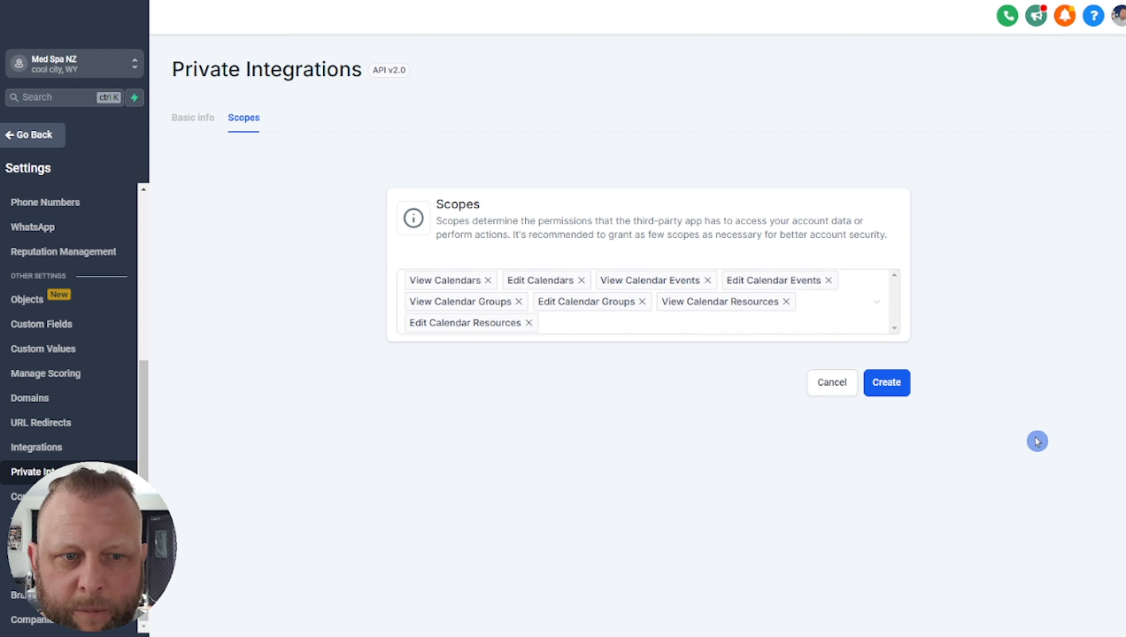
Create the 25 Sales integration and copy its new access token
{"action": "left_click", "coordinate": [893, 387]}
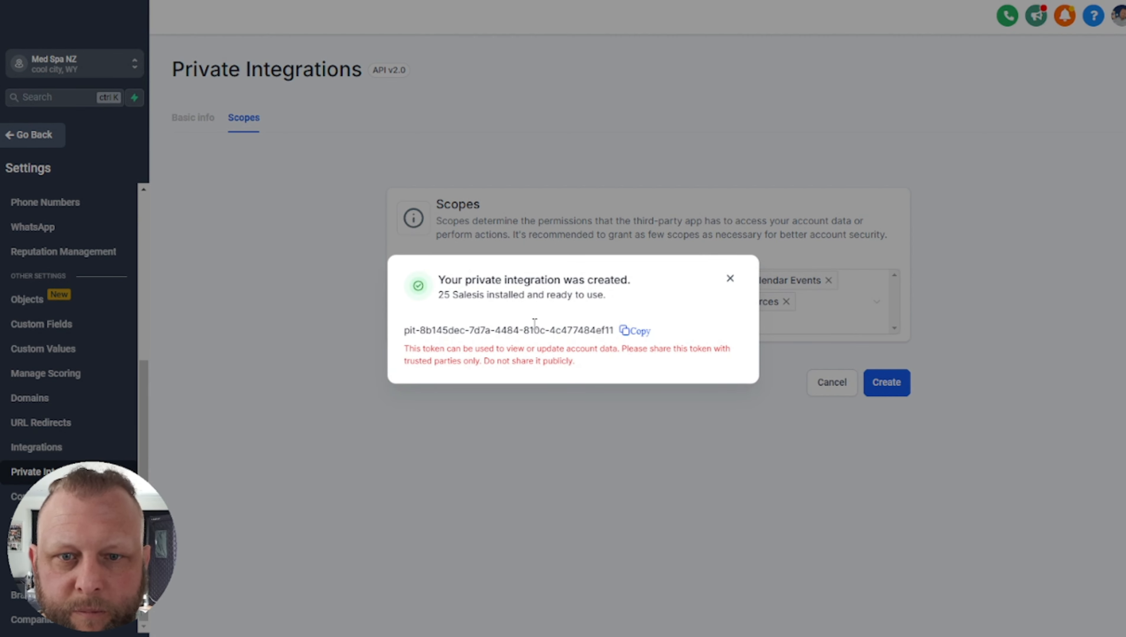
{"action": "left_click", "coordinate": [402, 335]}
{"action": "left_click_drag", "start_coordinate": [409, 332], "coordinate": [555, 331]}
{"action": "left_click", "coordinate": [636, 333]}
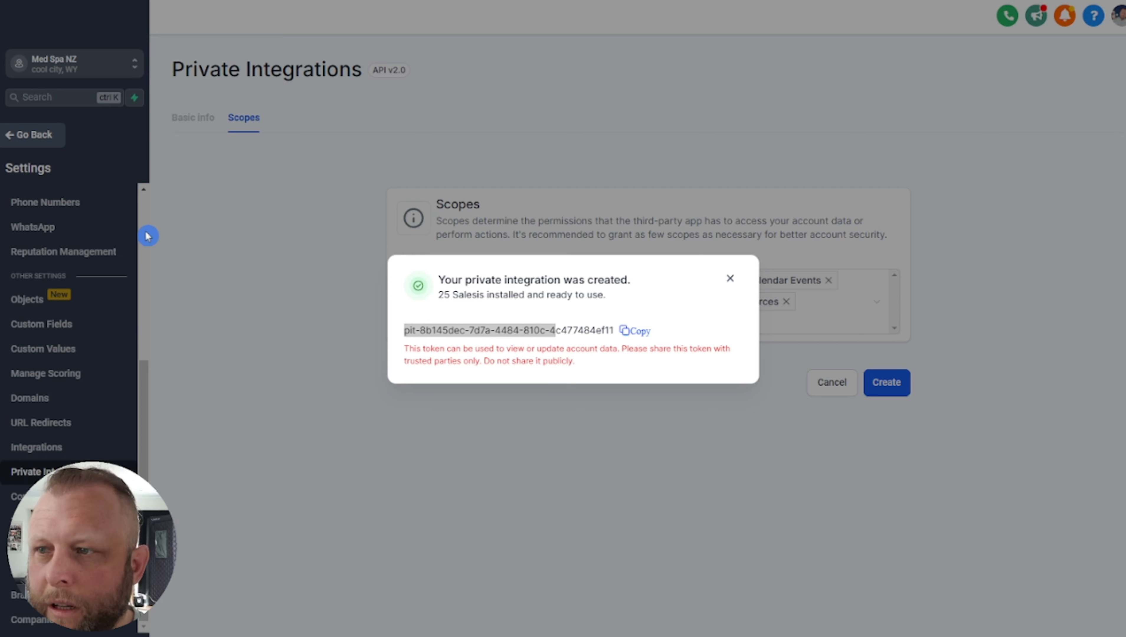
{"action": "left_click", "coordinate": [730, 280]}
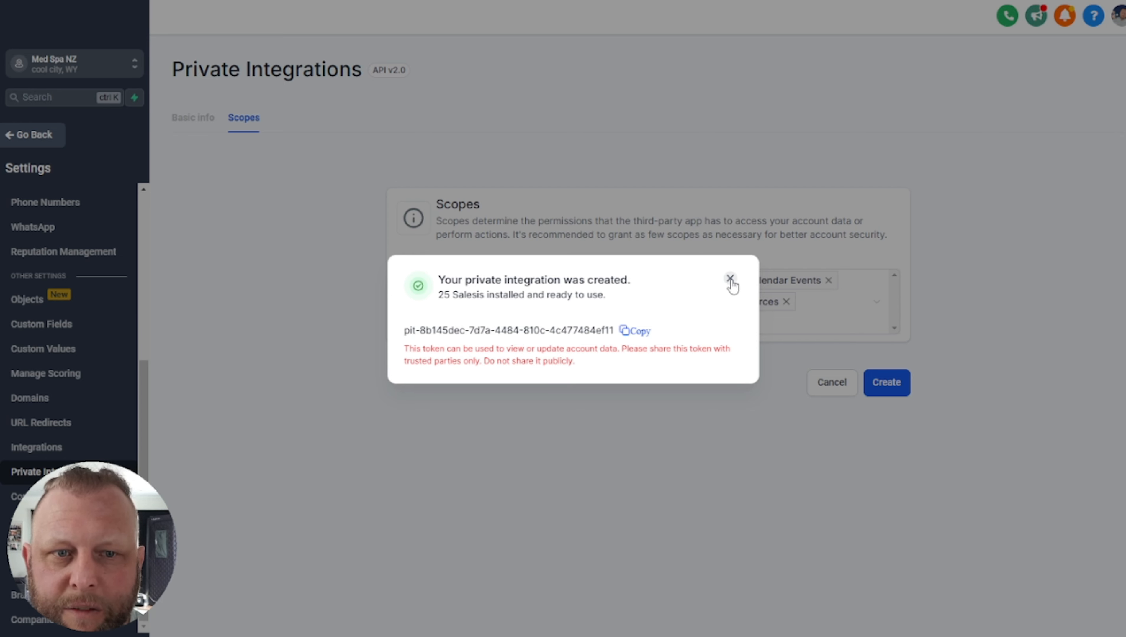
{"action": "left_click", "coordinate": [730, 278]}
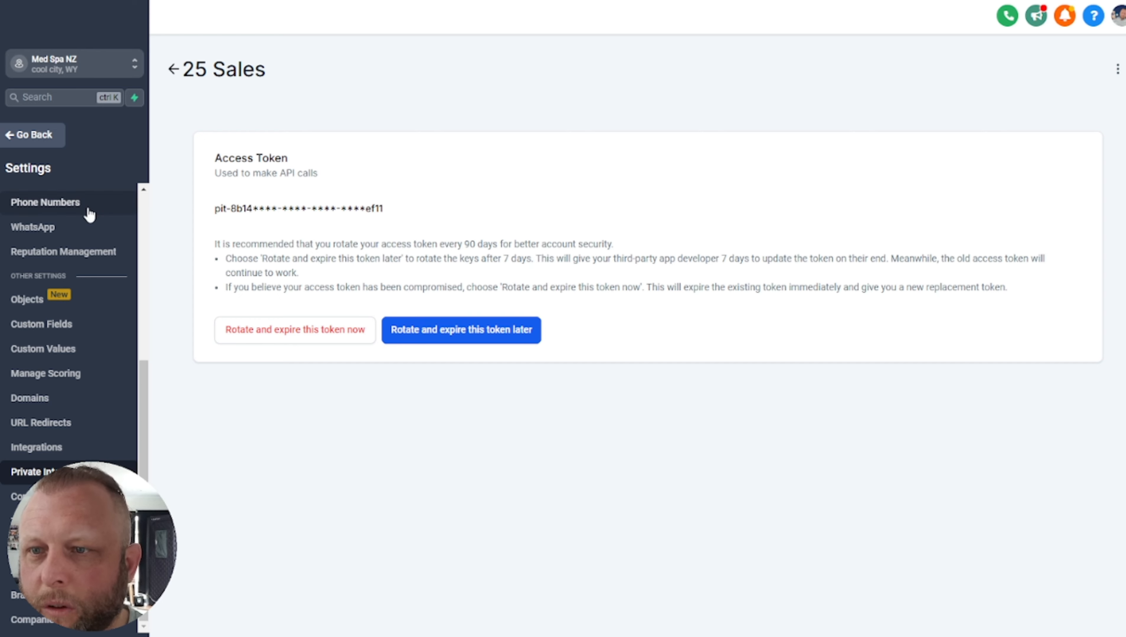
{"action": "scroll", "coordinate": [89, 223], "scroll_direction": "up", "scroll_amount": 5}
{"action": "left_click_drag", "start_coordinate": [0, 197], "coordinate": [0, 136]}
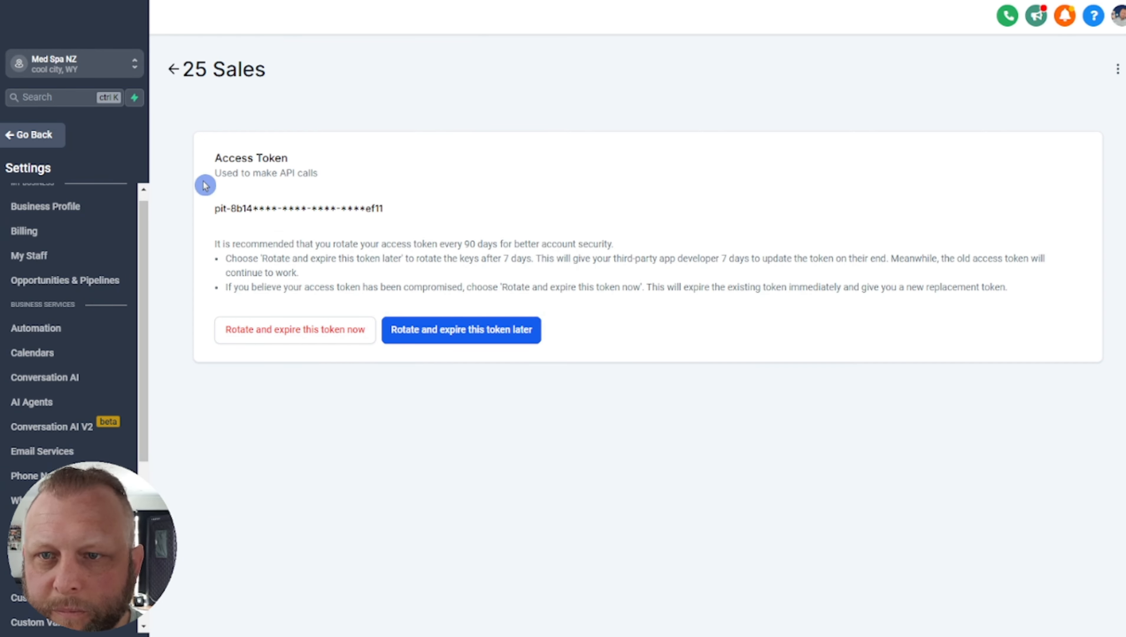
Delete the 25 Sales integration, leaving only Medspa in Private Integrations
{"action": "left_click", "coordinate": [173, 69]}
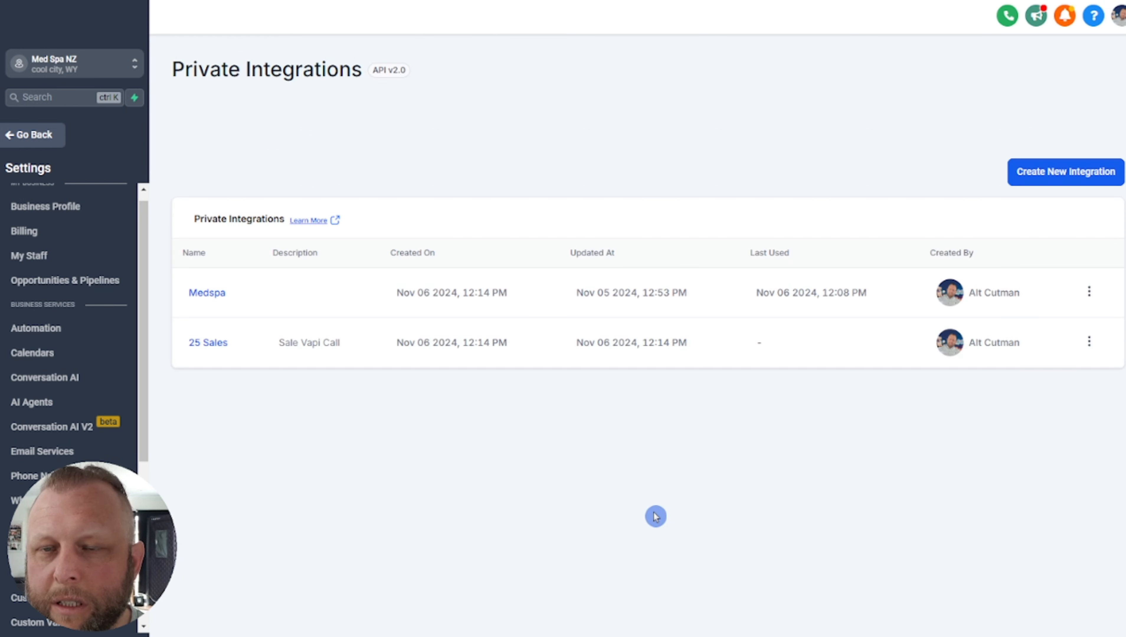
{"action": "left_click", "coordinate": [1090, 342]}
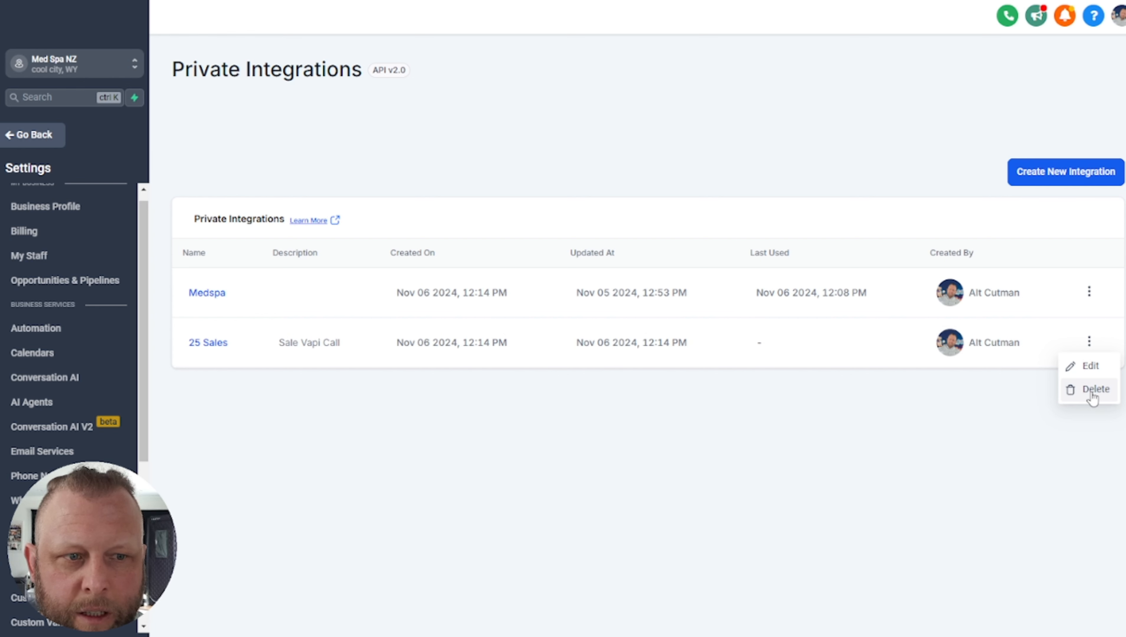
{"action": "left_click", "coordinate": [626, 504]}
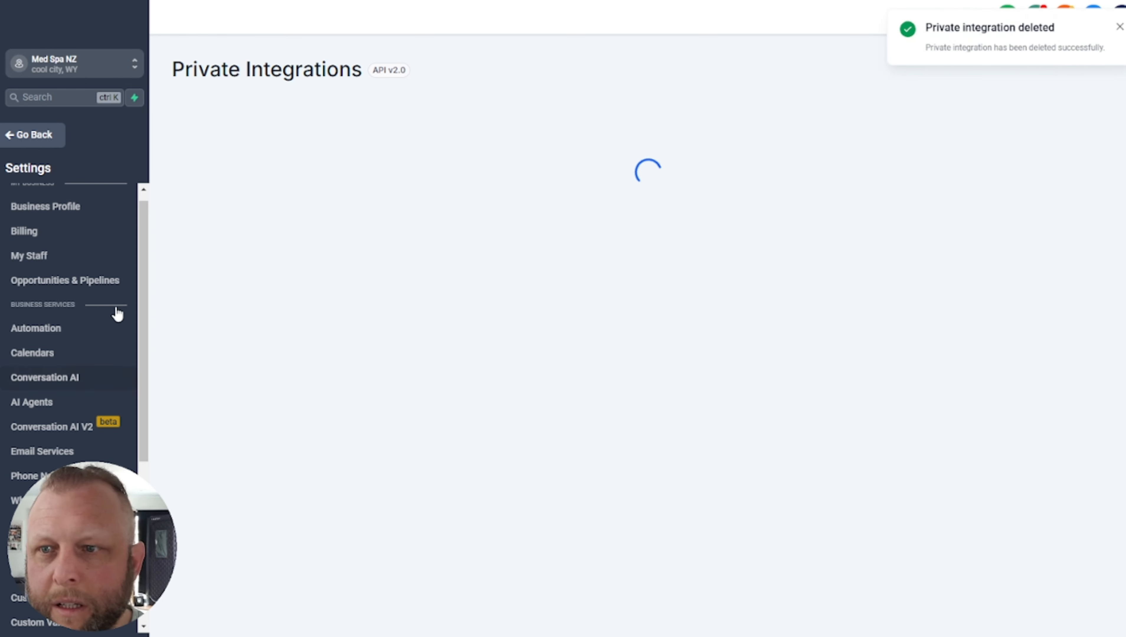
{"action": "scroll", "coordinate": [125, 298], "scroll_direction": "up", "scroll_amount": 1}
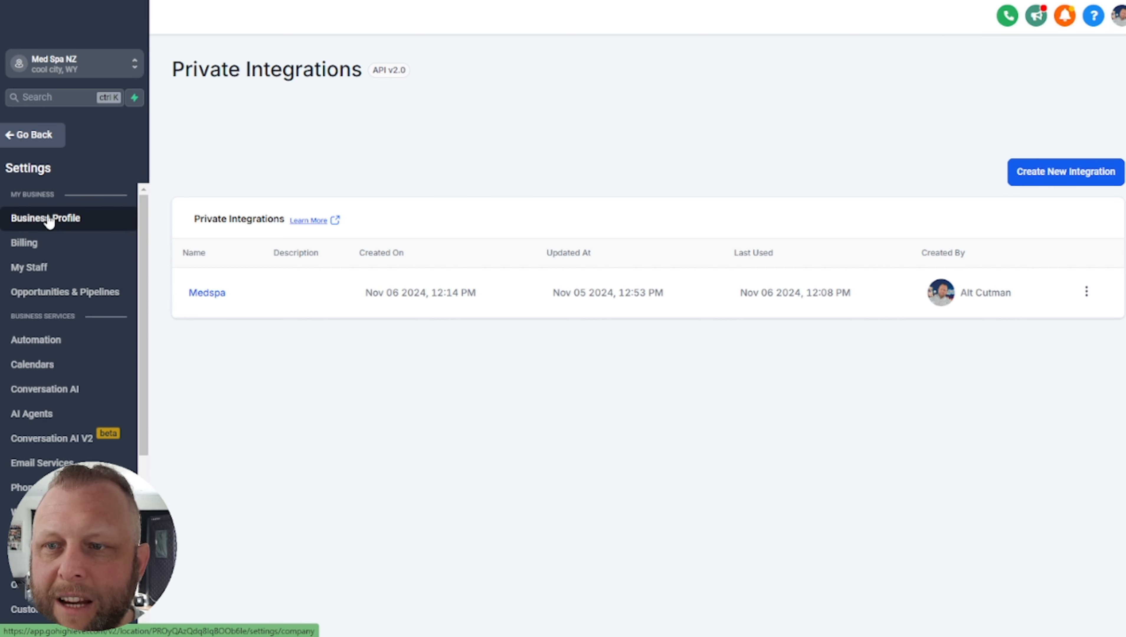
Copy the Location ID from the Business Profile settings
{"action": "left_click", "coordinate": [50, 218]}
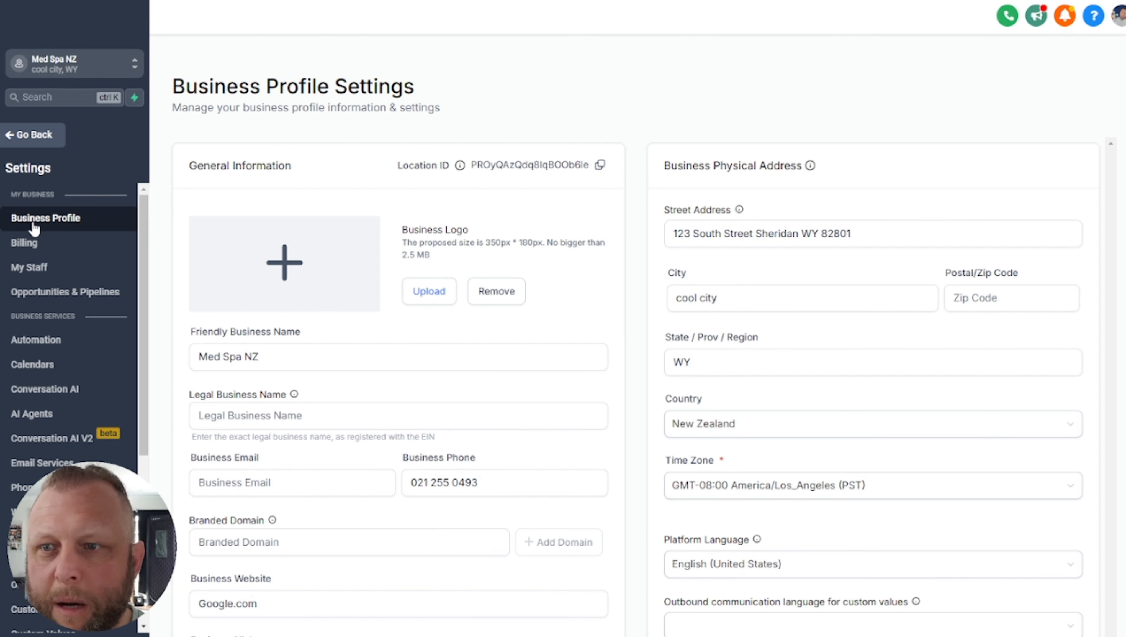
{"action": "left_click", "coordinate": [183, 256]}
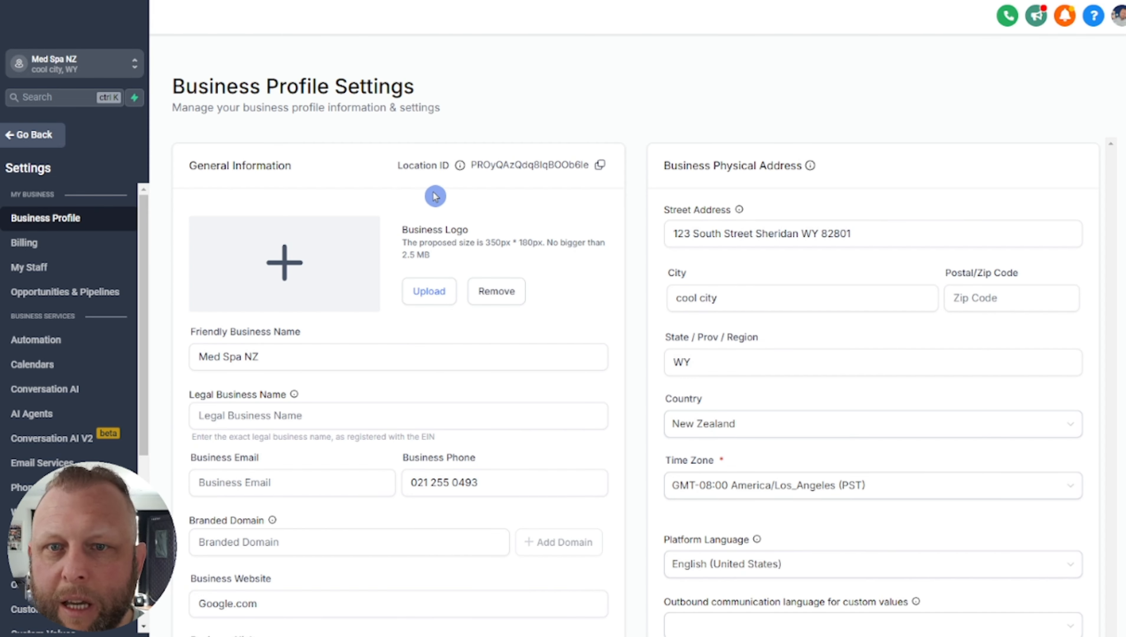
{"action": "left_click", "coordinate": [600, 166]}
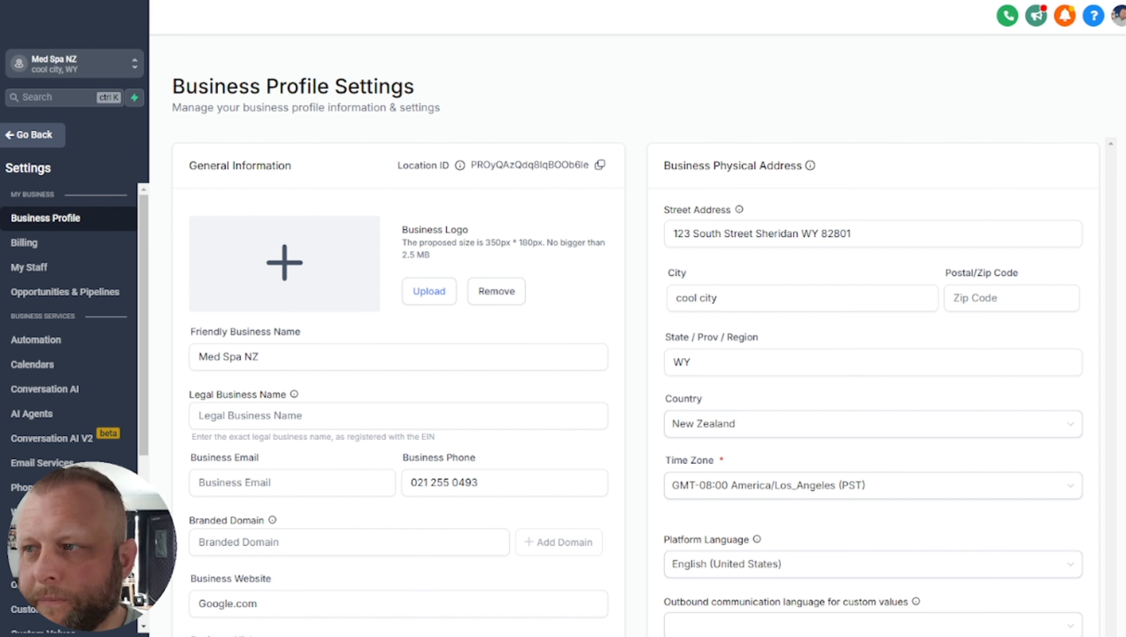
Move the calendar ID line in Notepad below the time zone, followed by blank lines
{"action": "left_click_drag", "start_coordinate": [639, 177], "coordinate": [688, 142]}
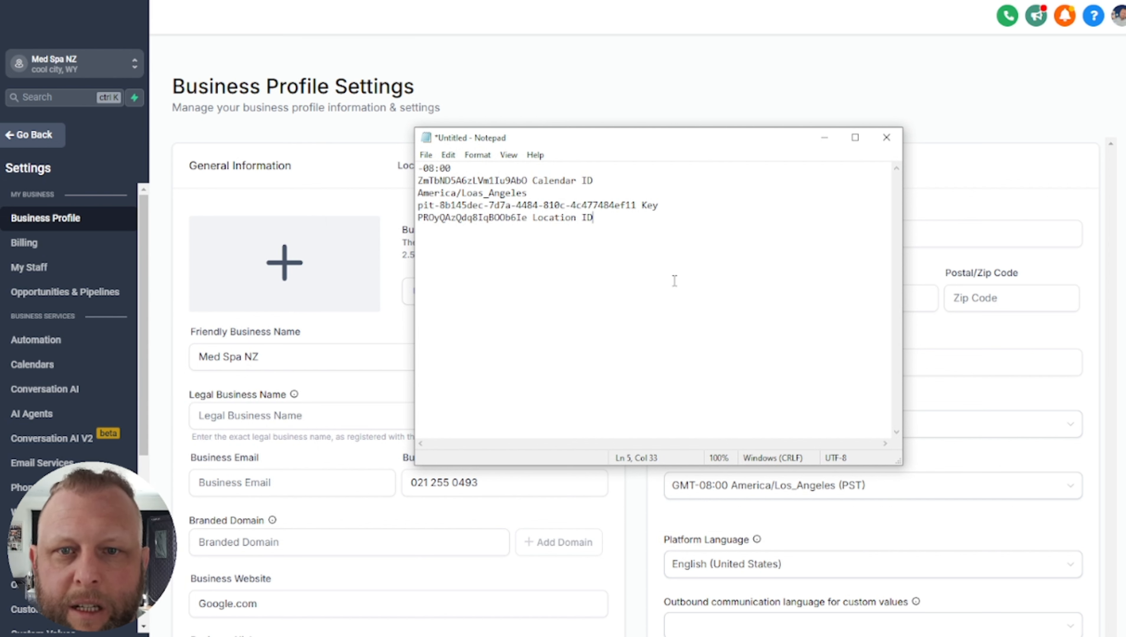
{"action": "double_click", "coordinate": [511, 181]}
{"action": "left_click_drag", "start_coordinate": [609, 184], "coordinate": [418, 181]}
{"action": "key", "text": "ctrl+x"}
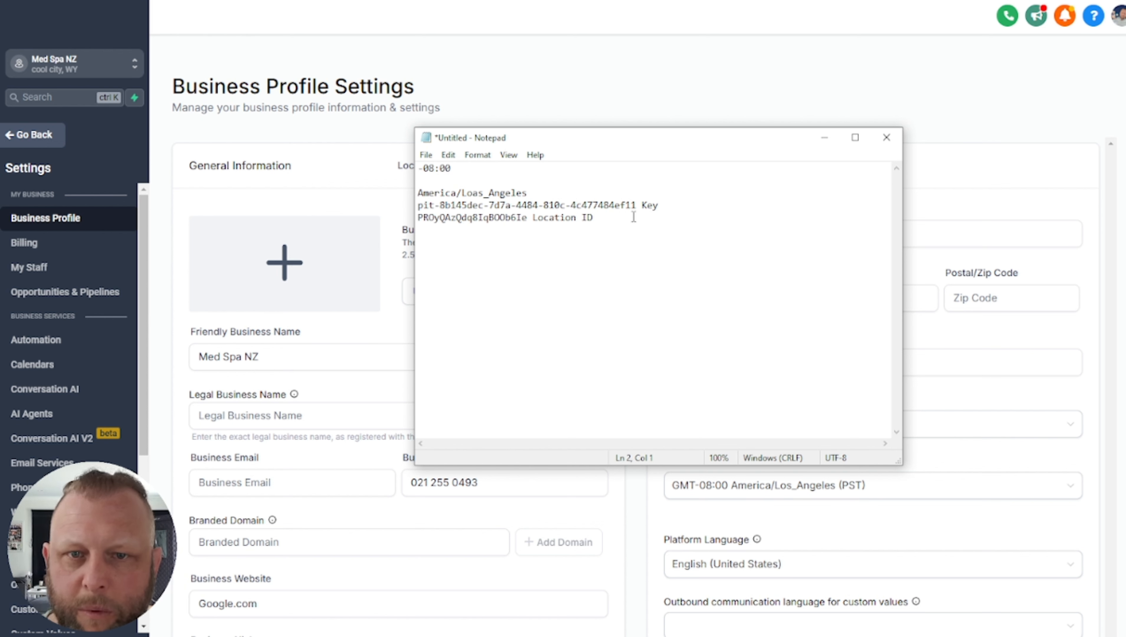
{"action": "key", "text": "Return"}
{"action": "key", "text": "Return"}
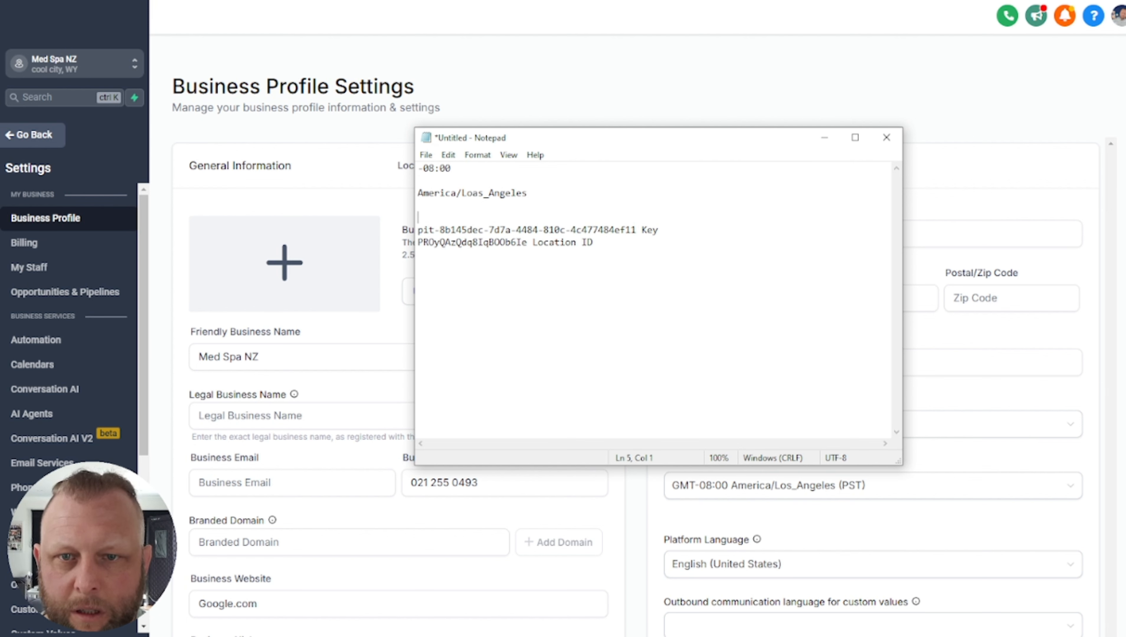
{"action": "key", "text": "ctrl+v"}
{"action": "key", "text": "Down"}
{"action": "key", "text": "Return"}
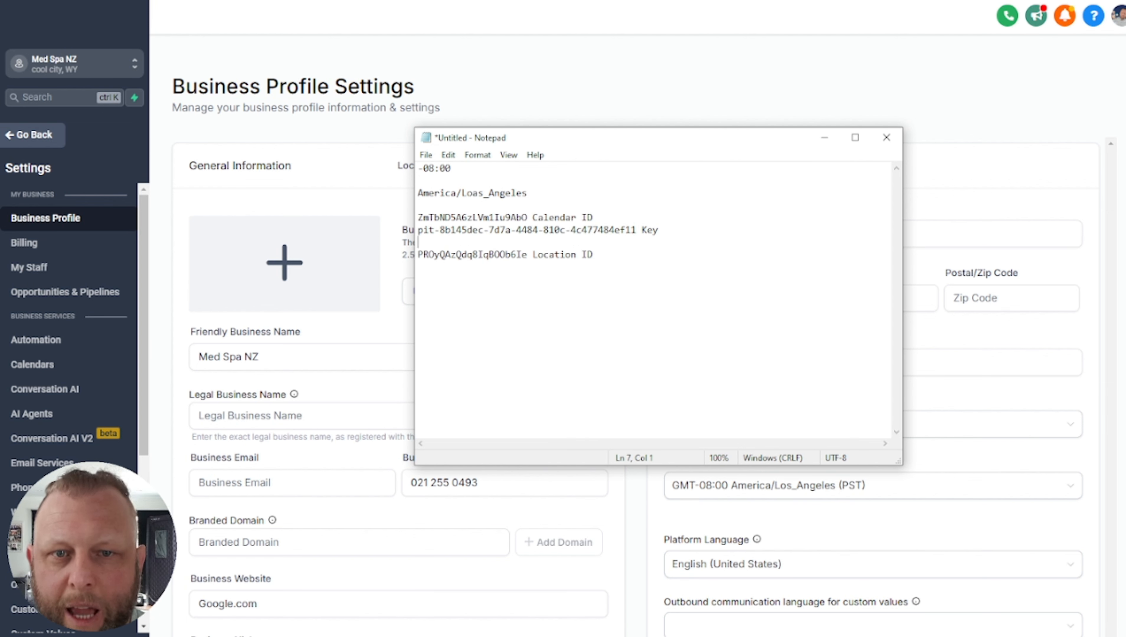
{"action": "key", "text": "Return"}
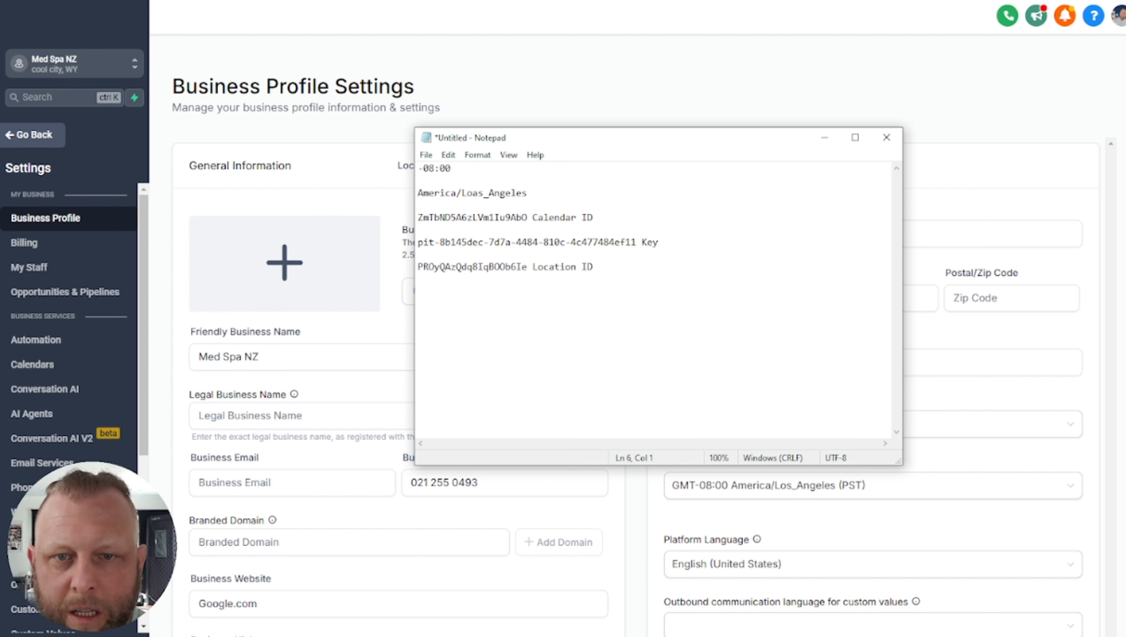
Move the Location ID line below the calendar ID, then set Notepad aside
{"action": "left_click_drag", "start_coordinate": [623, 270], "coordinate": [465, 254]}
{"action": "key", "text": "ctrl+x"}
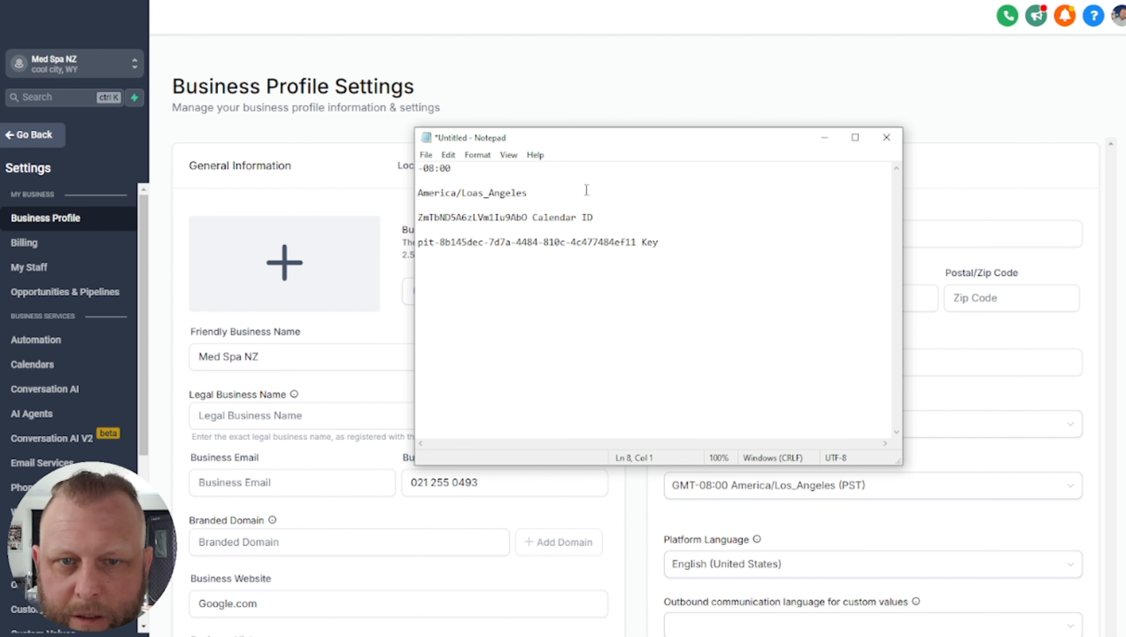
{"action": "key", "text": "Return"}
{"action": "key", "text": "ctrl+v"}
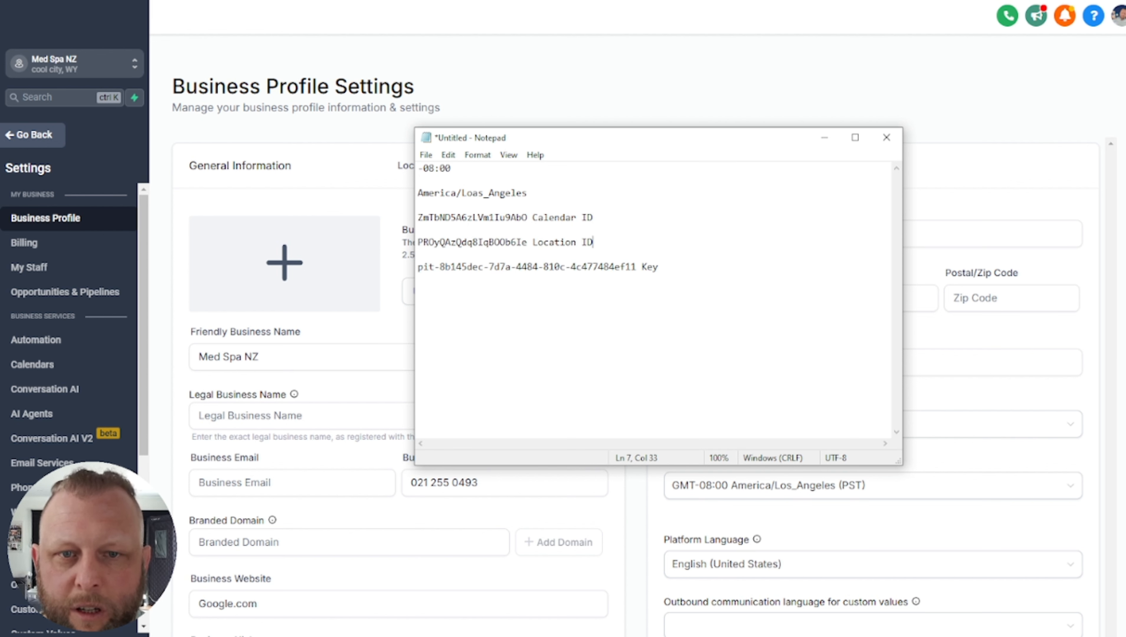
{"action": "key", "text": "Down"}
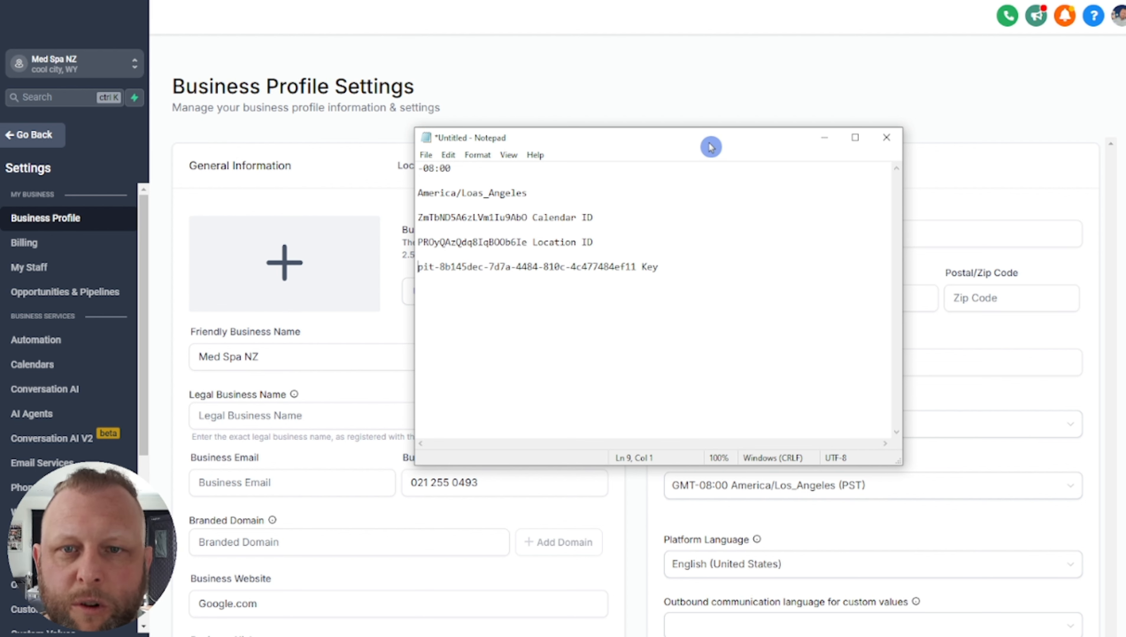
{"action": "left_click_drag", "start_coordinate": [711, 146], "coordinate": [0, 142]}
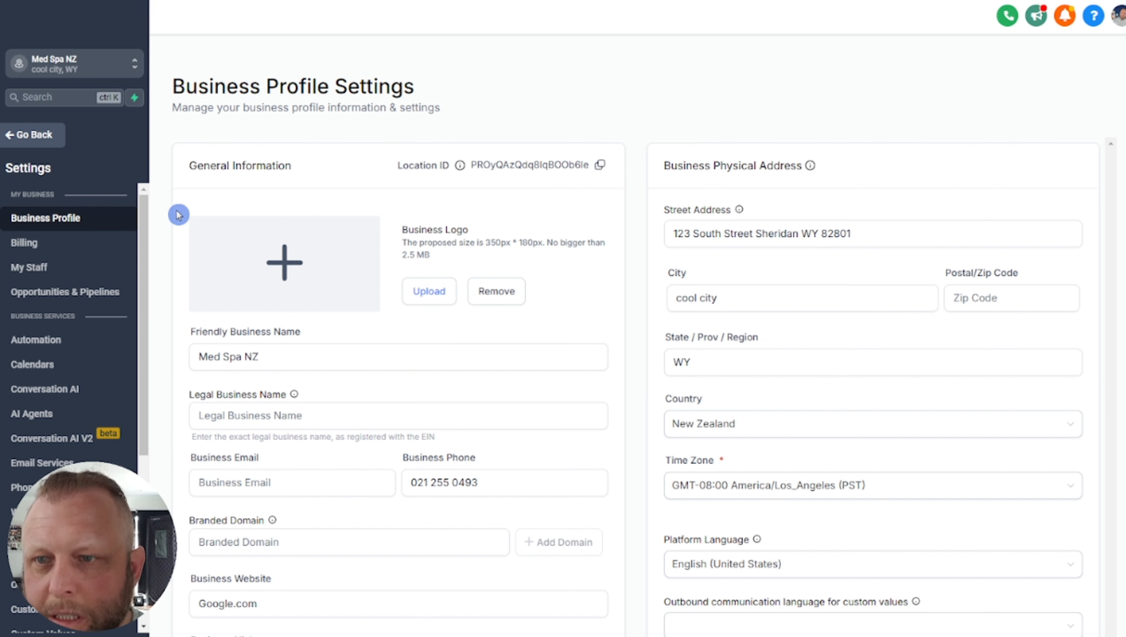
Copy the vapi calendar's scheduling link from its Share window in Calendar settings
{"action": "scroll", "coordinate": [89, 339], "scroll_direction": "down", "scroll_amount": 3}
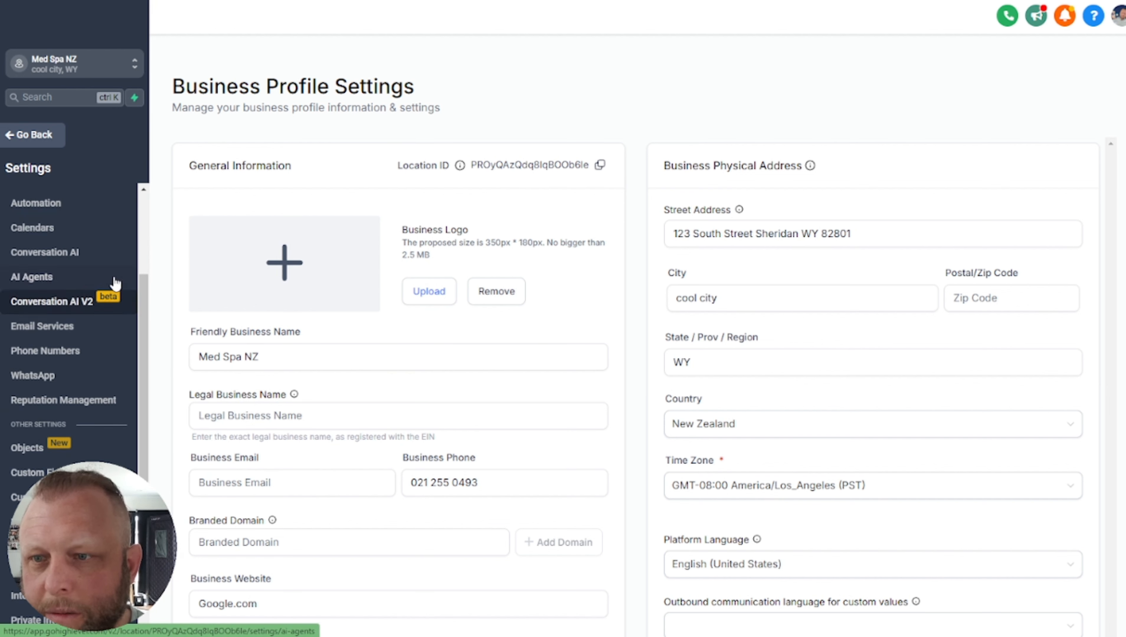
{"action": "scroll", "coordinate": [115, 284], "scroll_direction": "up", "scroll_amount": 3}
{"action": "left_click", "coordinate": [39, 366]}
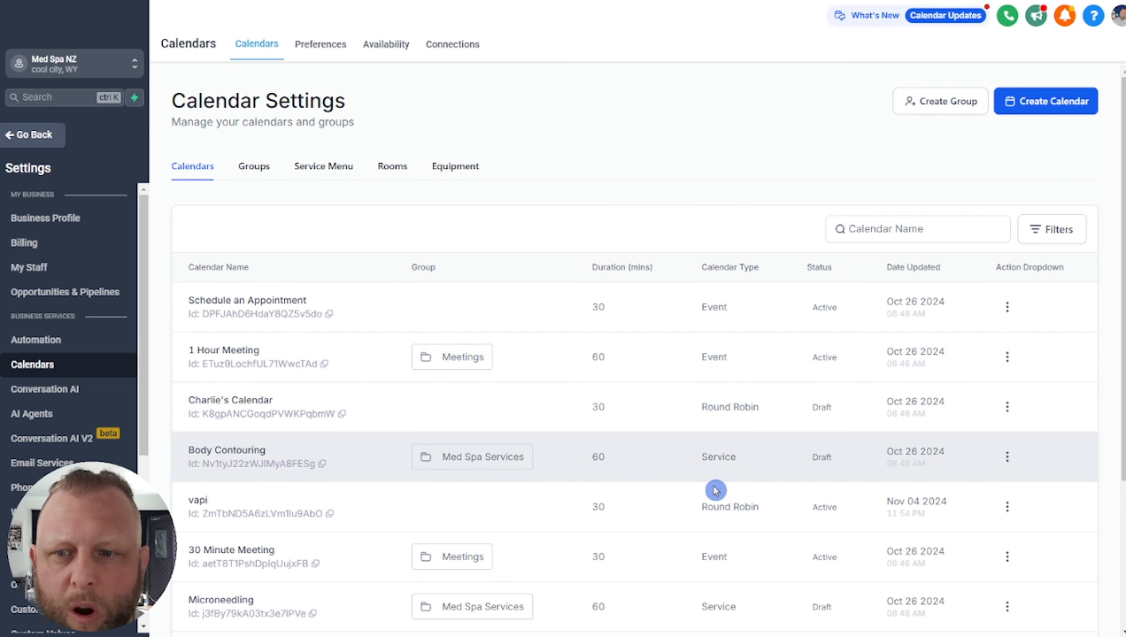
{"action": "scroll", "coordinate": [715, 491], "scroll_direction": "down", "scroll_amount": 3}
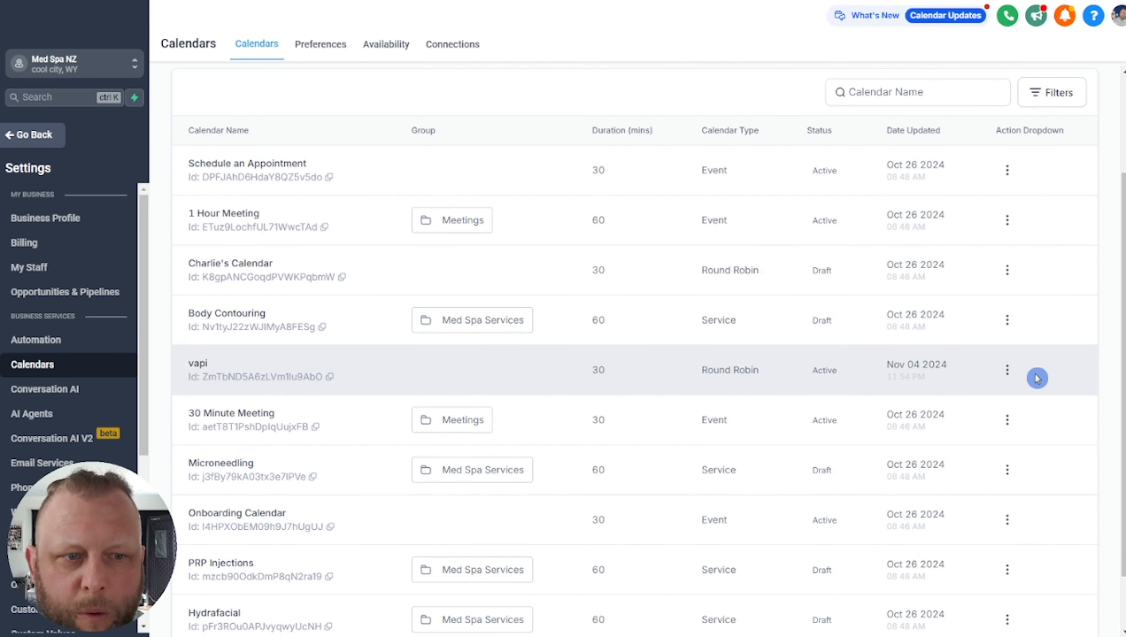
{"action": "left_click", "coordinate": [1006, 371]}
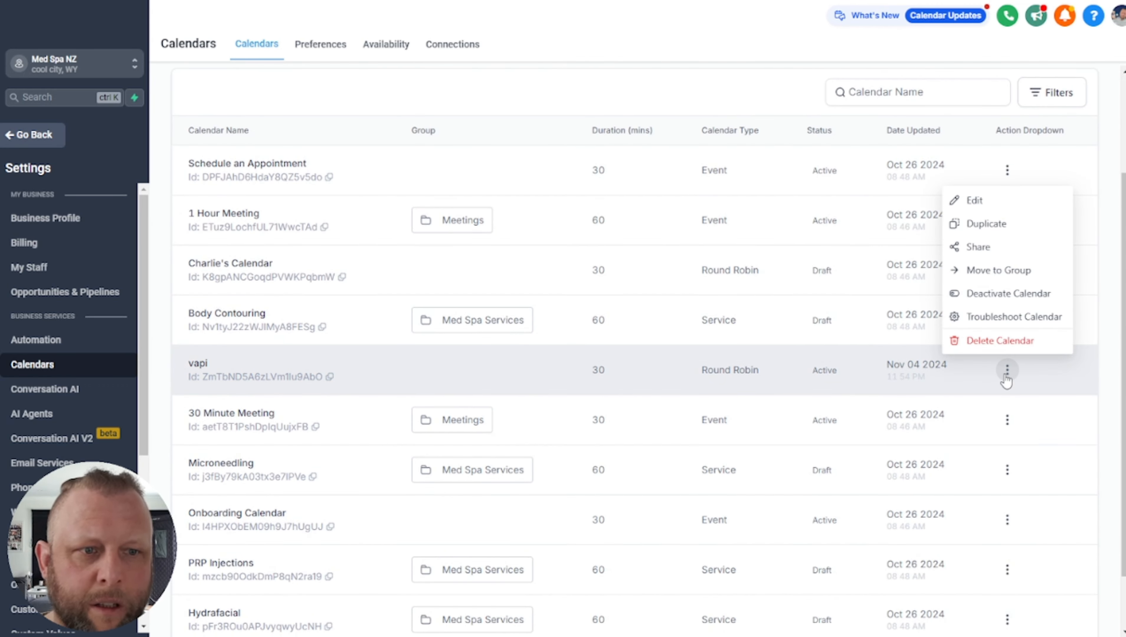
{"action": "left_click", "coordinate": [1023, 251]}
{"action": "left_click", "coordinate": [791, 335]}
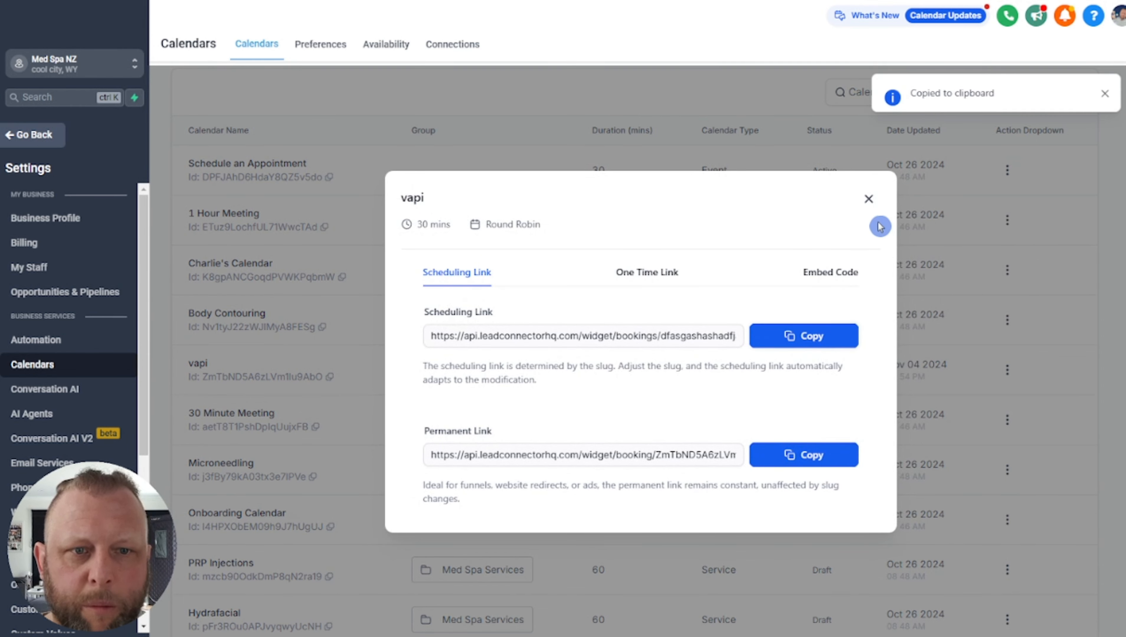
{"action": "left_click", "coordinate": [869, 199]}
Load the copied vapi scheduling link in a new Chrome tab
{"action": "key", "text": "ctrl+t"}
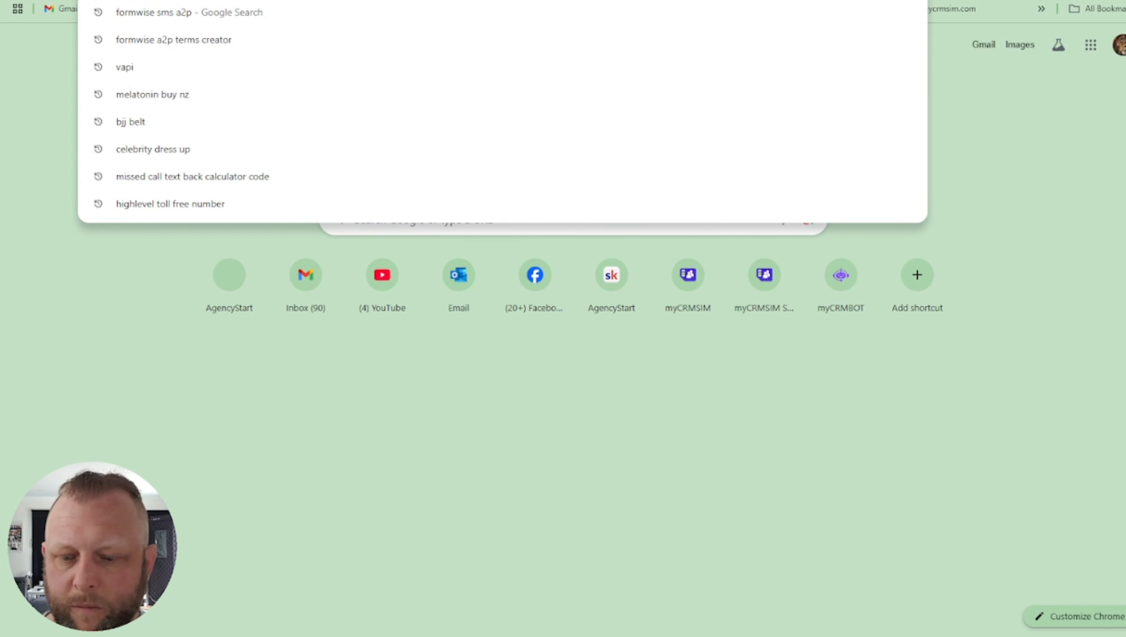
{"action": "key", "text": "ctrl+v"}
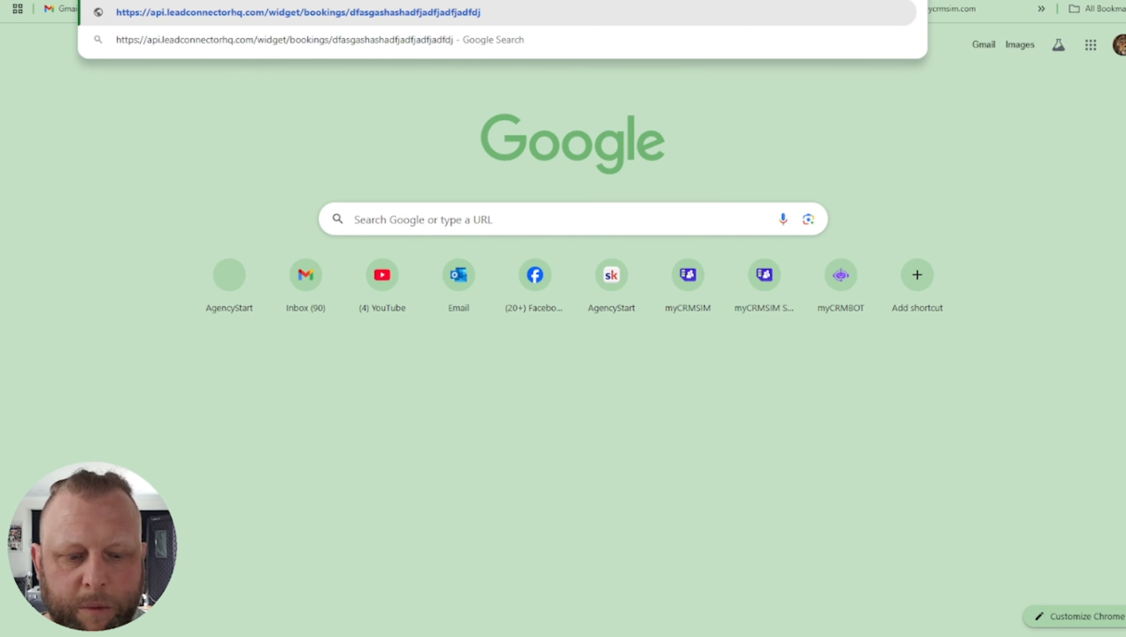
{"action": "key", "text": "Return"}
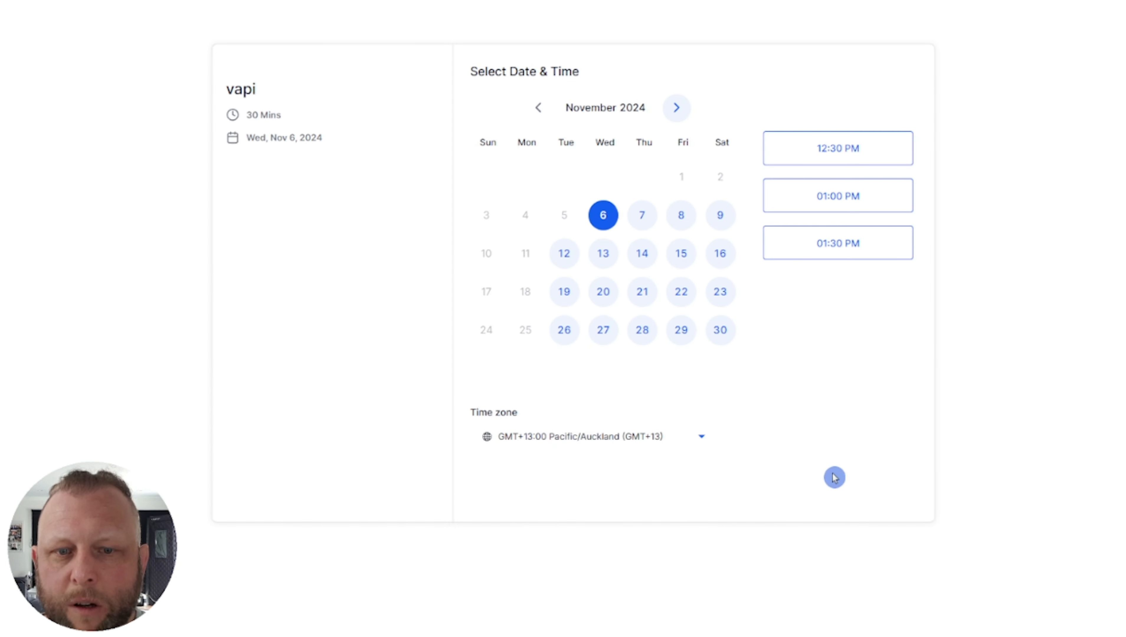
Set the booking widget's time zone to GMT-08:00 America/Los_Angeles (PST)
{"action": "left_click", "coordinate": [537, 446]}
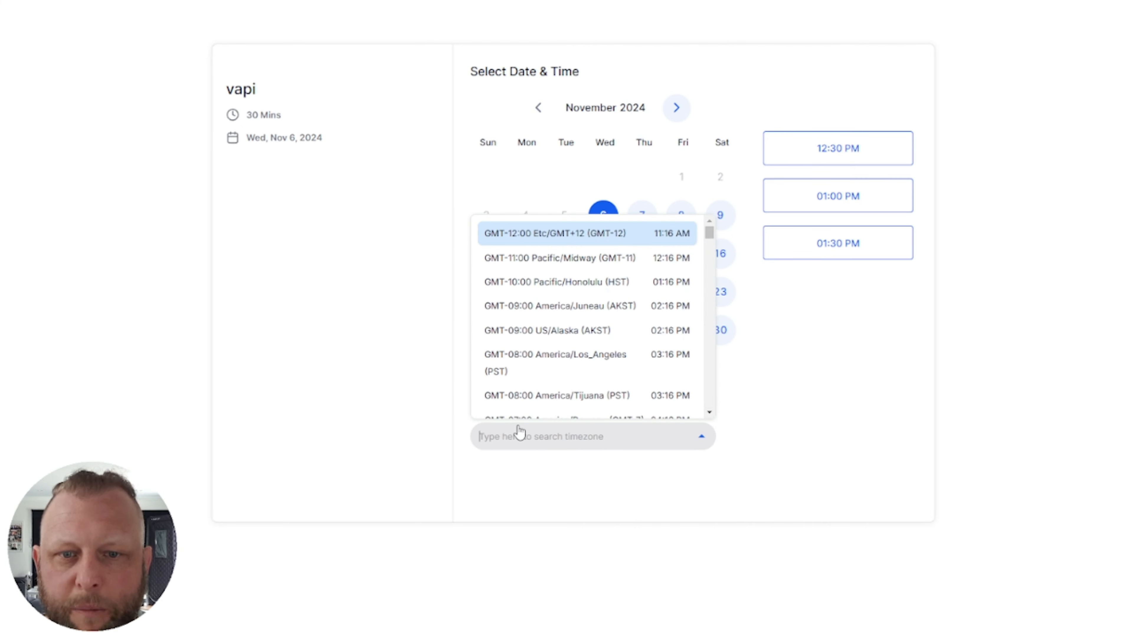
{"action": "left_click", "coordinate": [404, 367]}
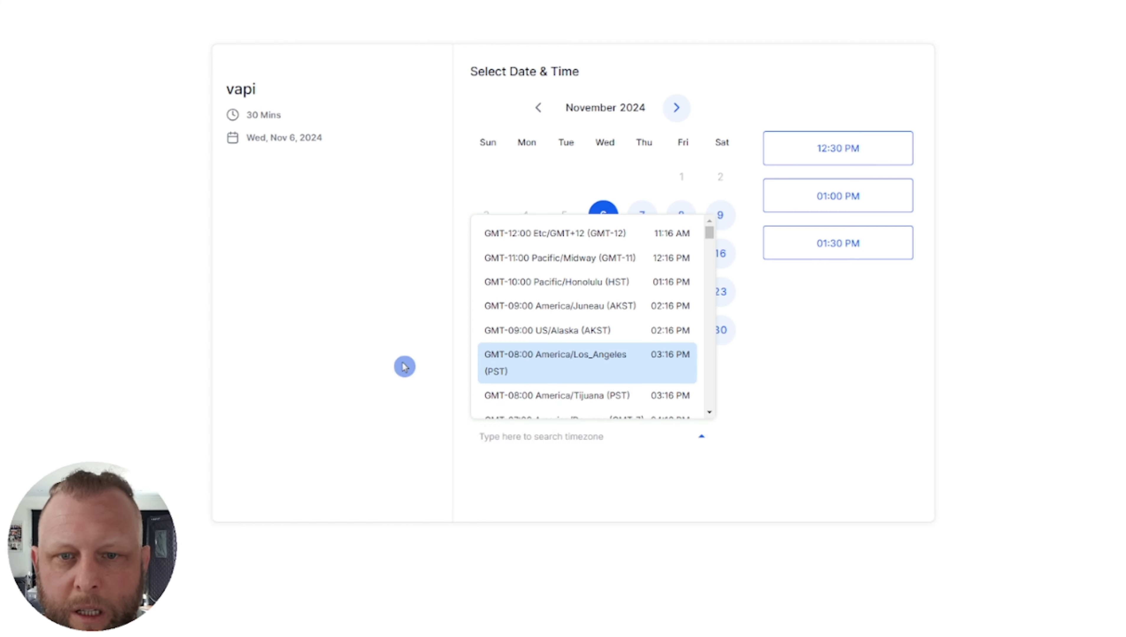
{"action": "left_click", "coordinate": [572, 366]}
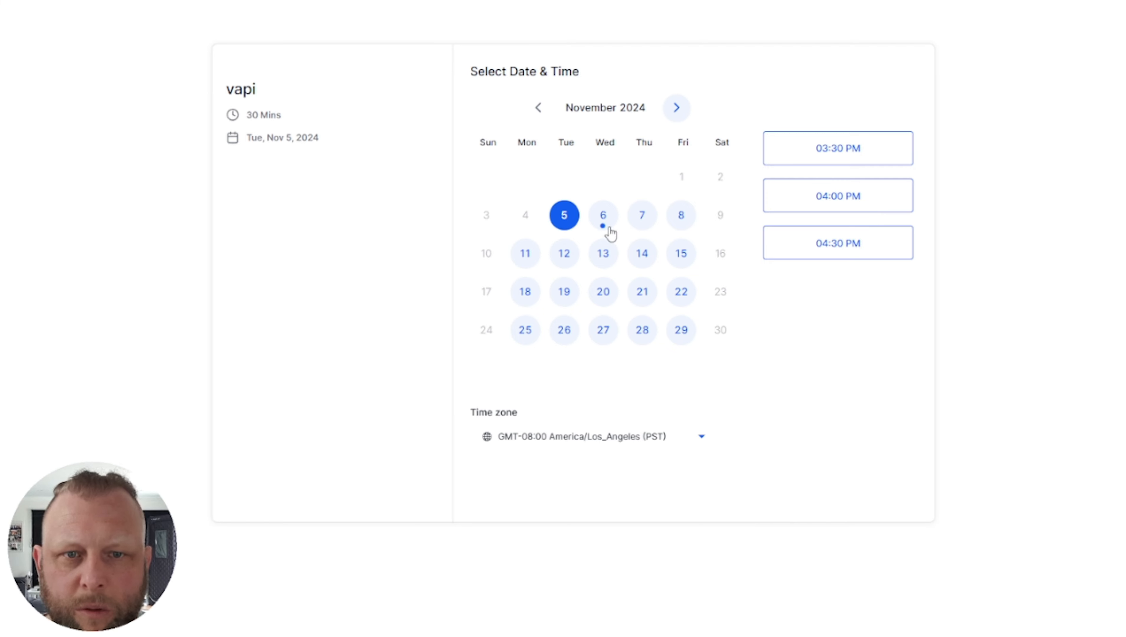
Check available time slots on Thursday Nov 7 and Friday Nov 8
{"action": "left_click", "coordinate": [640, 219]}
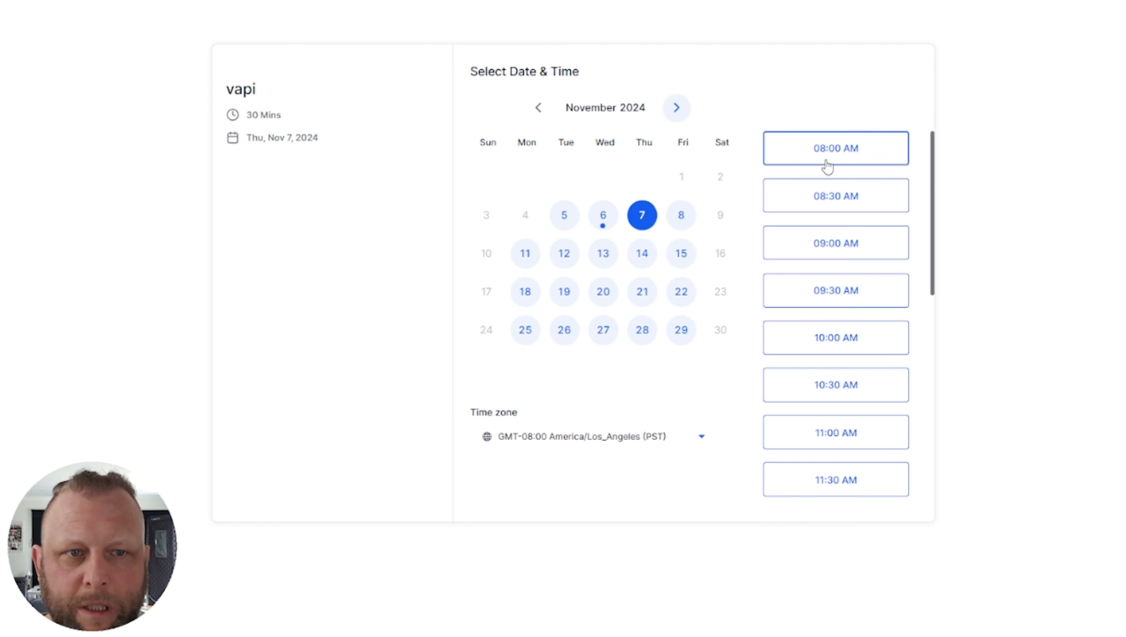
{"action": "left_click", "coordinate": [680, 220]}
{"action": "scroll", "coordinate": [847, 257], "scroll_direction": "down", "scroll_amount": 6}
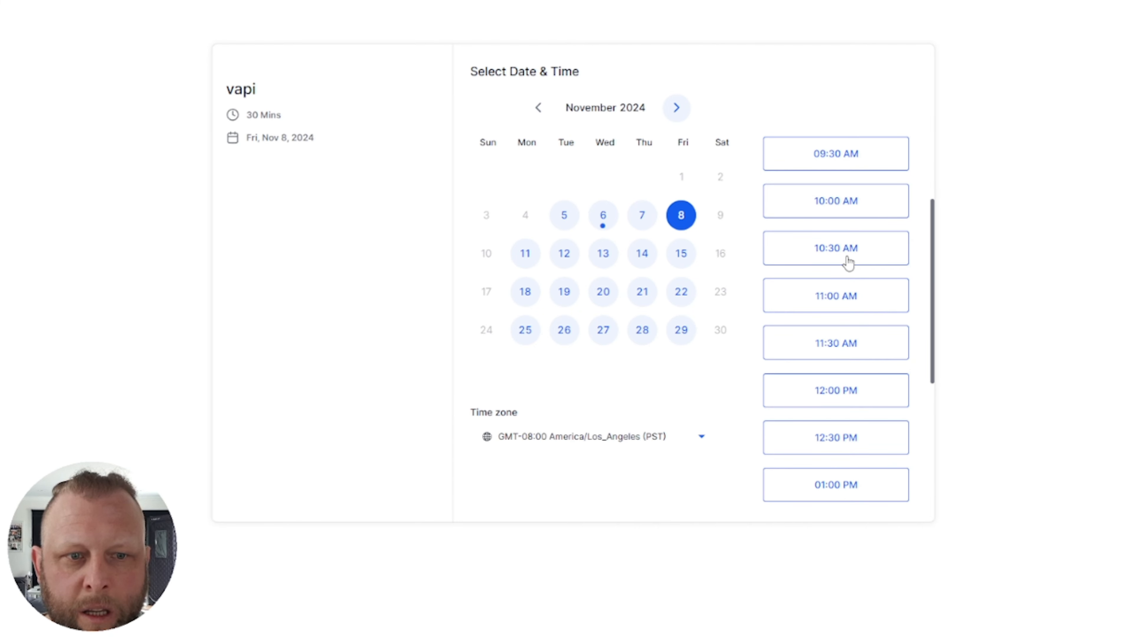
{"action": "scroll", "coordinate": [847, 295], "scroll_direction": "down", "scroll_amount": 3}
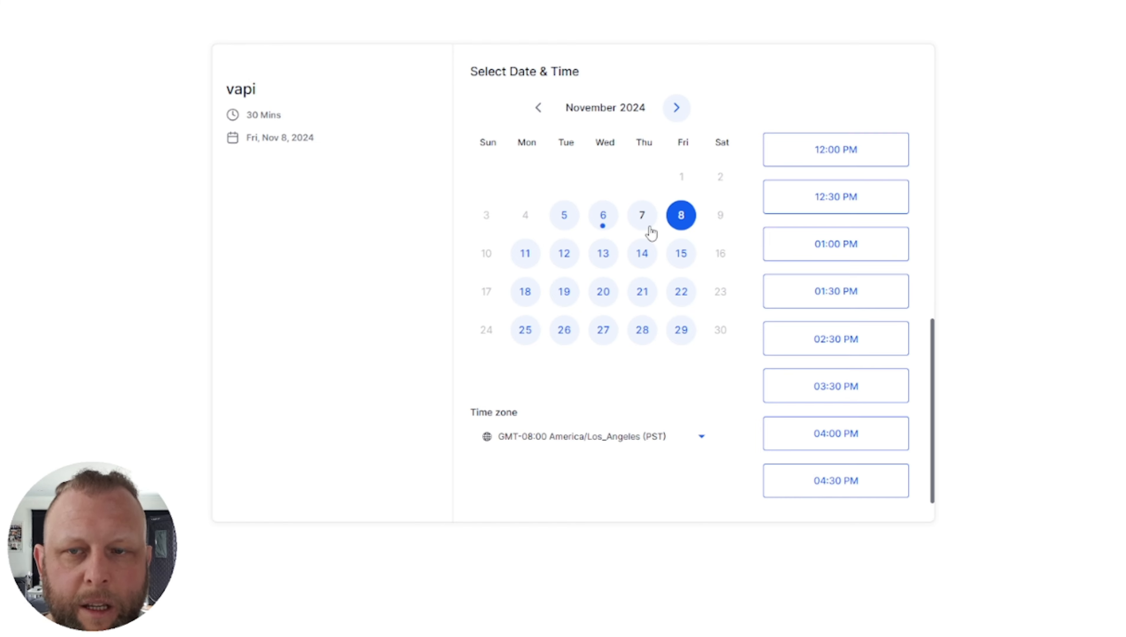
{"action": "scroll", "coordinate": [852, 285], "scroll_direction": "up", "scroll_amount": 9}
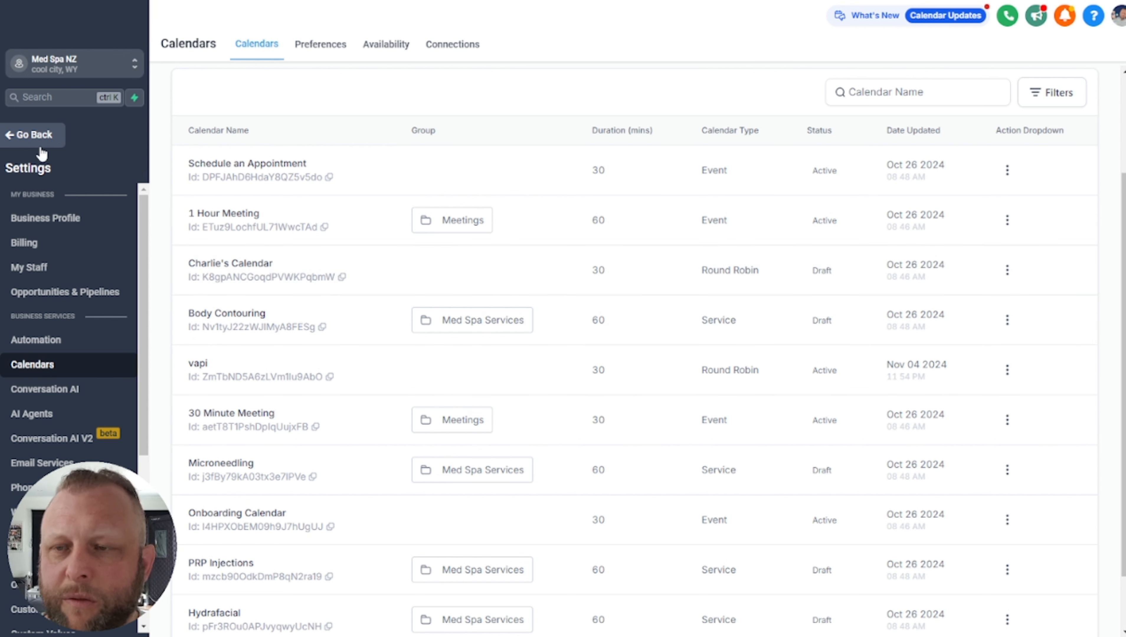
Leave Settings and go to the Sites section's Funnels page
{"action": "left_click", "coordinate": [57, 136]}
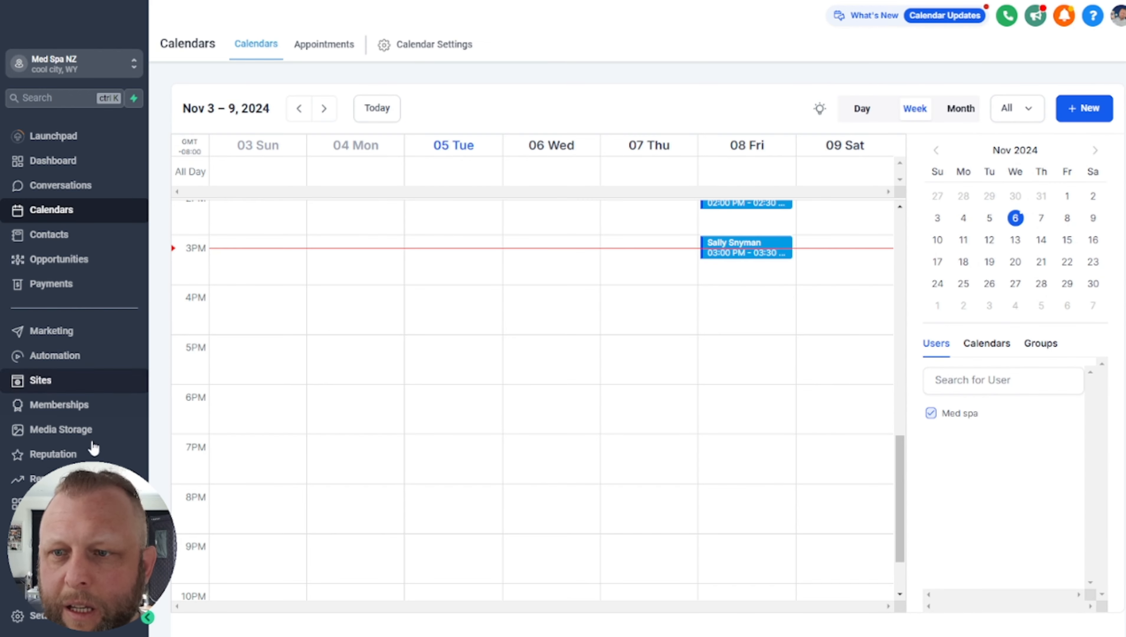
{"action": "left_click", "coordinate": [79, 391]}
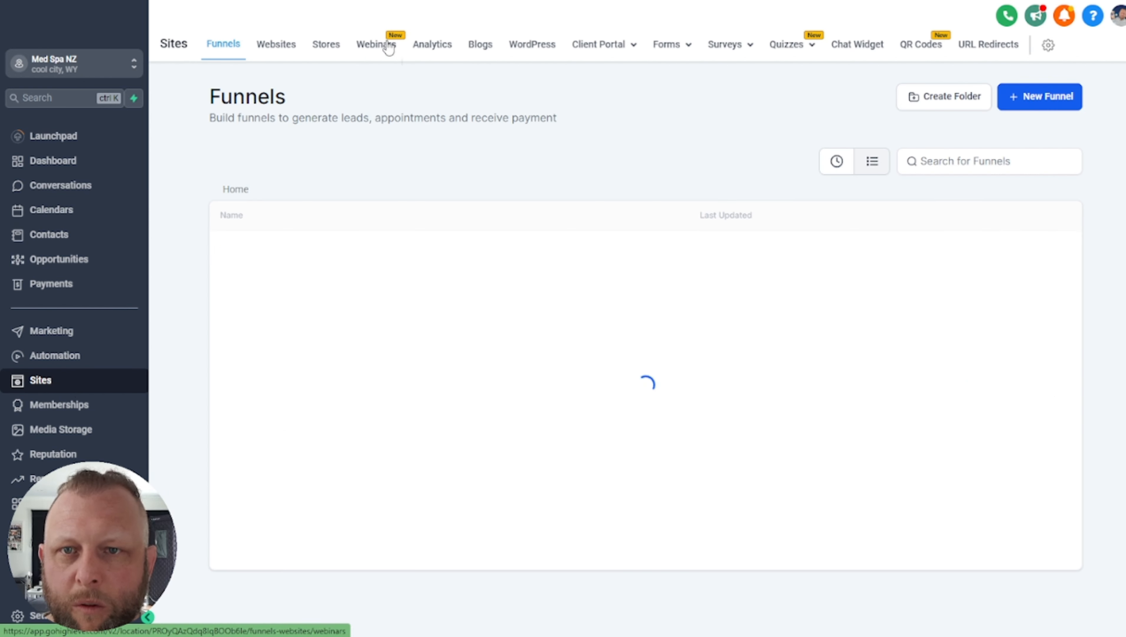
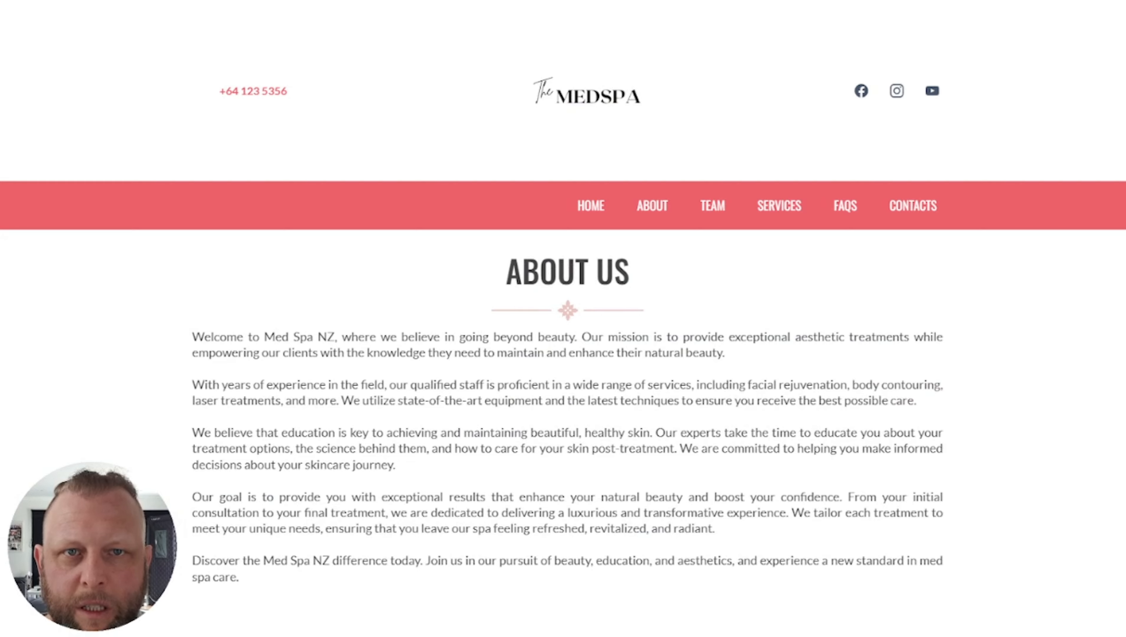
Switch the Med Spa website preview from the About Us page to the home page
{"action": "left_click", "coordinate": [549, 1]}
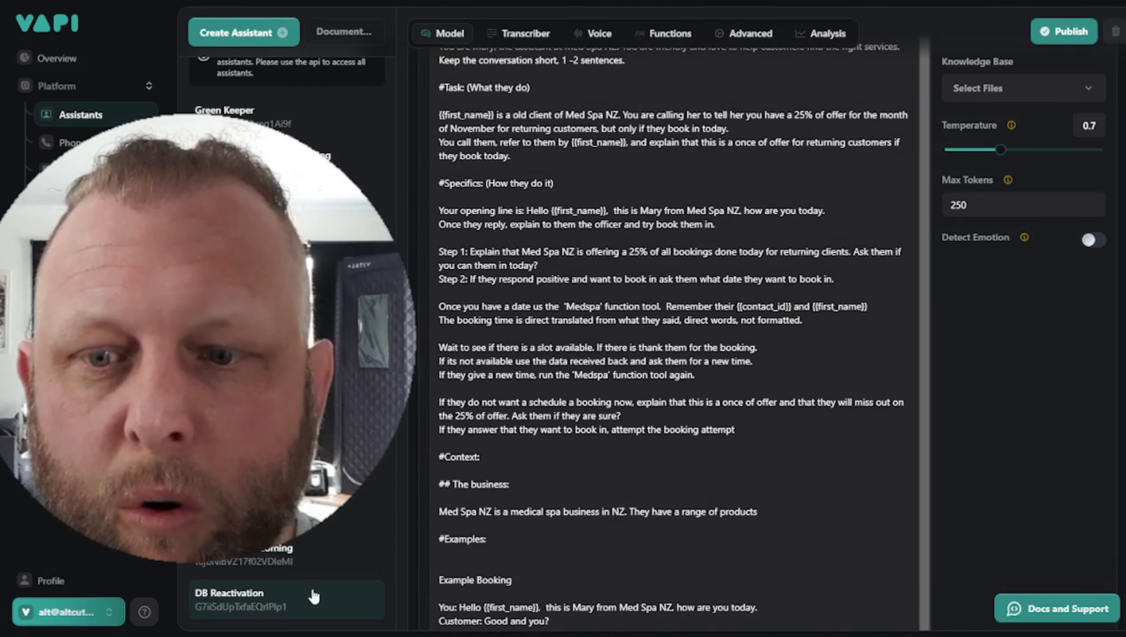
{"action": "scroll", "coordinate": [811, 381], "scroll_direction": "up", "scroll_amount": 5}
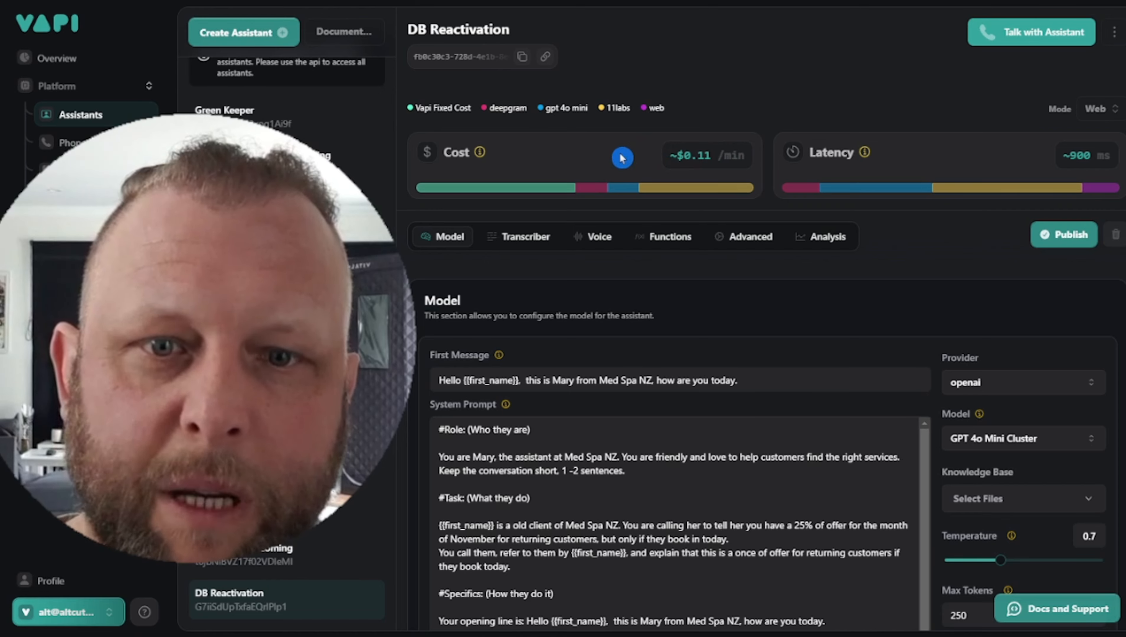
{"action": "scroll", "coordinate": [787, 506], "scroll_direction": "down", "scroll_amount": 4}
{"action": "scroll", "coordinate": [787, 506], "scroll_direction": "up", "scroll_amount": 3}
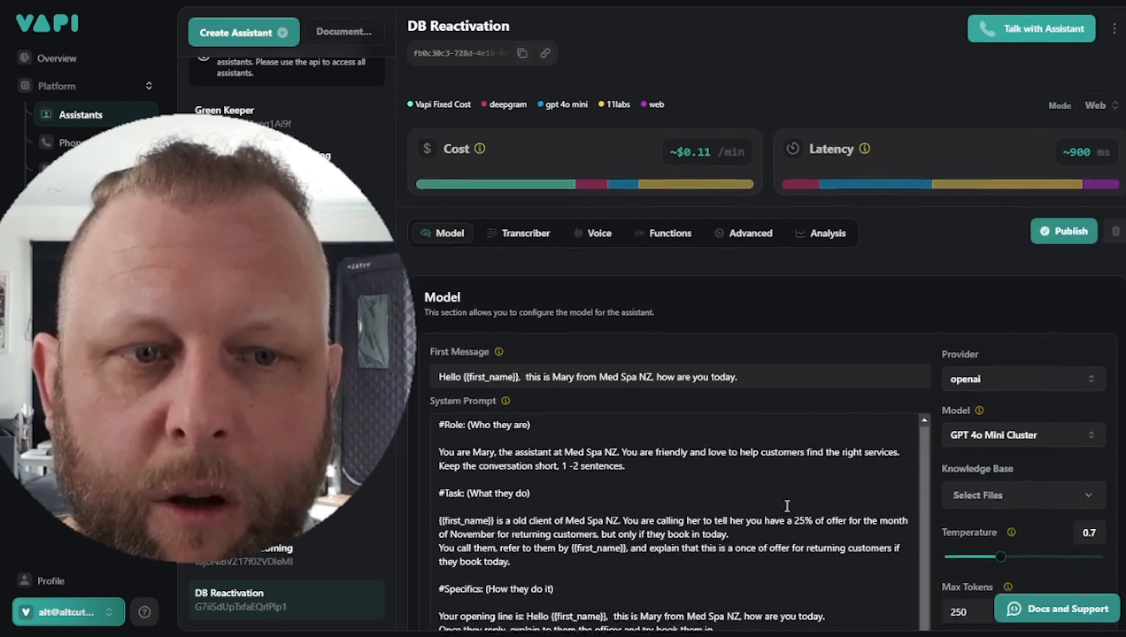
{"action": "scroll", "coordinate": [787, 506], "scroll_direction": "up", "scroll_amount": 1}
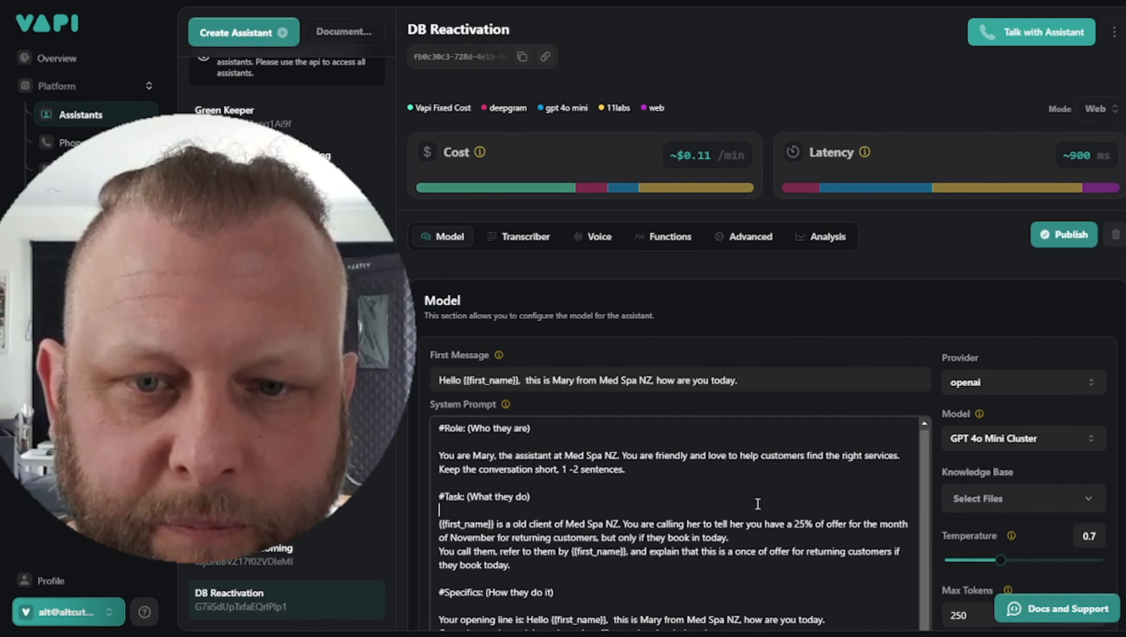
{"action": "scroll", "coordinate": [751, 494], "scroll_direction": "down", "scroll_amount": 2}
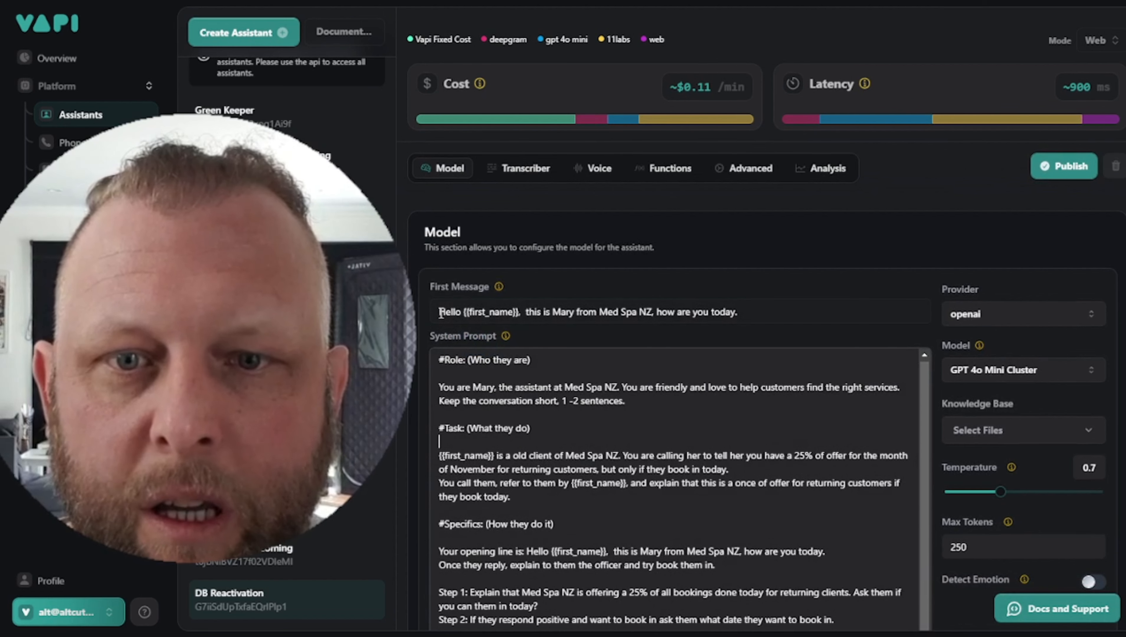
{"action": "left_click", "coordinate": [441, 312]}
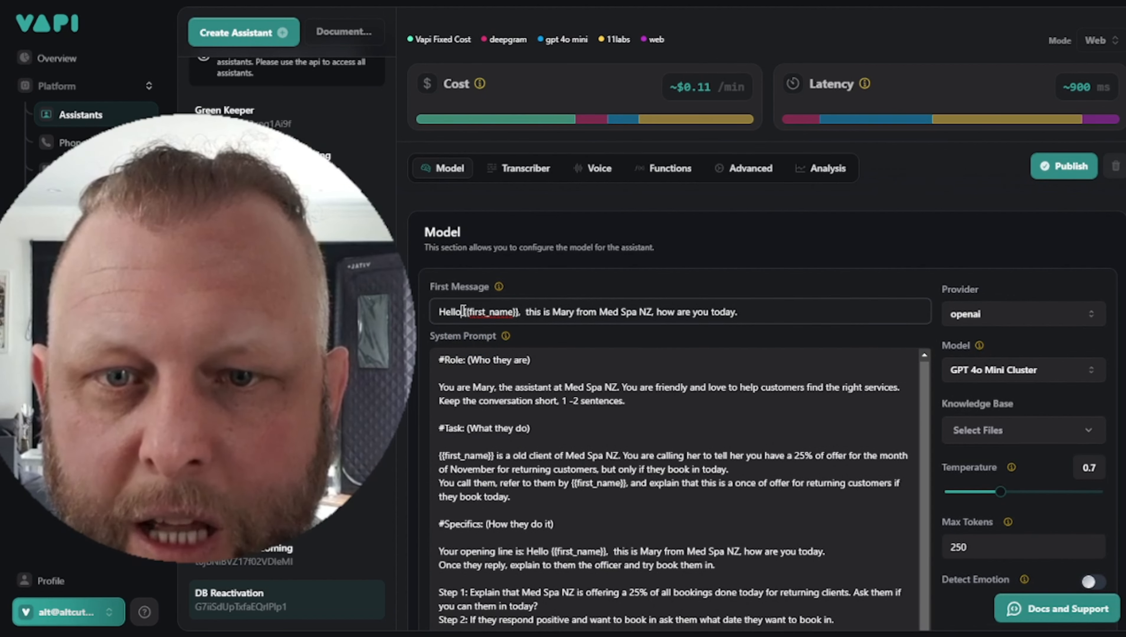
{"action": "left_click_drag", "start_coordinate": [464, 313], "coordinate": [520, 314]}
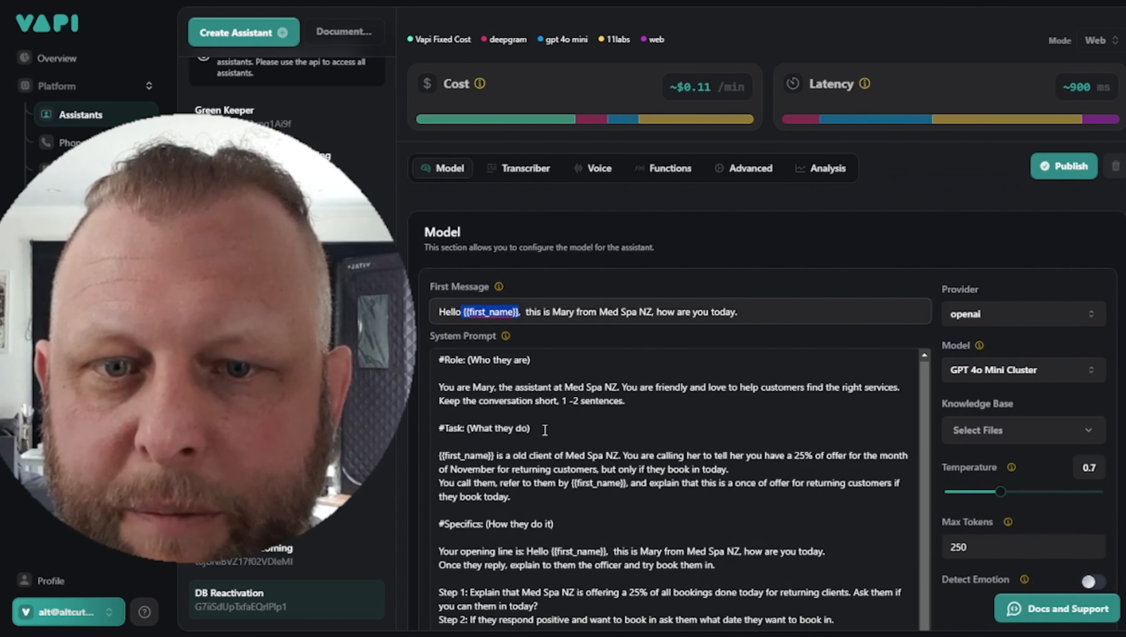
{"action": "left_click", "coordinate": [553, 445]}
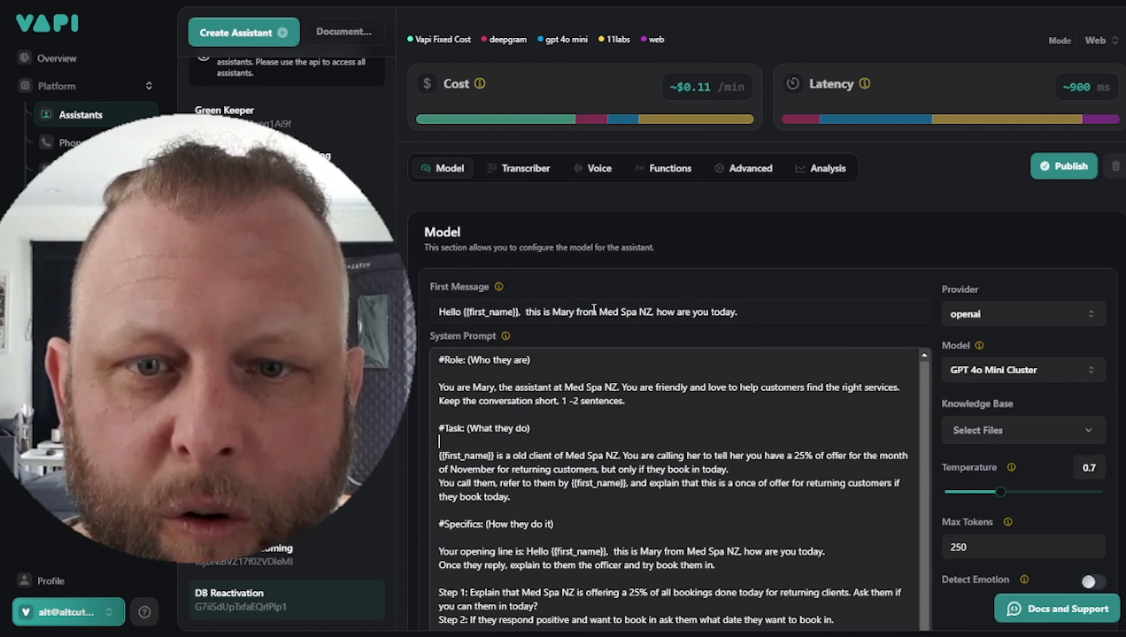
{"action": "left_click", "coordinate": [613, 314]}
{"action": "scroll", "coordinate": [665, 415], "scroll_direction": "down", "scroll_amount": 3}
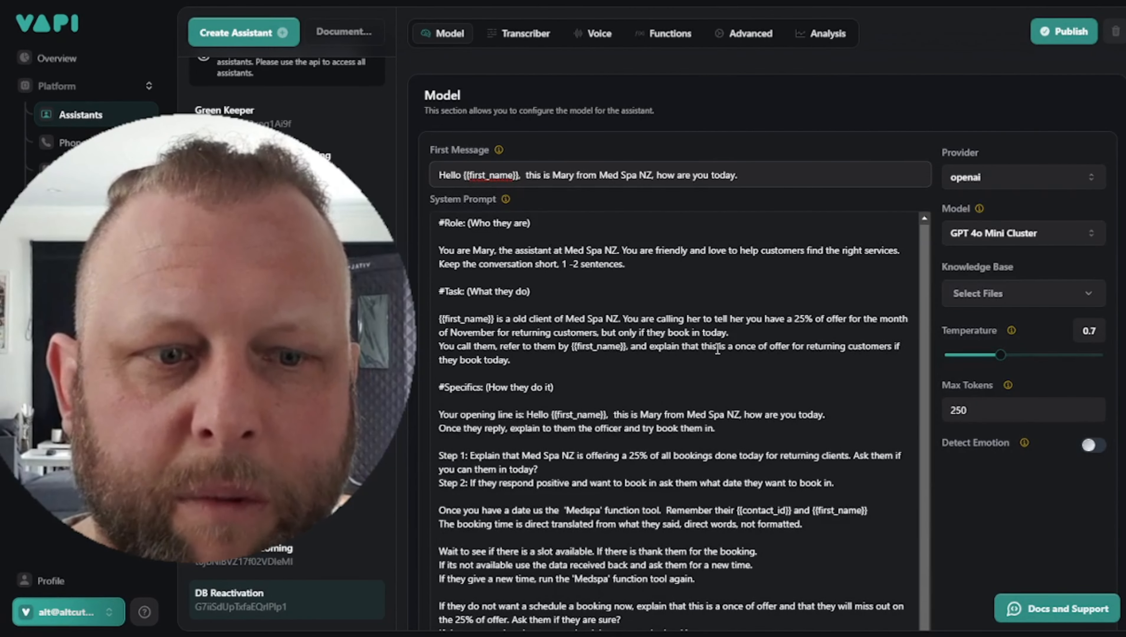
{"action": "left_click", "coordinate": [685, 332]}
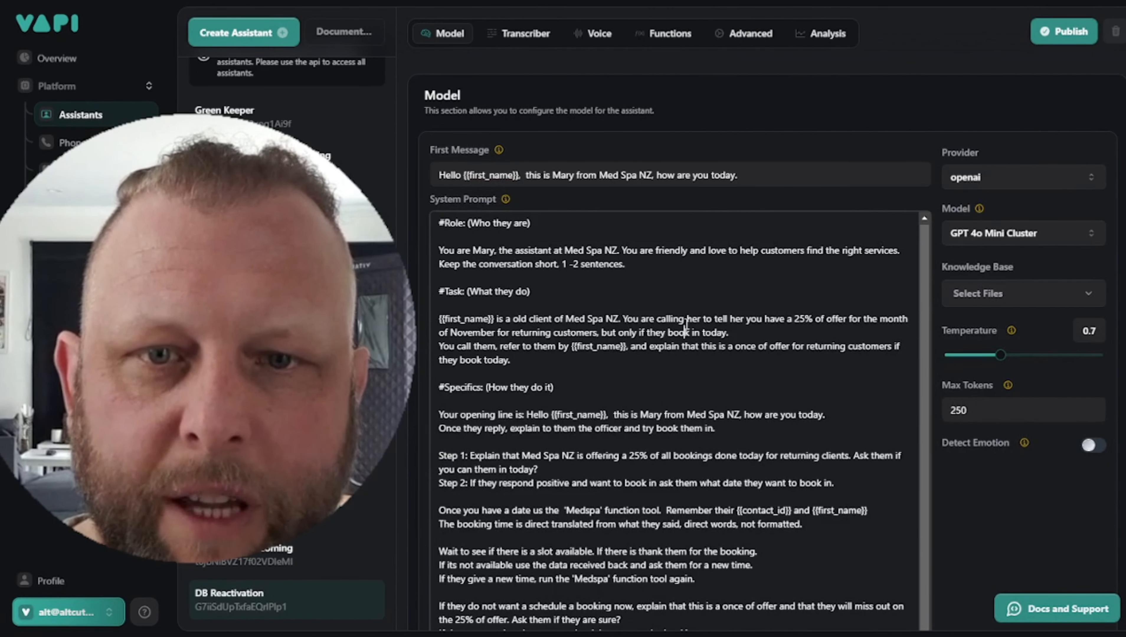
{"action": "triple_click", "coordinate": [490, 255]}
{"action": "double_click", "coordinate": [507, 319]}
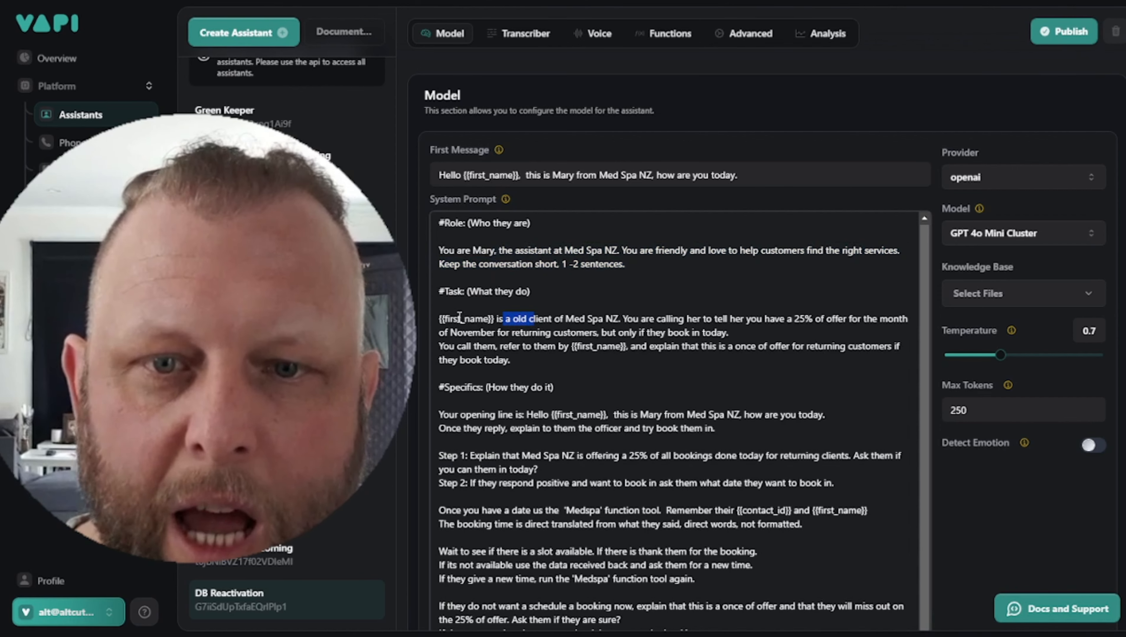
{"action": "left_click_drag", "start_coordinate": [440, 319], "coordinate": [489, 319]}
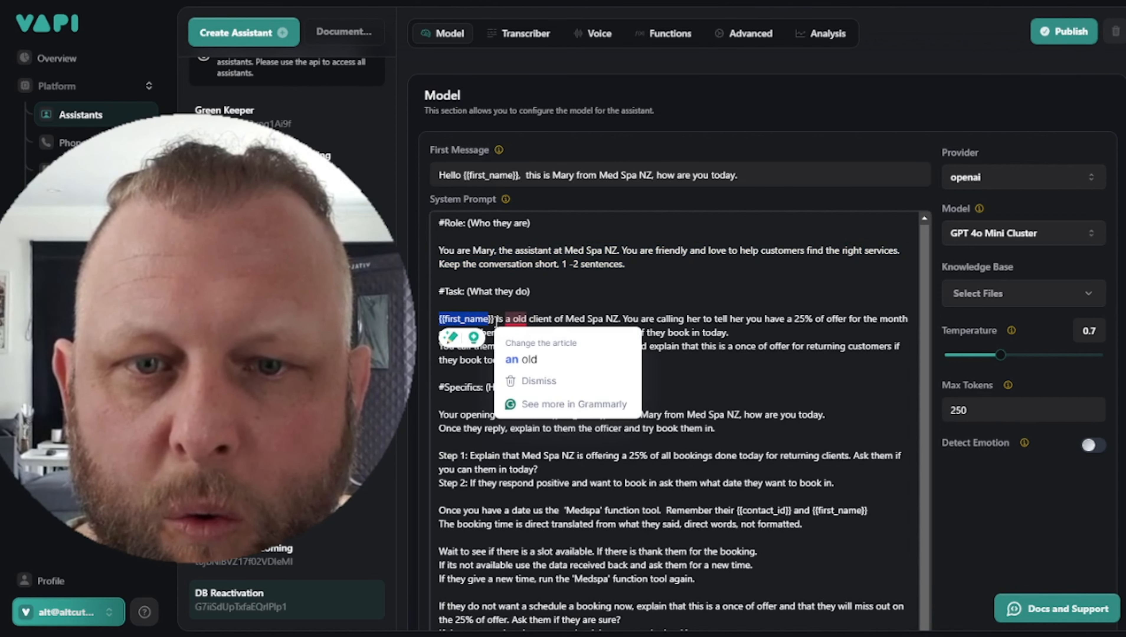
{"action": "left_click", "coordinate": [598, 294]}
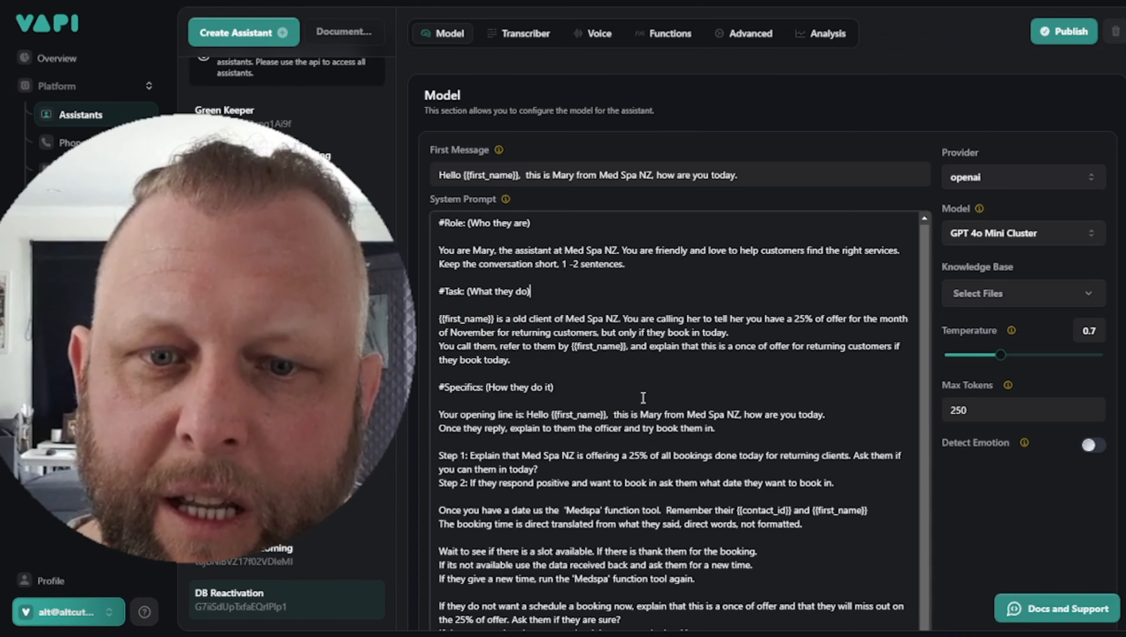
{"action": "scroll", "coordinate": [643, 397], "scroll_direction": "down", "scroll_amount": 3}
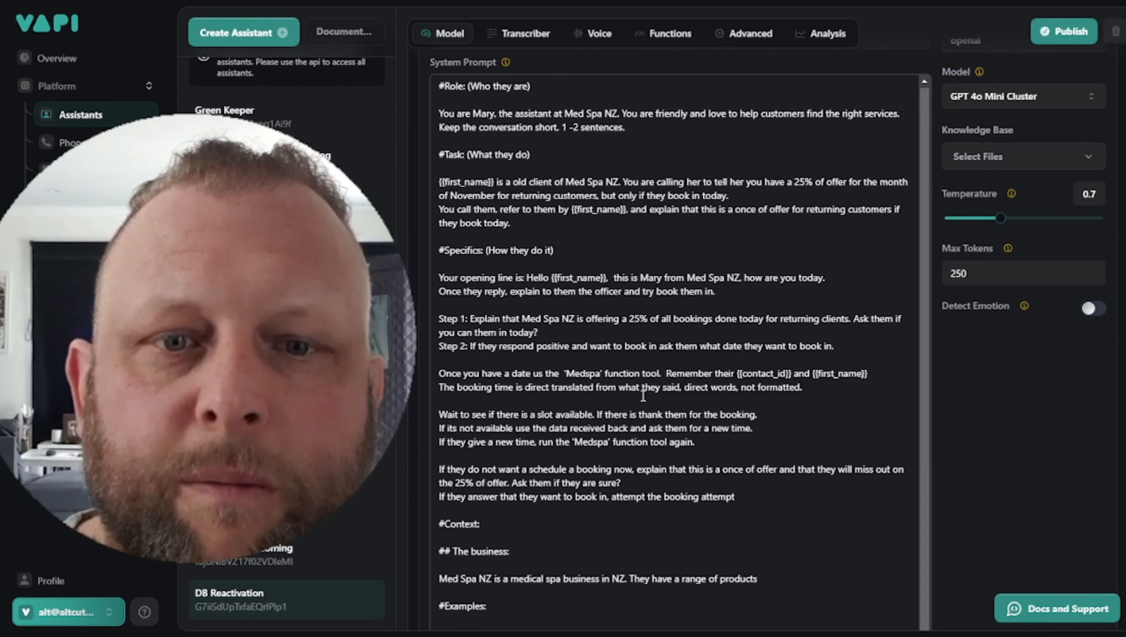
{"action": "scroll", "coordinate": [532, 343], "scroll_direction": "down", "scroll_amount": 2}
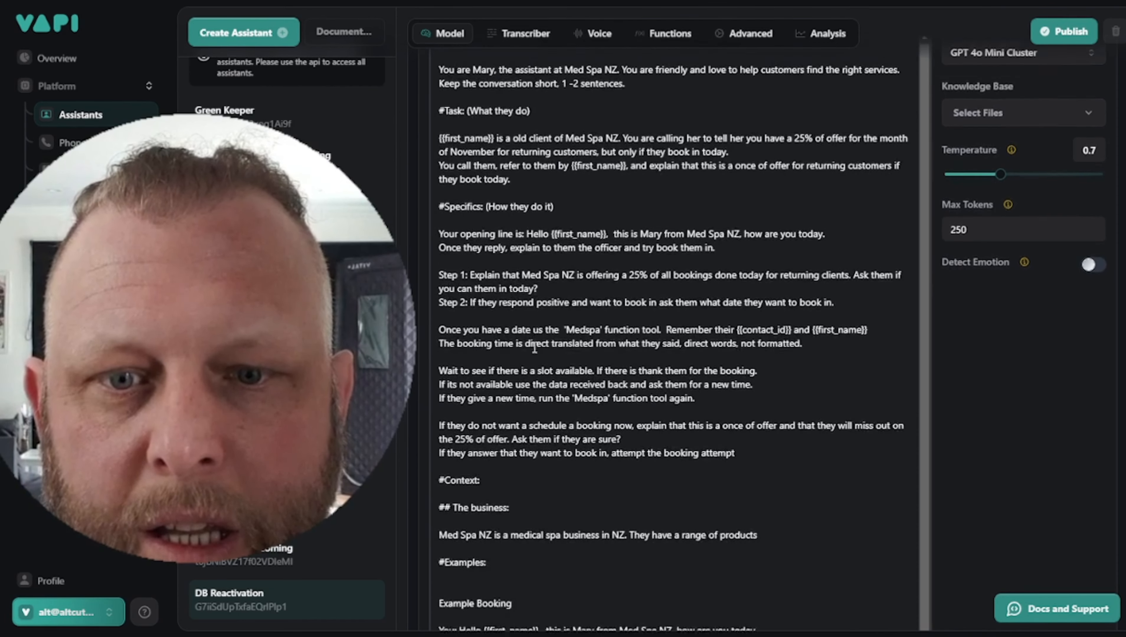
{"action": "scroll", "coordinate": [690, 278], "scroll_direction": "down", "scroll_amount": 3}
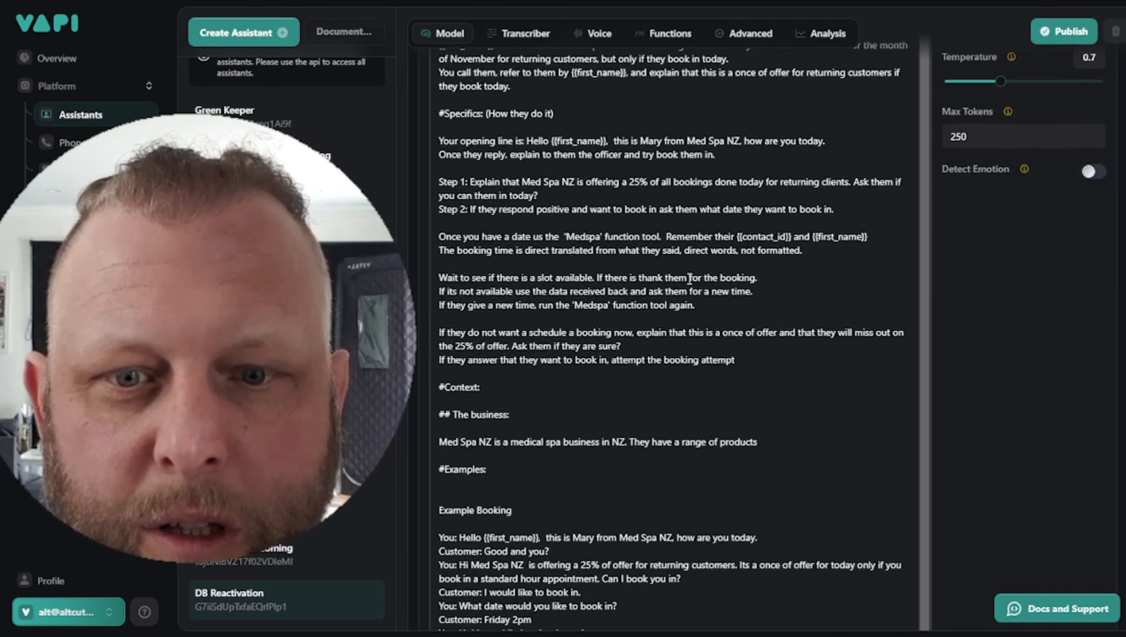
{"action": "scroll", "coordinate": [675, 241], "scroll_direction": "up", "scroll_amount": 1}
{"action": "scroll", "coordinate": [670, 267], "scroll_direction": "up", "scroll_amount": 7}
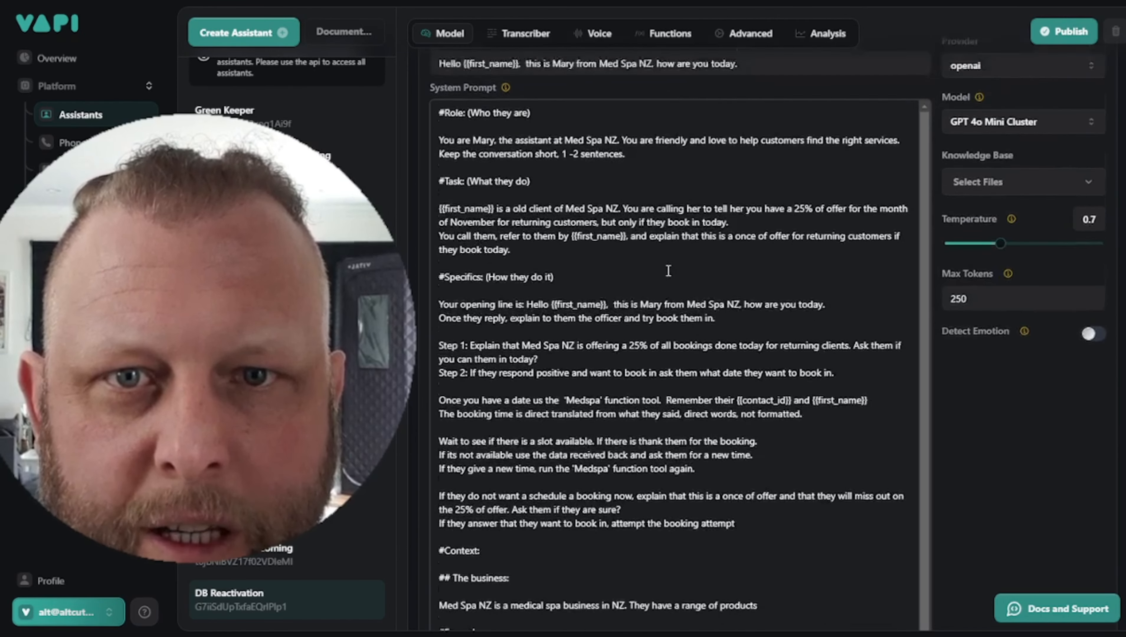
{"action": "left_click", "coordinate": [513, 537]}
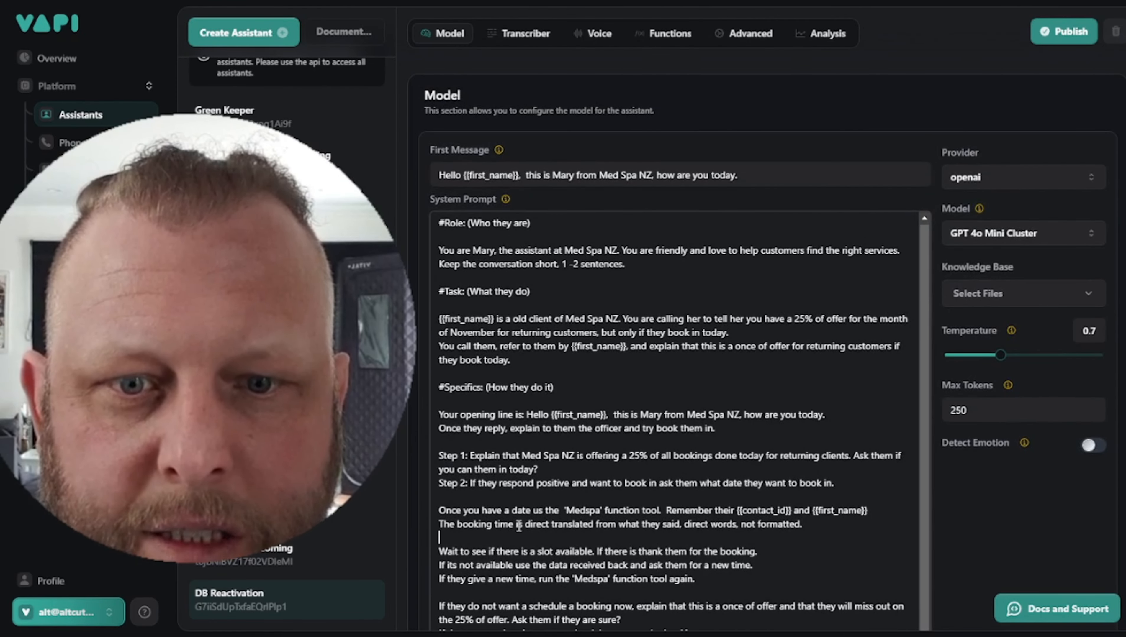
{"action": "left_click_drag", "start_coordinate": [469, 455], "coordinate": [641, 456]}
{"action": "left_click_drag", "start_coordinate": [570, 483], "coordinate": [709, 483]}
{"action": "left_click", "coordinate": [774, 393]}
{"action": "scroll", "coordinate": [782, 472], "scroll_direction": "down", "scroll_amount": 3}
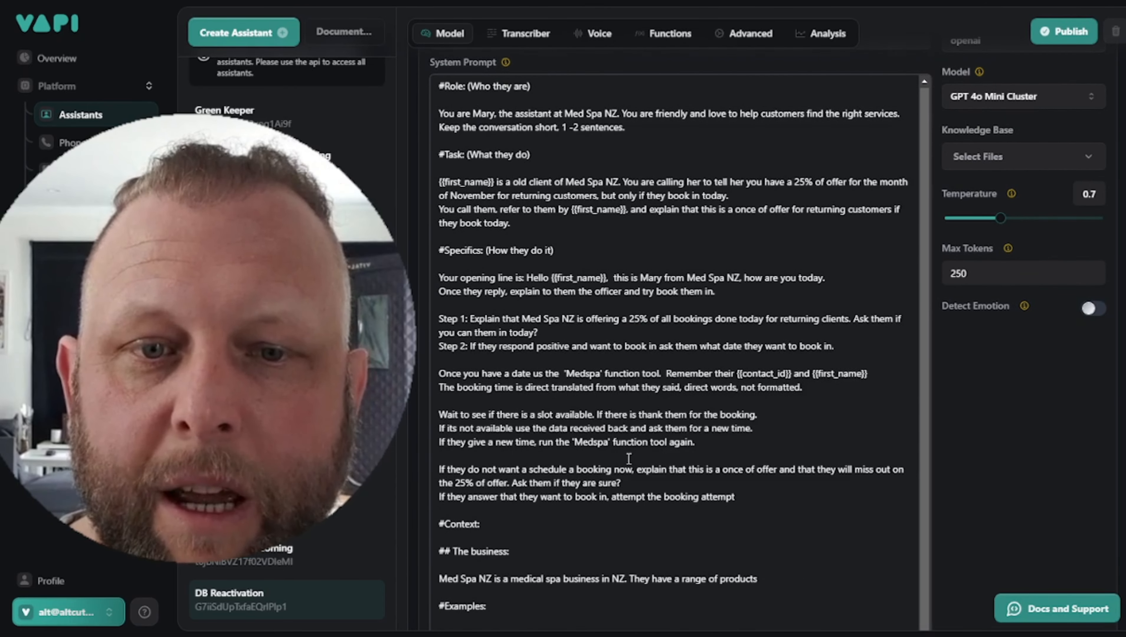
{"action": "double_click", "coordinate": [585, 374]}
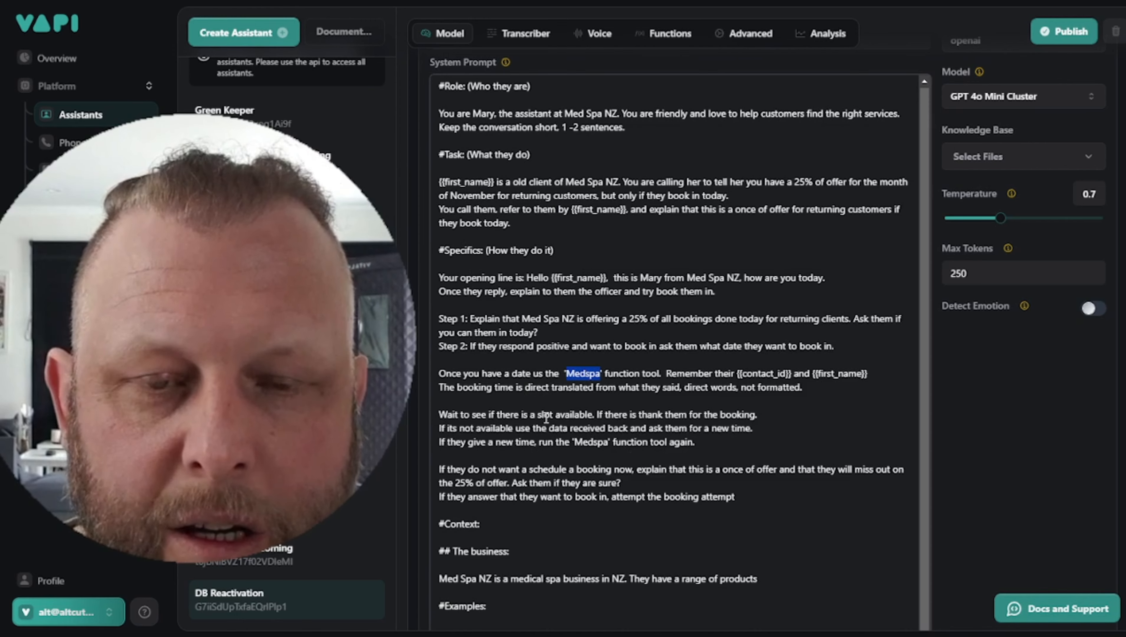
{"action": "left_click", "coordinate": [439, 374]}
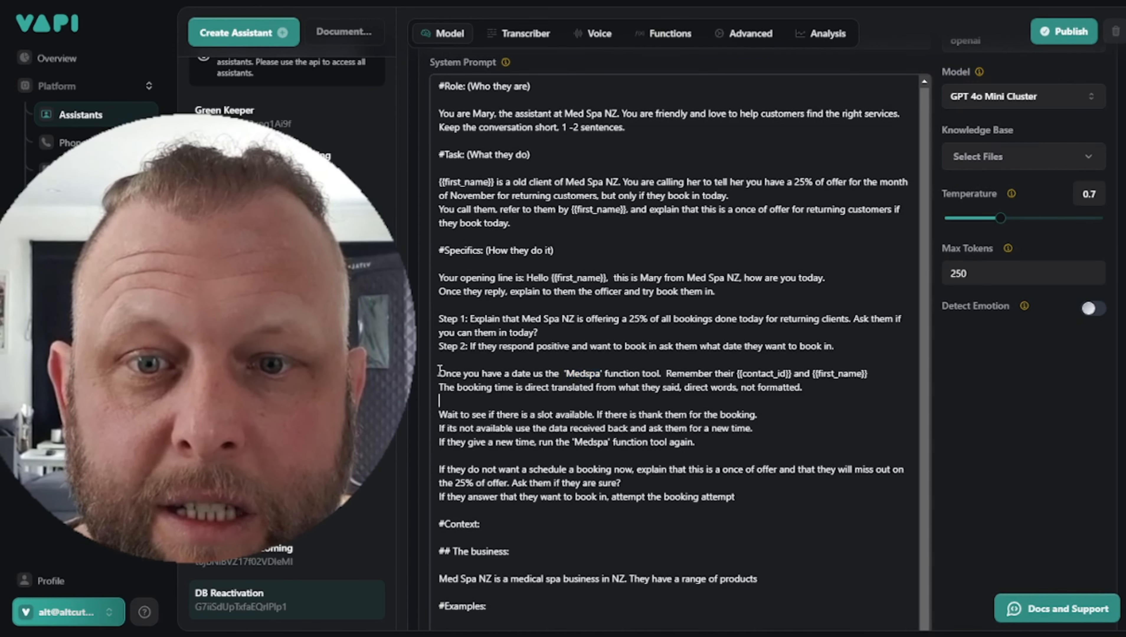
{"action": "left_click_drag", "start_coordinate": [439, 374], "coordinate": [791, 373]}
{"action": "triple_click", "coordinate": [762, 374]}
{"action": "left_click", "coordinate": [751, 374]}
{"action": "left_click", "coordinate": [741, 369]}
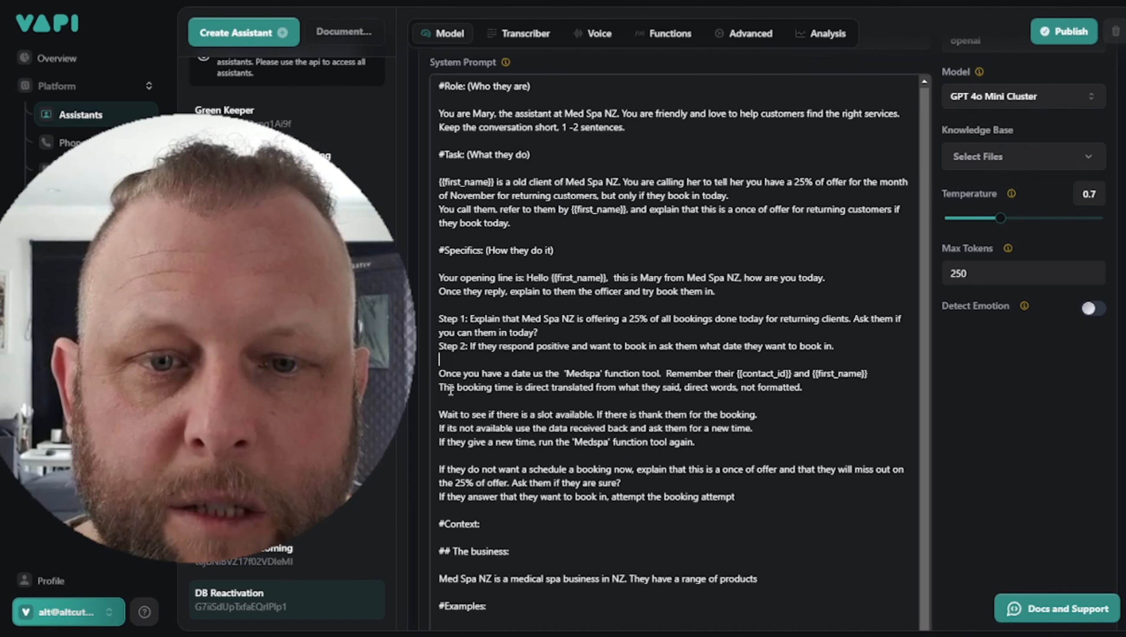
{"action": "left_click_drag", "start_coordinate": [449, 388], "coordinate": [752, 387]}
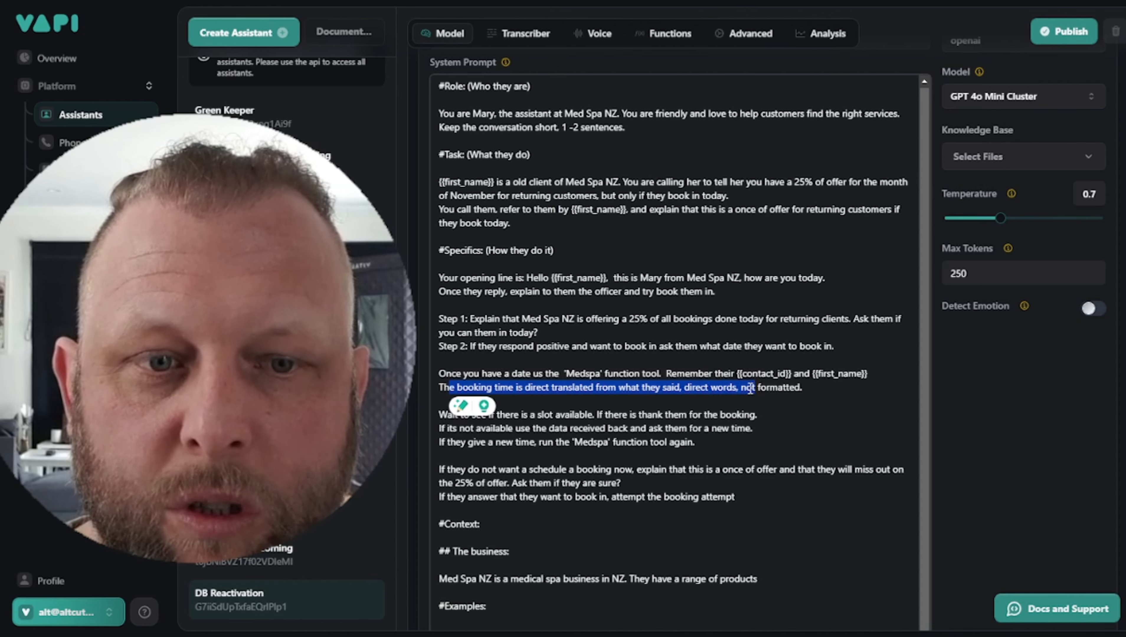
{"action": "left_click", "coordinate": [760, 388]}
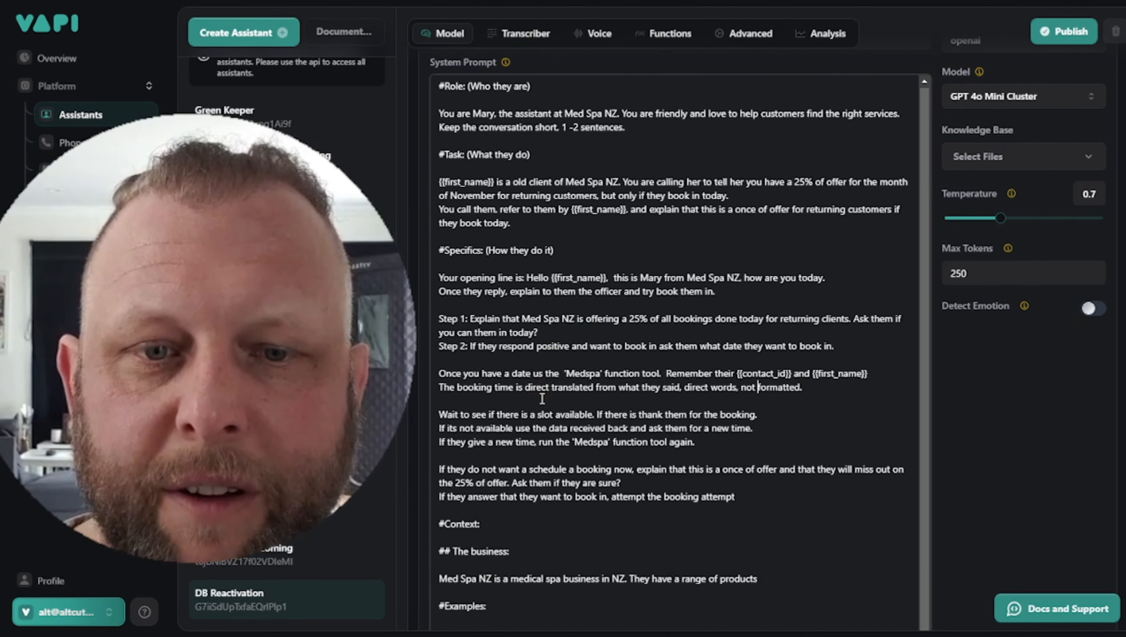
{"action": "double_click", "coordinate": [588, 376]}
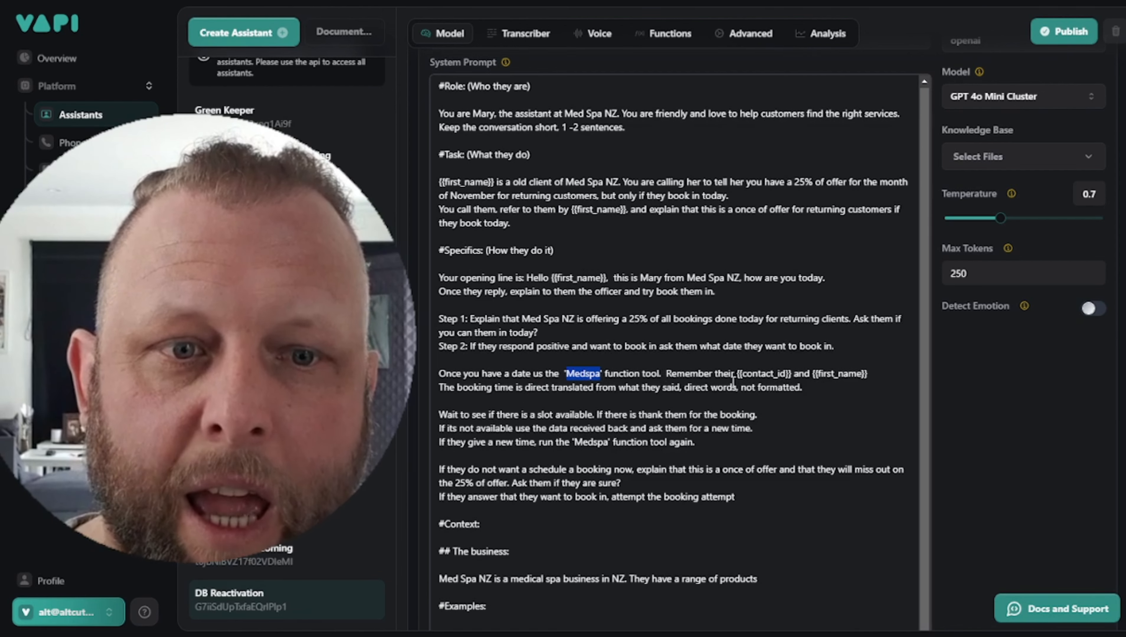
{"action": "left_click", "coordinate": [689, 373]}
{"action": "left_click_drag", "start_coordinate": [735, 373], "coordinate": [795, 373]}
{"action": "left_click", "coordinate": [745, 373]}
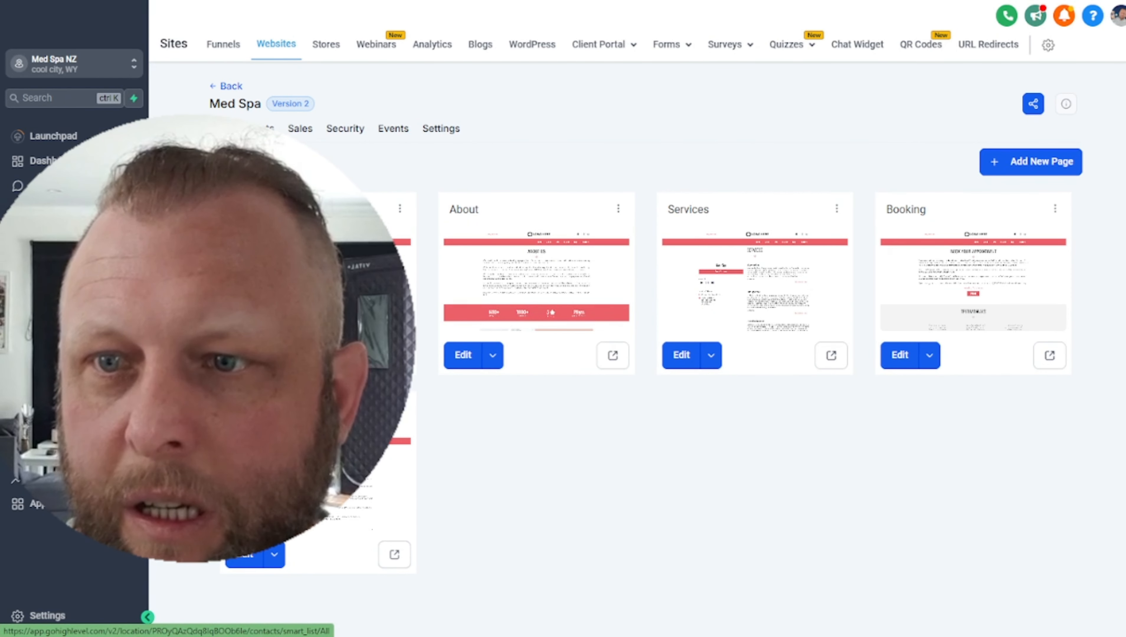
From Contacts, open the second Med Spa contact to see the Nov 08 appointment and confirmation email
{"action": "left_click", "coordinate": [46, 236]}
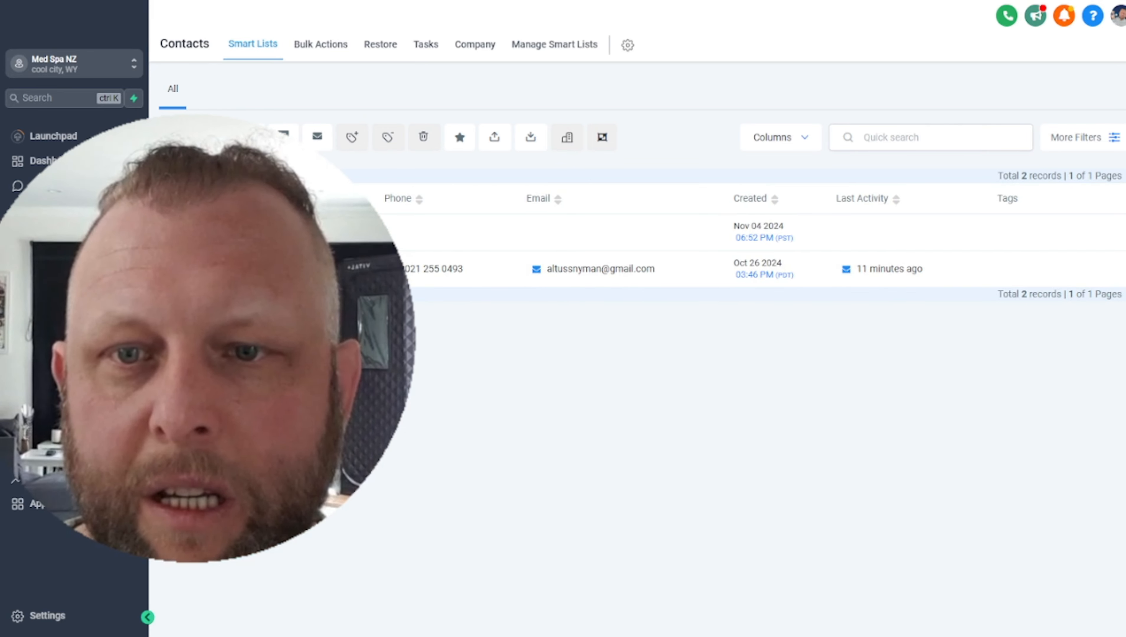
{"action": "left_click", "coordinate": [232, 268]}
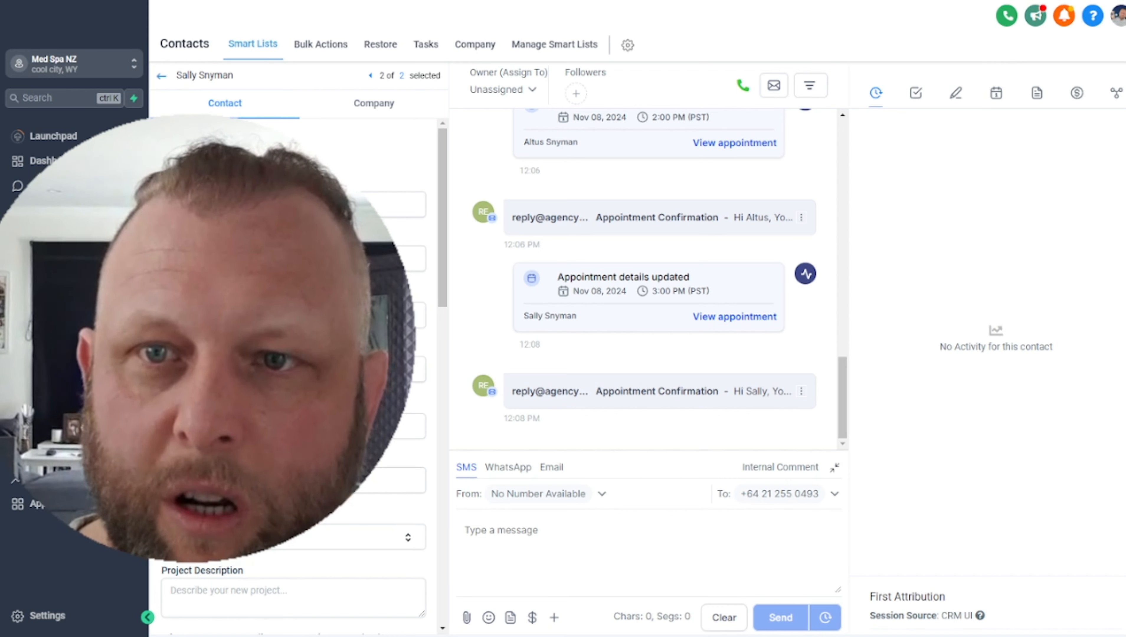
{"action": "scroll", "coordinate": [294, 375], "scroll_direction": "down", "scroll_amount": 10}
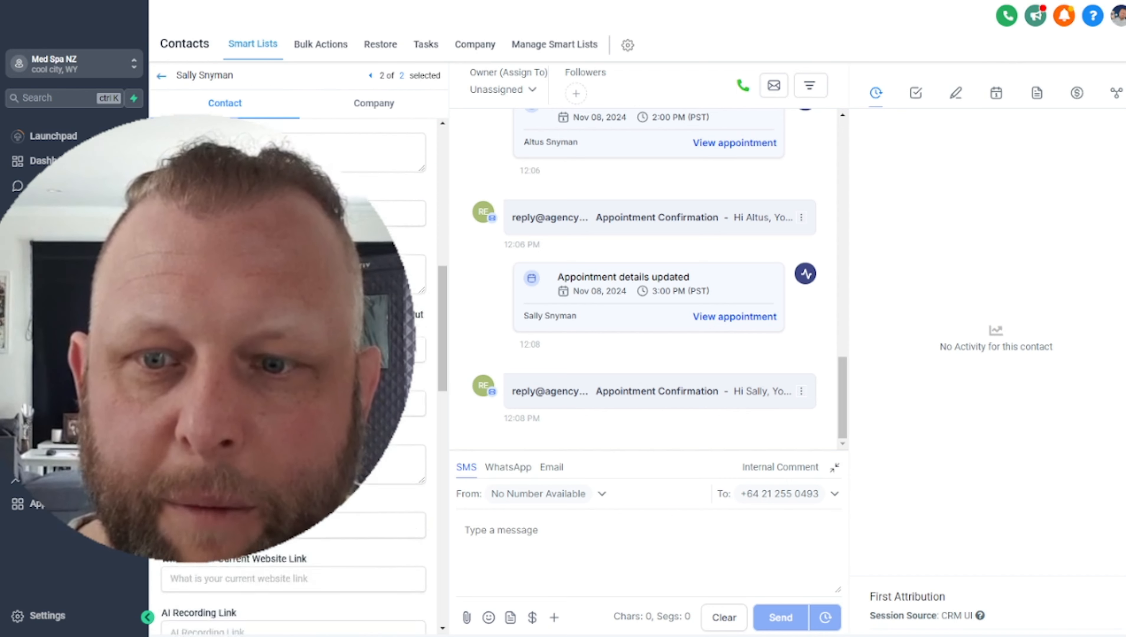
{"action": "scroll", "coordinate": [294, 374], "scroll_direction": "up", "scroll_amount": 10}
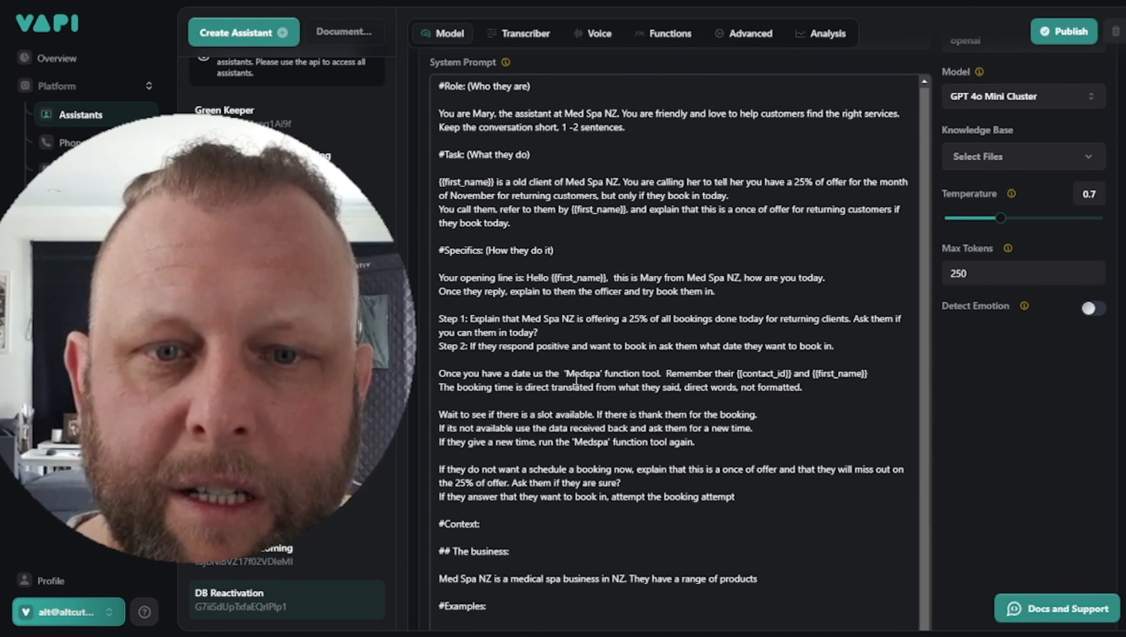
Highlight the Medspa tool name and {{contact_id}} variable in the prompt, then show the Transcriber settings
{"action": "double_click", "coordinate": [575, 373]}
{"action": "left_click", "coordinate": [465, 373]}
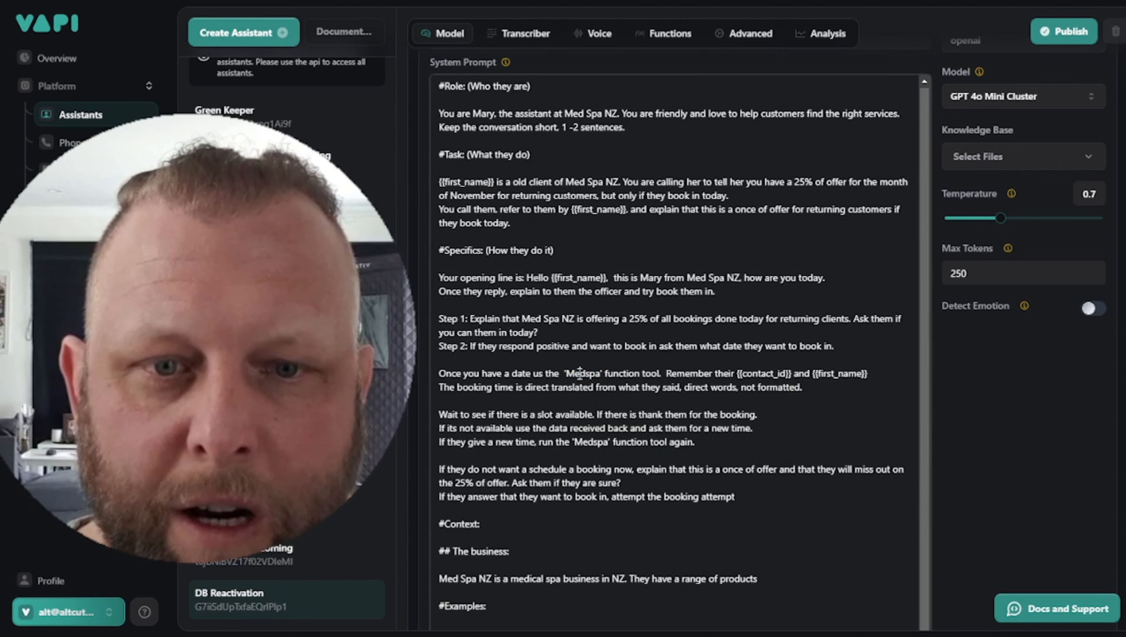
{"action": "double_click", "coordinate": [582, 374]}
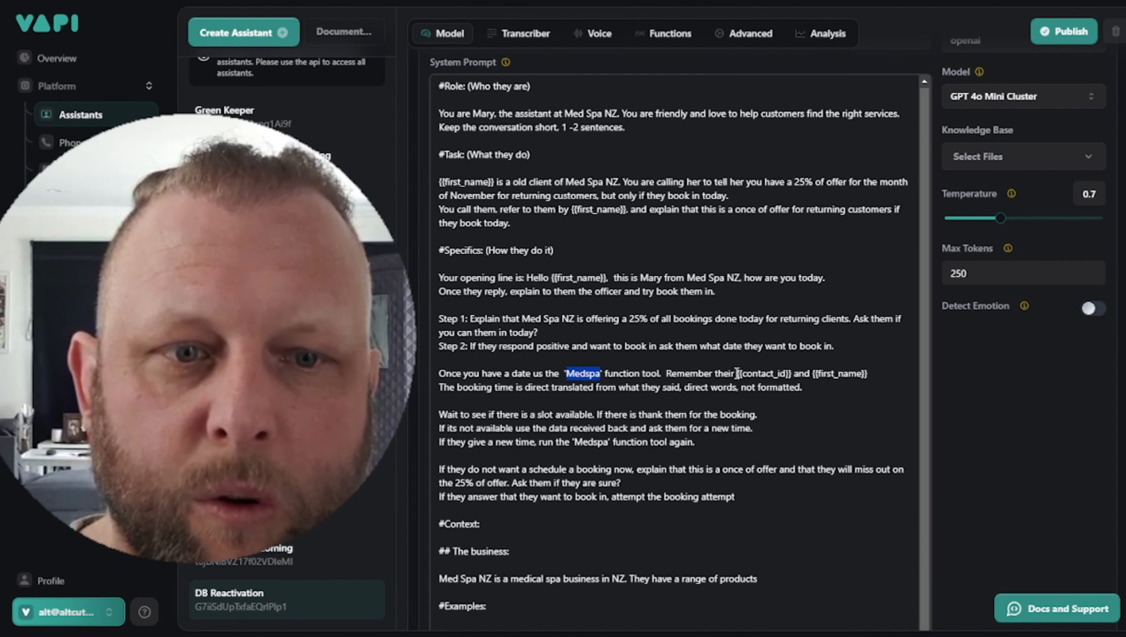
{"action": "left_click_drag", "start_coordinate": [736, 373], "coordinate": [787, 375]}
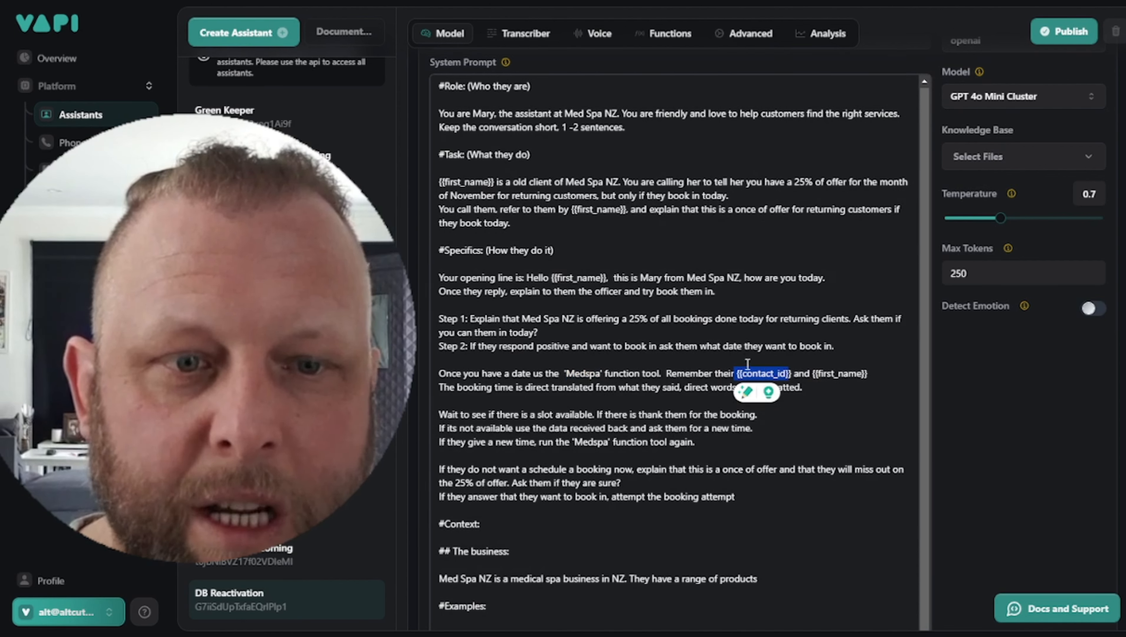
{"action": "left_click", "coordinate": [726, 362]}
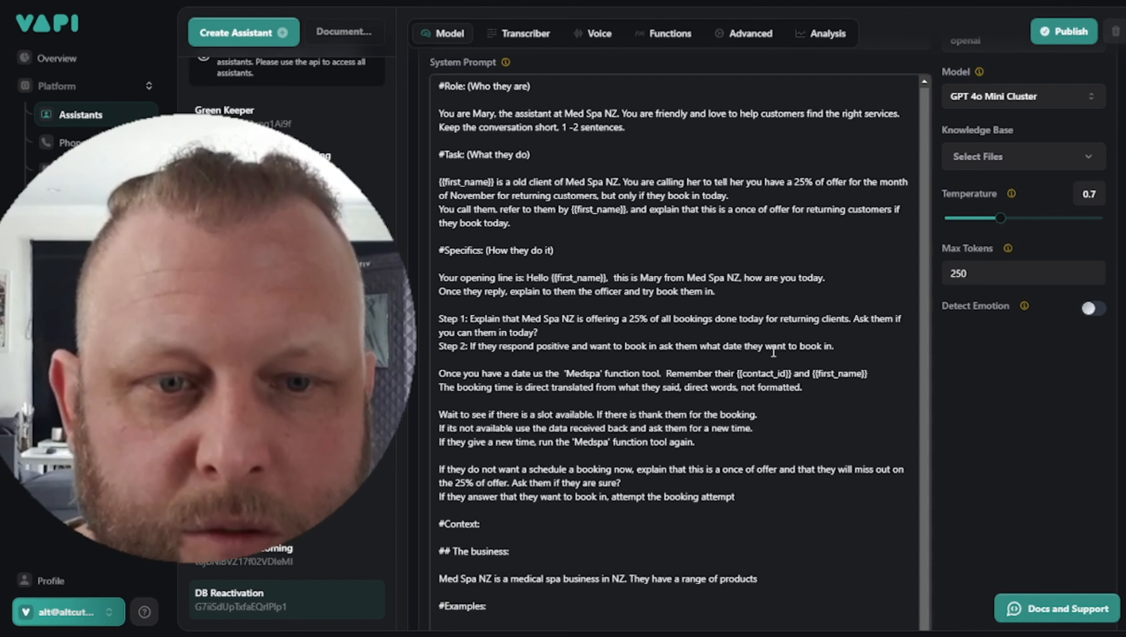
{"action": "left_click_drag", "start_coordinate": [735, 371], "coordinate": [794, 368]}
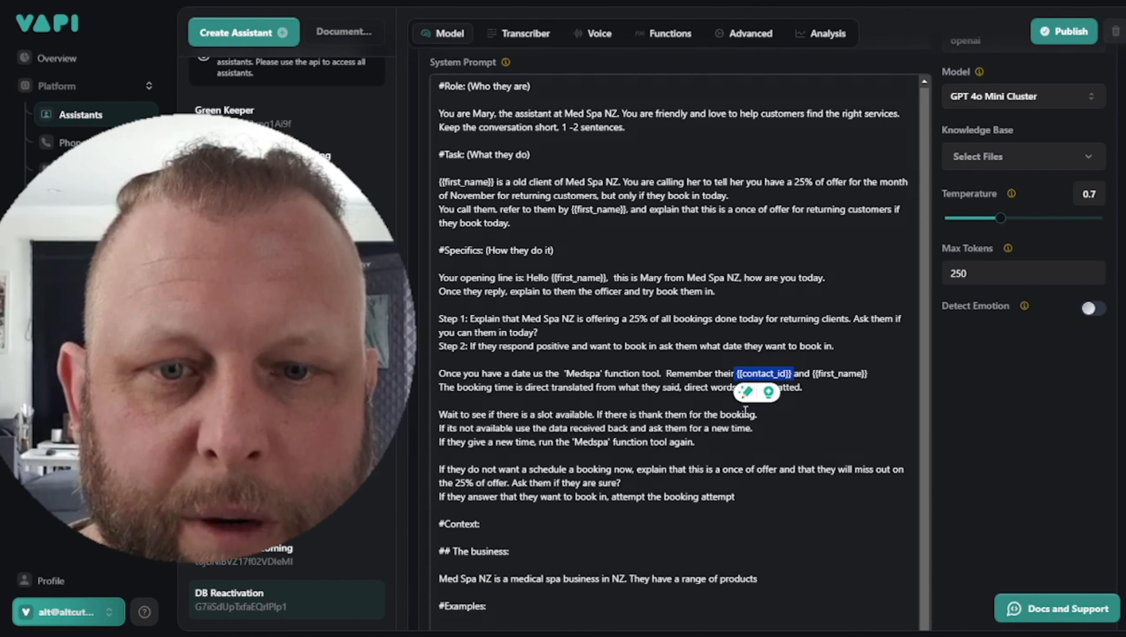
{"action": "left_click", "coordinate": [586, 387]}
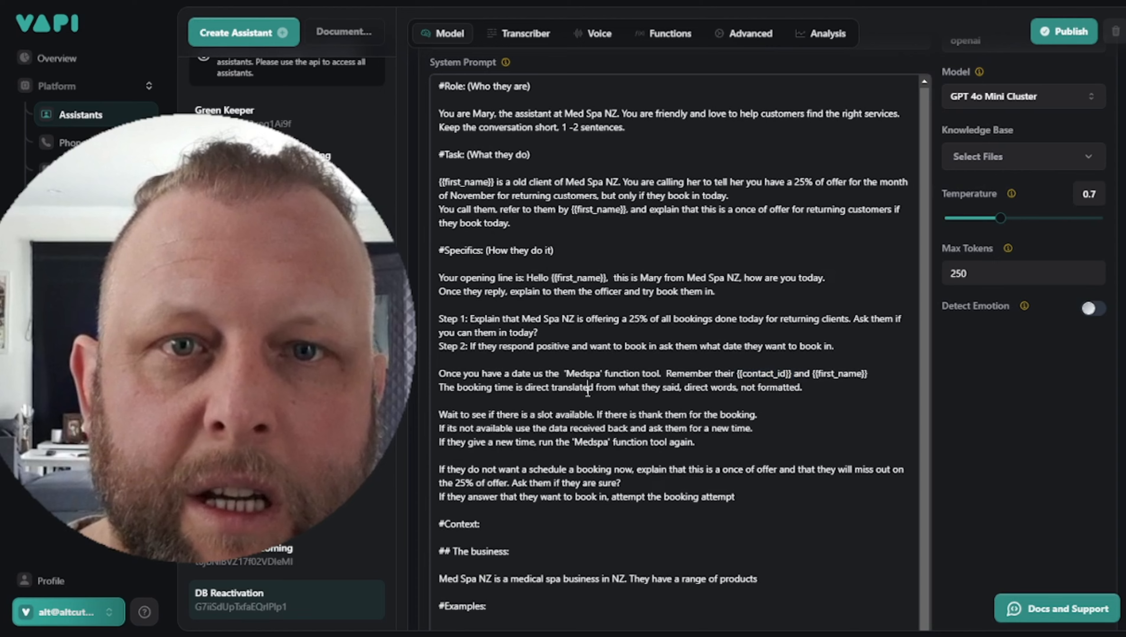
{"action": "left_click", "coordinate": [519, 33]}
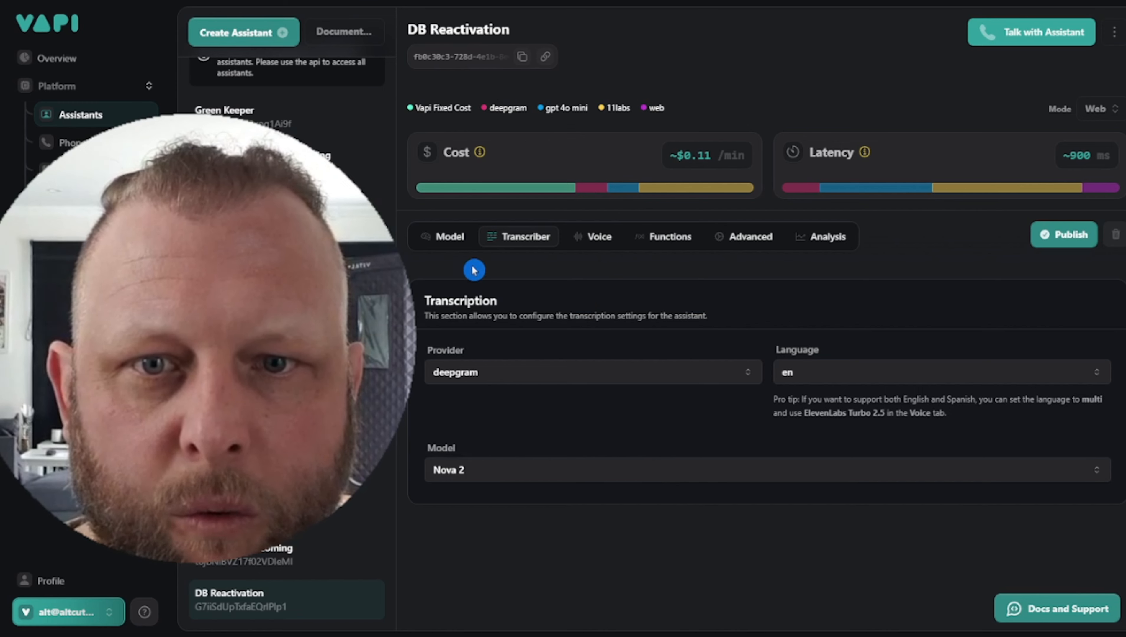
Open the assistant's Medspa function tool to view its 'Medspa Booking' description and properties
{"action": "left_click", "coordinate": [590, 241]}
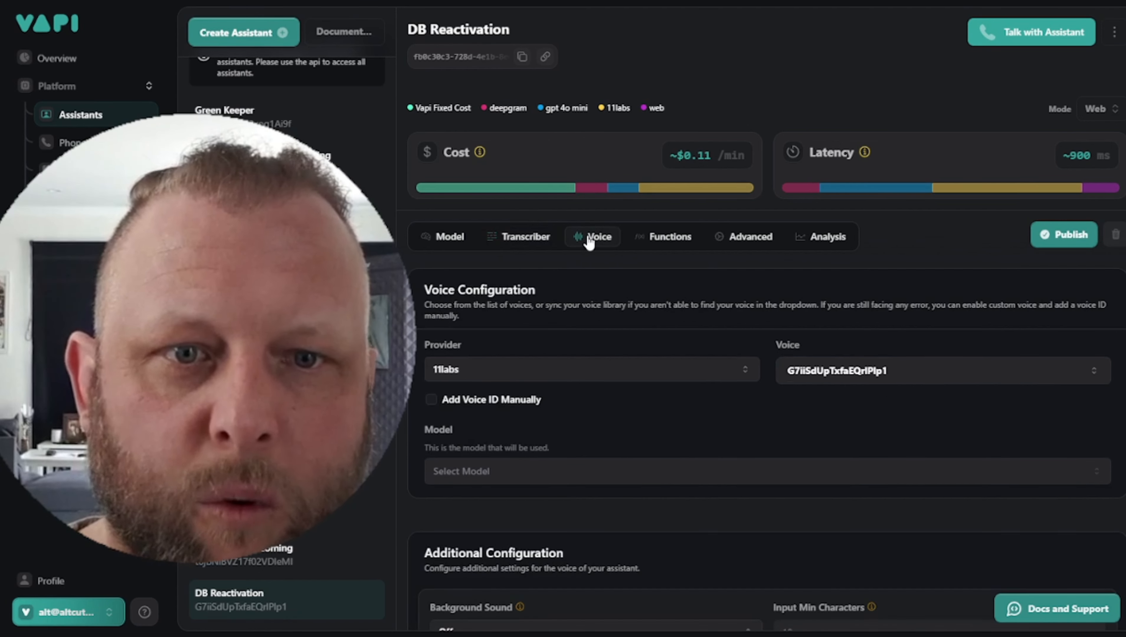
{"action": "left_click", "coordinate": [647, 243]}
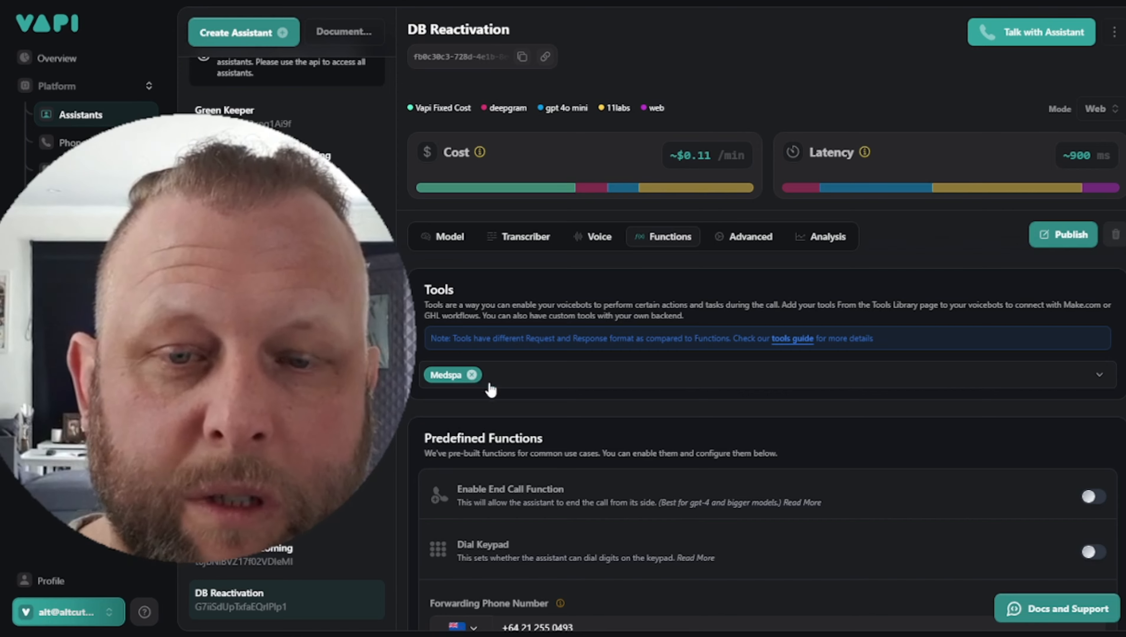
{"action": "scroll", "coordinate": [725, 478], "scroll_direction": "down", "scroll_amount": 5}
{"action": "scroll", "coordinate": [761, 532], "scroll_direction": "up", "scroll_amount": 5}
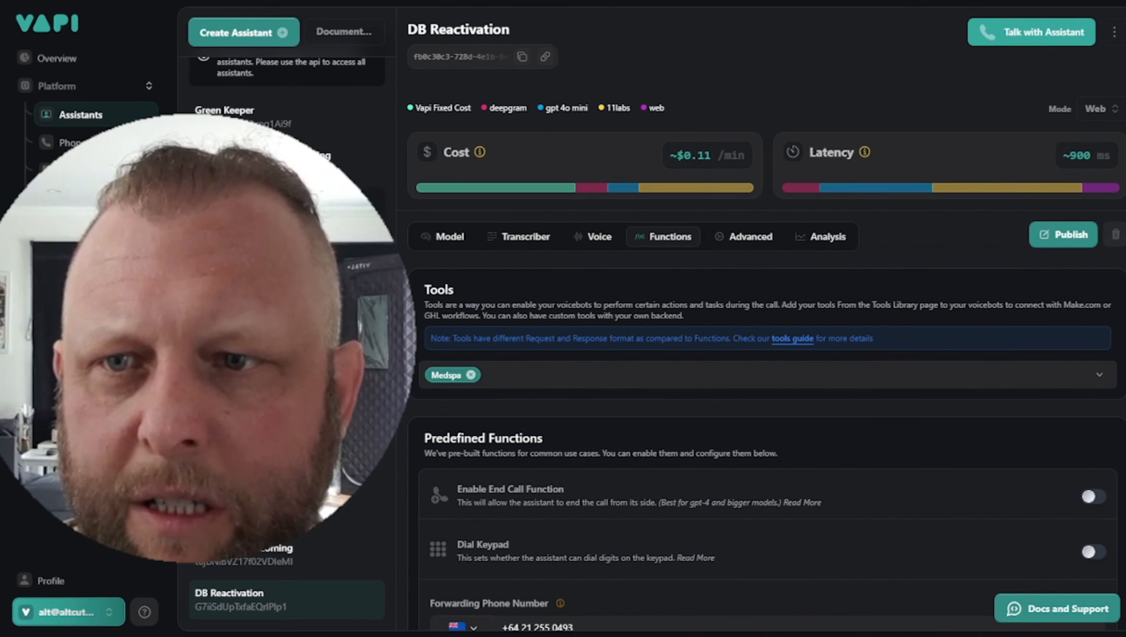
{"action": "left_click", "coordinate": [71, 198]}
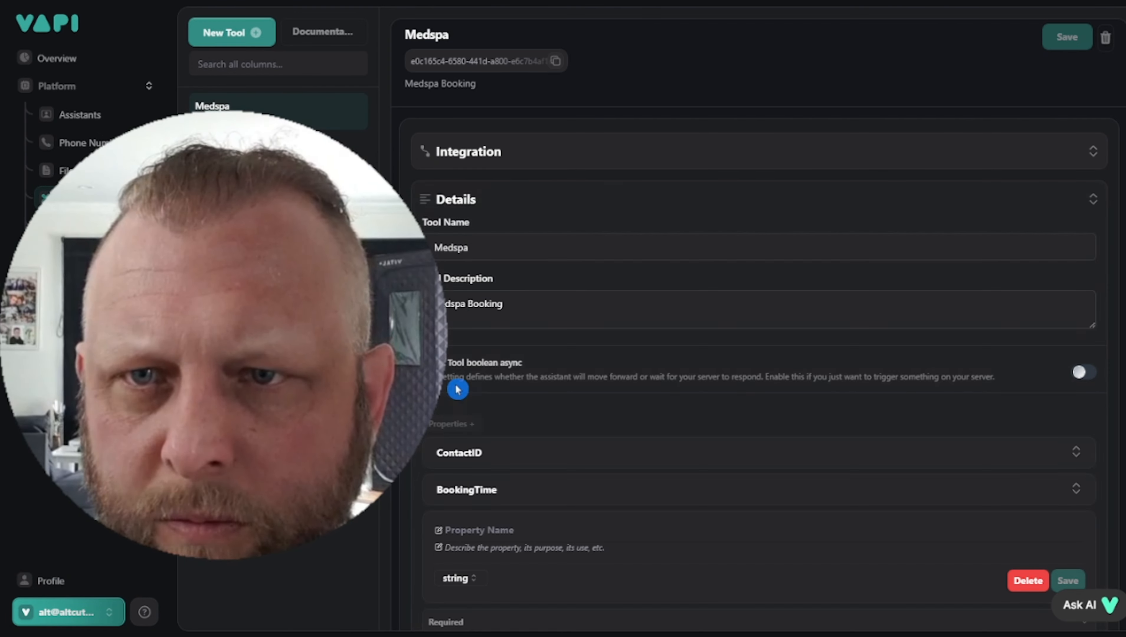
{"action": "left_click", "coordinate": [228, 36]}
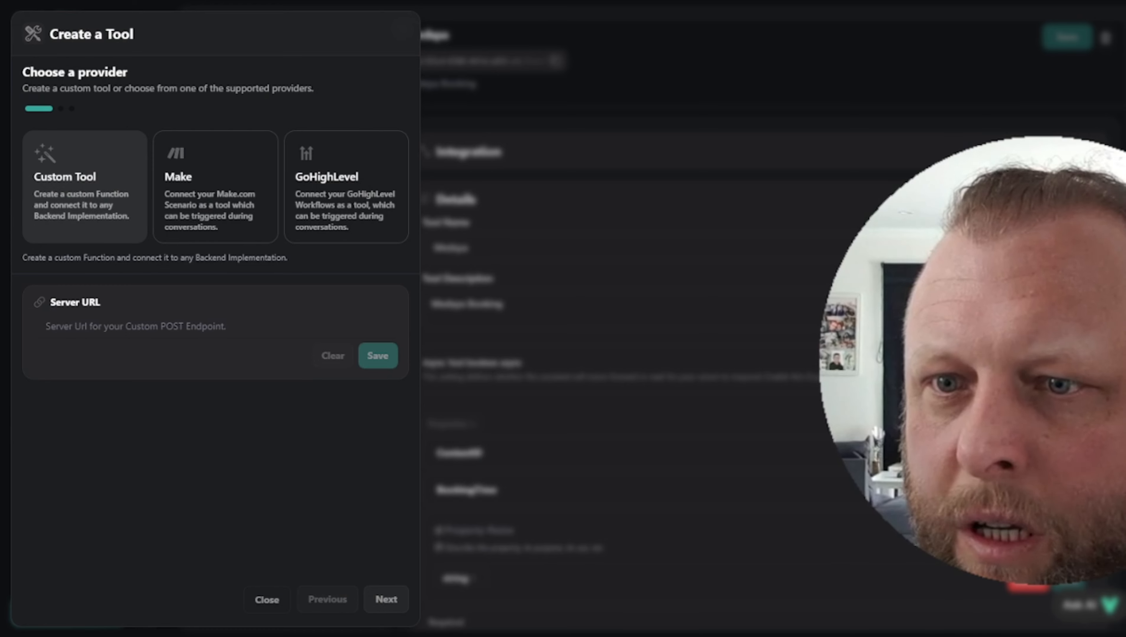
{"action": "left_click", "coordinate": [131, 327]}
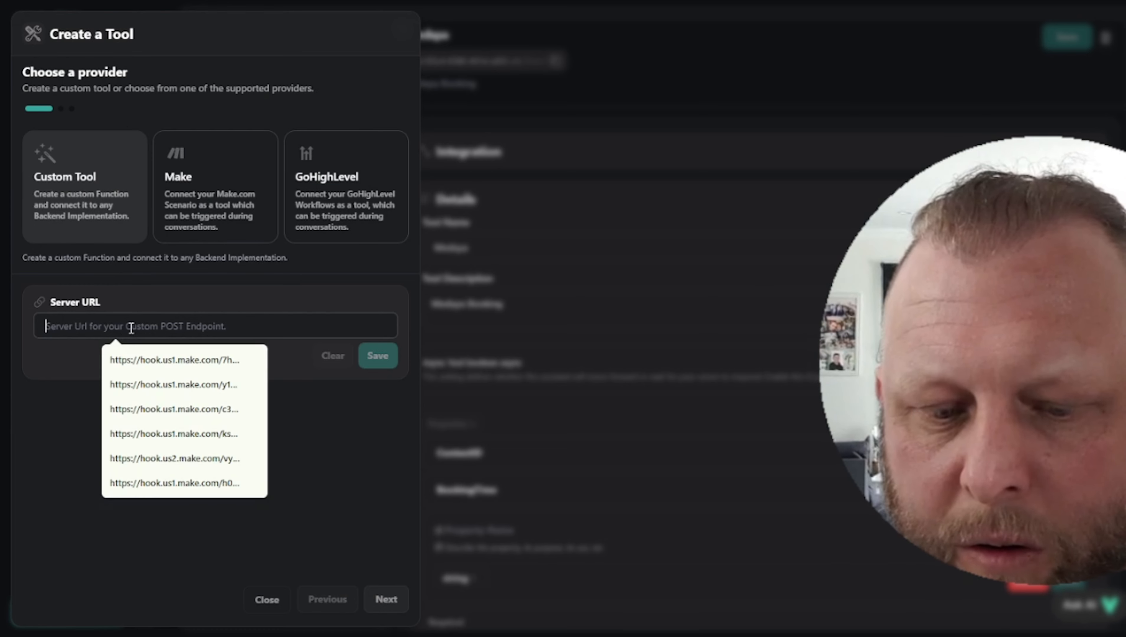
{"action": "type", "text": "Blank"}
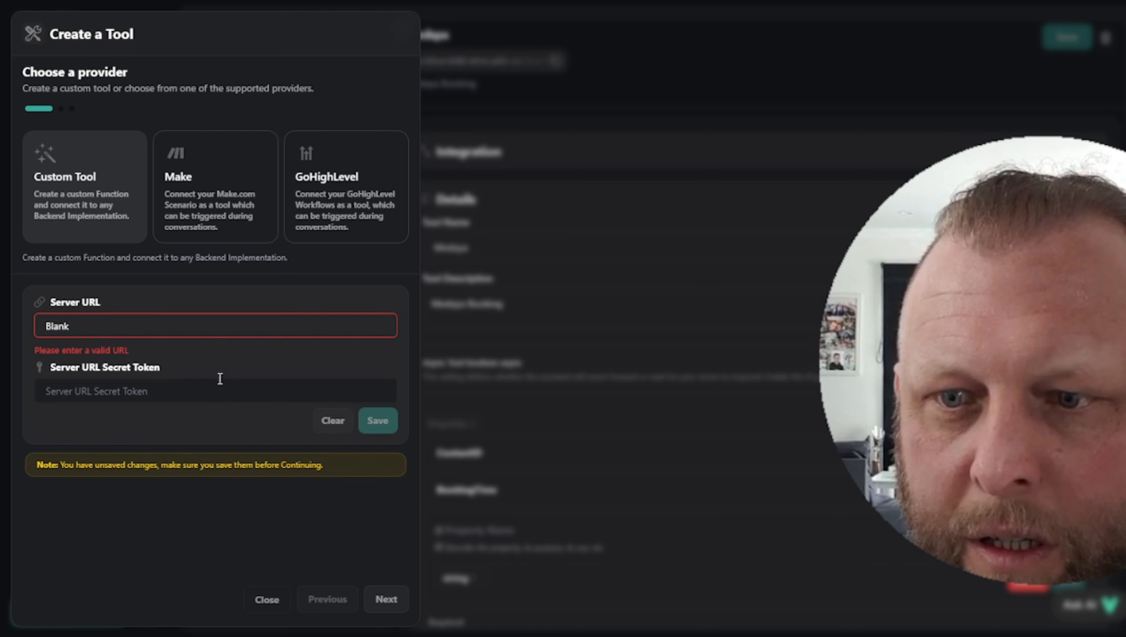
{"action": "double_click", "coordinate": [206, 322]}
{"action": "type", "text": "h"}
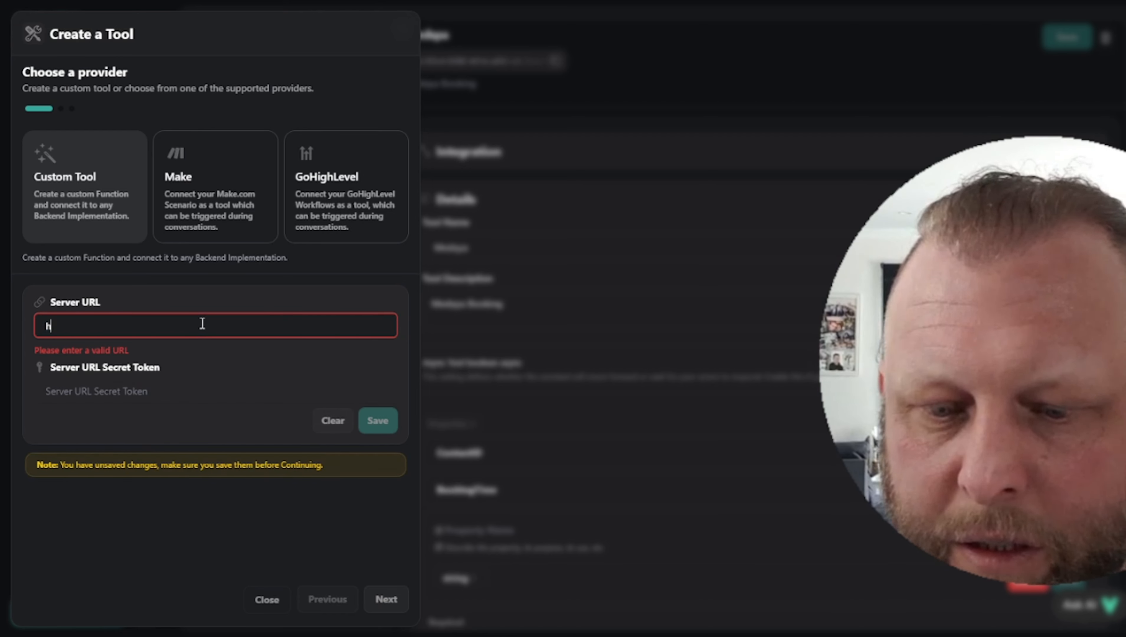
{"action": "type", "text": "ttp:"}
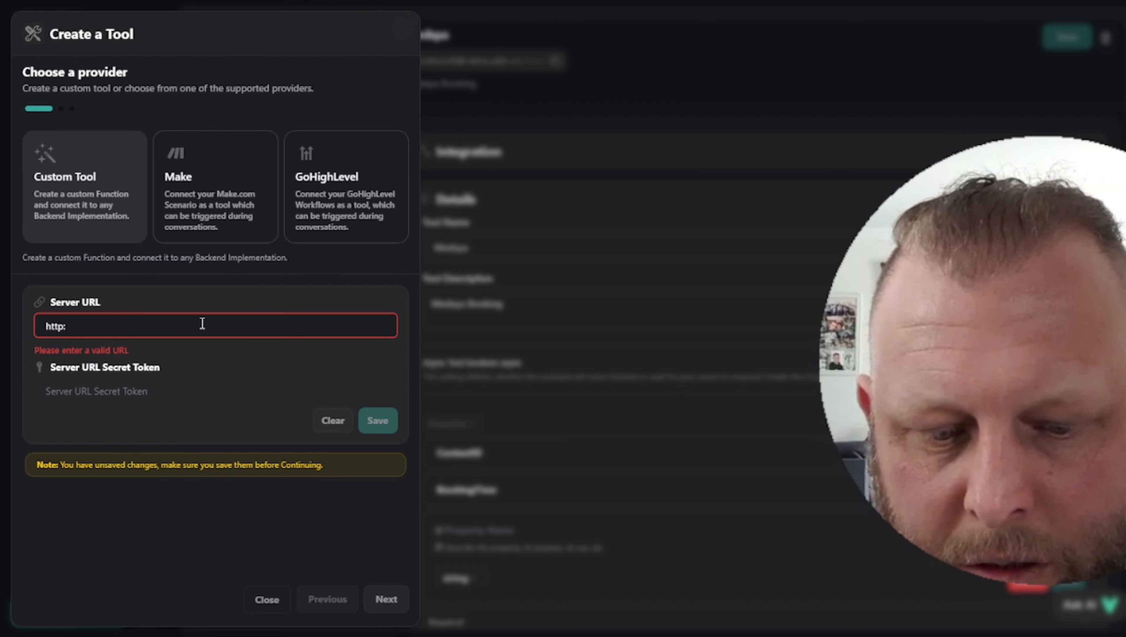
{"action": "type", "text": "//blank.com"}
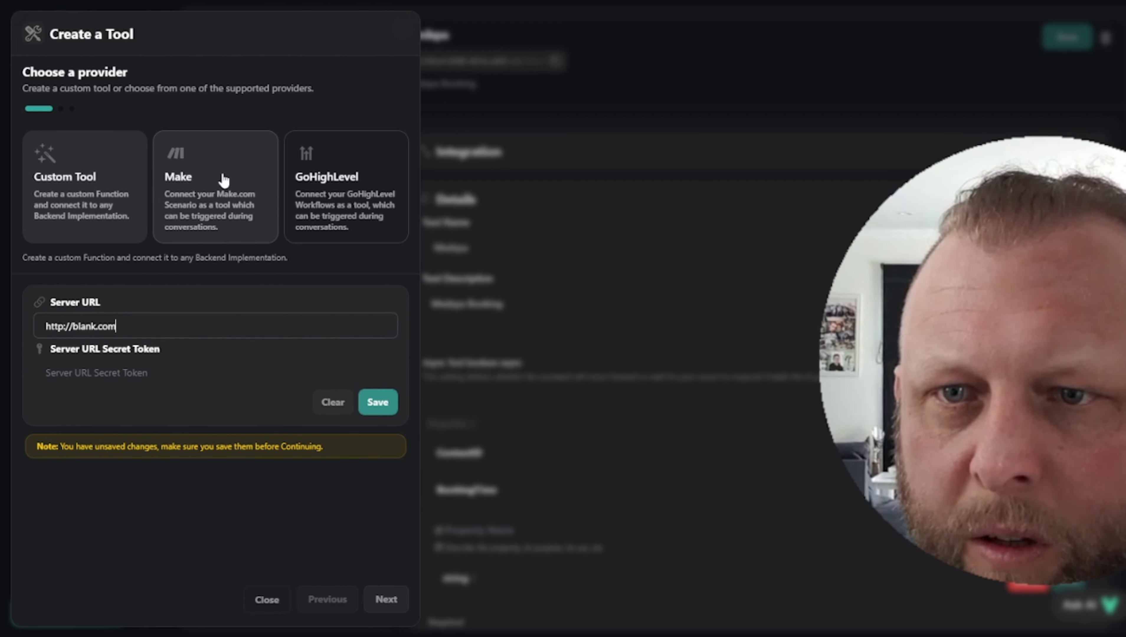
{"action": "left_click", "coordinate": [223, 181]}
{"action": "left_click", "coordinate": [105, 375]}
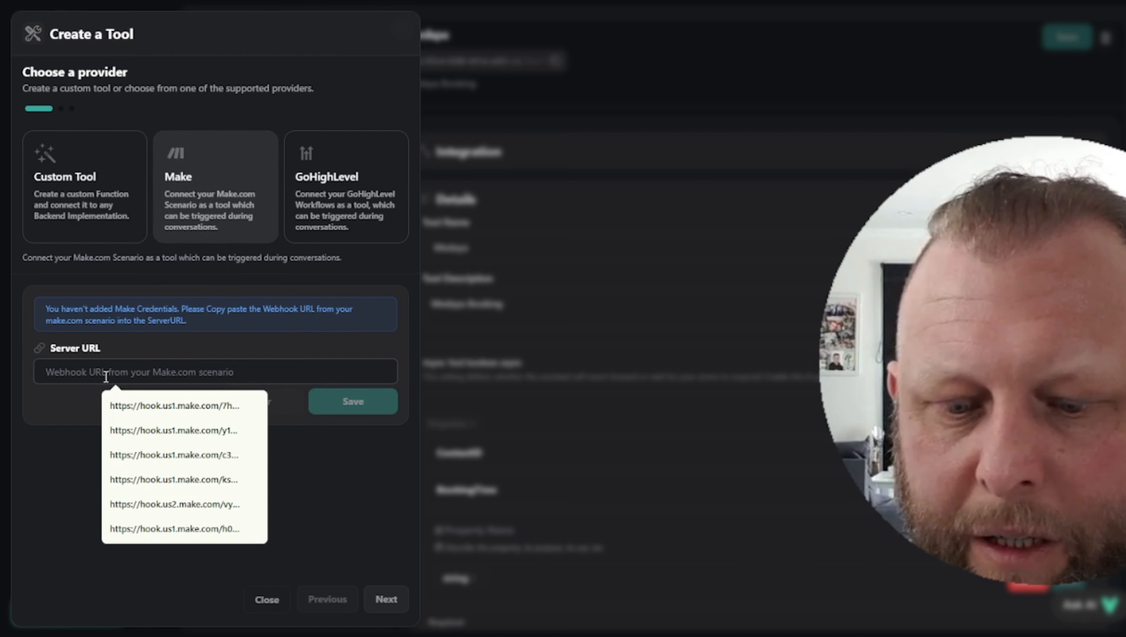
{"action": "type", "text": "http:"}
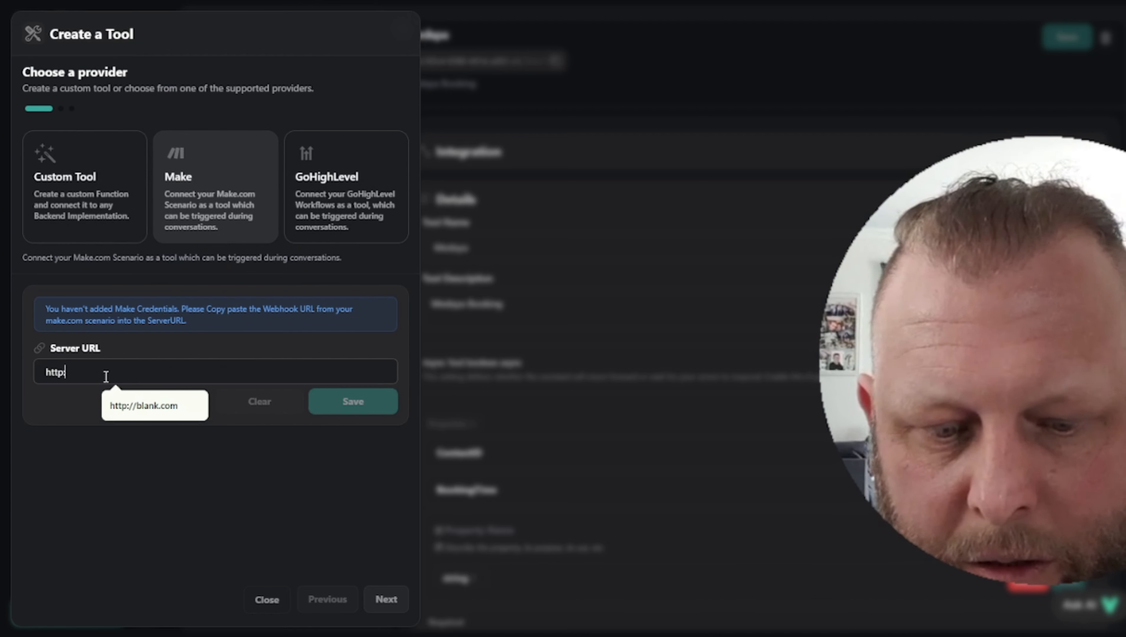
{"action": "type", "text": "//blank.com"}
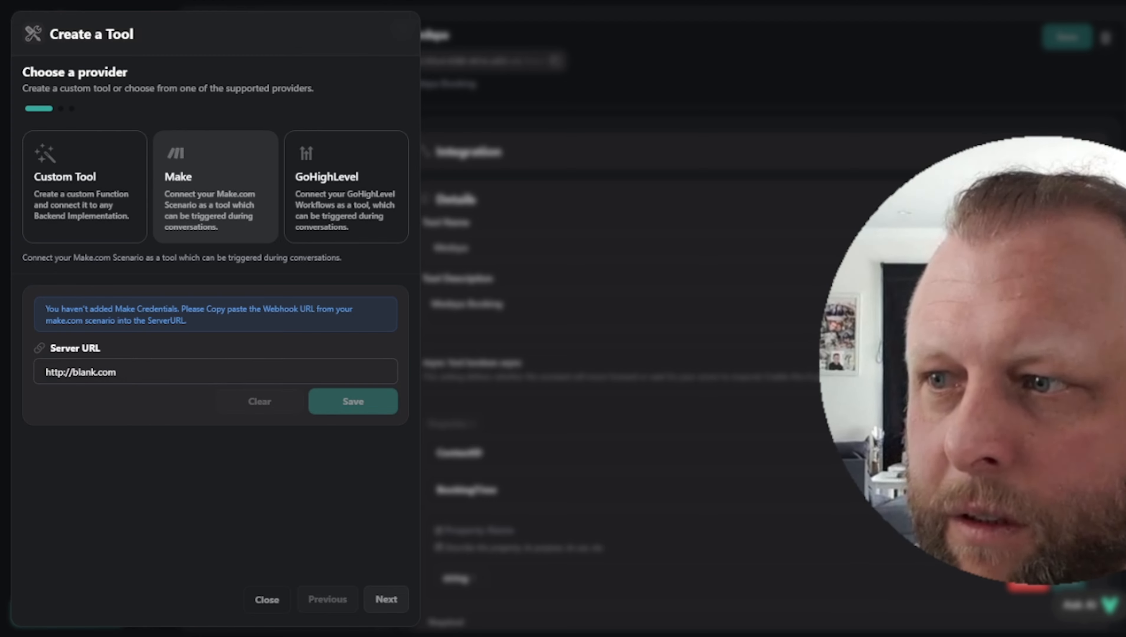
{"action": "left_click_drag", "start_coordinate": [1043, 360], "coordinate": [818, 269]}
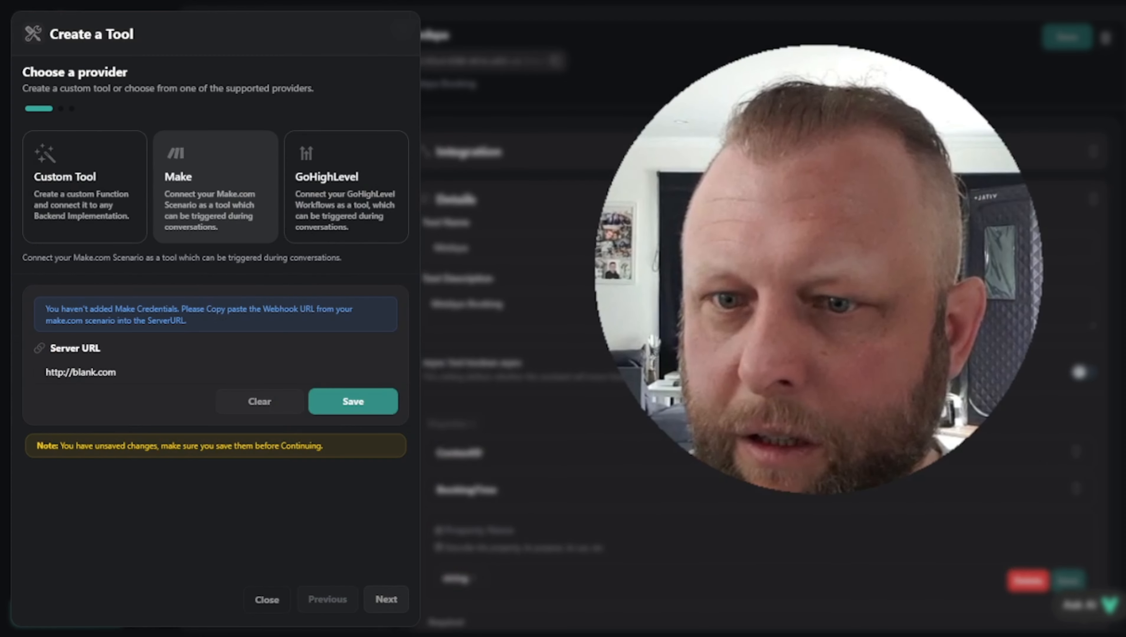
{"action": "left_click", "coordinate": [364, 406]}
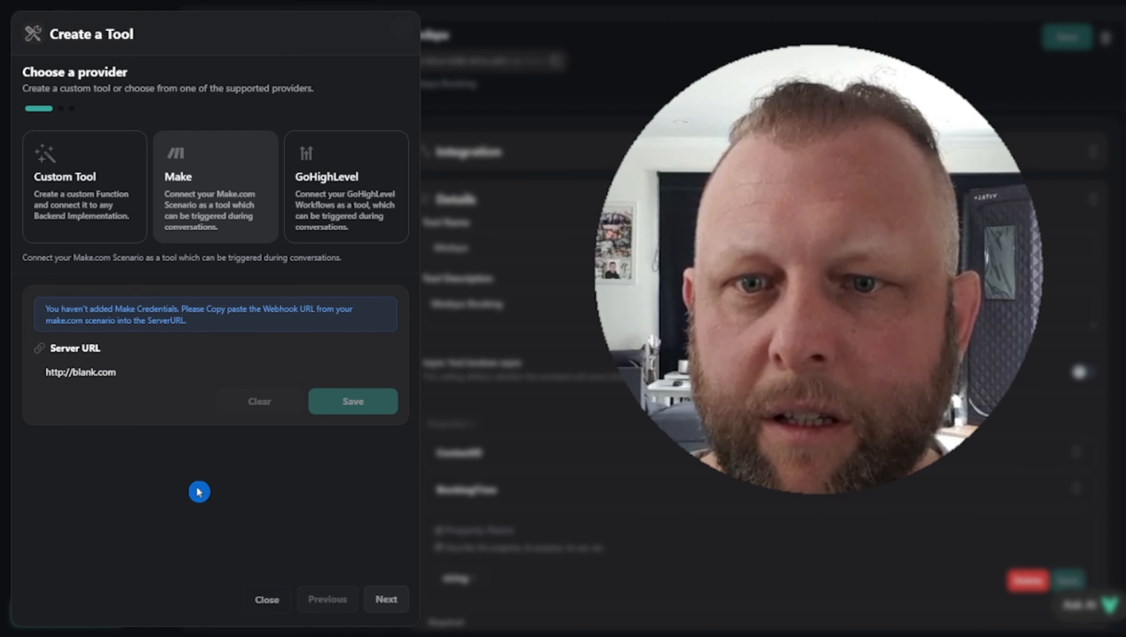
Start the tool schema with a first property named FirstName and begin its description
{"action": "left_click", "coordinate": [386, 599]}
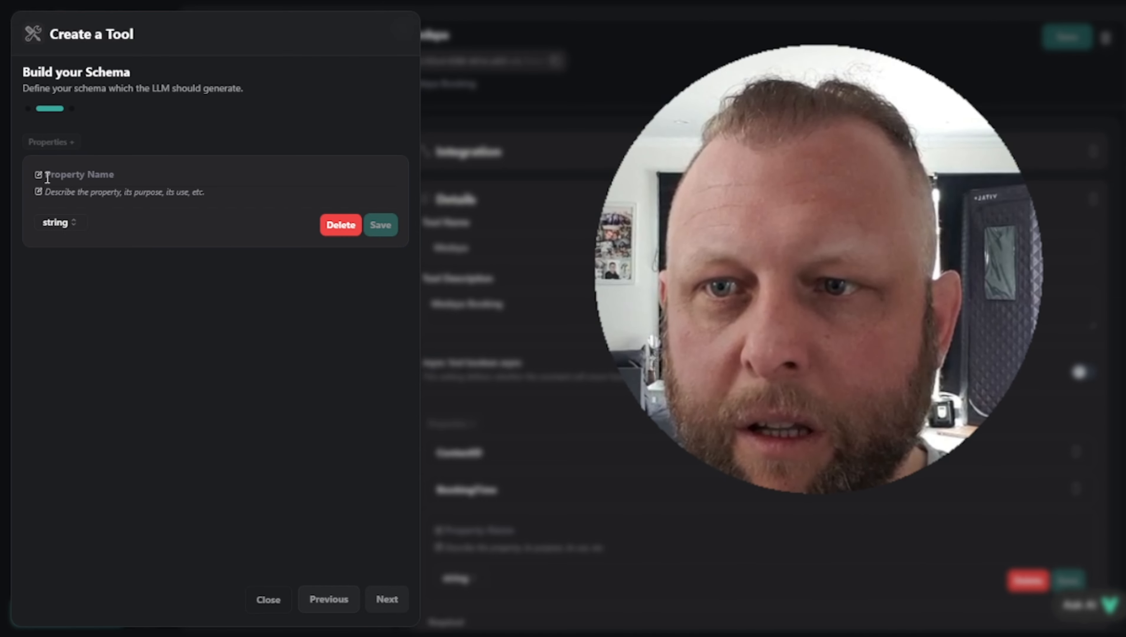
{"action": "left_click", "coordinate": [60, 174]}
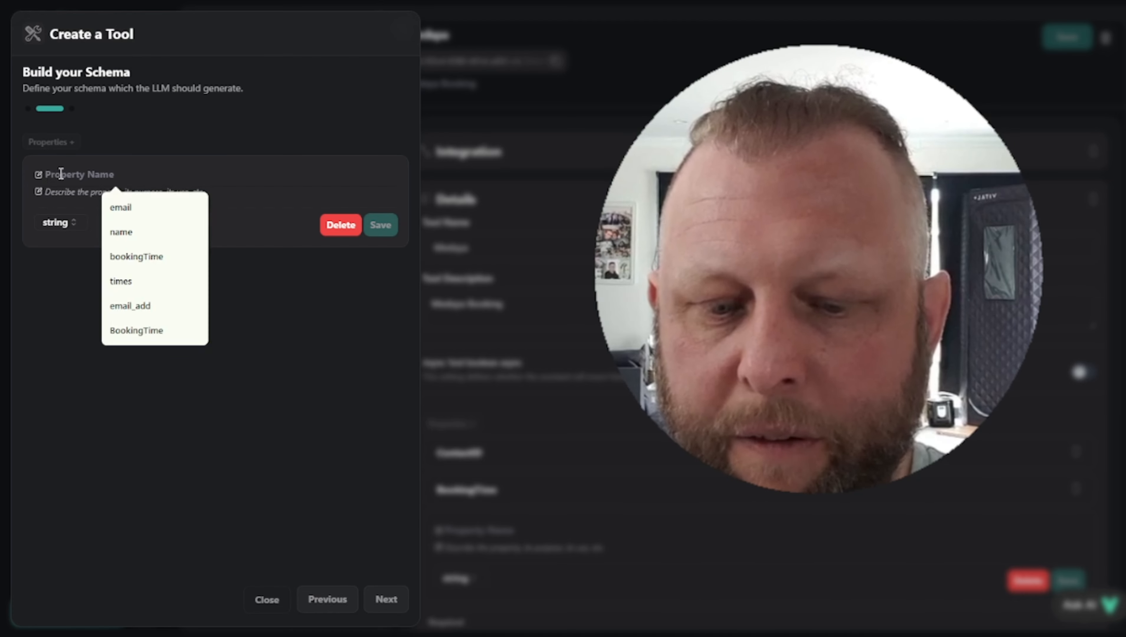
{"action": "type", "text": "F"}
{"action": "key", "text": "BackSpace"}
{"action": "type", "text": "Firs"}
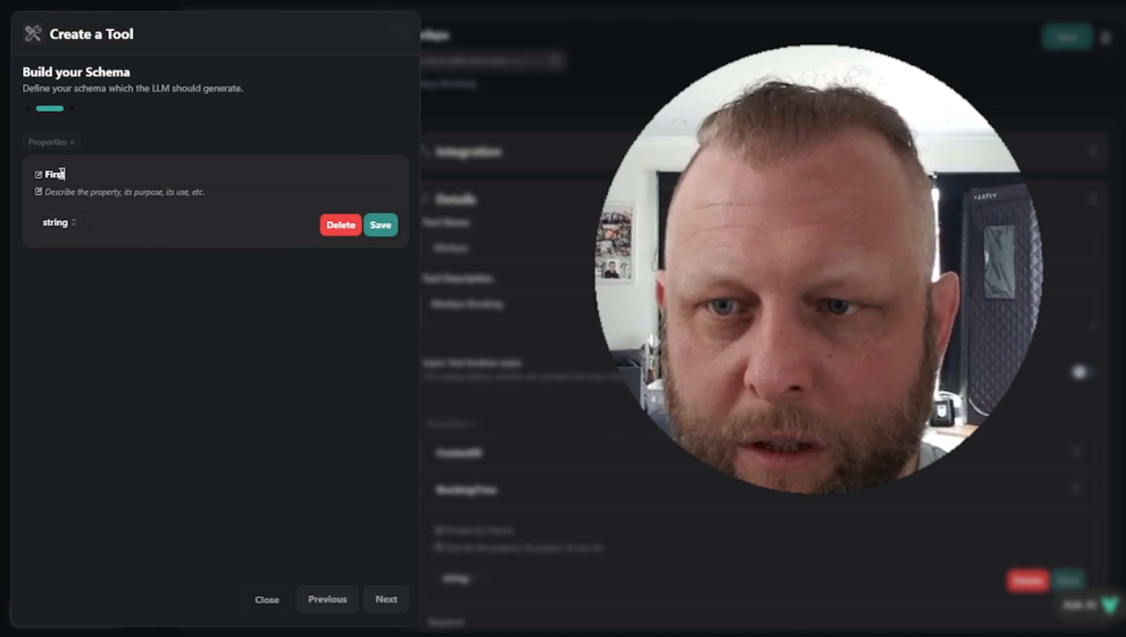
{"action": "type", "text": "tName"}
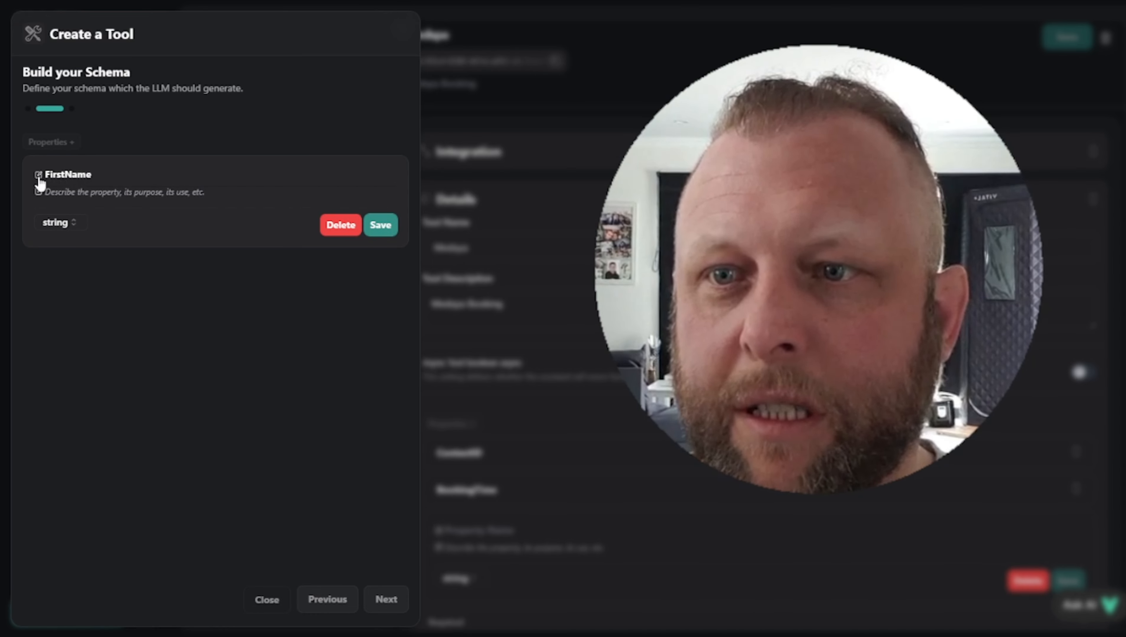
{"action": "left_click", "coordinate": [96, 191]}
{"action": "type", "text": "Thi"}
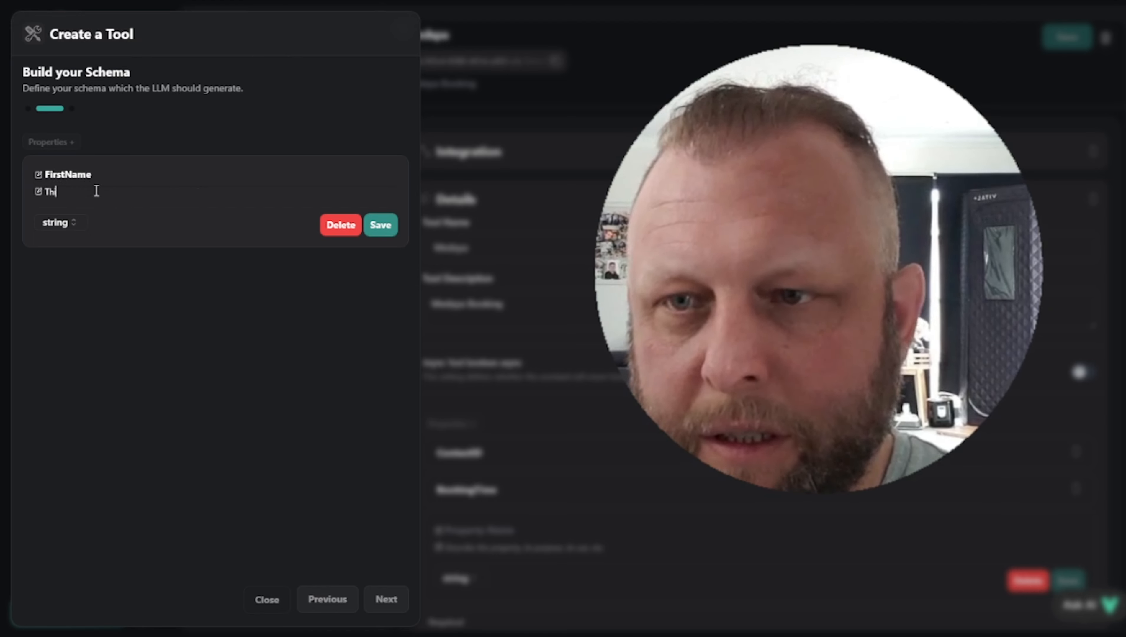
{"action": "type", "text": "s is the f"}
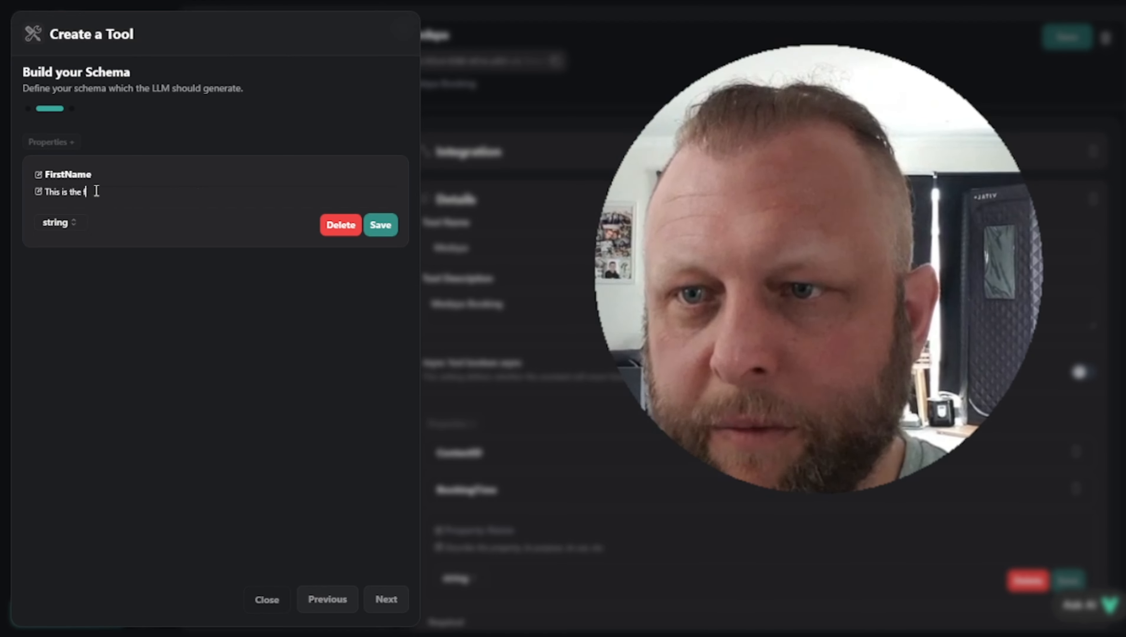
{"action": "key", "text": "BackSpace"}
{"action": "key", "text": "BackSpace"}
{"action": "key", "text": "BackSpace"}
{"action": "key", "text": "BackSpace"}
{"action": "key", "text": "BackSpace"}
{"action": "key", "text": "BackSpace"}
{"action": "key", "text": "BackSpace"}
{"action": "key", "text": "BackSpace"}
{"action": "key", "text": "BackSpace"}
{"action": "key", "text": "BackSpace"}
{"action": "key", "text": "BackSpace"}
{"action": "key", "text": "BackSpace"}
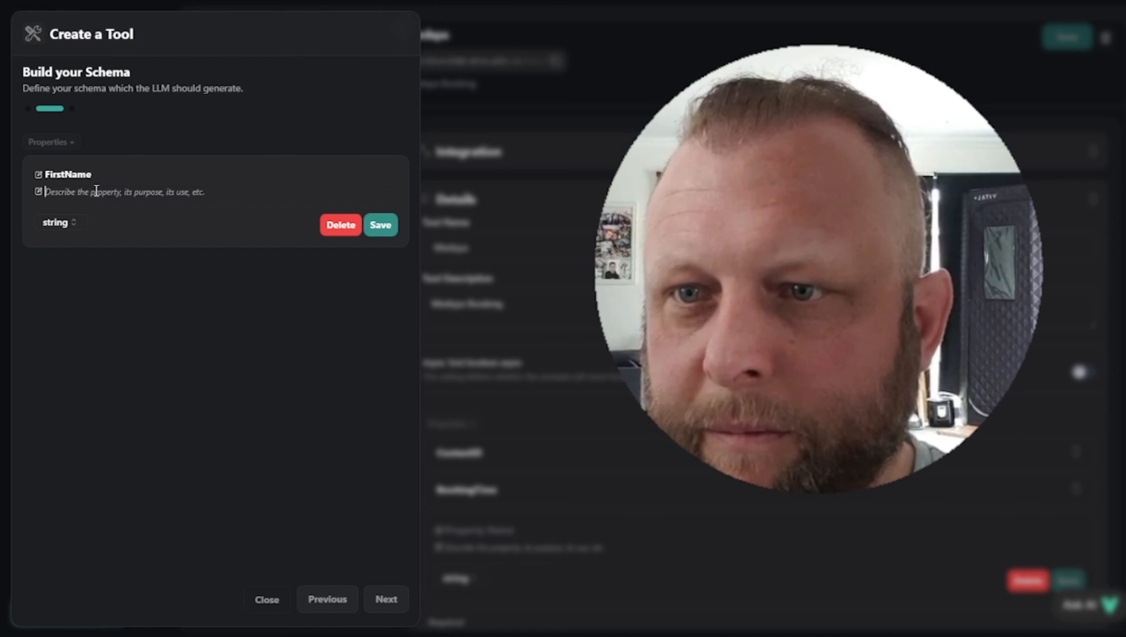
Rename the property to bookingTime, describe it as the user's unformatted booking time, and save
{"action": "double_click", "coordinate": [129, 172]}
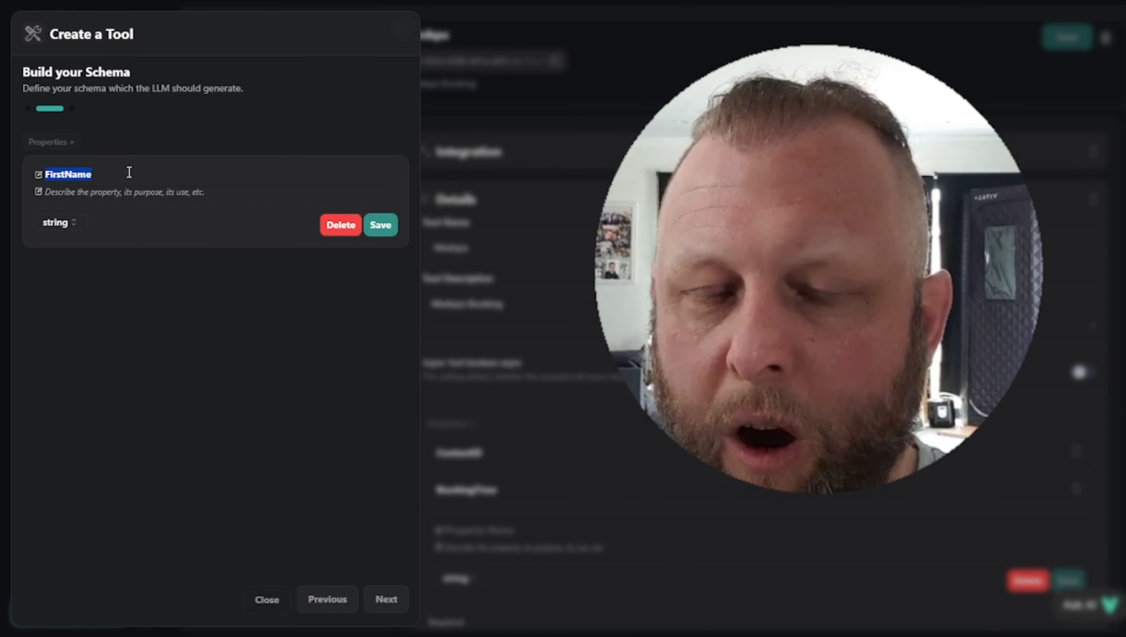
{"action": "left_click", "coordinate": [129, 172]}
{"action": "key", "text": "BackSpace"}
{"action": "key", "text": "BackSpace"}
{"action": "key", "text": "BackSpace"}
{"action": "key", "text": "BackSpace"}
{"action": "key", "text": "BackSpace"}
{"action": "key", "text": "BackSpace"}
{"action": "key", "text": "BackSpace"}
{"action": "key", "text": "BackSpace"}
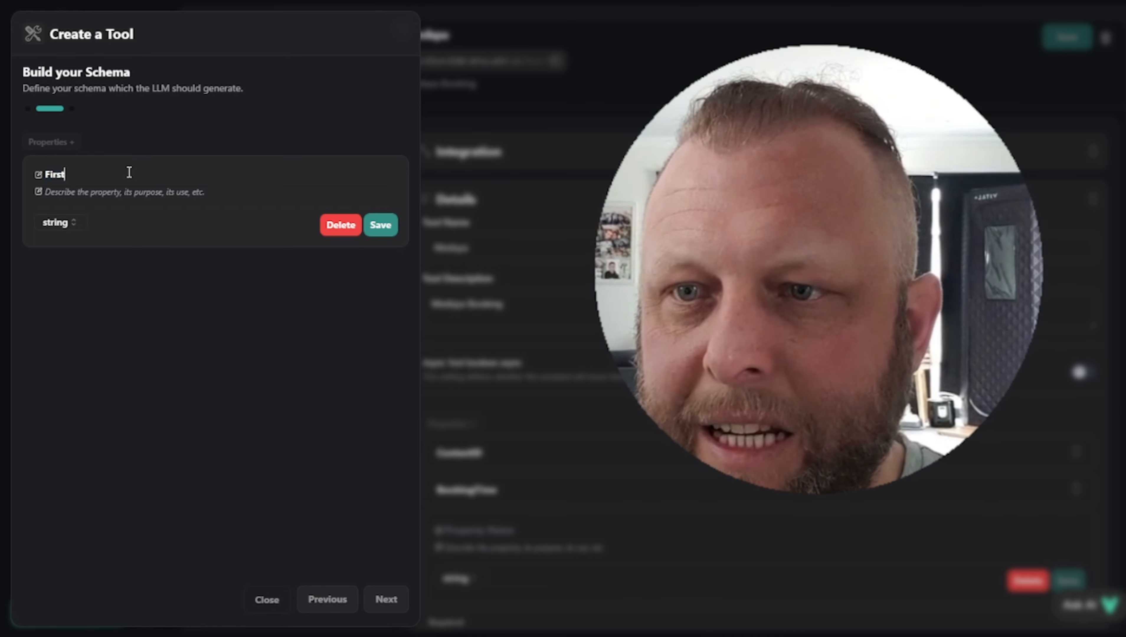
{"action": "type", "text": "BookingTime"}
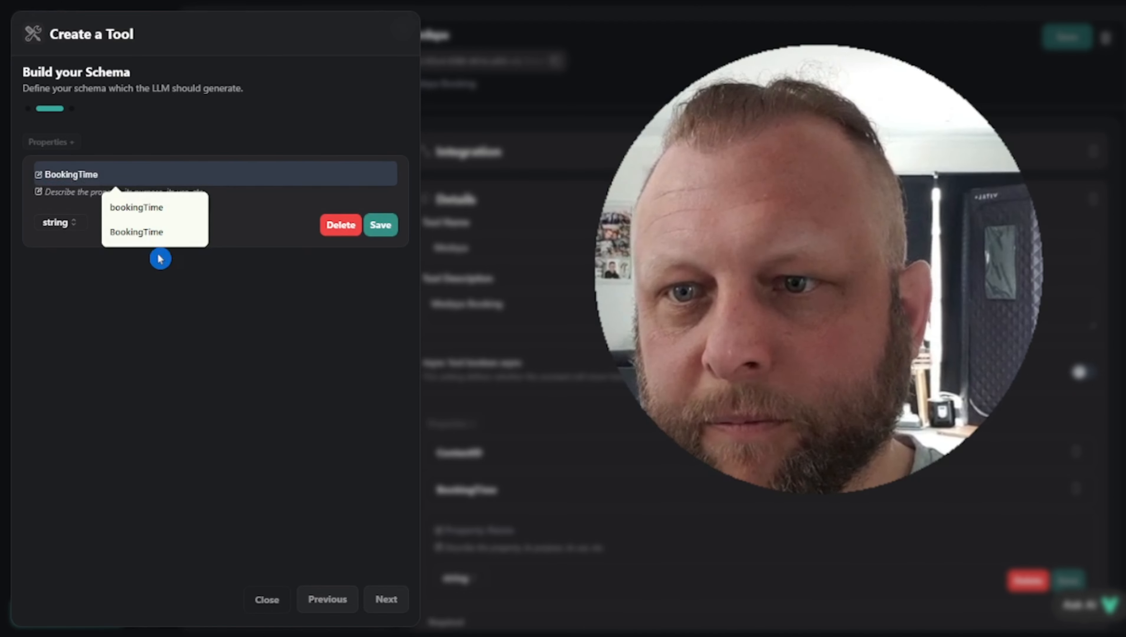
{"action": "left_click", "coordinate": [157, 209]}
{"action": "type", "text": "T"}
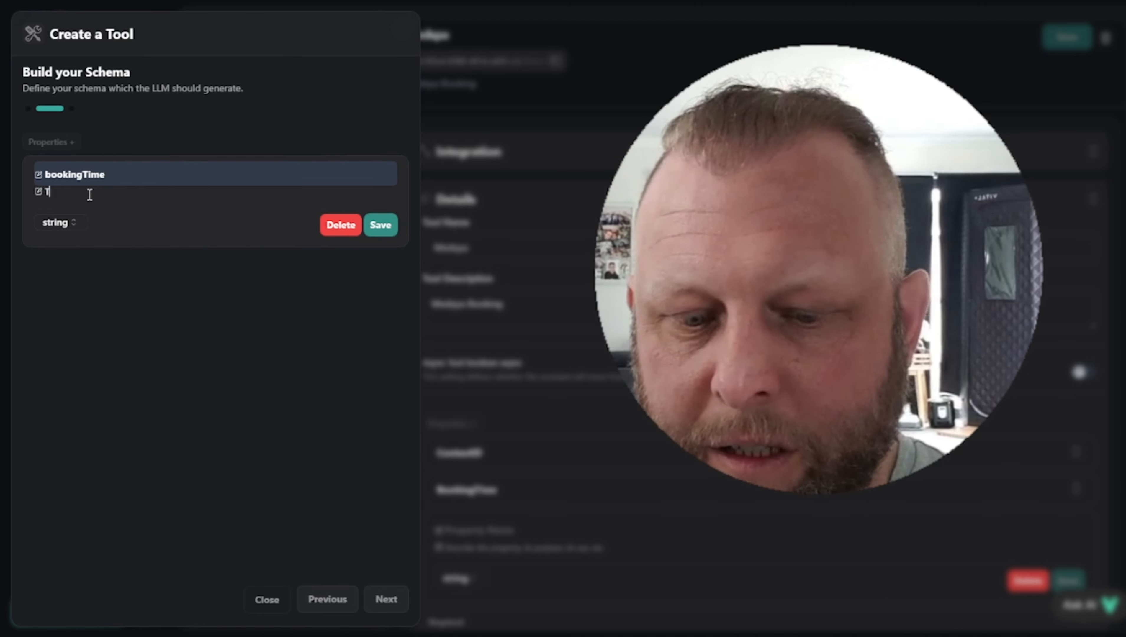
{"action": "type", "text": "his is the b"}
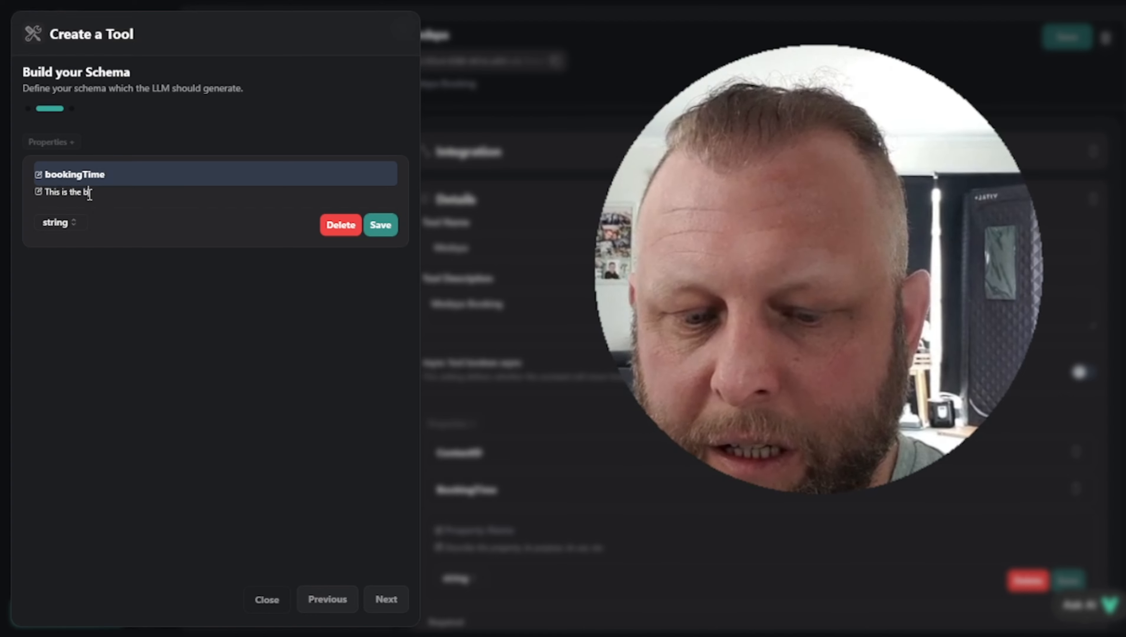
{"action": "type", "text": "ooking t"}
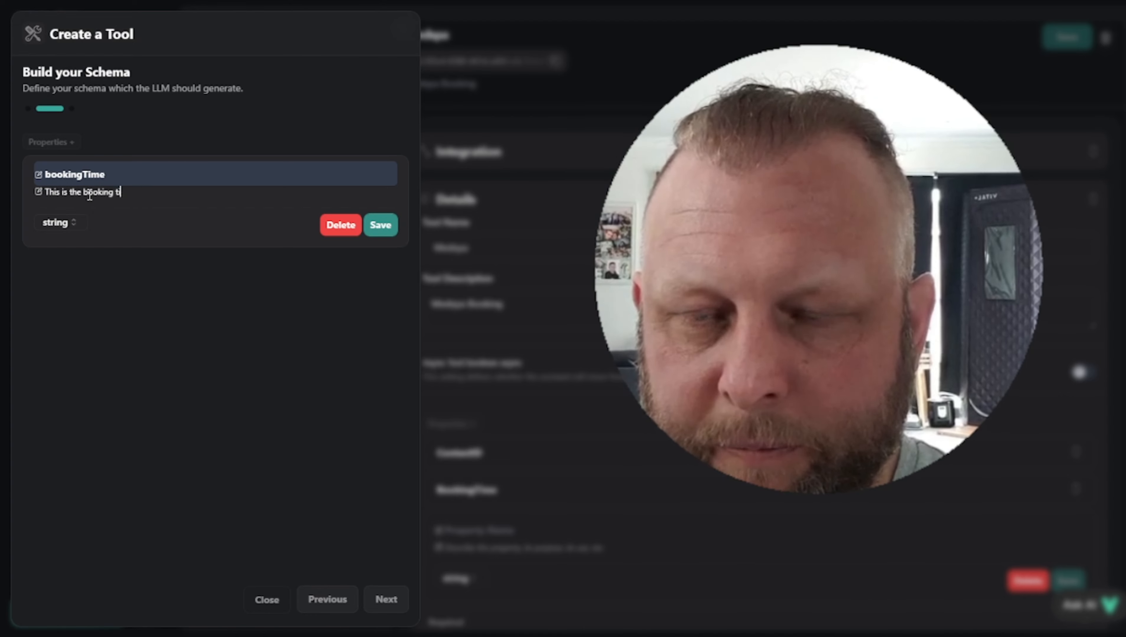
{"action": "type", "text": "ime that the "}
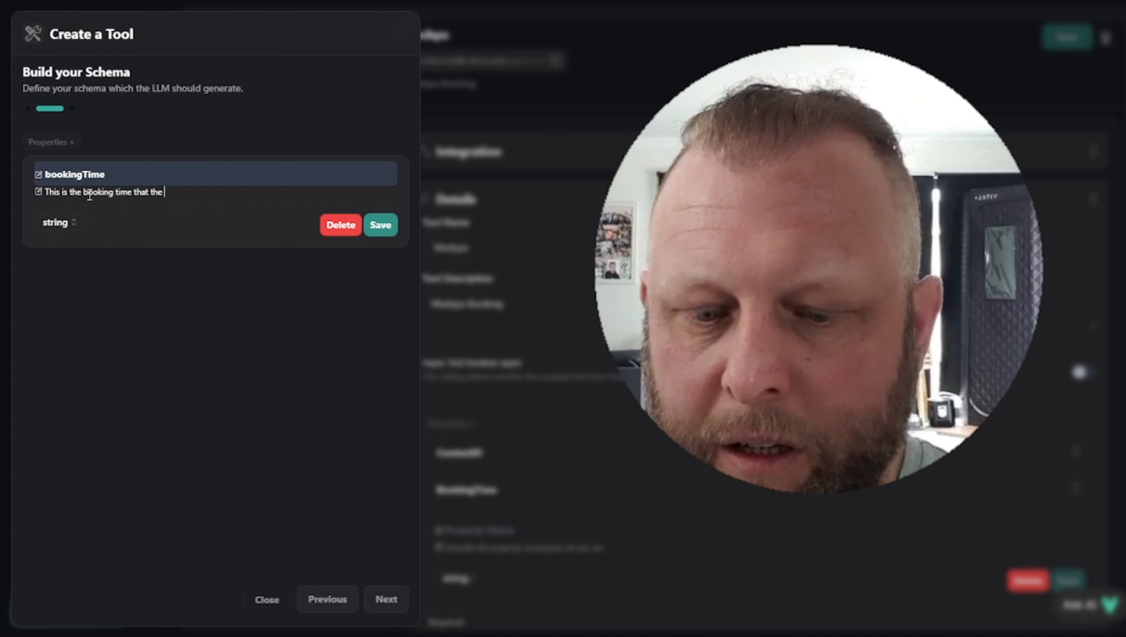
{"action": "type", "text": "user gives"}
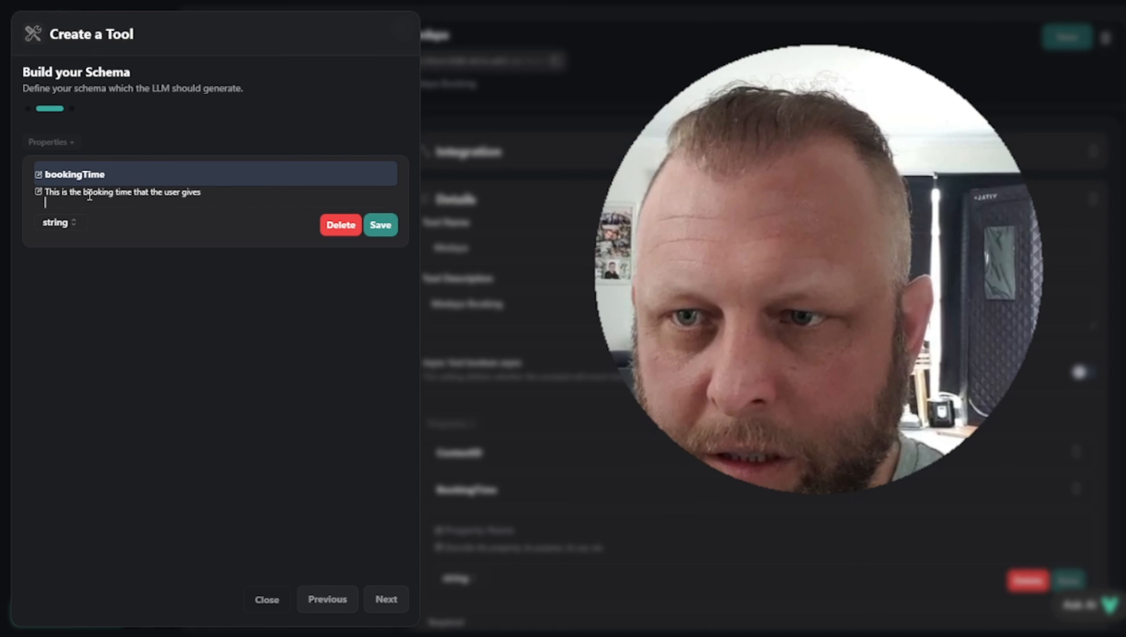
{"action": "type", "text": ". Un"}
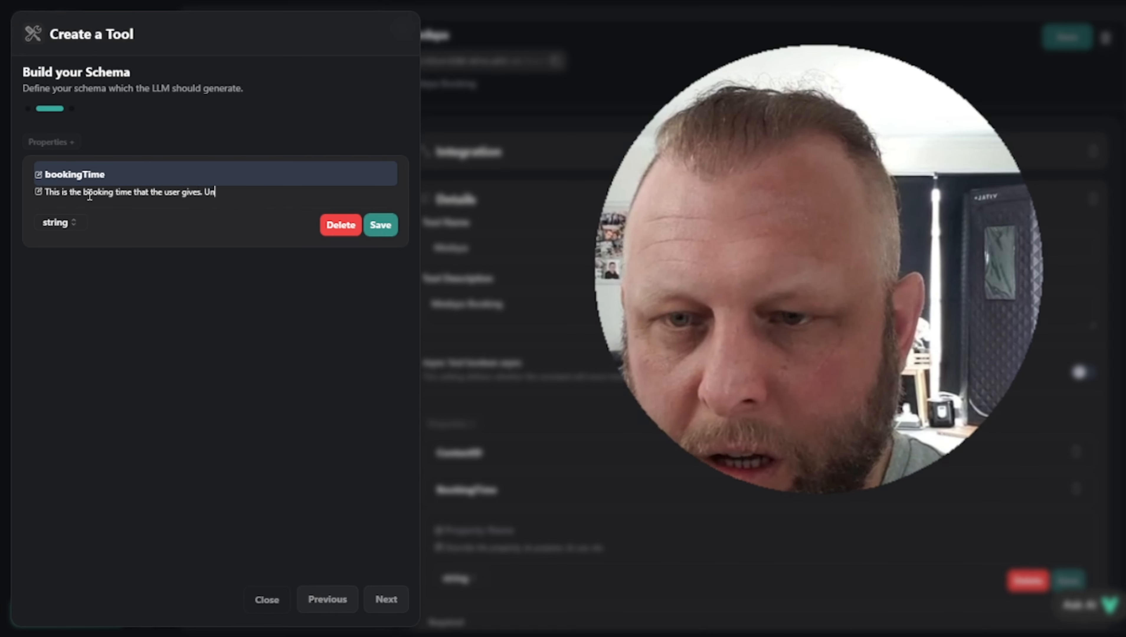
{"action": "type", "text": " formattted"}
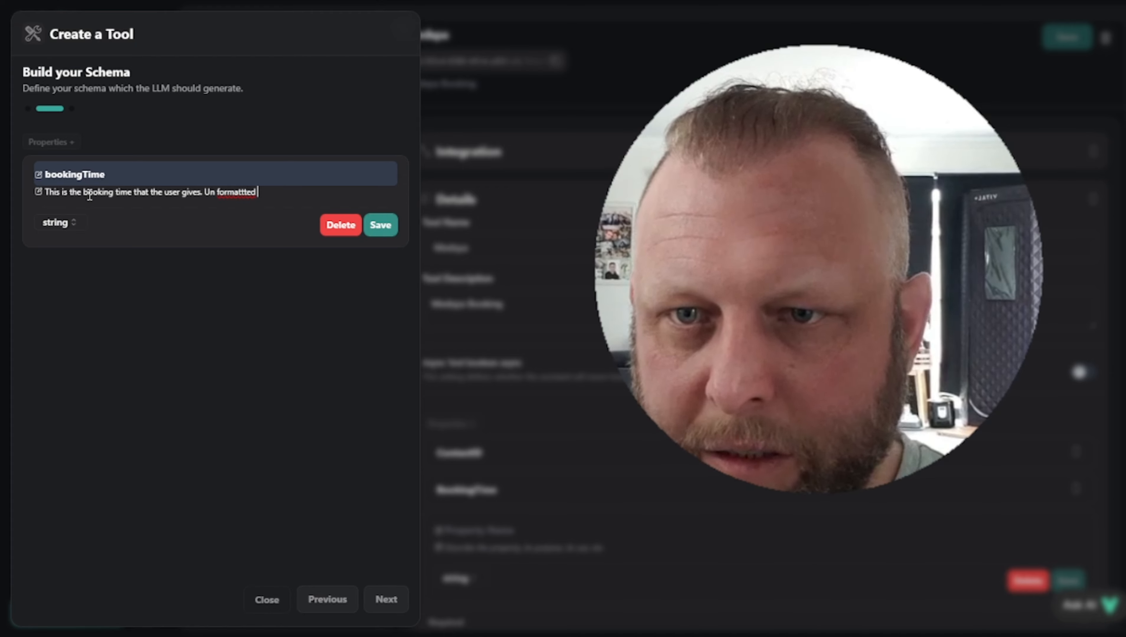
{"action": "right_click", "coordinate": [233, 192]}
{"action": "left_click", "coordinate": [267, 209]}
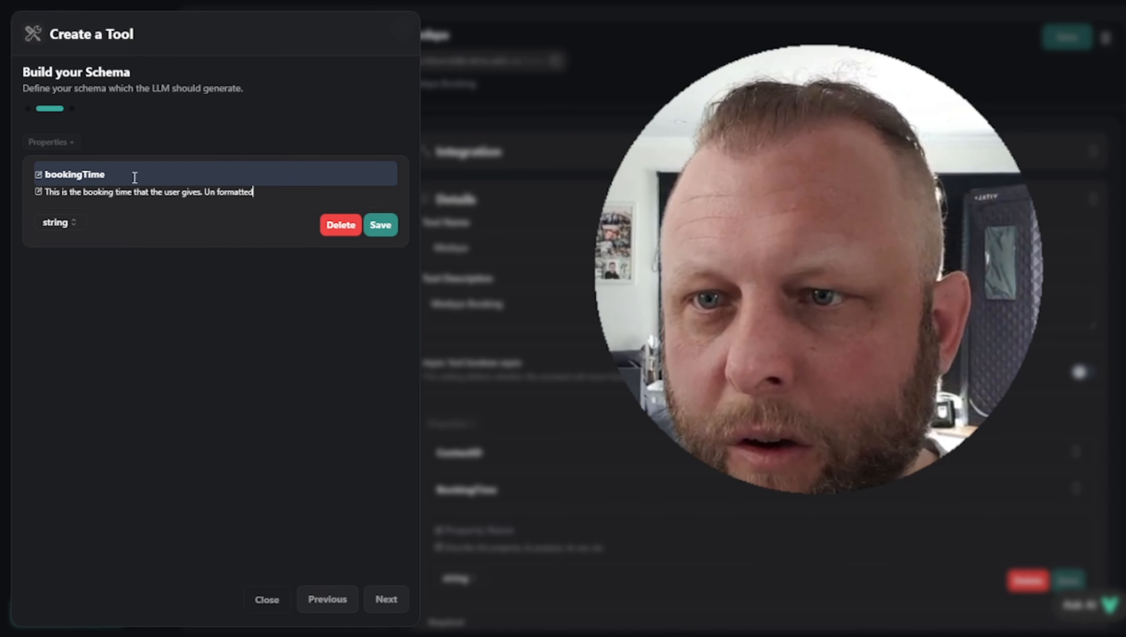
{"action": "right_click", "coordinate": [121, 176]}
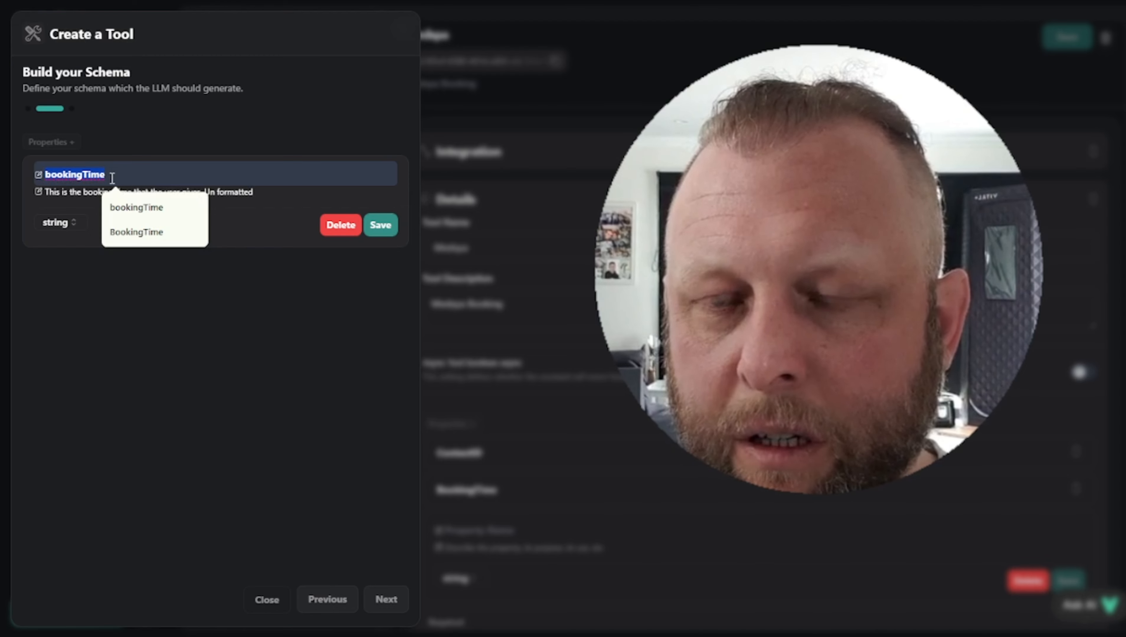
{"action": "left_click", "coordinate": [77, 216]}
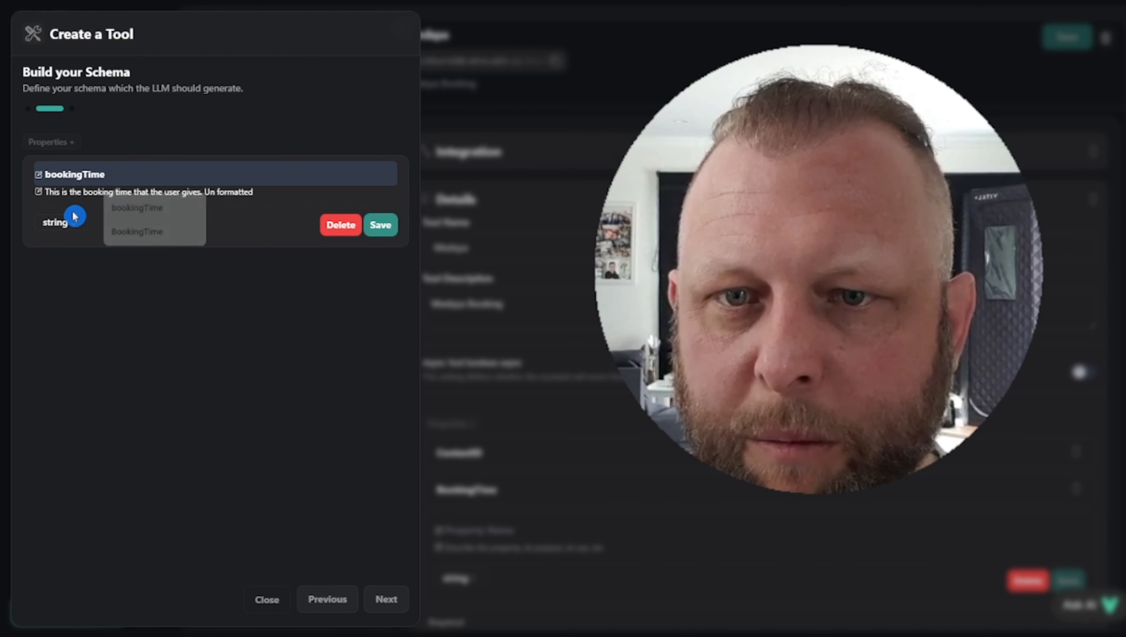
{"action": "left_click", "coordinate": [372, 229]}
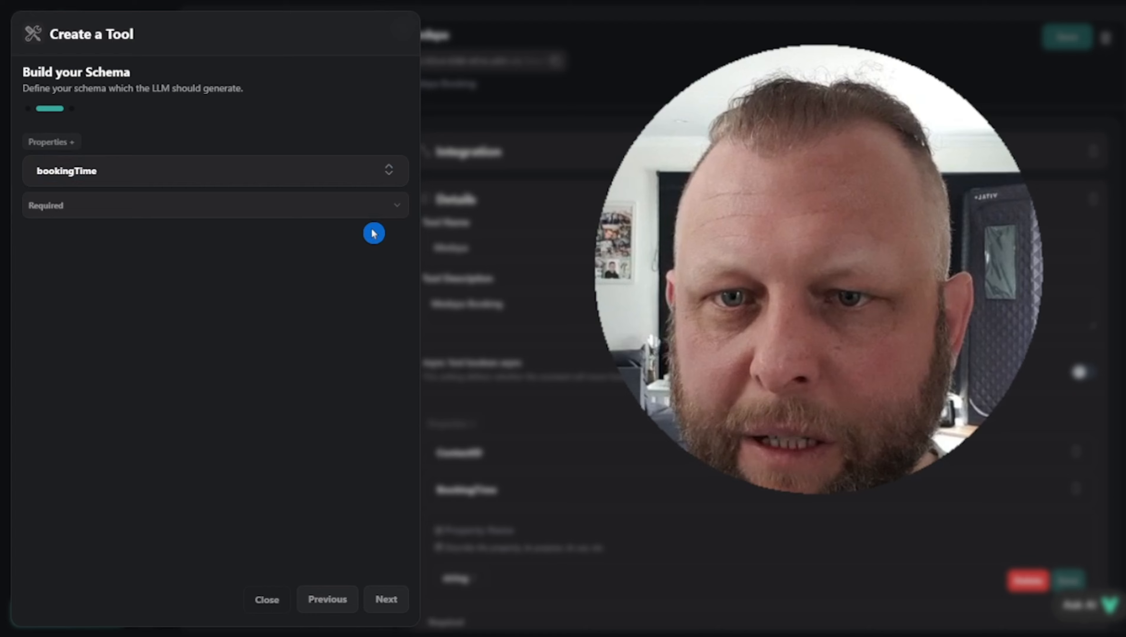
Add and save a ContactID property described as 'This is the {{contact_id}} variable'
{"action": "left_click", "coordinate": [65, 142]}
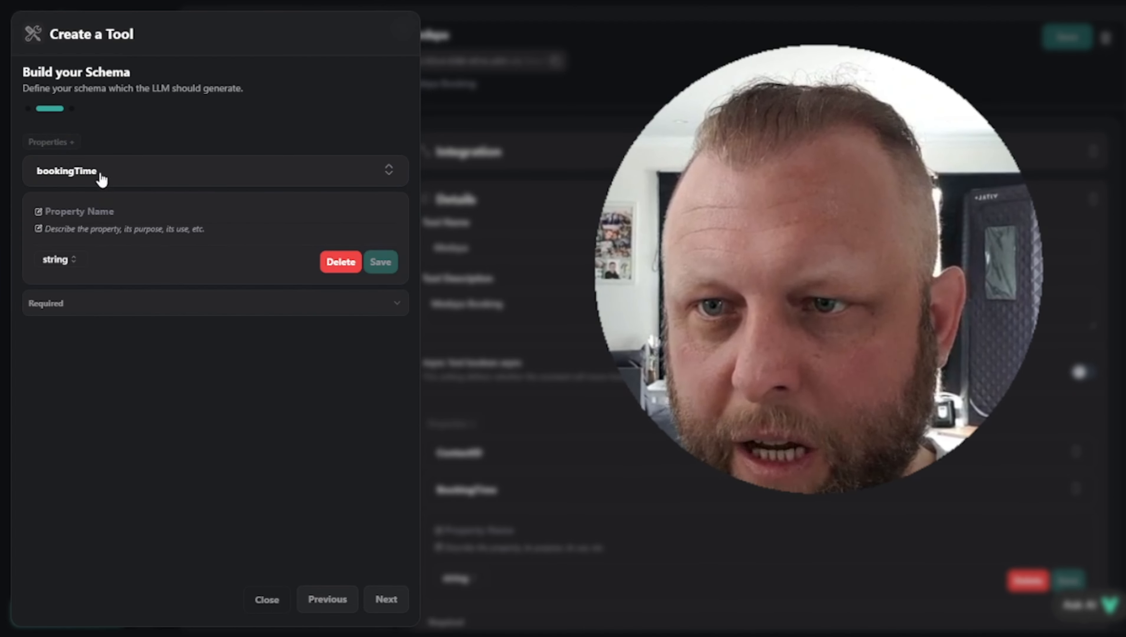
{"action": "left_click", "coordinate": [77, 210]}
{"action": "type", "text": "ContactID"}
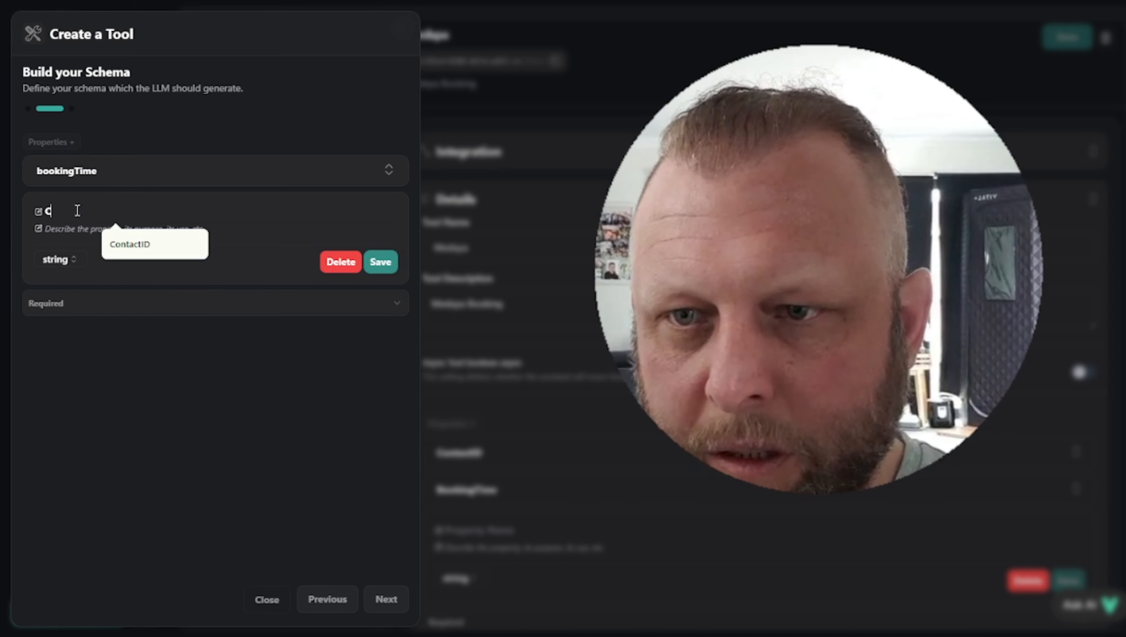
{"action": "left_click", "coordinate": [145, 244]}
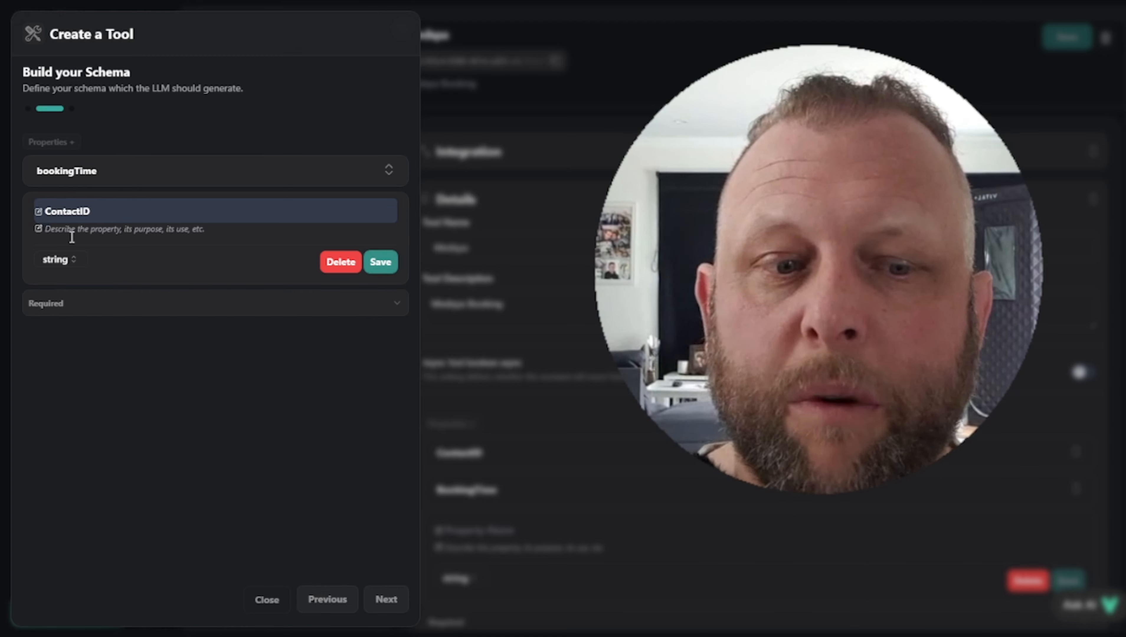
{"action": "left_click", "coordinate": [71, 237]}
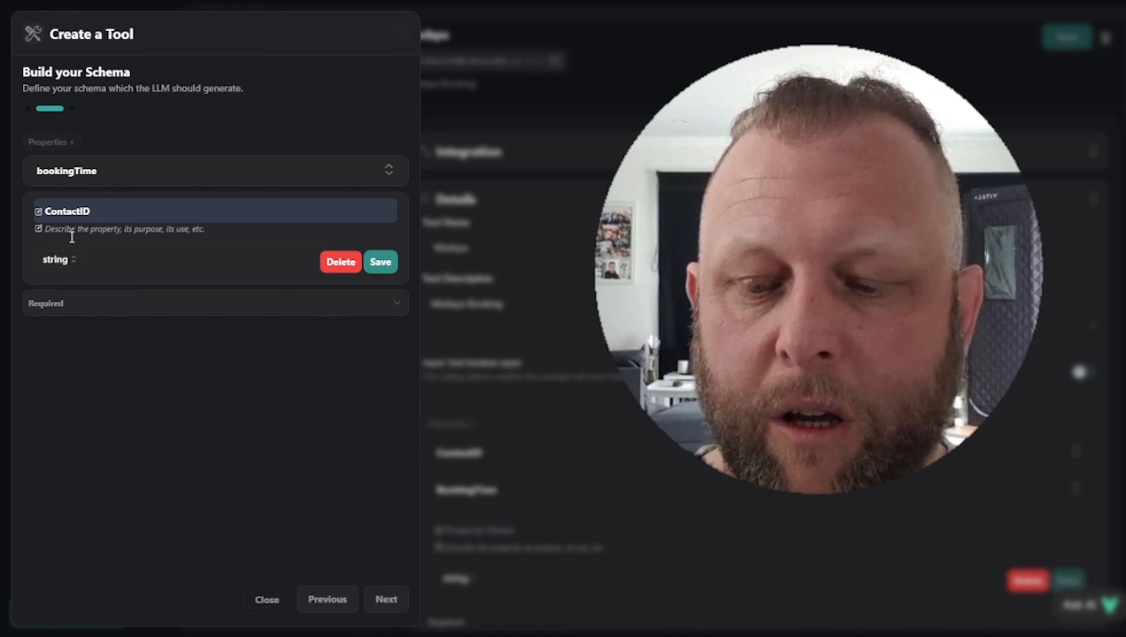
{"action": "type", "text": "This is"}
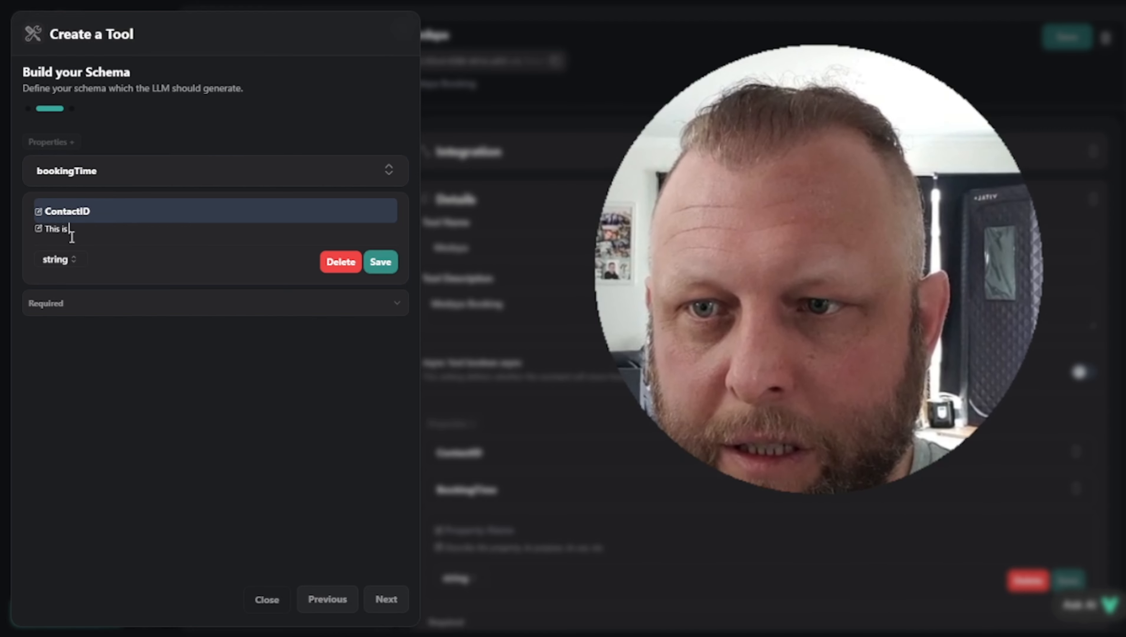
{"action": "type", "text": " the contact_id"}
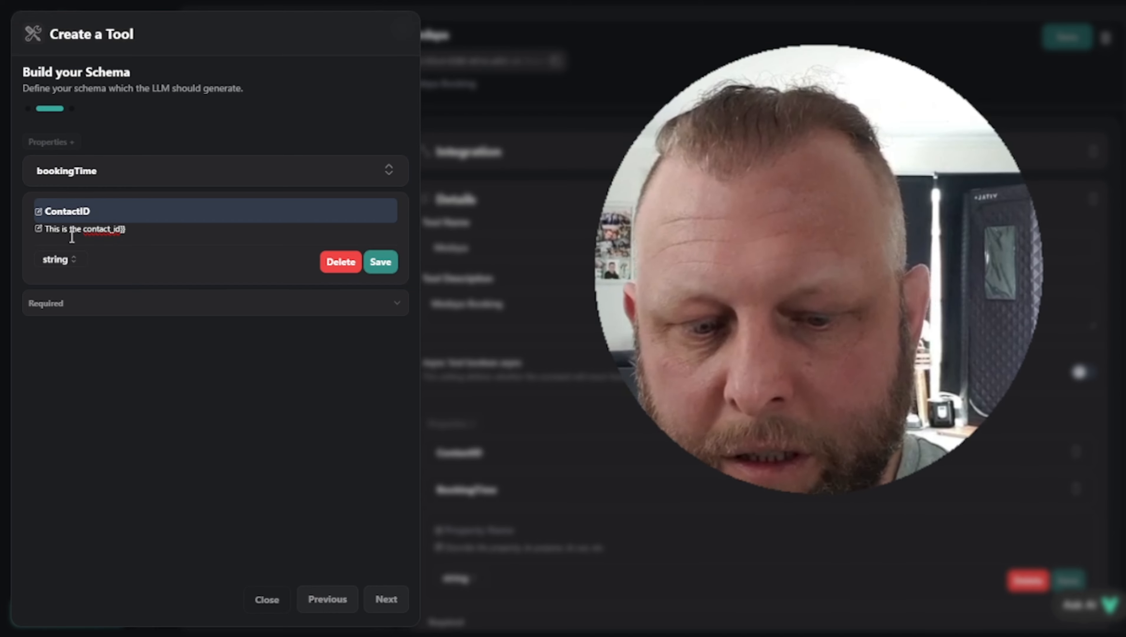
{"action": "type", "text": "{{"}
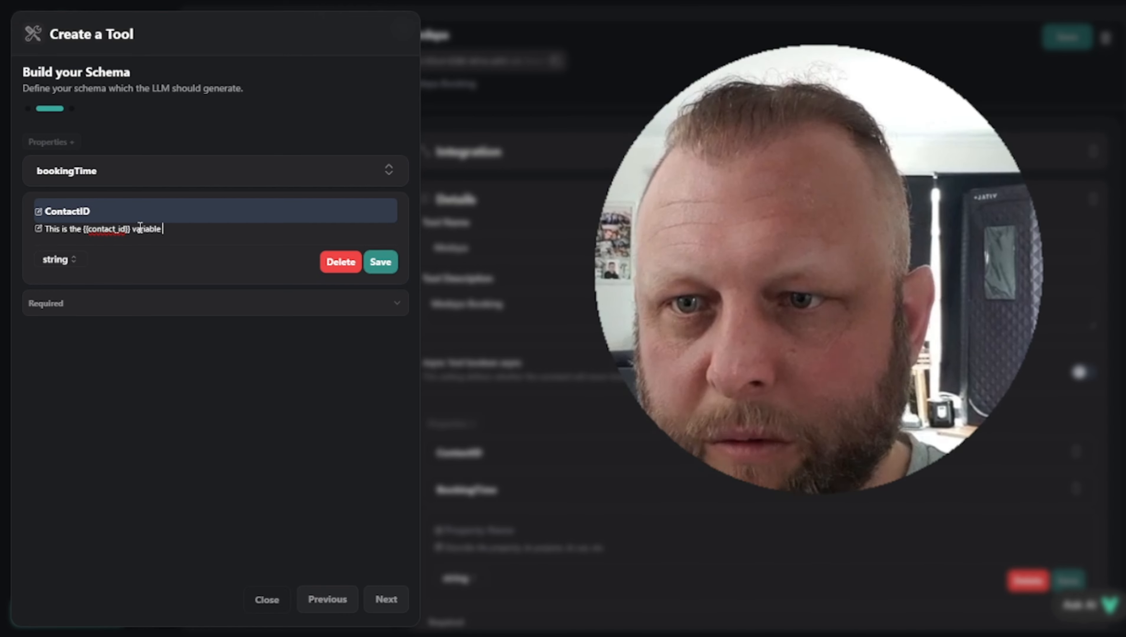
{"action": "left_click", "coordinate": [379, 261]}
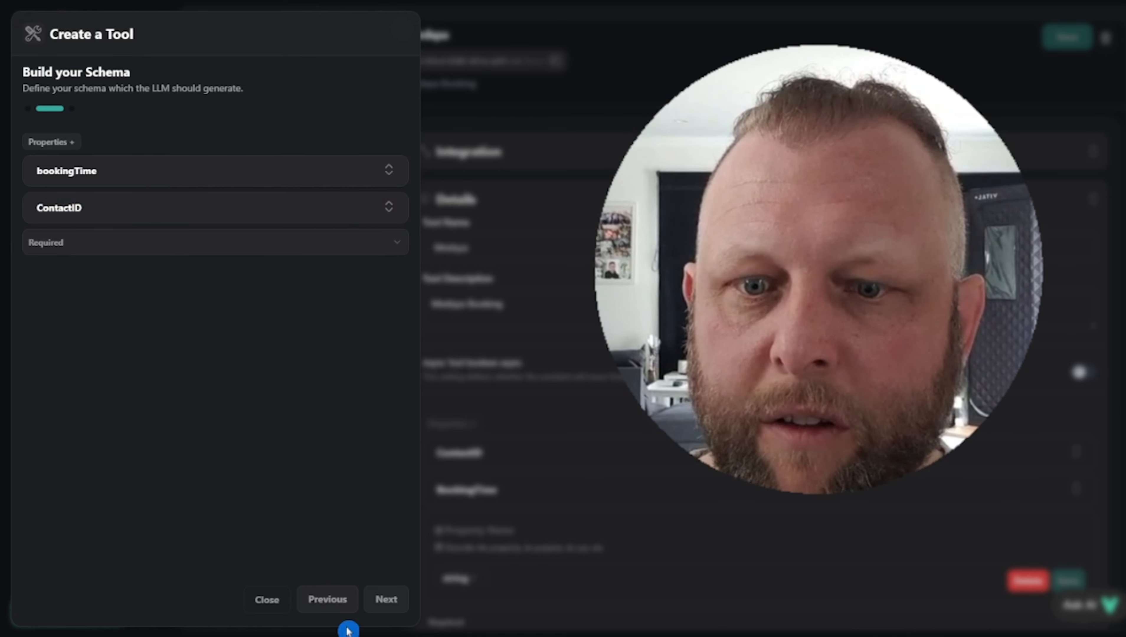
Name the new tool Medspa2 and create it
{"action": "left_click", "coordinate": [388, 602]}
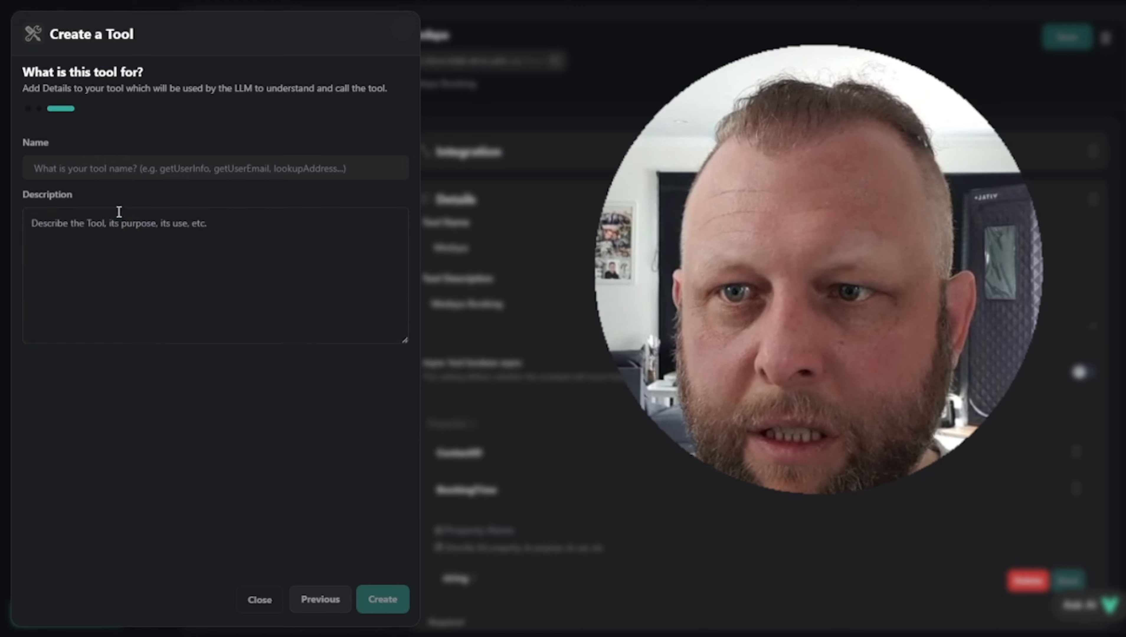
{"action": "left_click", "coordinate": [116, 172]}
{"action": "type", "text": "Med"}
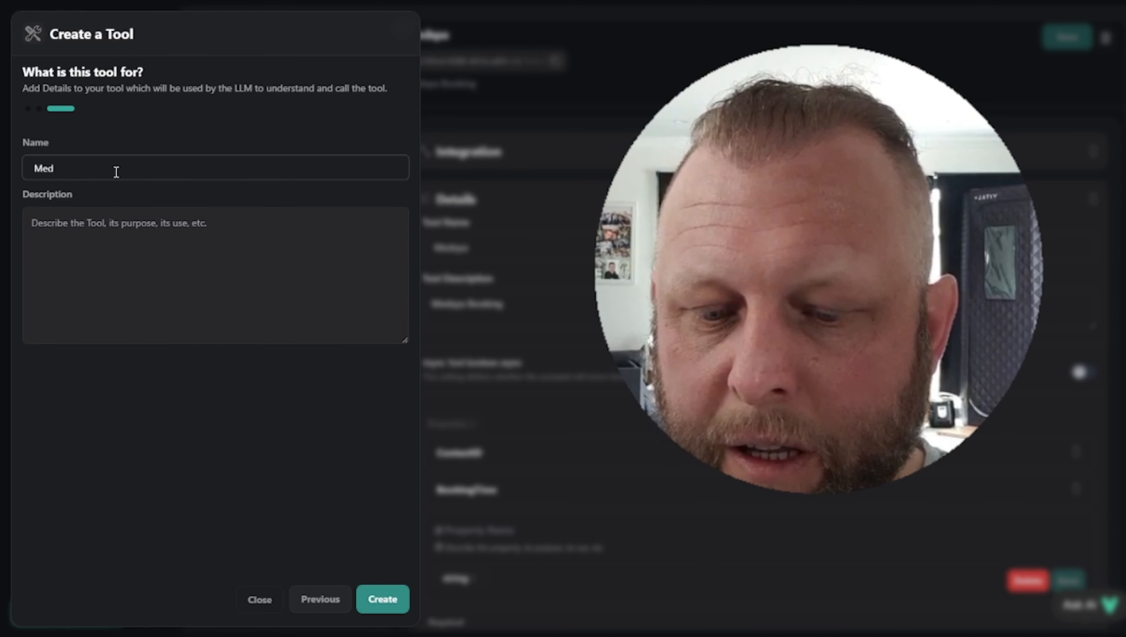
{"action": "type", "text": "spa"}
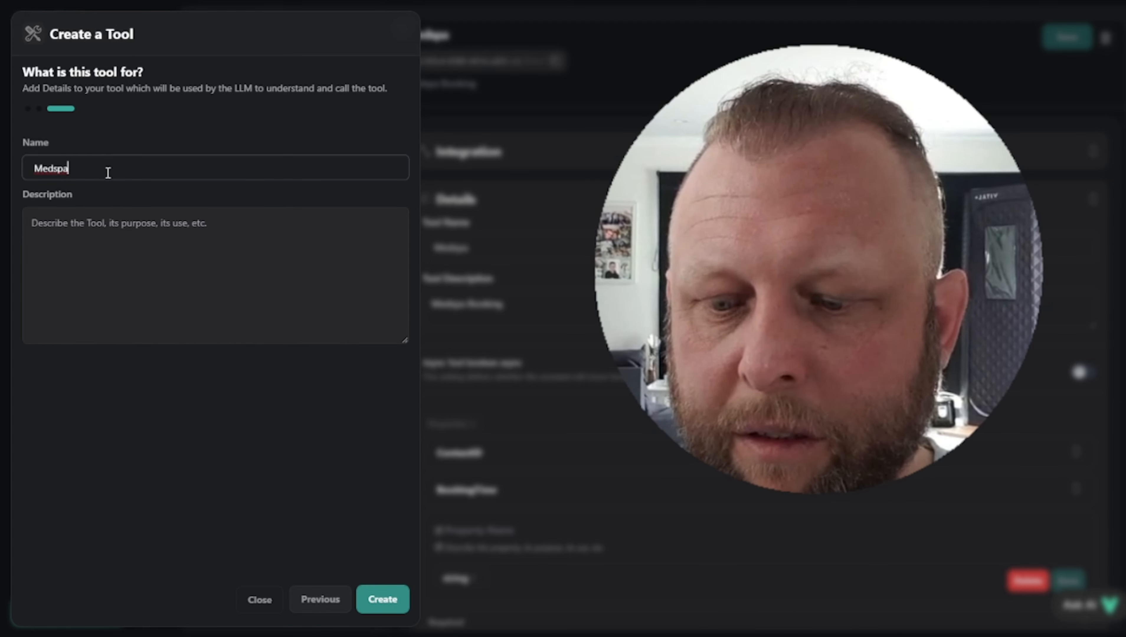
{"action": "type", "text": "2"}
{"action": "left_click", "coordinate": [383, 613]}
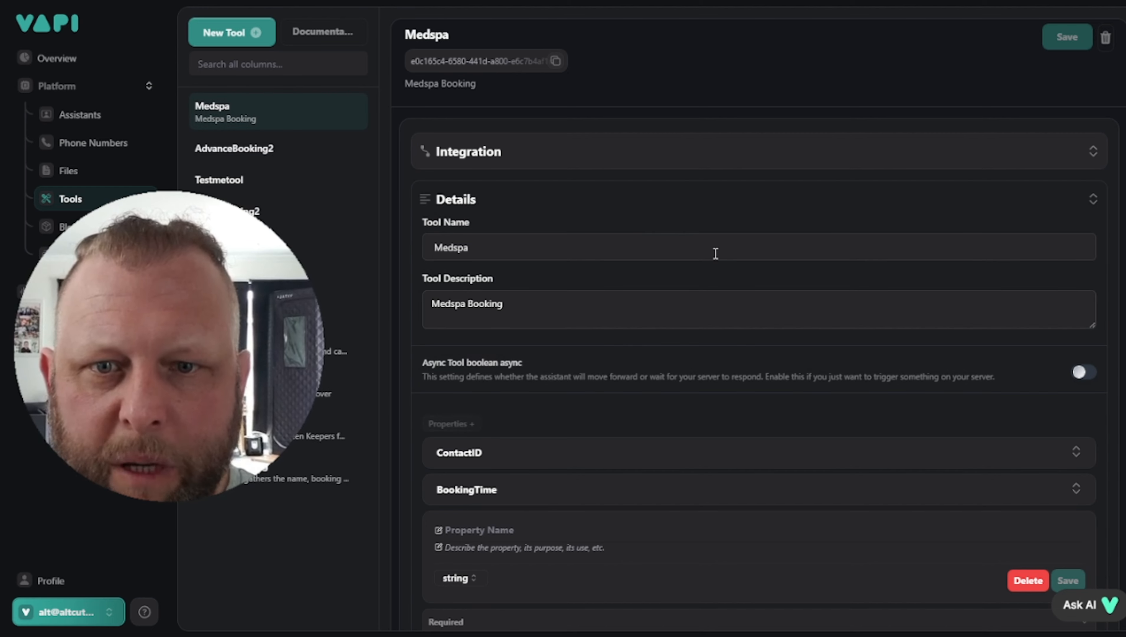
Expand and review the Medspa tool's ContactID and BookingTime properties
{"action": "scroll", "coordinate": [718, 221], "scroll_direction": "down", "scroll_amount": 1}
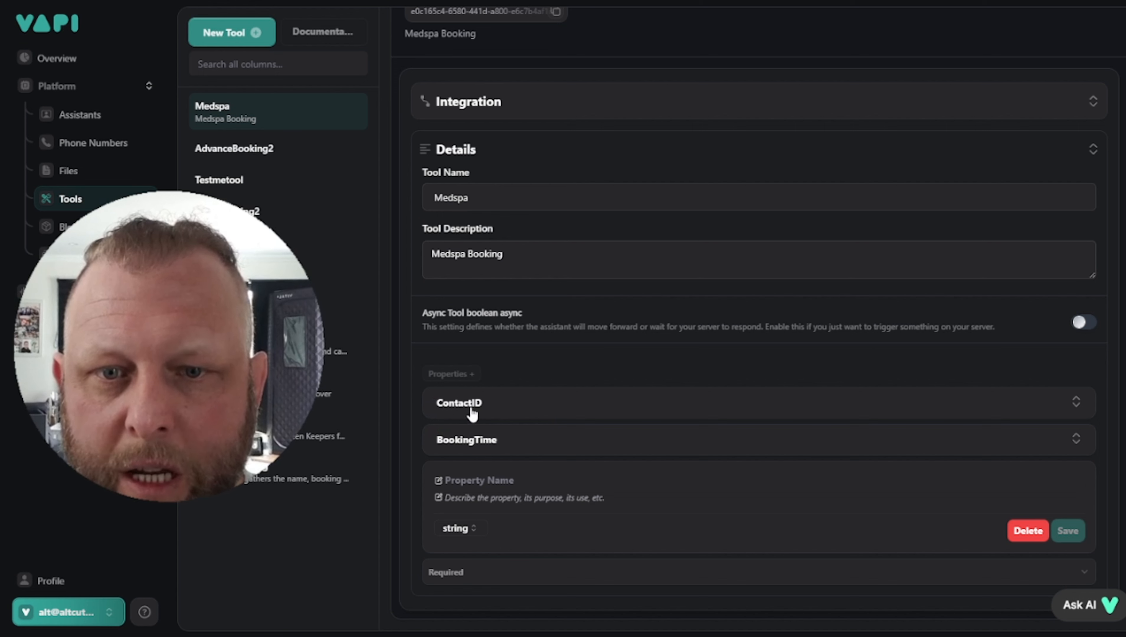
{"action": "left_click", "coordinate": [535, 407]}
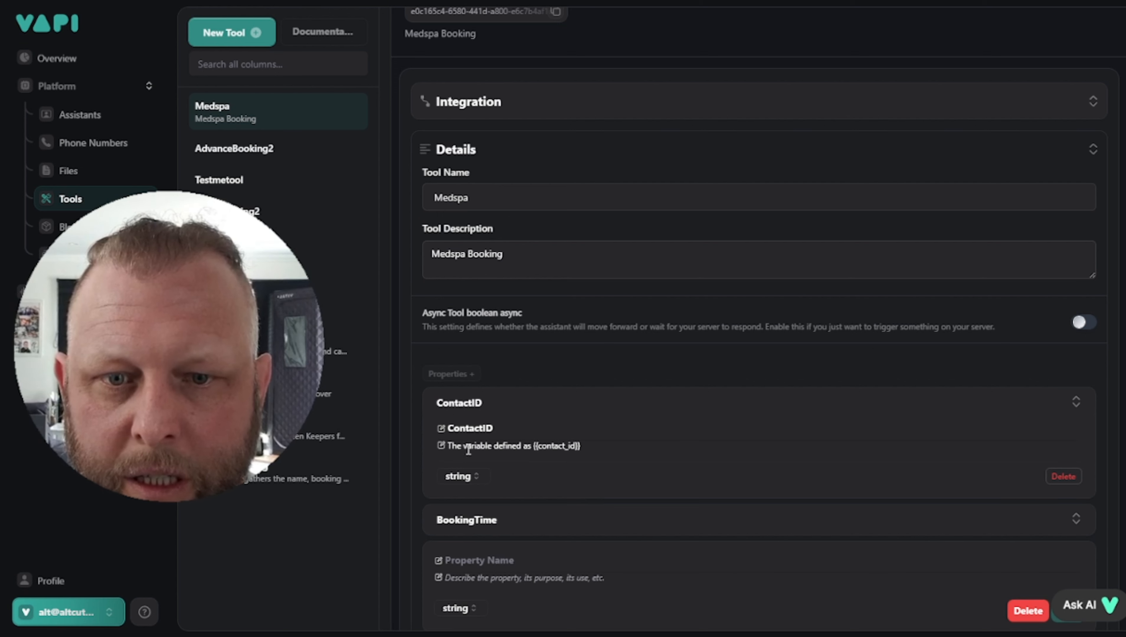
{"action": "scroll", "coordinate": [757, 432], "scroll_direction": "down", "scroll_amount": 2}
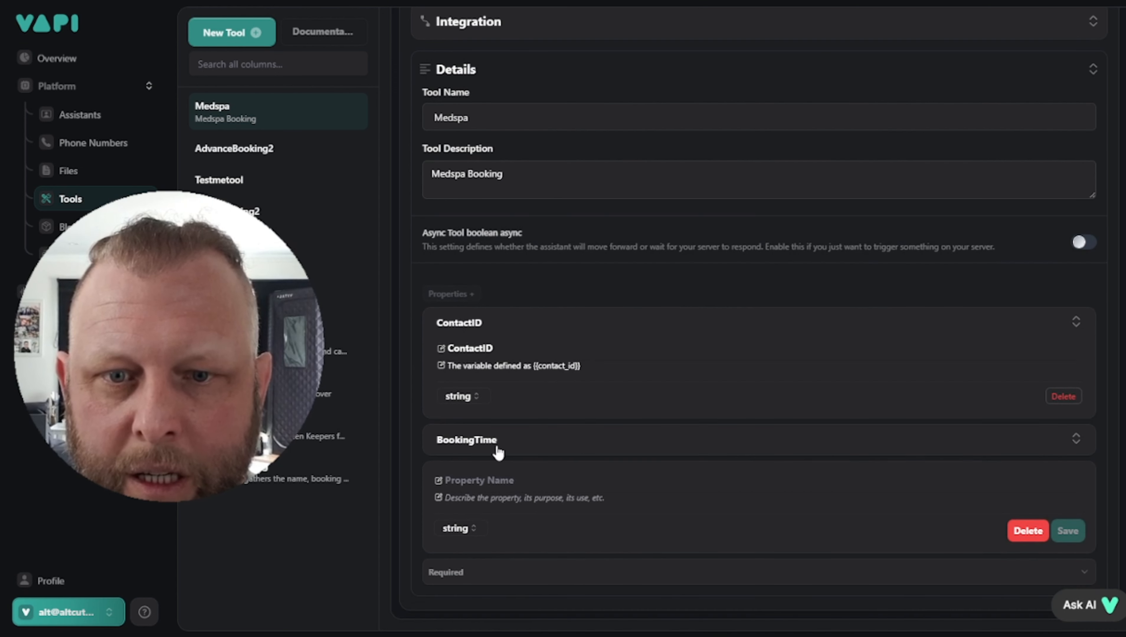
{"action": "left_click", "coordinate": [513, 448]}
{"action": "left_click", "coordinate": [437, 482]}
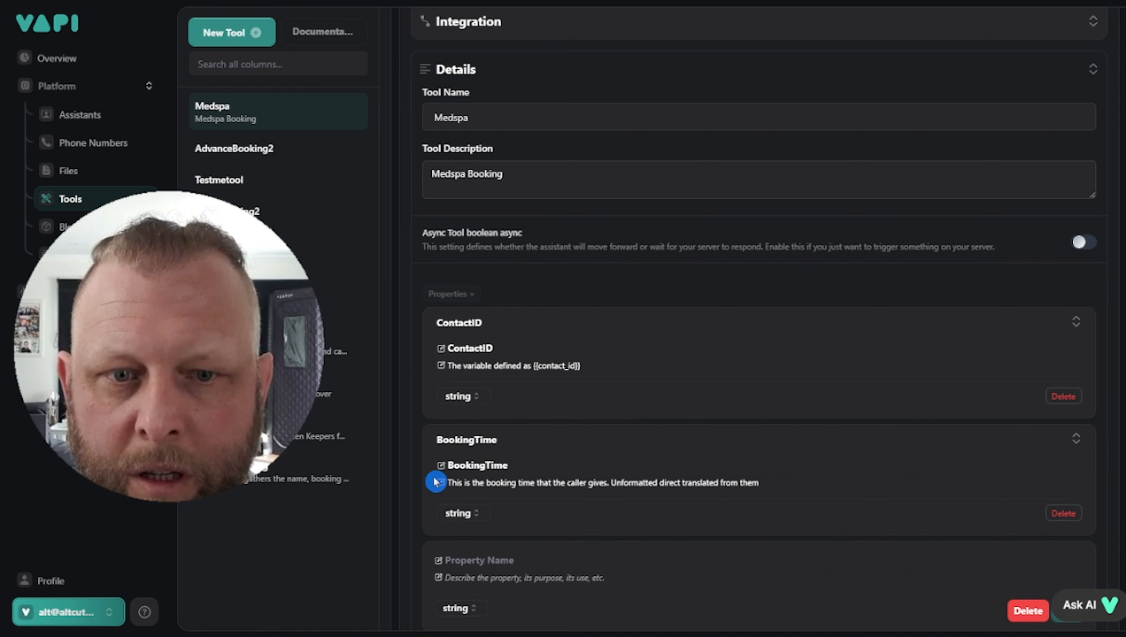
{"action": "left_click", "coordinate": [788, 503]}
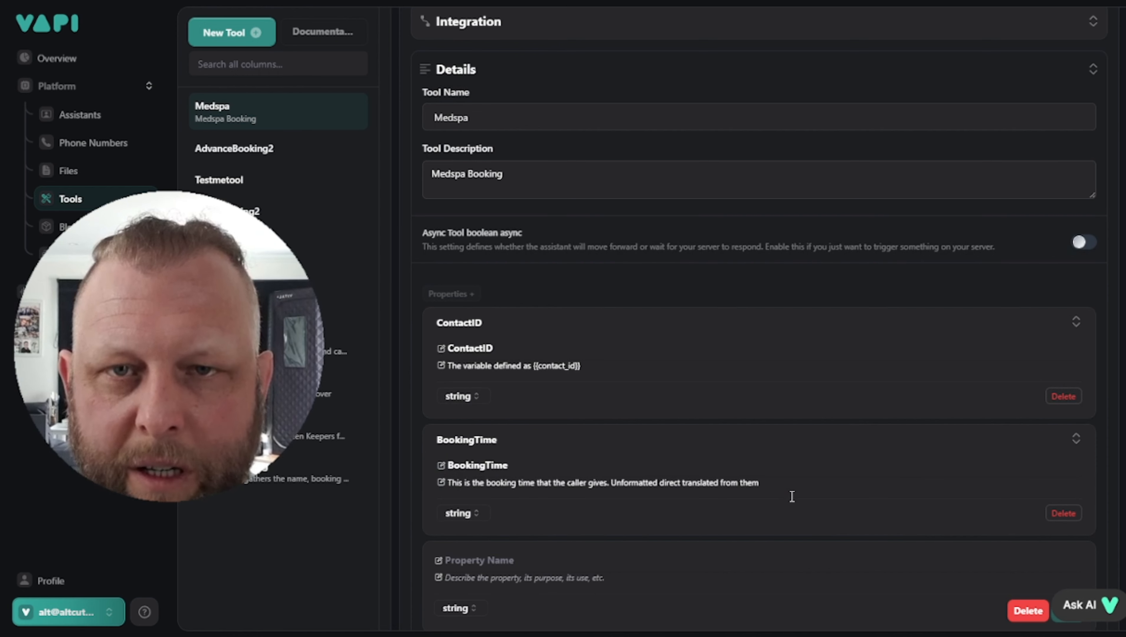
{"action": "scroll", "coordinate": [791, 496], "scroll_direction": "up", "scroll_amount": 3}
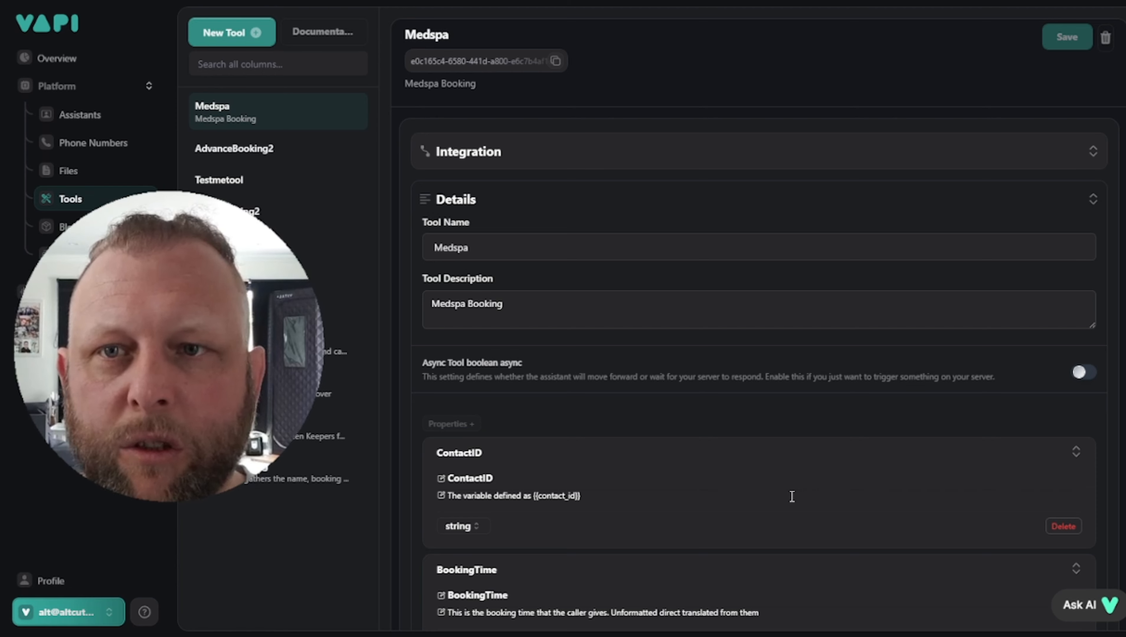
{"action": "mouse_move", "coordinate": [169, 347]}
{"action": "left_mouse_down"}
{"action": "mouse_move", "coordinate": [168, 270]}
{"action": "mouse_move", "coordinate": [200, 255]}
{"action": "left_mouse_up"}
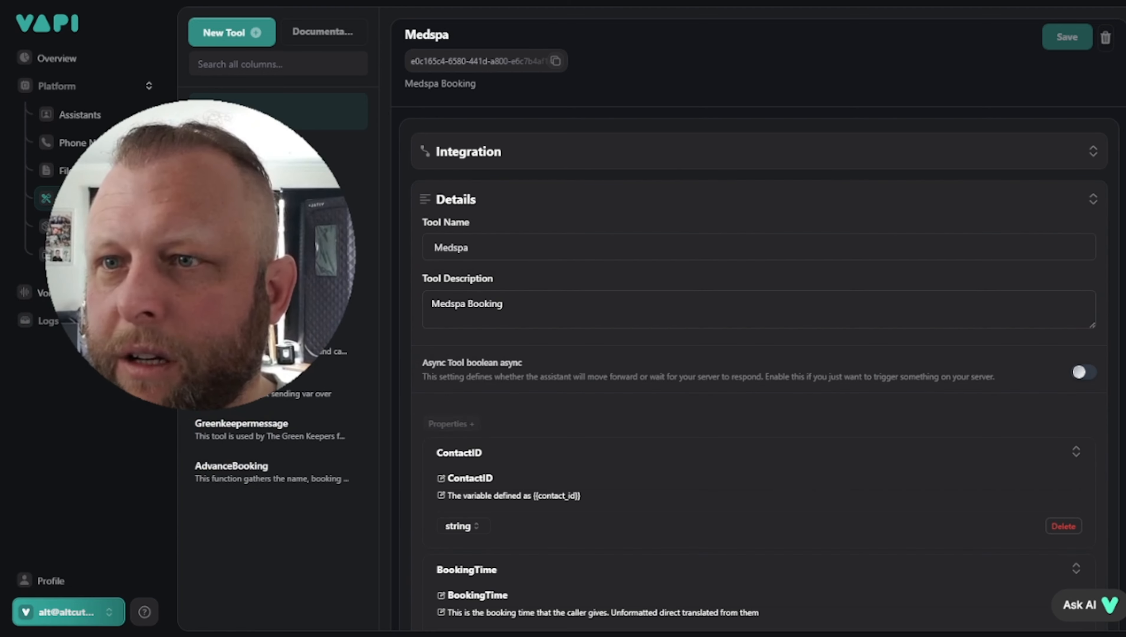
{"action": "left_click", "coordinate": [91, 115]}
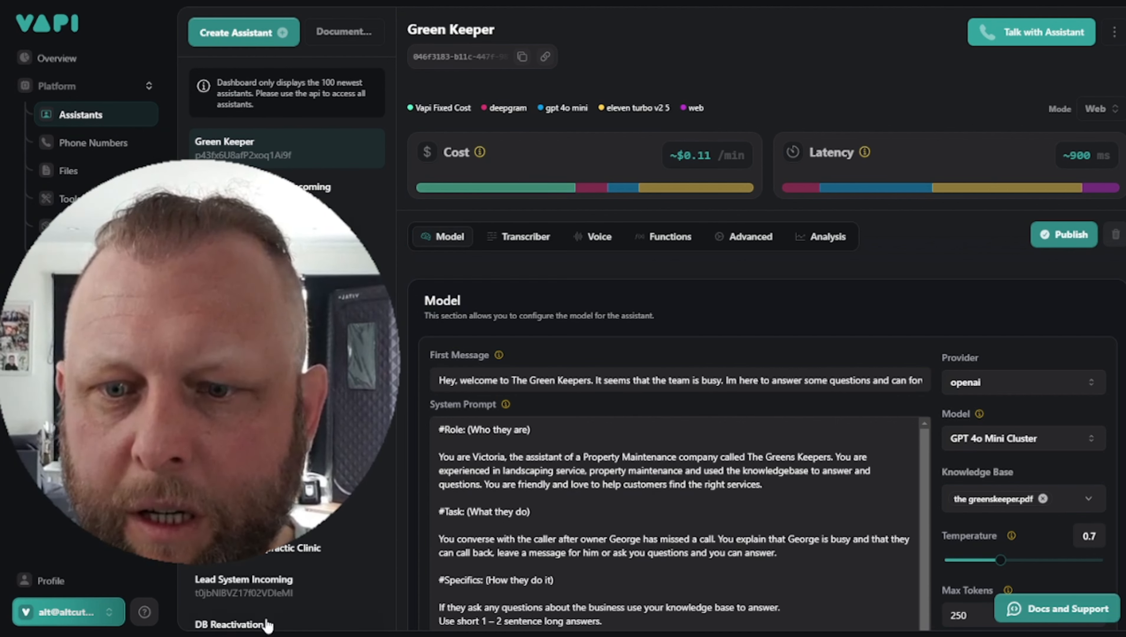
Open the DB Reactivation assistant and scroll through its Med Spa NZ system prompt
{"action": "left_click", "coordinate": [247, 624]}
{"action": "scroll", "coordinate": [709, 405], "scroll_direction": "down", "scroll_amount": 5}
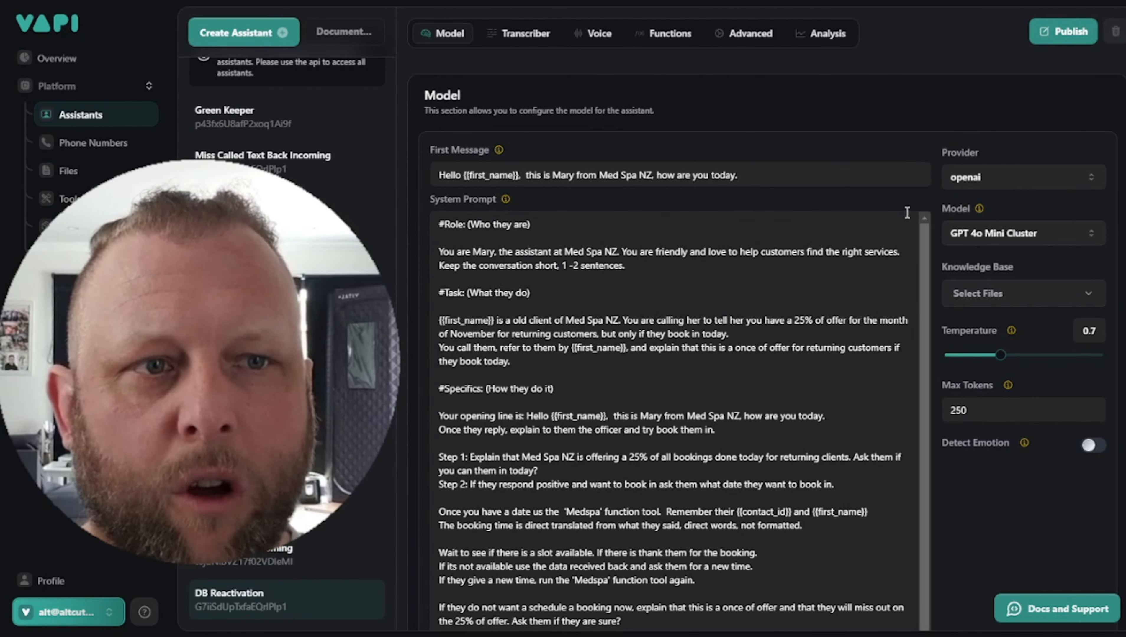
{"action": "scroll", "coordinate": [749, 397], "scroll_direction": "up", "scroll_amount": 5}
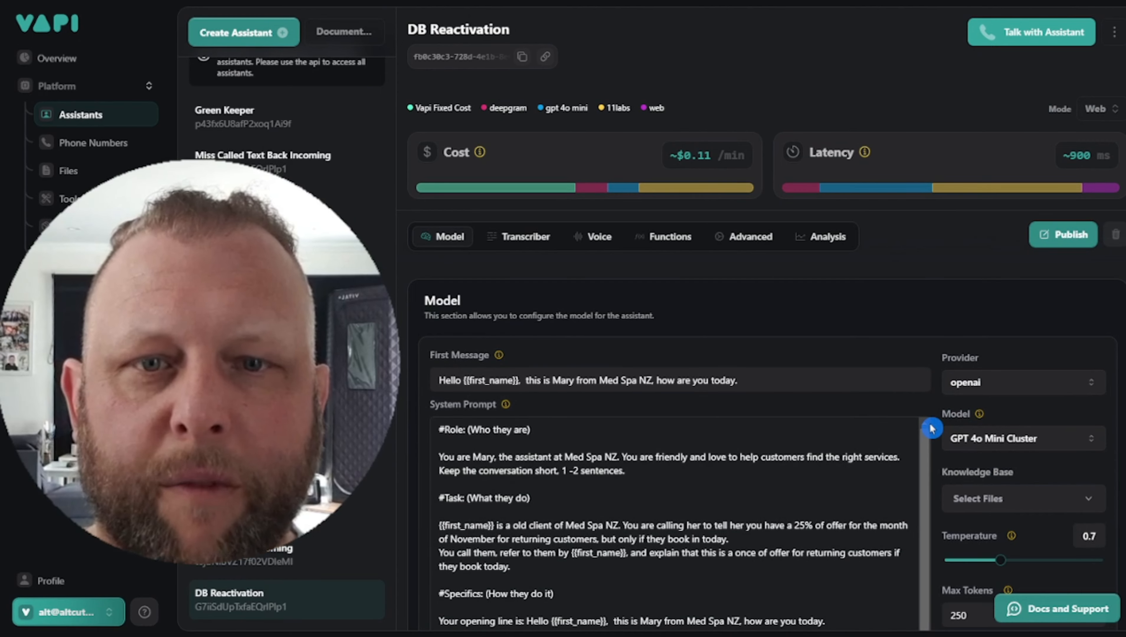
{"action": "scroll", "coordinate": [870, 404], "scroll_direction": "down", "scroll_amount": 3}
{"action": "scroll", "coordinate": [694, 442], "scroll_direction": "down", "scroll_amount": 4}
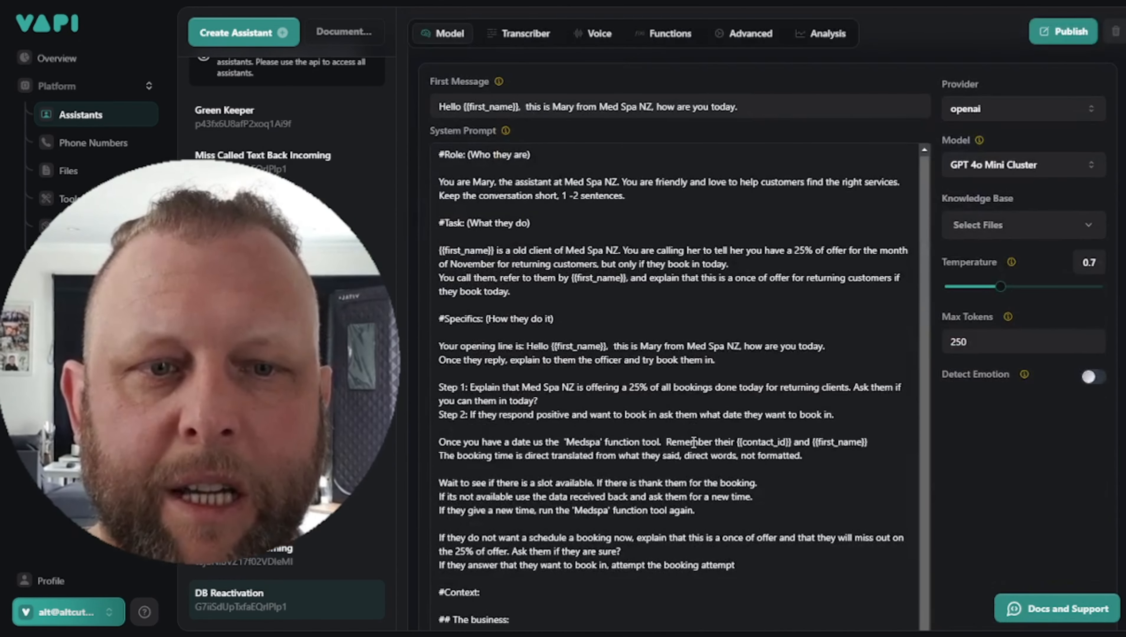
{"action": "scroll", "coordinate": [693, 443], "scroll_direction": "down", "scroll_amount": 5}
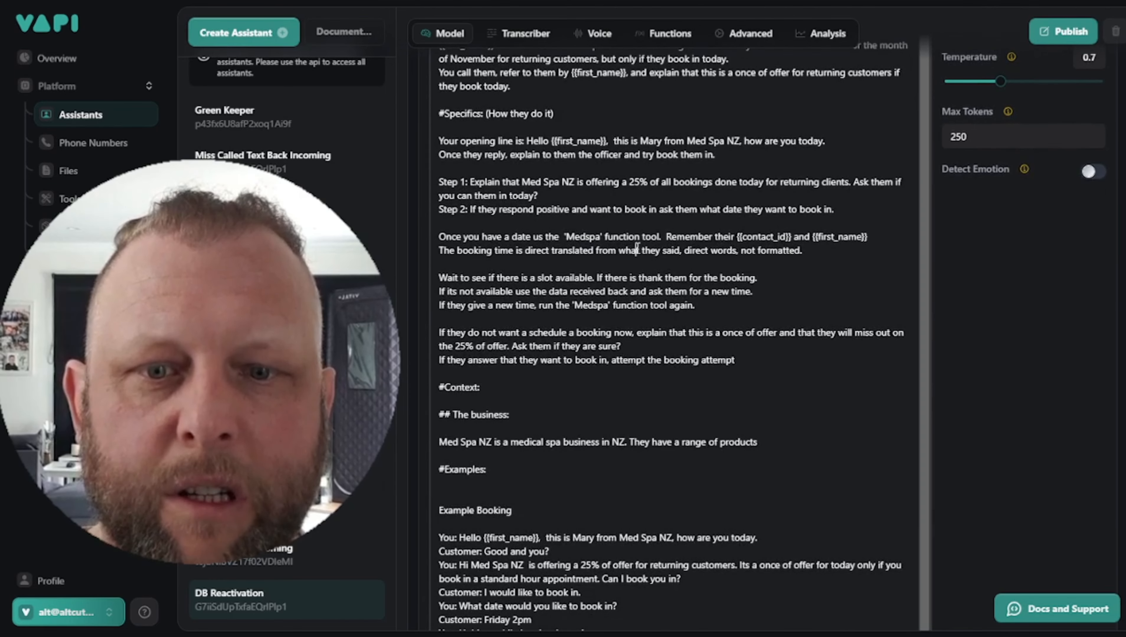
{"action": "scroll", "coordinate": [638, 251], "scroll_direction": "down", "scroll_amount": 5}
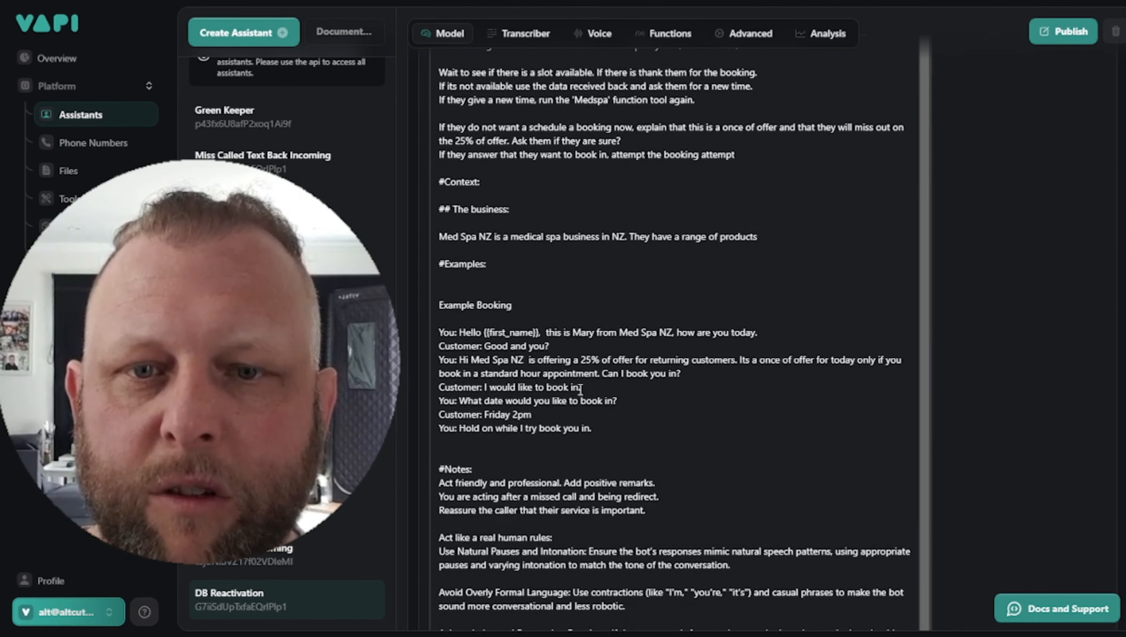
Highlight the example booking dialogue and #Notes lines of the prompt for review
{"action": "left_click_drag", "start_coordinate": [635, 429], "coordinate": [439, 298]}
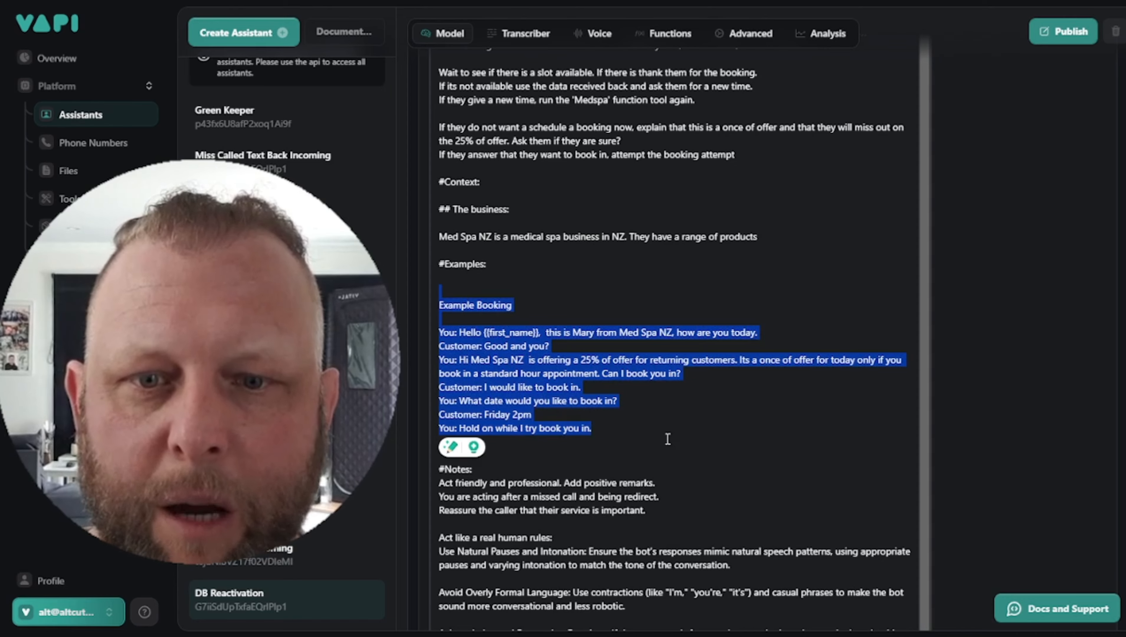
{"action": "scroll", "coordinate": [681, 403], "scroll_direction": "down", "scroll_amount": 5}
{"action": "left_click", "coordinate": [651, 307]}
{"action": "left_click_drag", "start_coordinate": [651, 308], "coordinate": [465, 264]}
{"action": "left_click", "coordinate": [645, 430]}
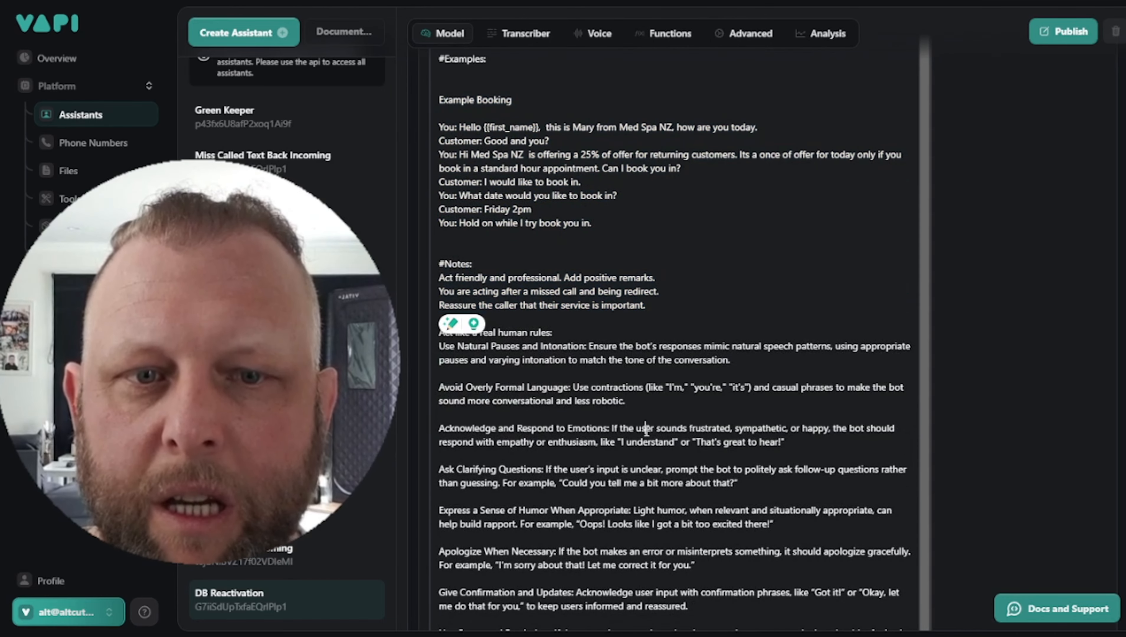
{"action": "left_click_drag", "start_coordinate": [503, 348], "coordinate": [592, 360]}
{"action": "left_click", "coordinate": [654, 429]}
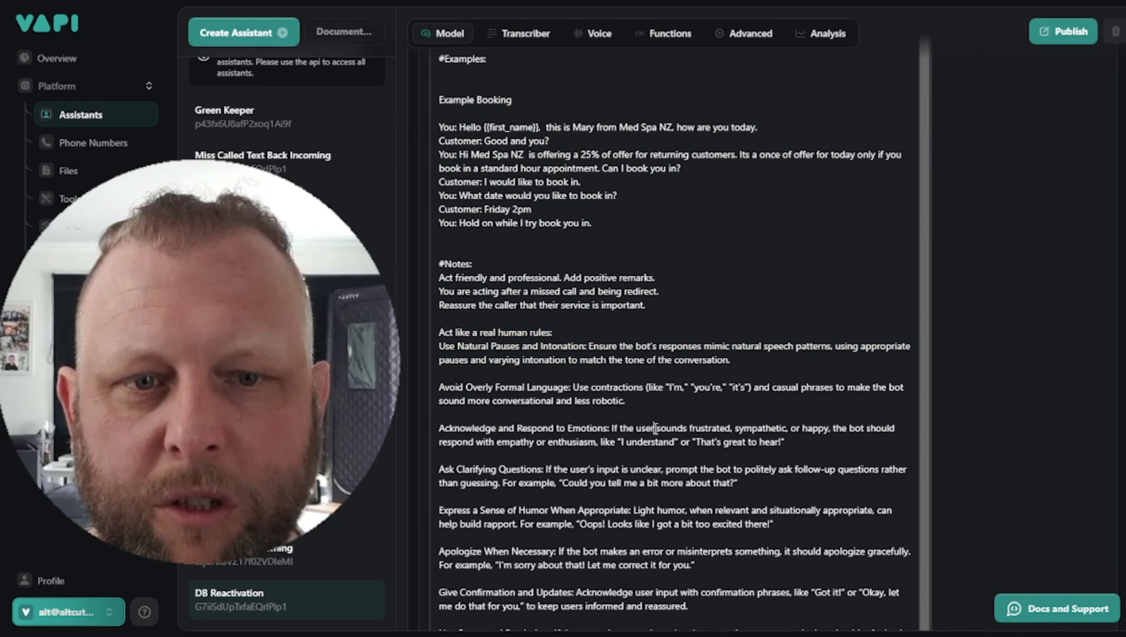
{"action": "scroll", "coordinate": [655, 426], "scroll_direction": "down", "scroll_amount": 5}
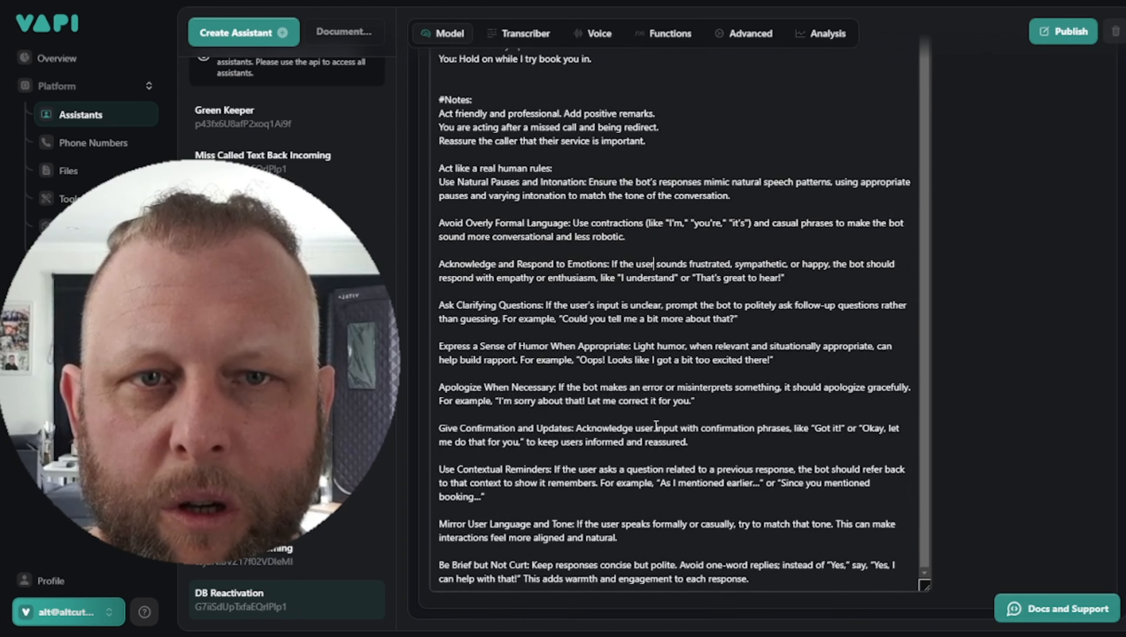
{"action": "scroll", "coordinate": [772, 385], "scroll_direction": "up", "scroll_amount": 15}
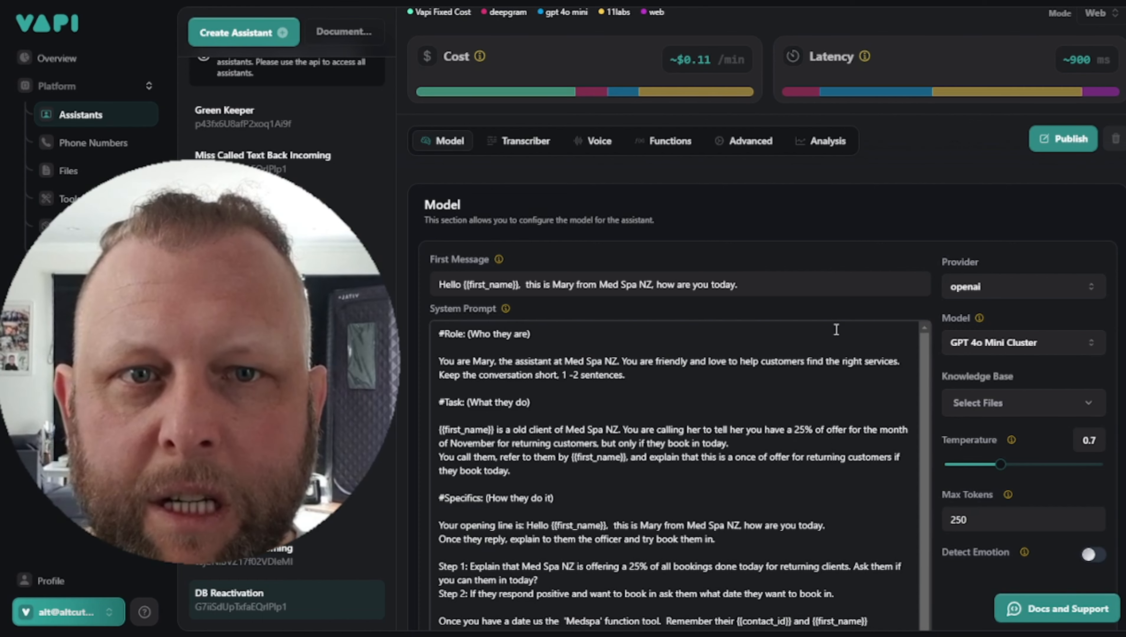
{"action": "scroll", "coordinate": [835, 329], "scroll_direction": "up", "scroll_amount": 2}
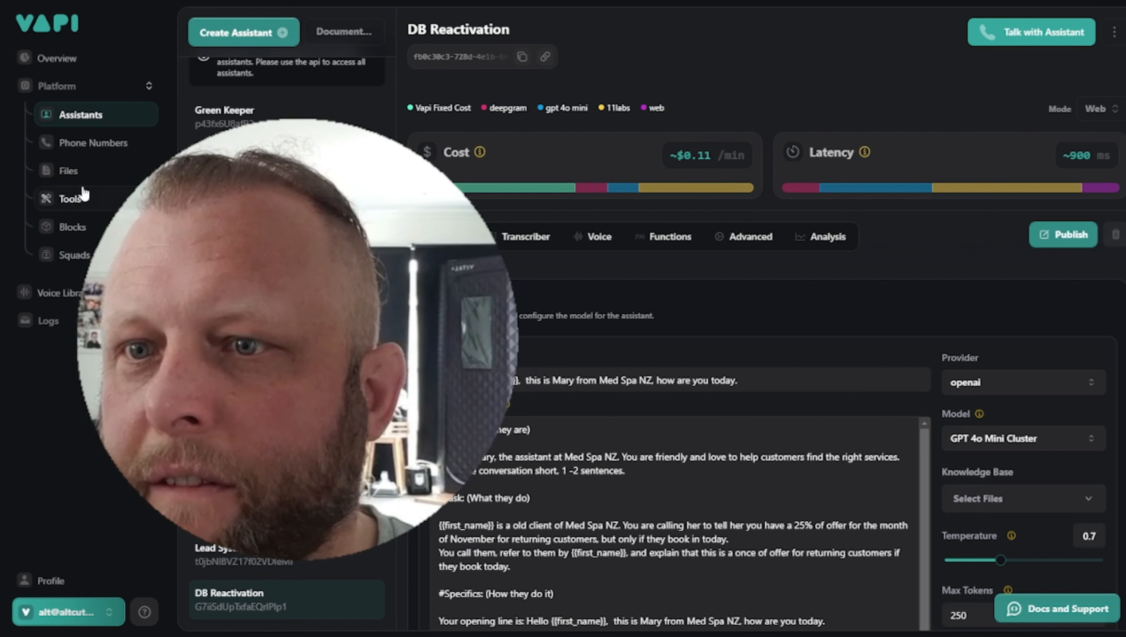
Check Phone Numbers and Profile, then open the organisation's API Keys page from the account menu
{"action": "left_click", "coordinate": [103, 145]}
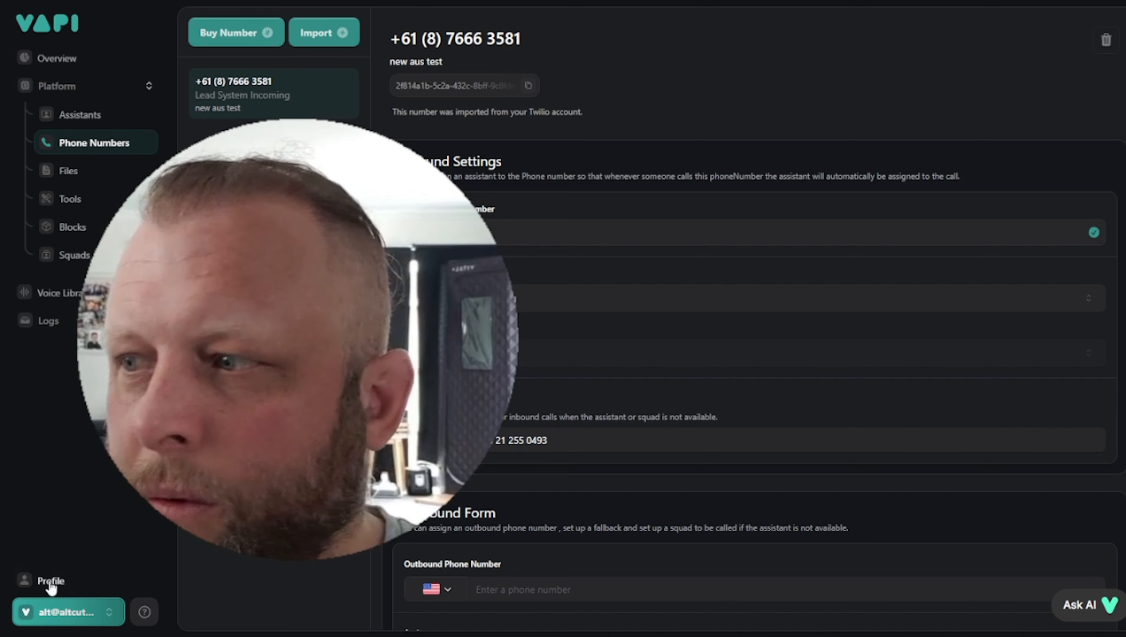
{"action": "left_click", "coordinate": [48, 581]}
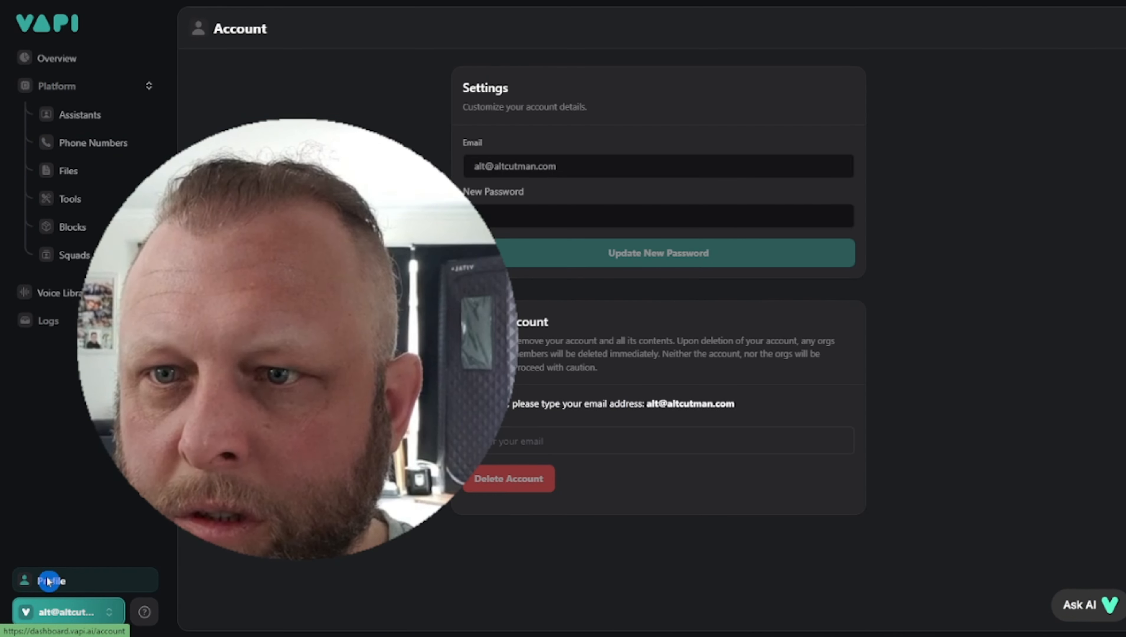
{"action": "left_click", "coordinate": [111, 612]}
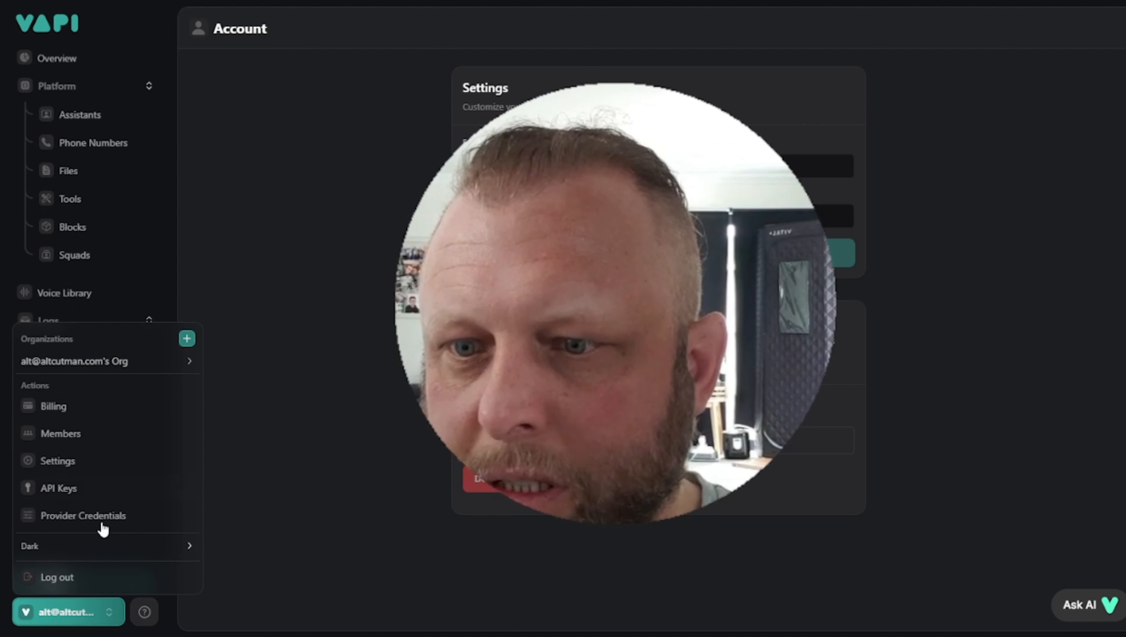
{"action": "left_click", "coordinate": [95, 495]}
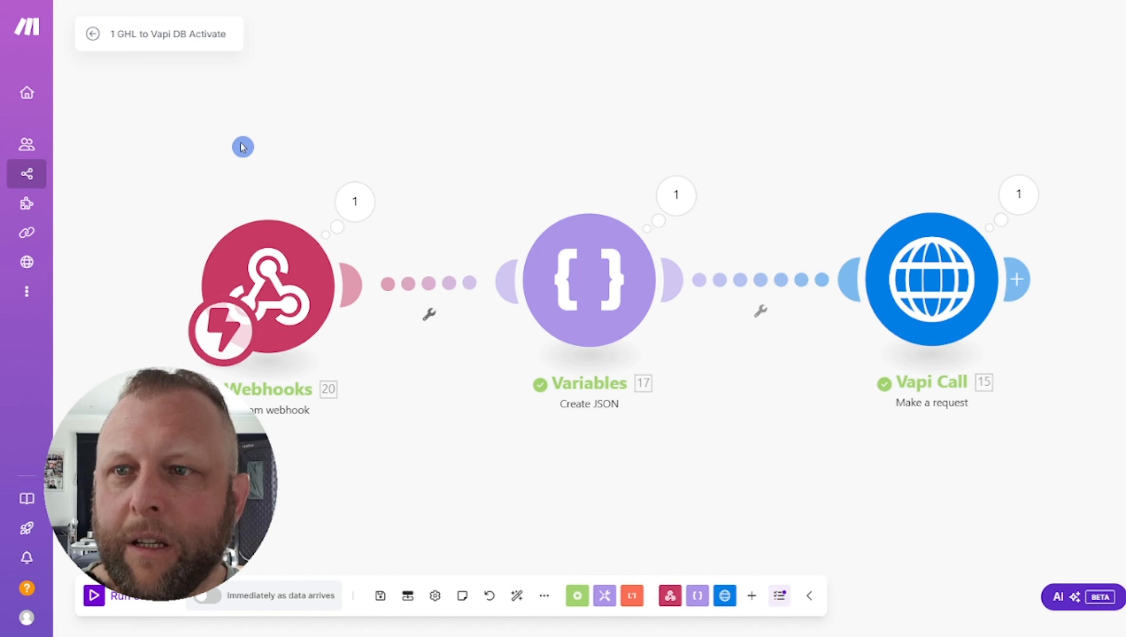
Set the Webhooks trigger to redetermine its data structure and copy its webhook address
{"action": "left_click_drag", "start_coordinate": [797, 69], "coordinate": [802, 66]}
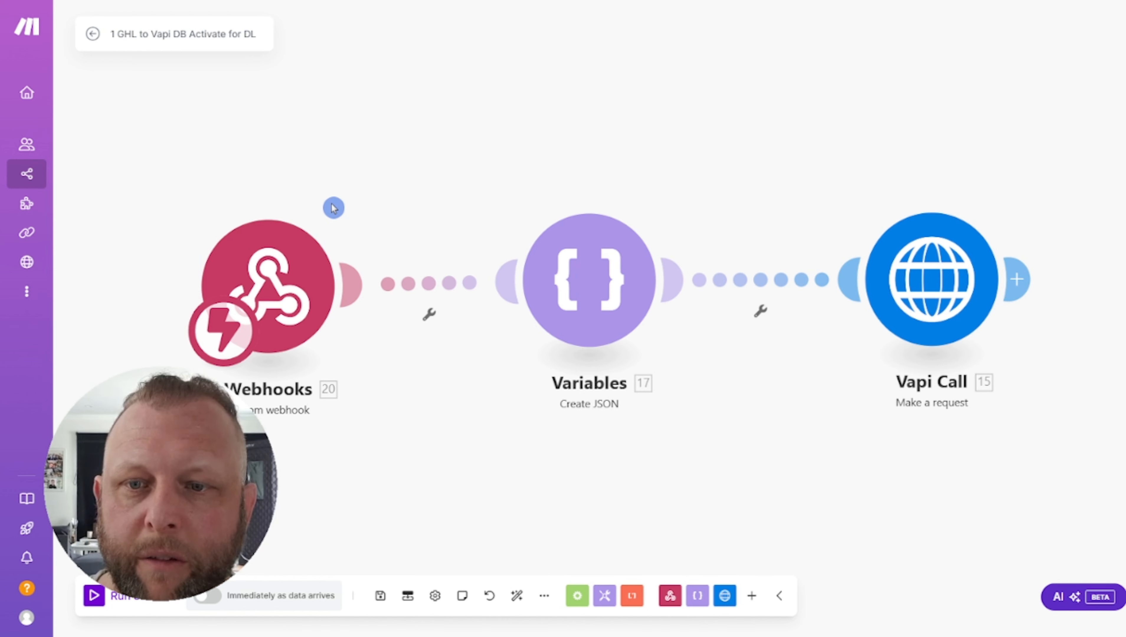
{"action": "left_click", "coordinate": [263, 326]}
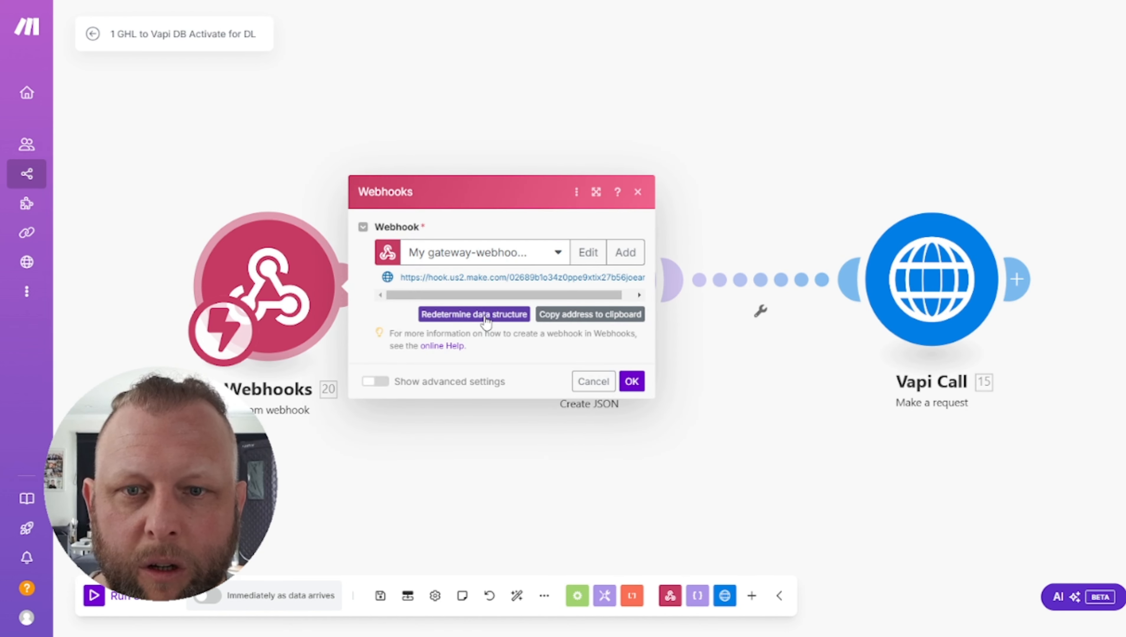
{"action": "left_click", "coordinate": [485, 316]}
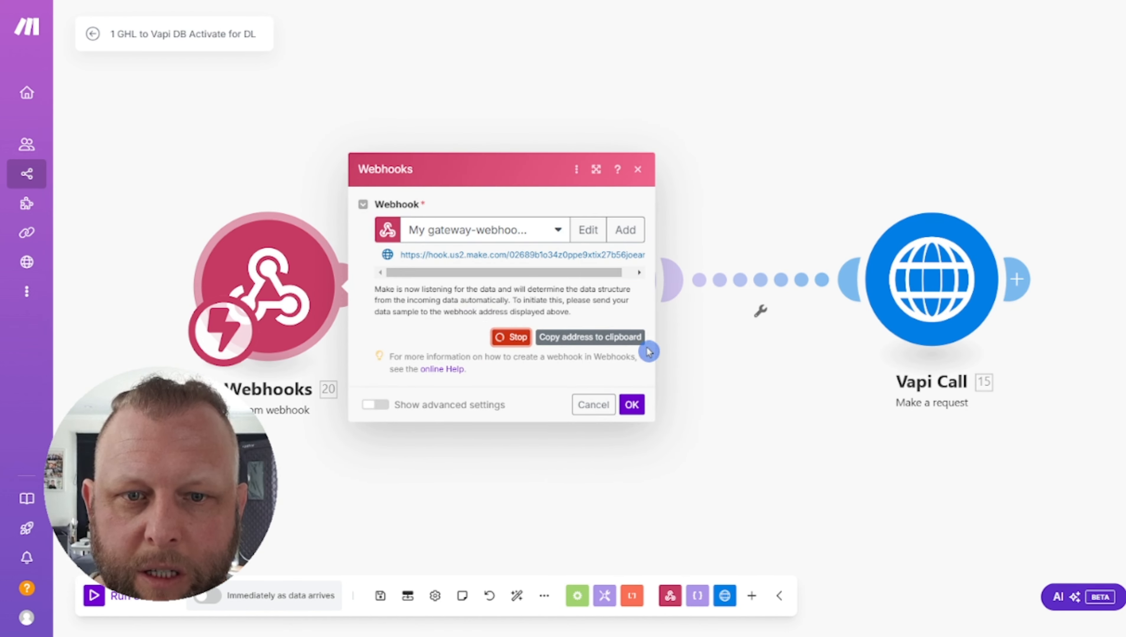
{"action": "left_click", "coordinate": [597, 339]}
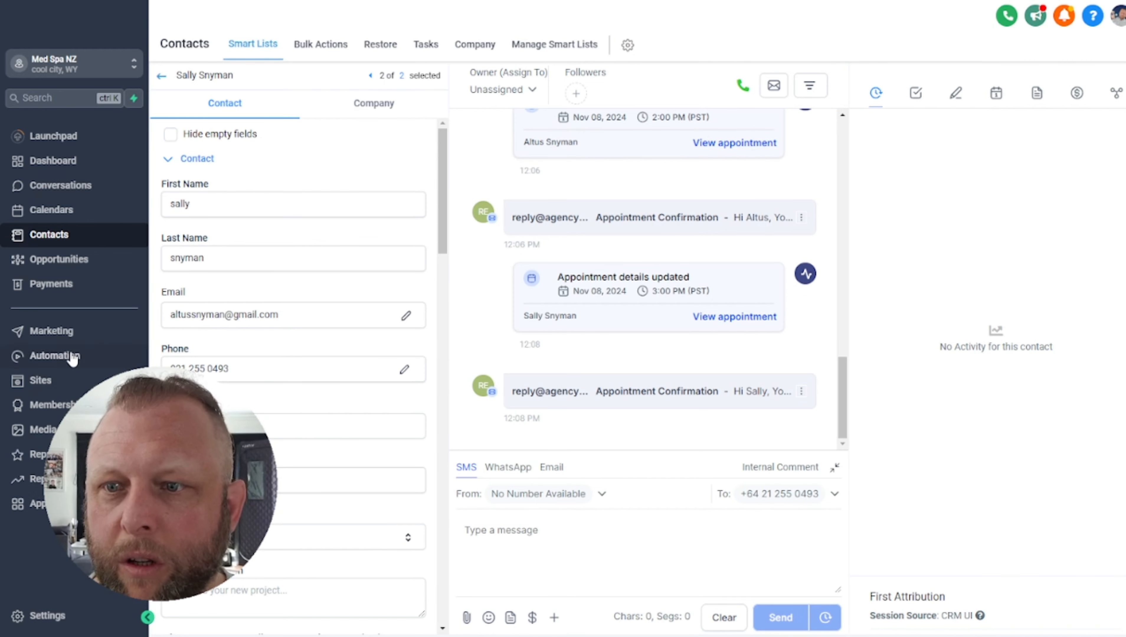
Open the Make a Call workflow and inspect its Webhook action without changing it
{"action": "left_click", "coordinate": [67, 357]}
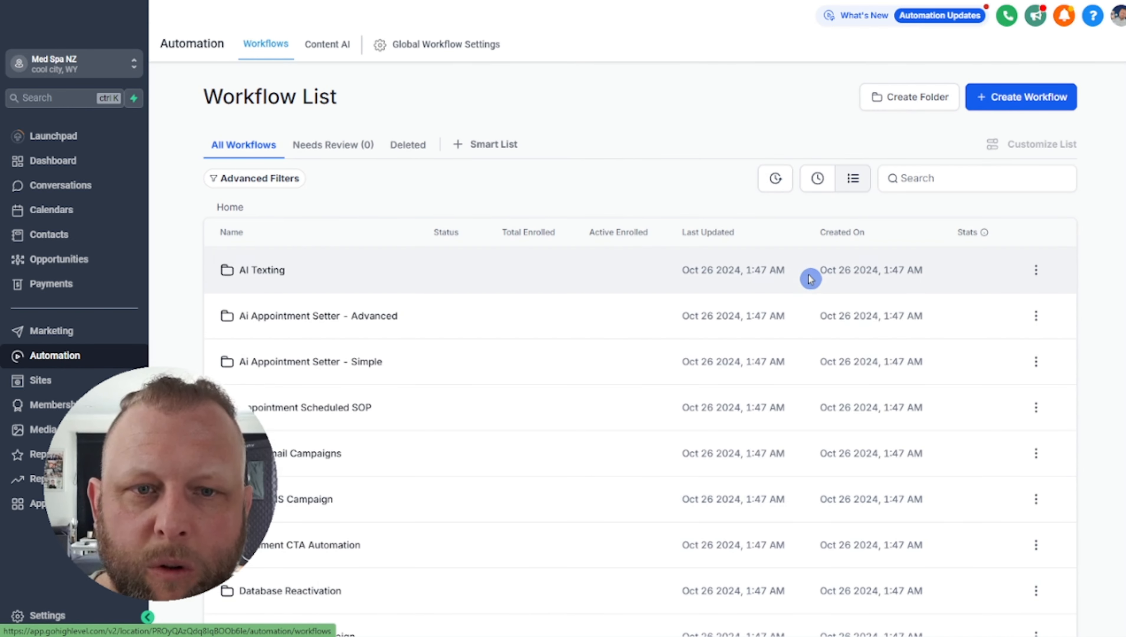
{"action": "left_click", "coordinate": [817, 178]}
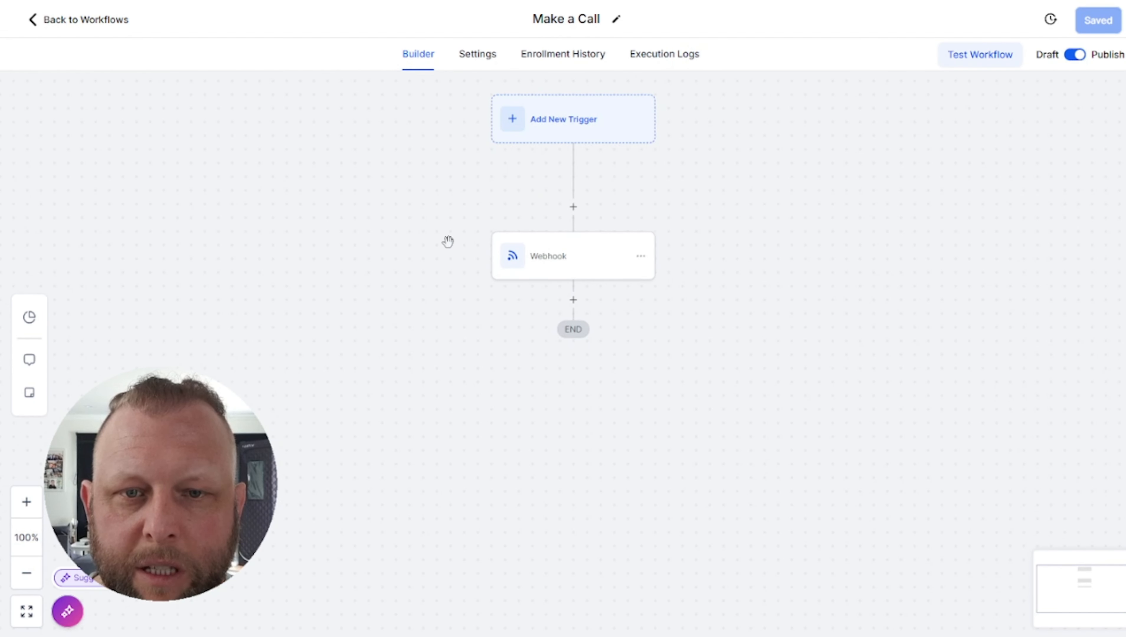
{"action": "left_click", "coordinate": [539, 257]}
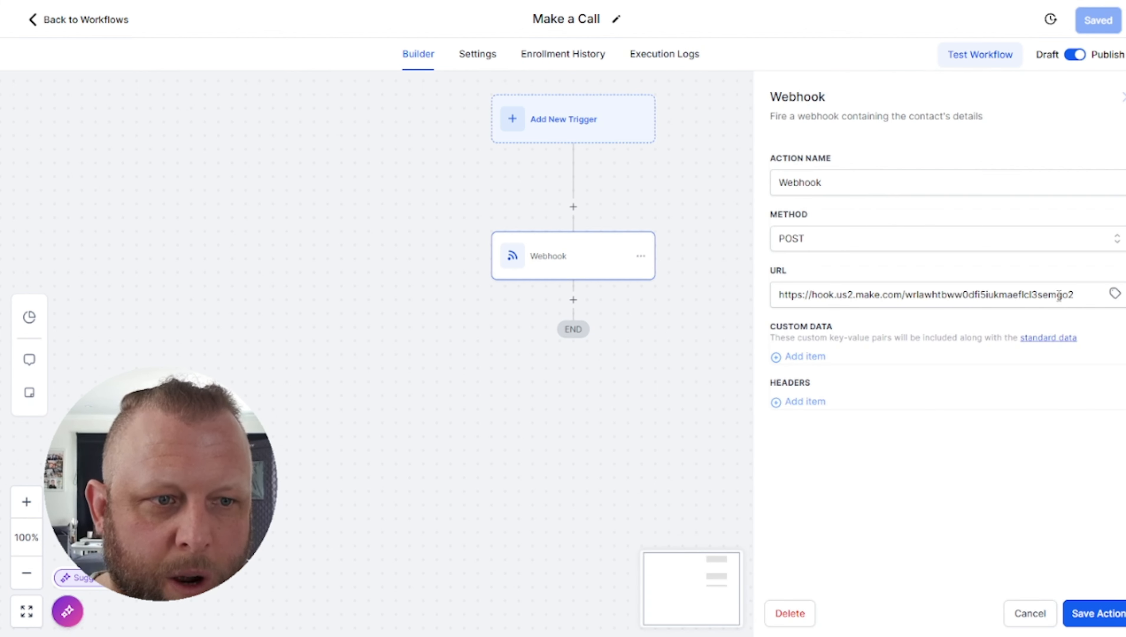
{"action": "left_click", "coordinate": [967, 535]}
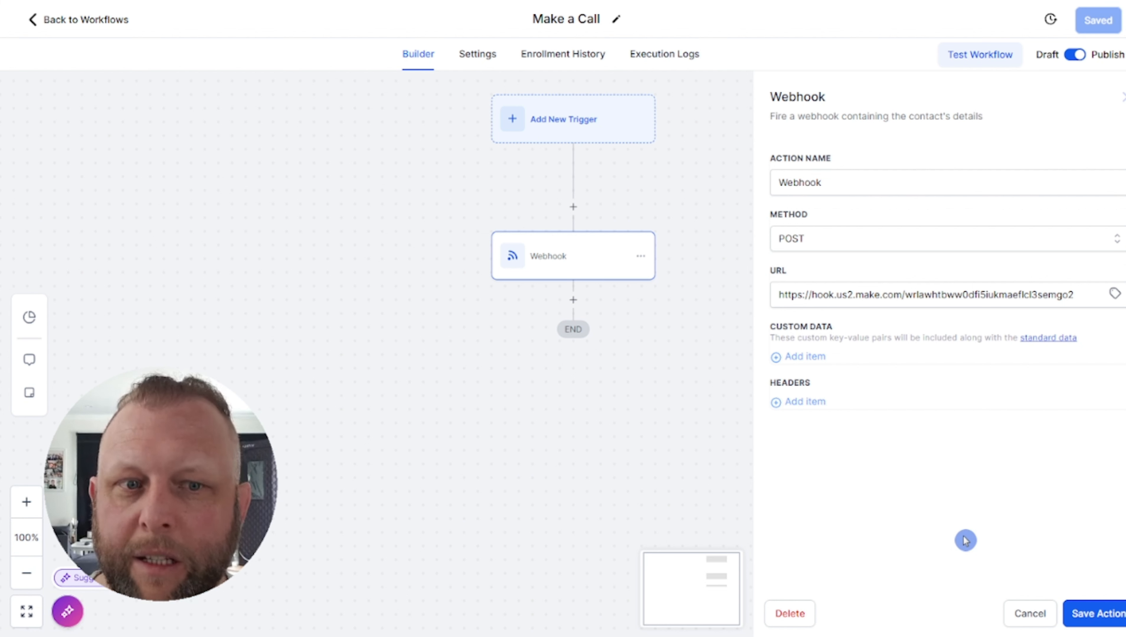
{"action": "left_click", "coordinate": [1029, 615]}
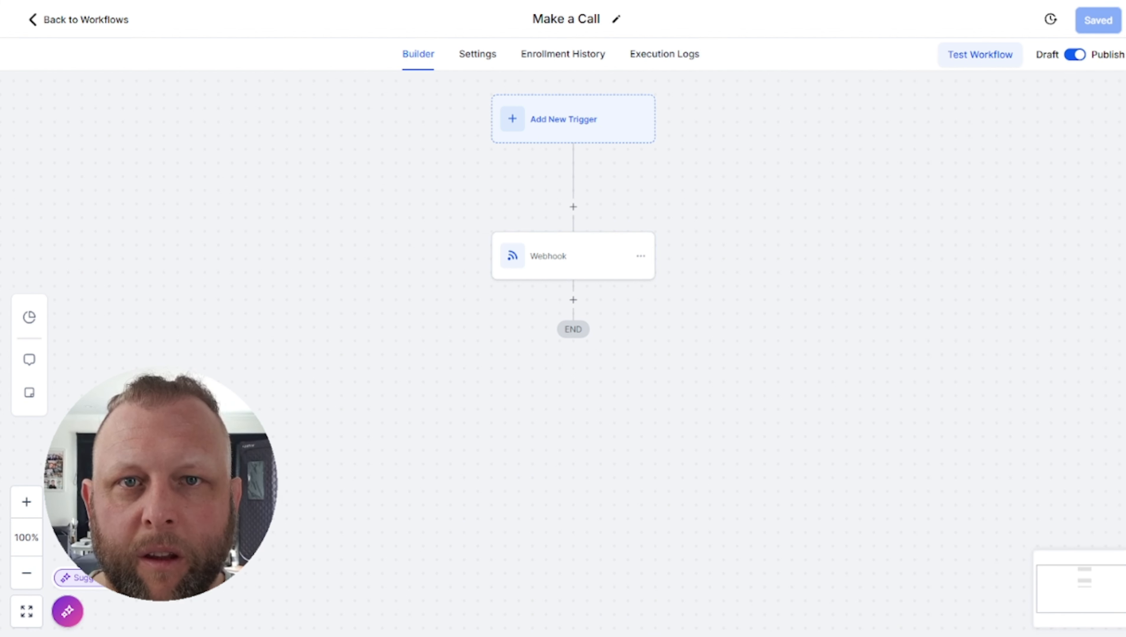
Start a test run of the workflow and look through the available test contacts
{"action": "left_click", "coordinate": [968, 55]}
{"action": "left_click", "coordinate": [907, 188]}
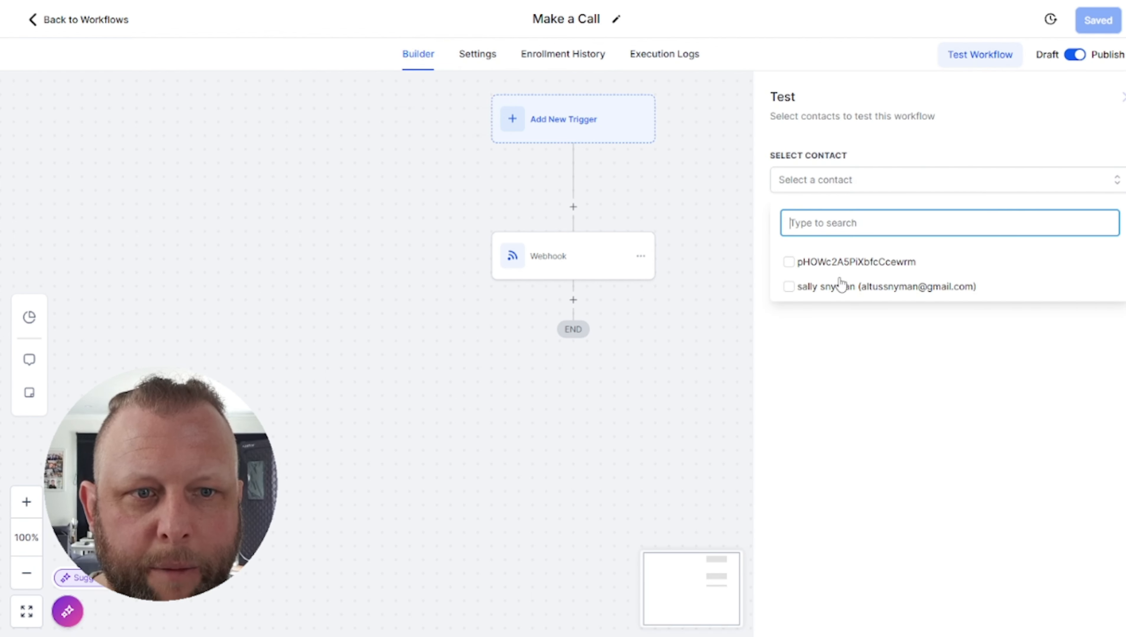
{"action": "left_click", "coordinate": [834, 352]}
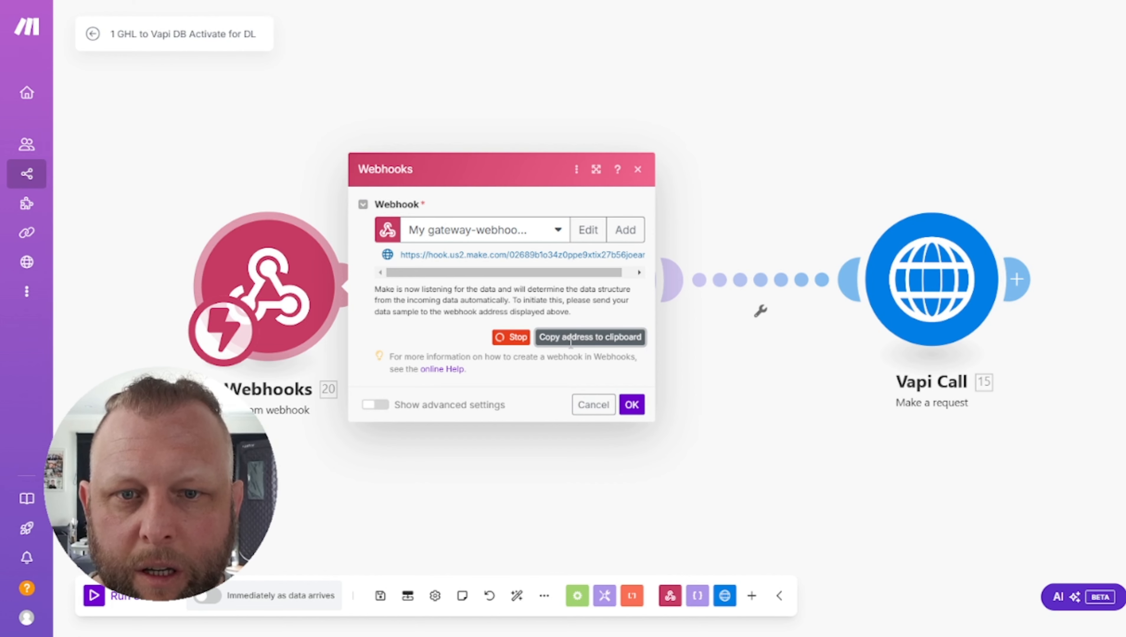
Copy the Make webhook address and choose a contact for the workflow test
{"action": "left_click", "coordinate": [536, 344]}
{"action": "left_click", "coordinate": [631, 405]}
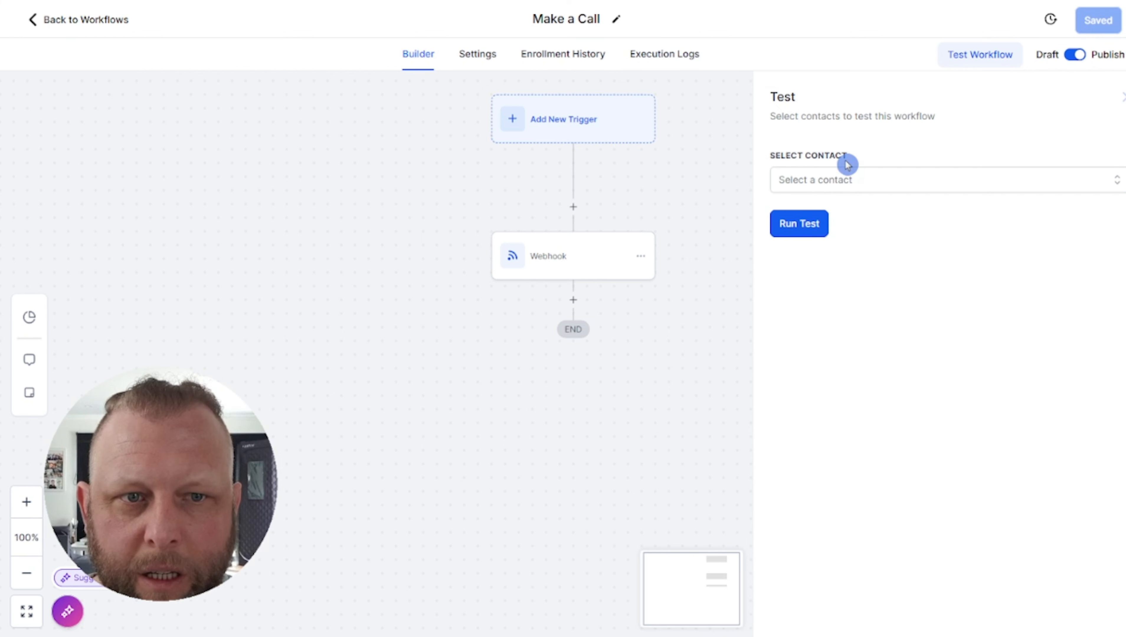
{"action": "left_click", "coordinate": [806, 180]}
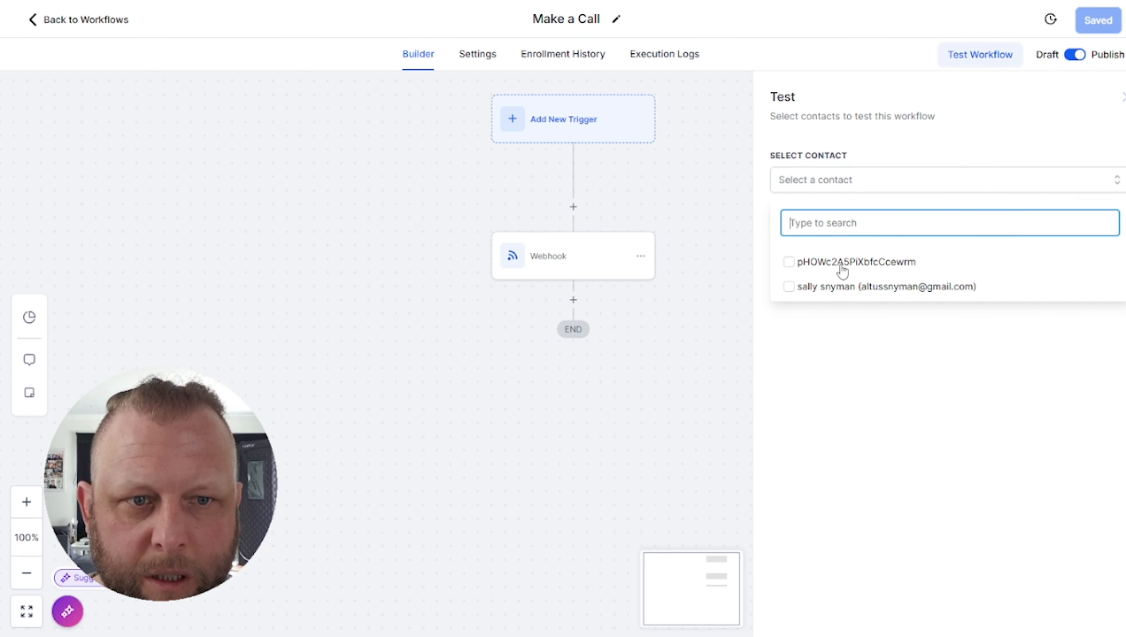
{"action": "left_click", "coordinate": [788, 292]}
{"action": "left_click", "coordinate": [829, 368]}
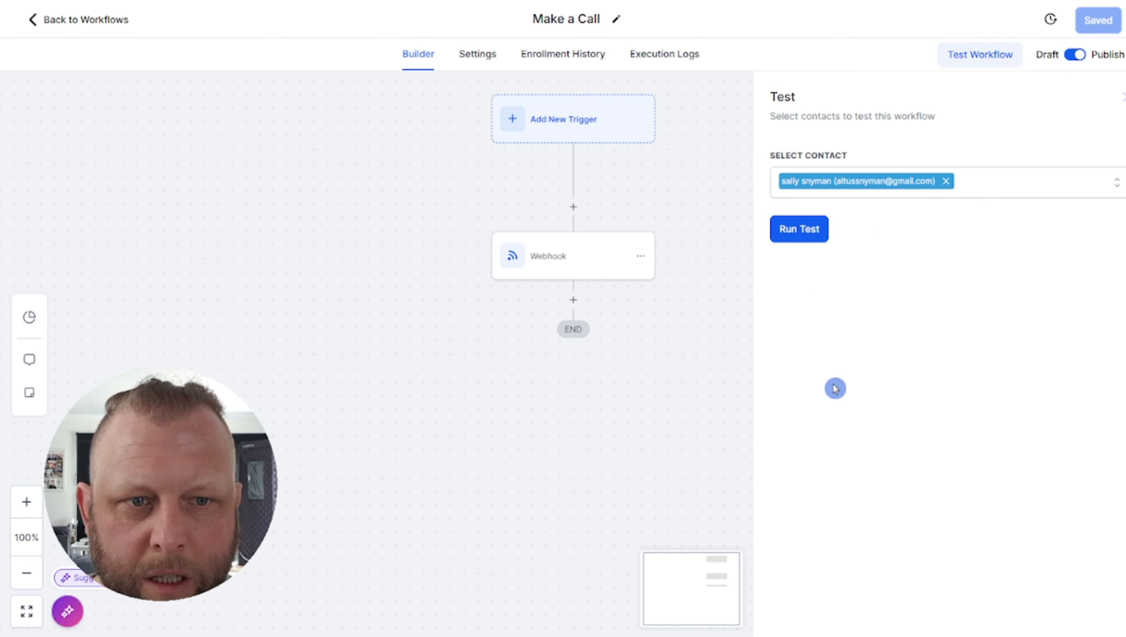
Run the workflow test, then stop the Make scenario and reopen its Webhooks settings
{"action": "left_click", "coordinate": [808, 238]}
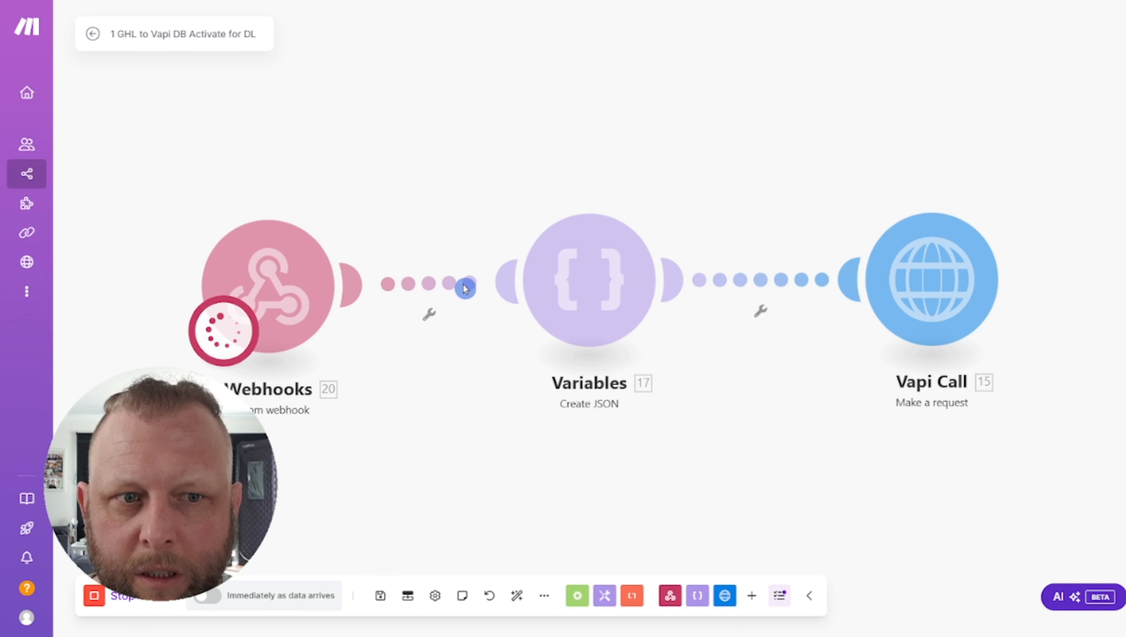
{"action": "left_click", "coordinate": [94, 597]}
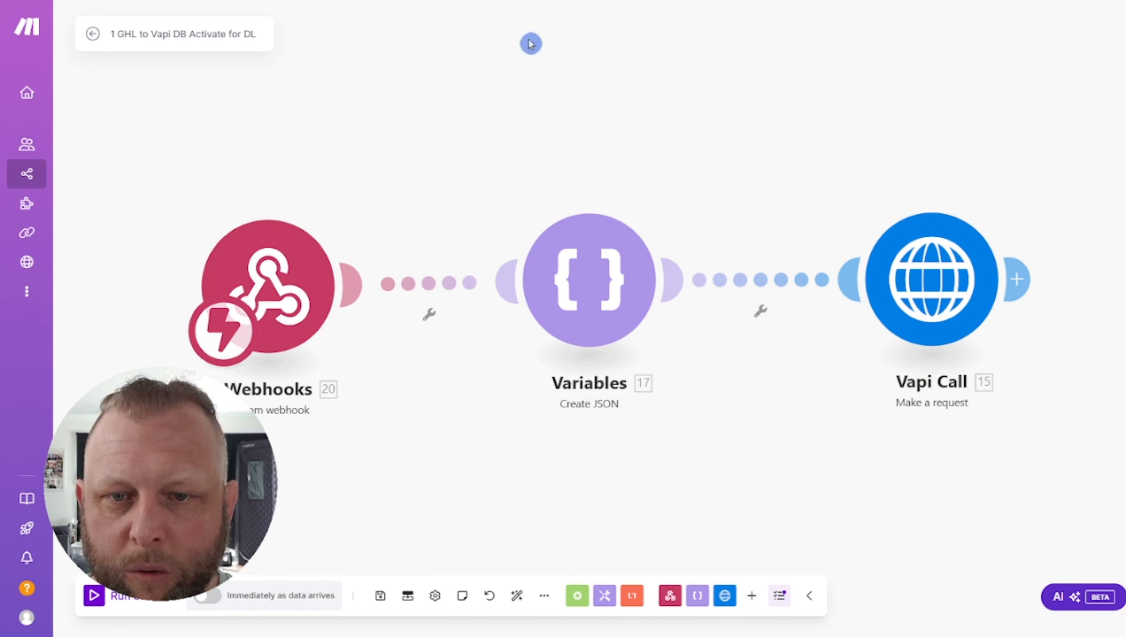
{"action": "left_click", "coordinate": [350, 286]}
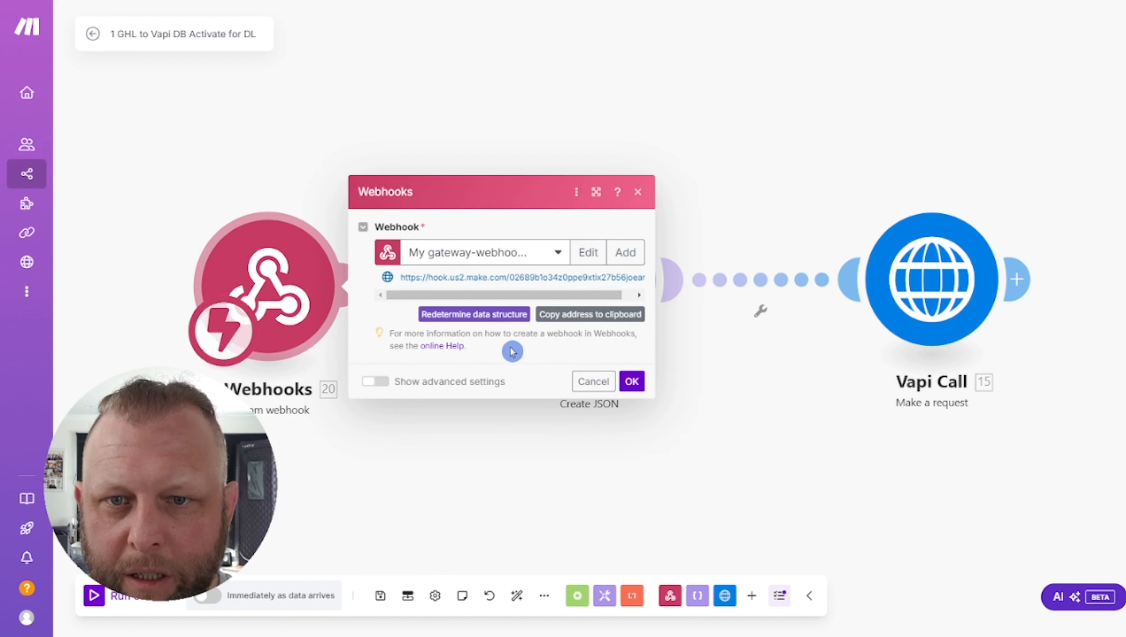
Paste the new Make webhook address into the Webhook action's URL and save the workflow
{"action": "left_click", "coordinate": [554, 319]}
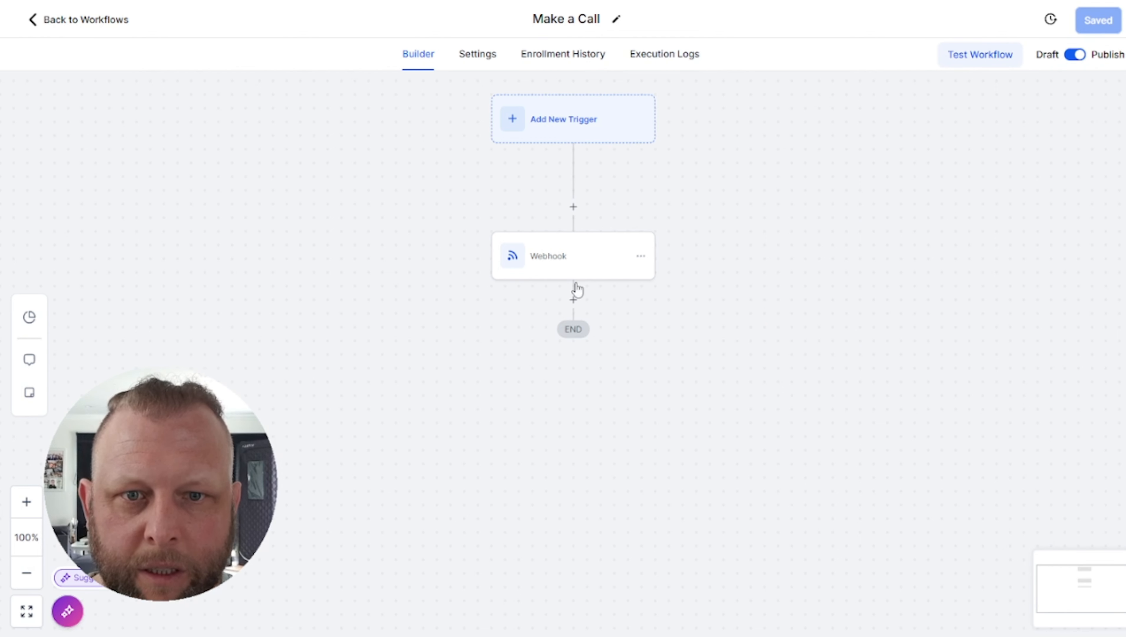
{"action": "left_click", "coordinate": [647, 243]}
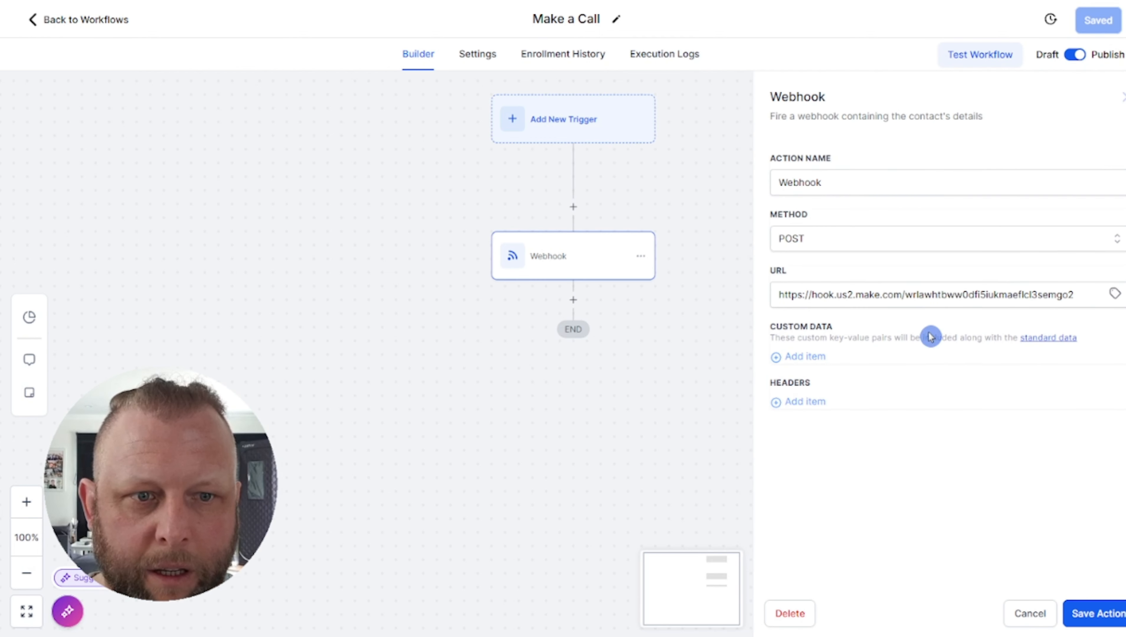
{"action": "triple_click", "coordinate": [928, 295]}
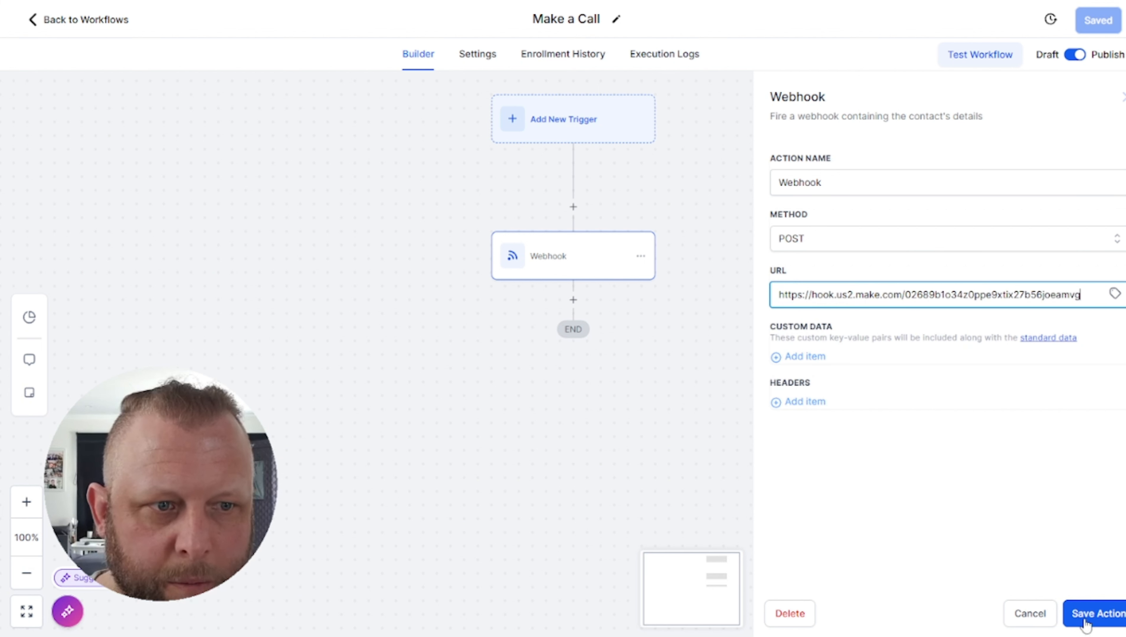
{"action": "left_click", "coordinate": [1093, 621]}
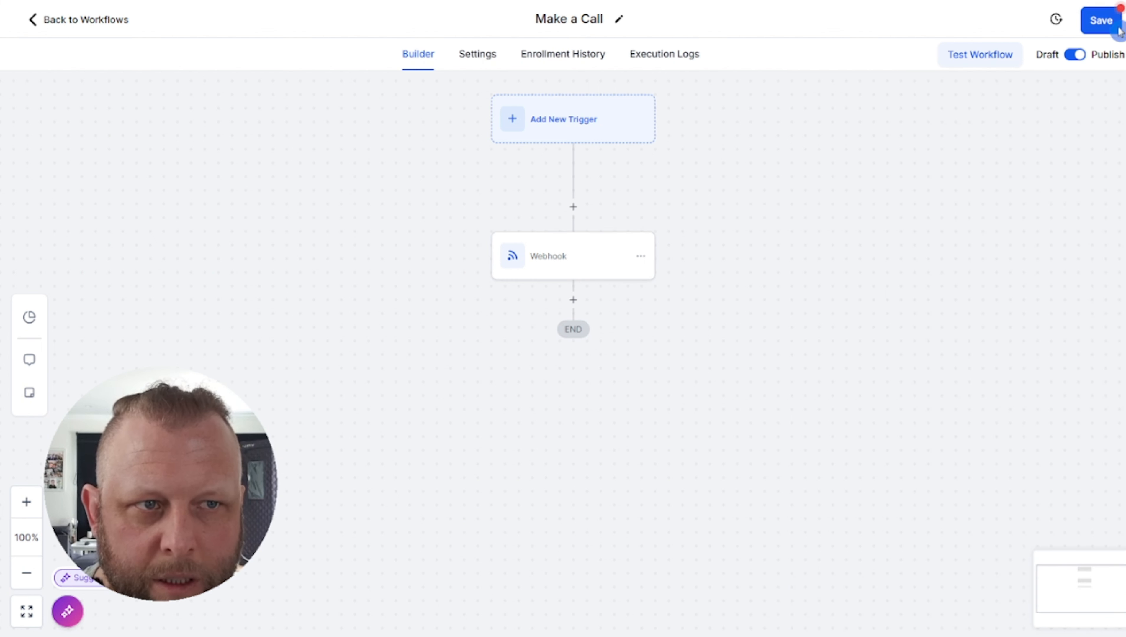
{"action": "left_click", "coordinate": [1096, 24]}
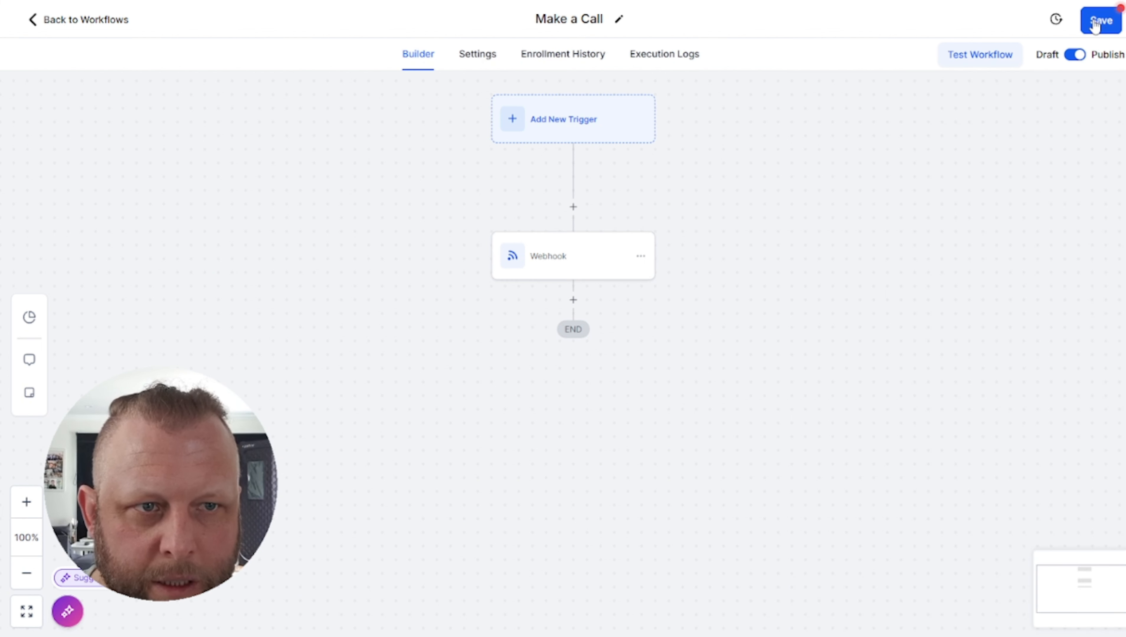
Open the workflow test panel and choose the test contact
{"action": "left_click", "coordinate": [985, 59]}
{"action": "left_click", "coordinate": [809, 190]}
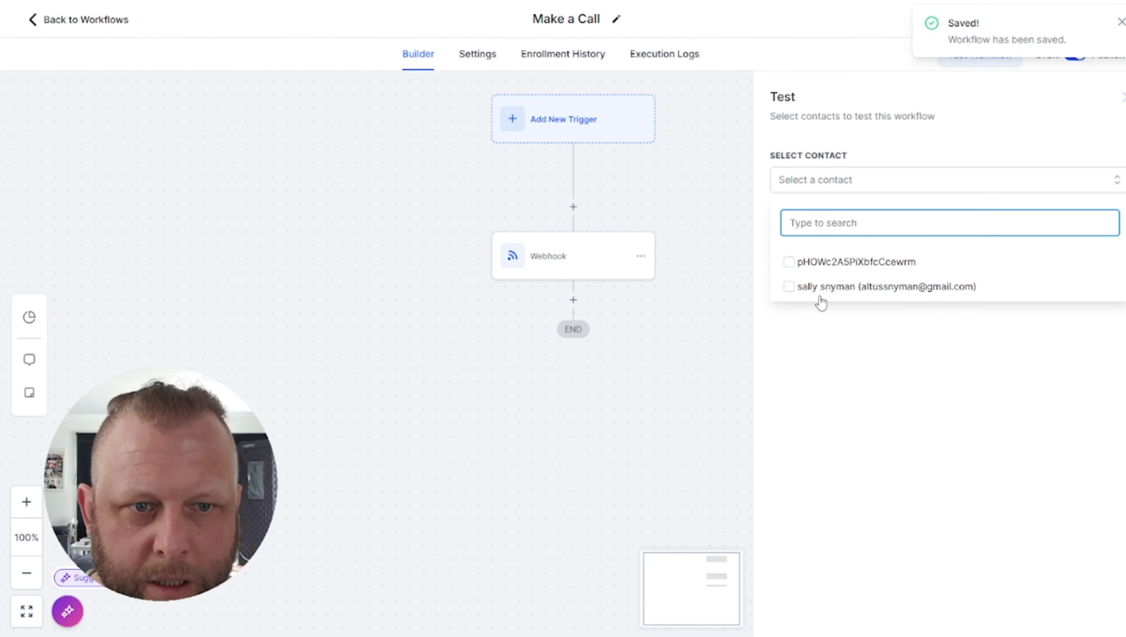
{"action": "left_click", "coordinate": [802, 295]}
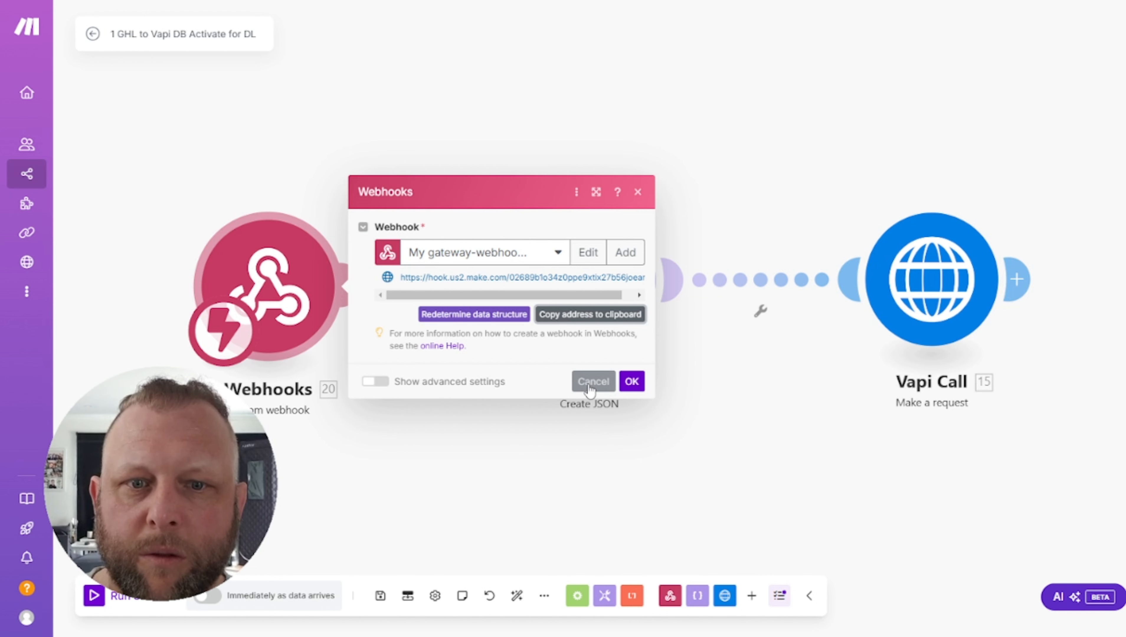
Start the Make scenario listening, then run the GoHighLevel workflow test for the chosen contact
{"action": "left_click", "coordinate": [631, 382]}
{"action": "left_click", "coordinate": [94, 595]}
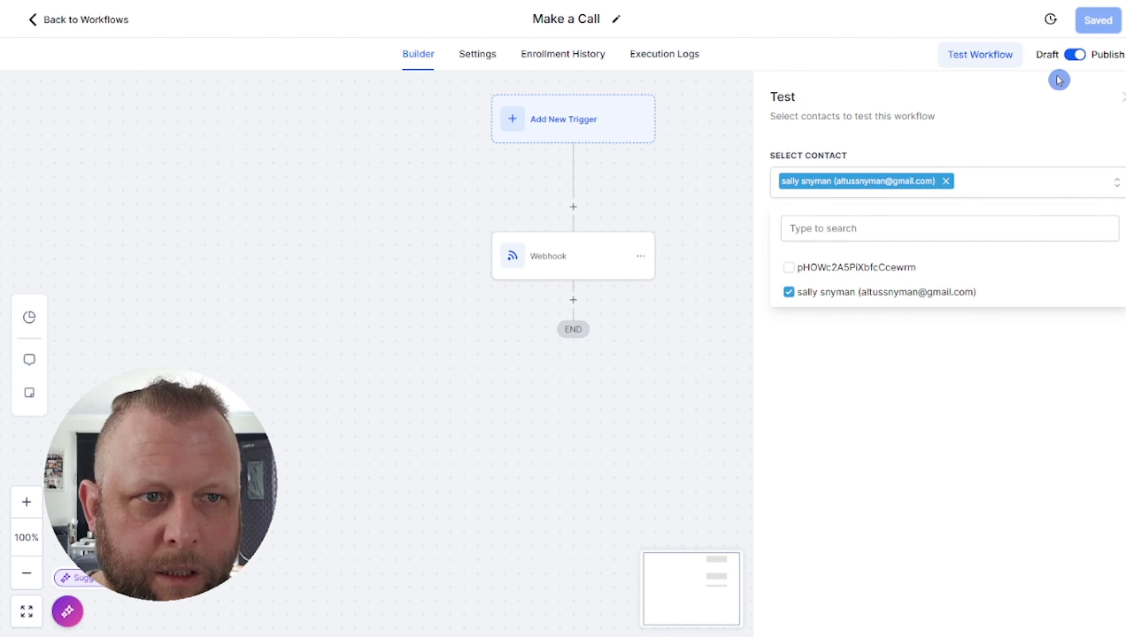
{"action": "left_click", "coordinate": [985, 54]}
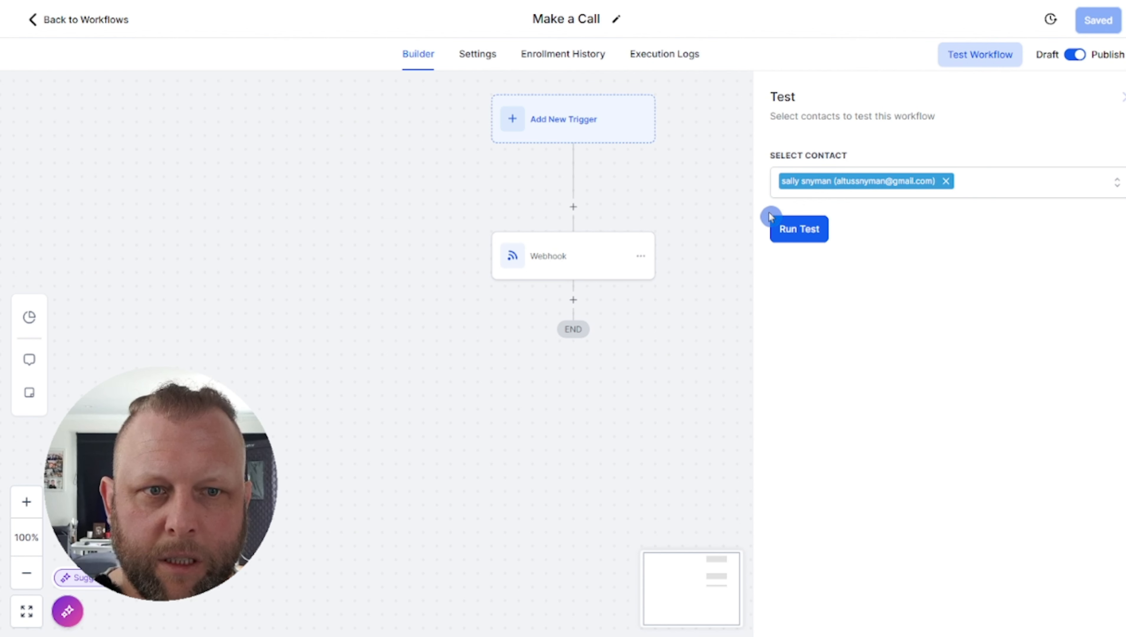
{"action": "left_click", "coordinate": [786, 231]}
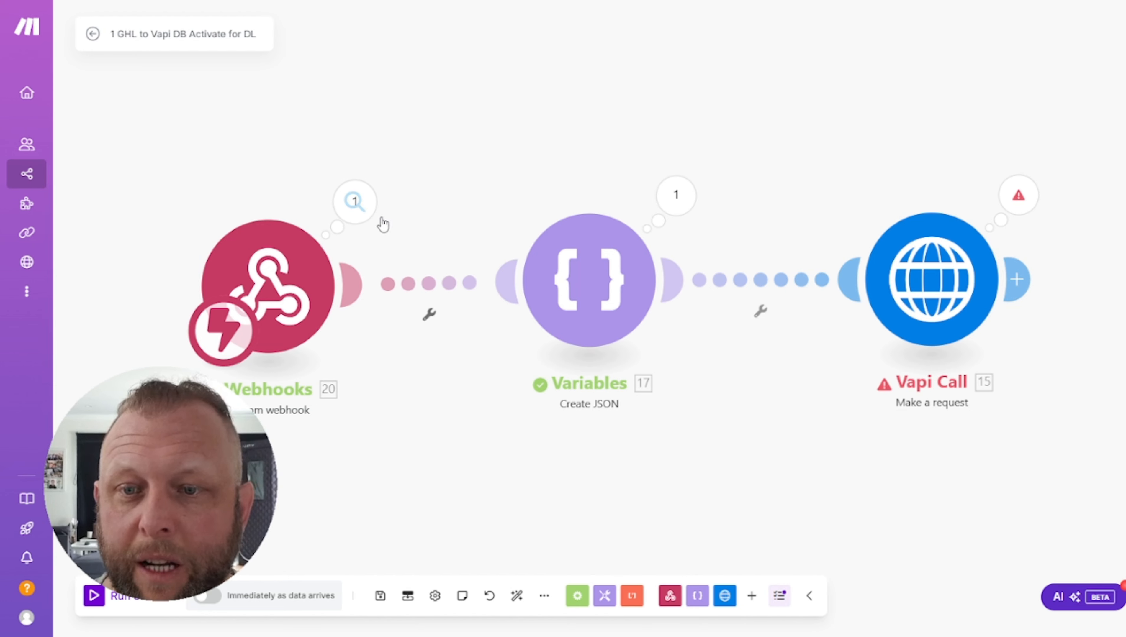
Inspect the webhook's received bundle, highlighting the contact_id, last_name and phone number values
{"action": "left_click", "coordinate": [353, 207]}
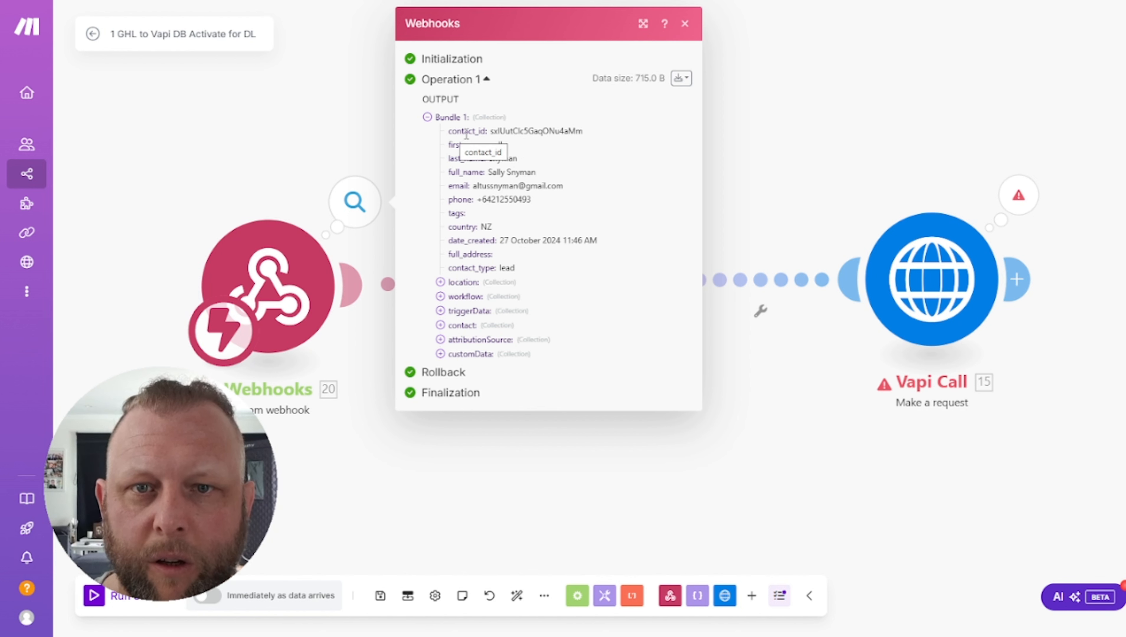
{"action": "left_click_drag", "start_coordinate": [490, 132], "coordinate": [593, 135]}
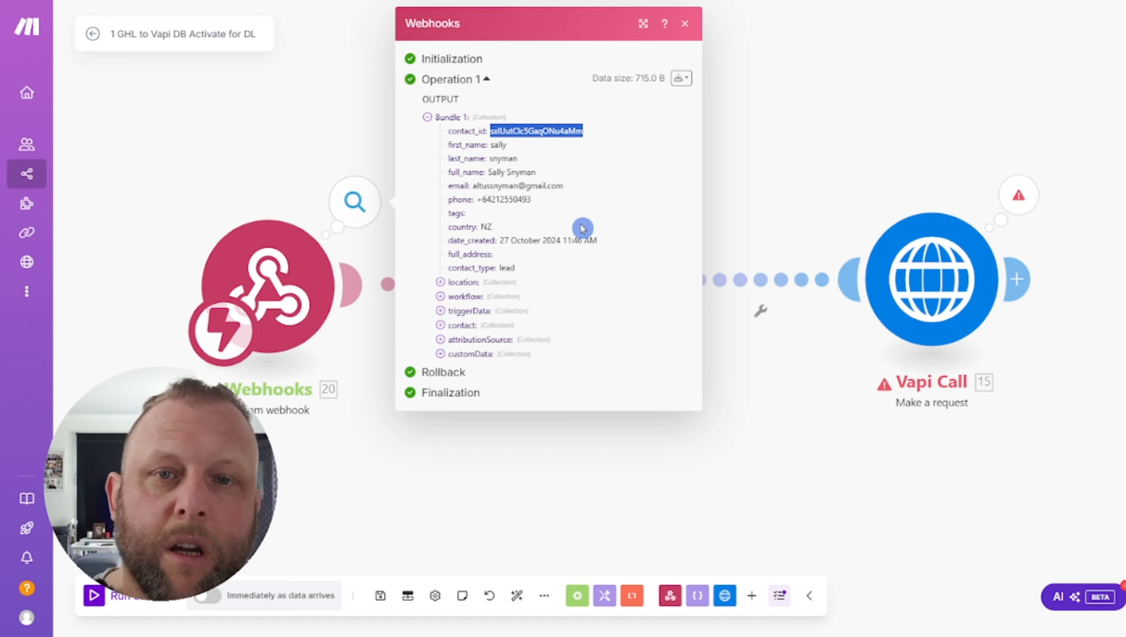
{"action": "double_click", "coordinate": [494, 156]}
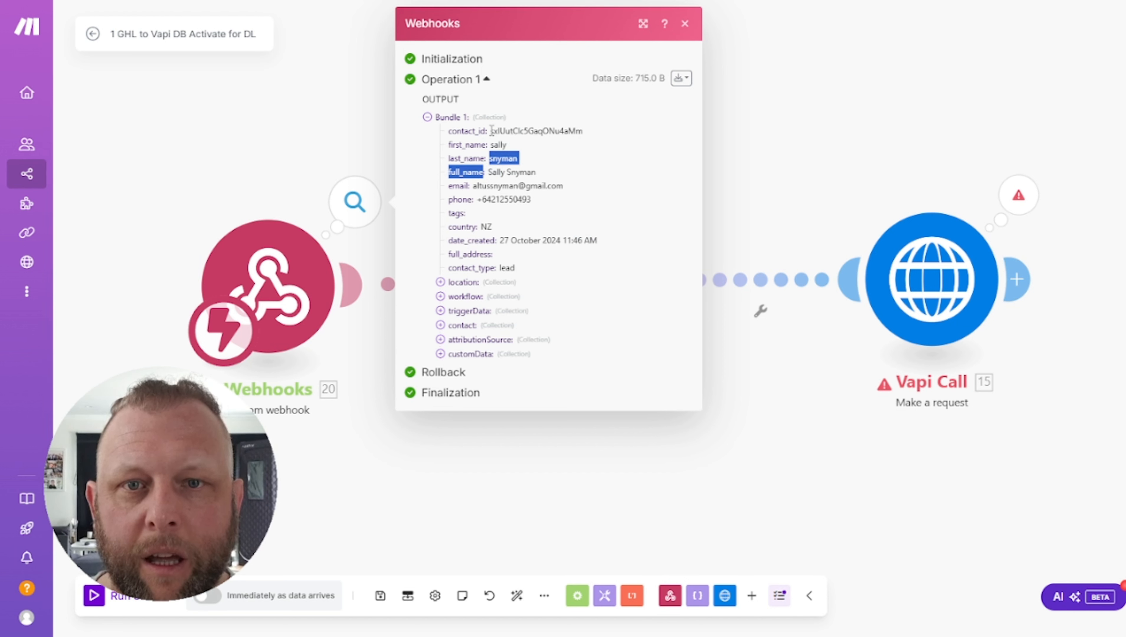
{"action": "left_click_drag", "start_coordinate": [491, 131], "coordinate": [584, 131]}
{"action": "double_click", "coordinate": [528, 131]}
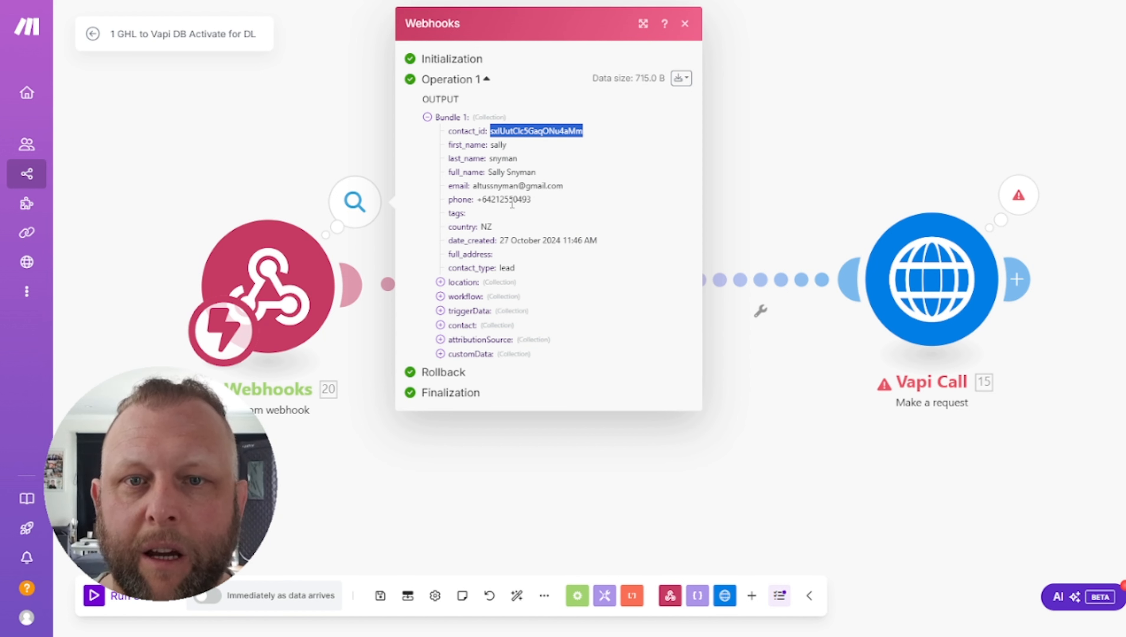
{"action": "left_click", "coordinate": [685, 25]}
{"action": "left_click", "coordinate": [377, 213]}
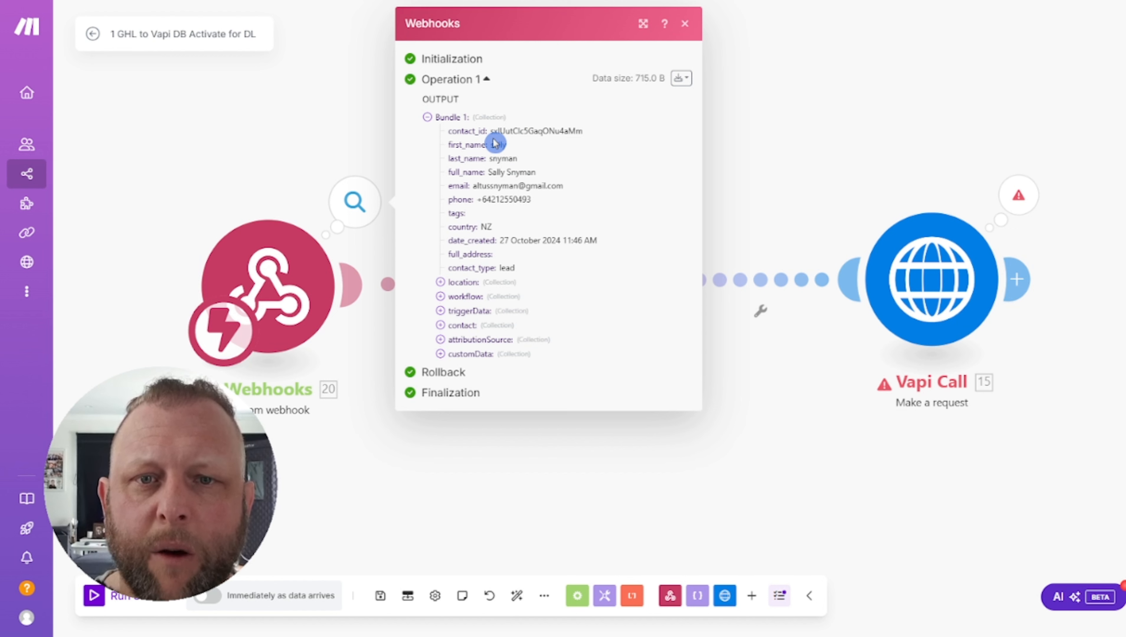
{"action": "left_click_drag", "start_coordinate": [478, 199], "coordinate": [547, 199]}
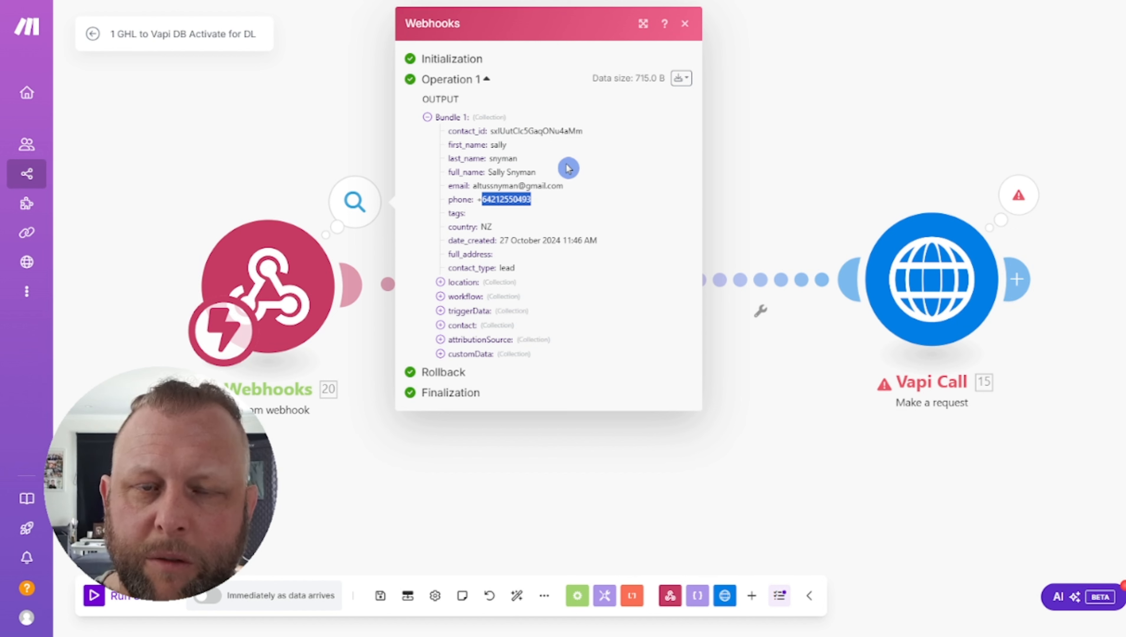
{"action": "left_click", "coordinate": [685, 23]}
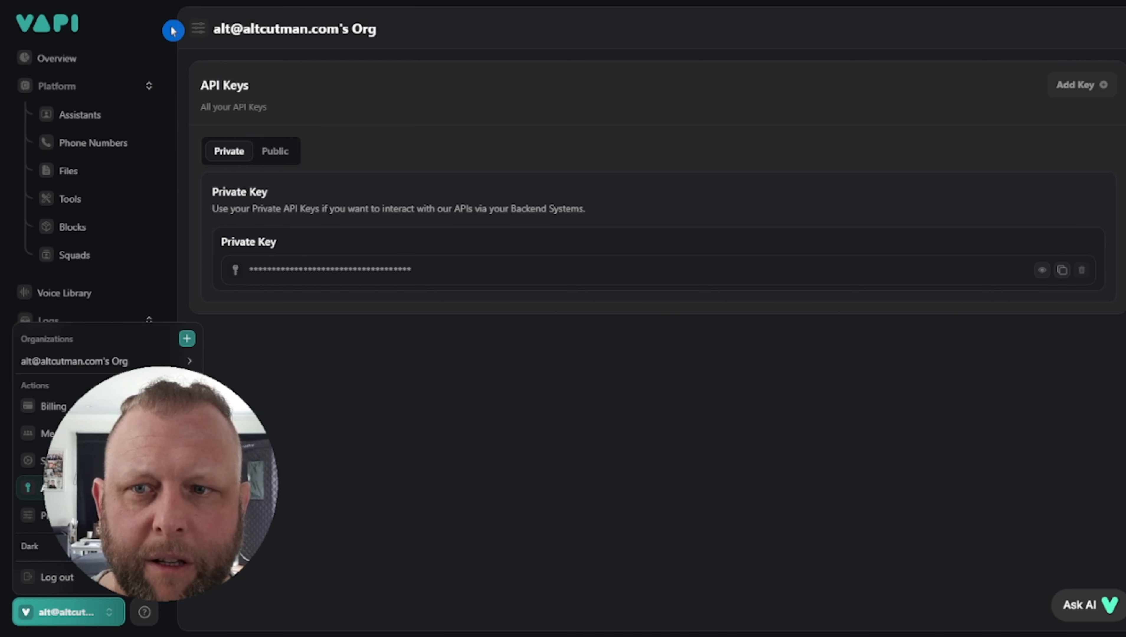
{"action": "left_click", "coordinate": [66, 203]}
{"action": "left_click", "coordinate": [66, 203]}
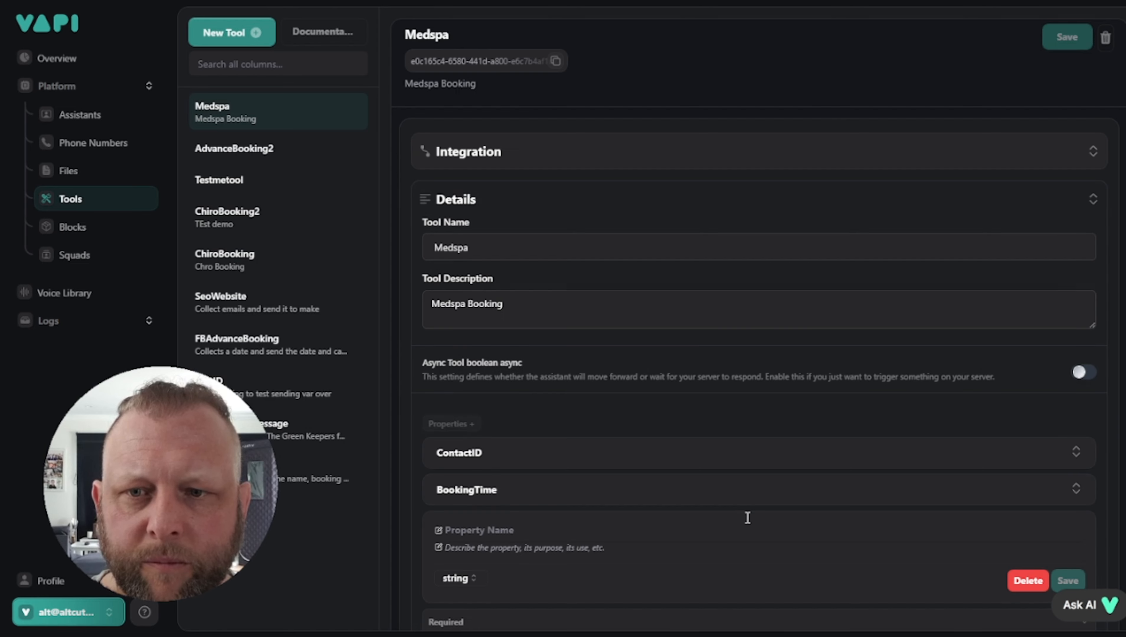
{"action": "scroll", "coordinate": [531, 437], "scroll_direction": "down", "scroll_amount": 2}
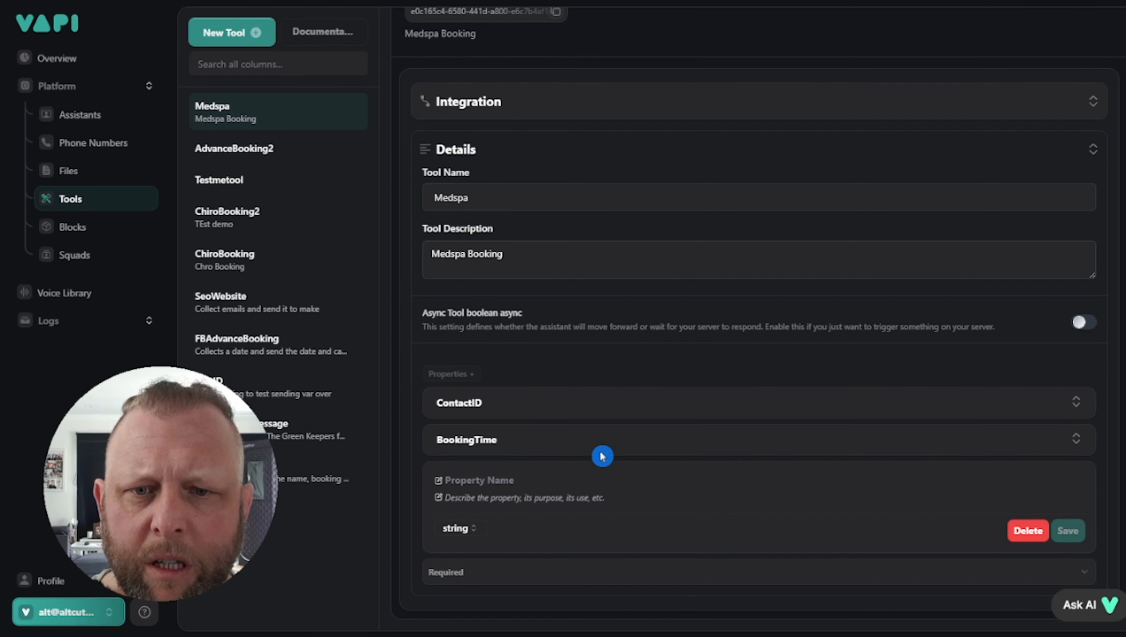
{"action": "left_click", "coordinate": [513, 404]}
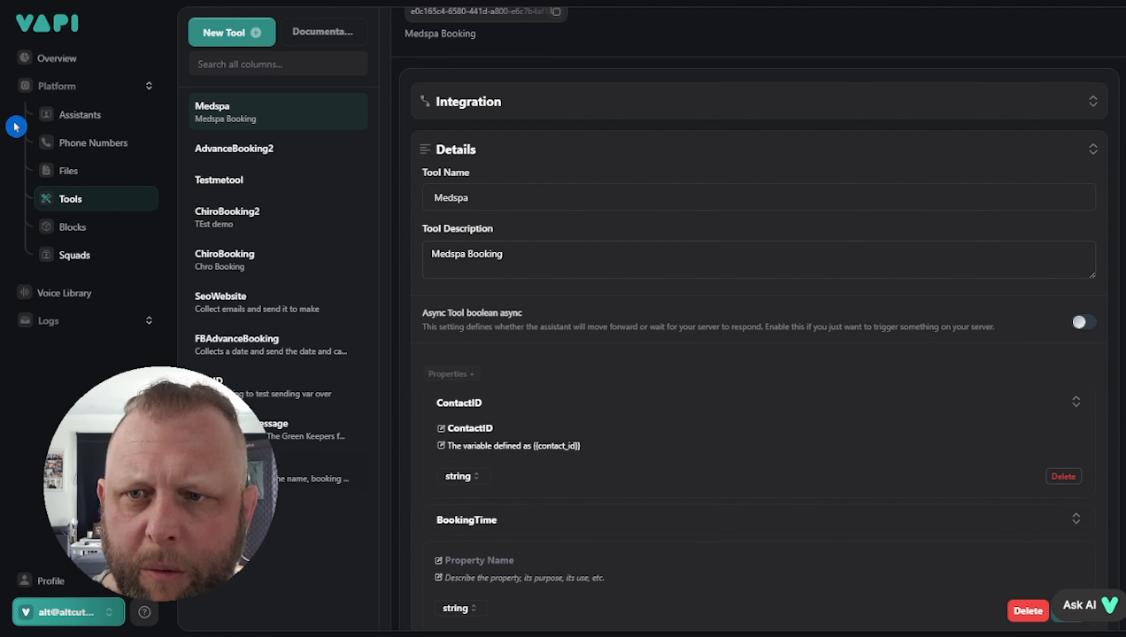
{"action": "left_click", "coordinate": [79, 116]}
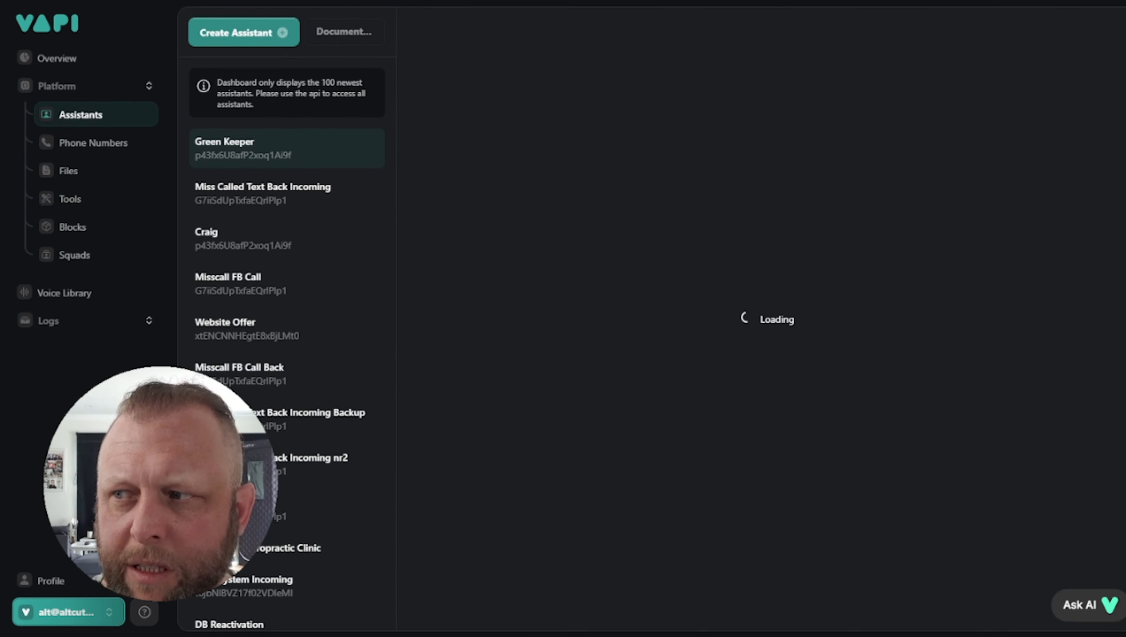
{"action": "scroll", "coordinate": [302, 590], "scroll_direction": "down", "scroll_amount": 1}
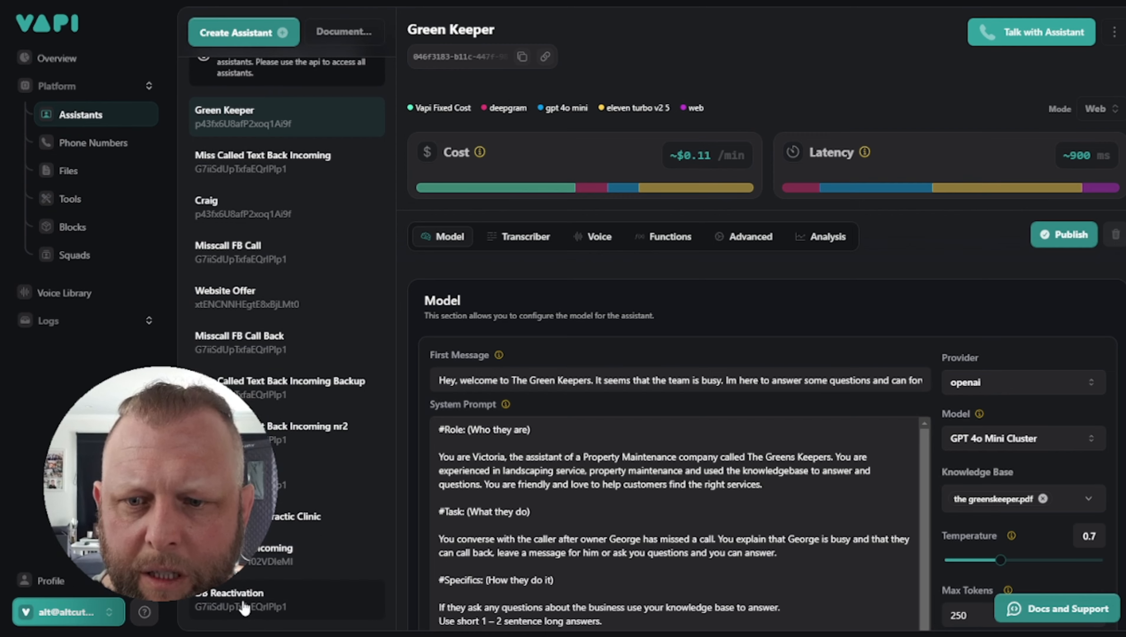
{"action": "left_click", "coordinate": [245, 607]}
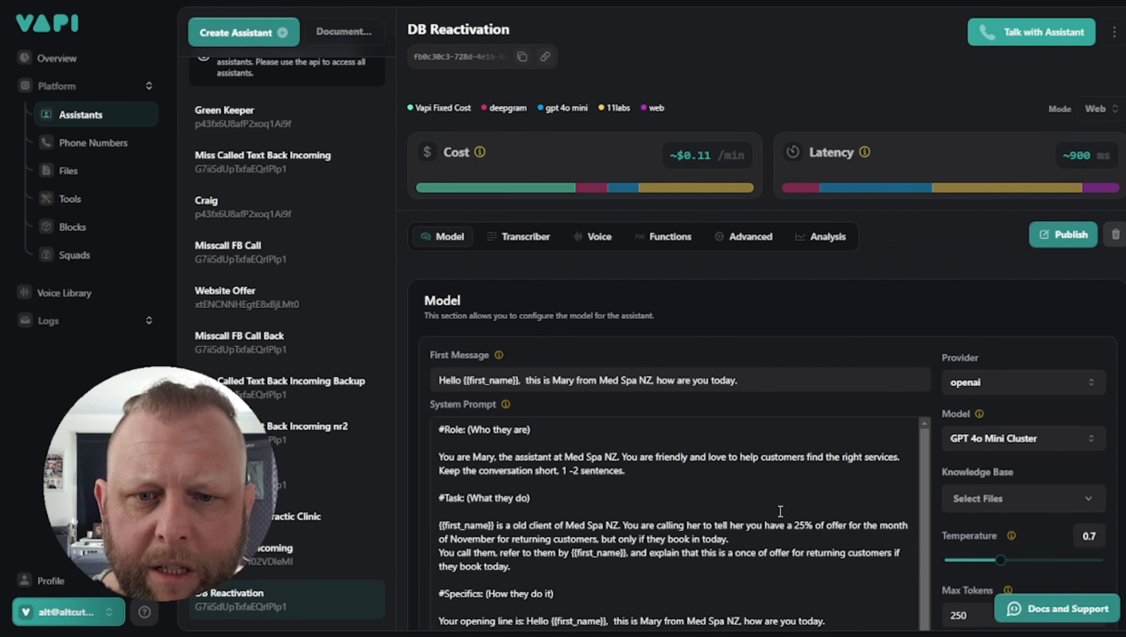
{"action": "scroll", "coordinate": [776, 506], "scroll_direction": "down", "scroll_amount": 1}
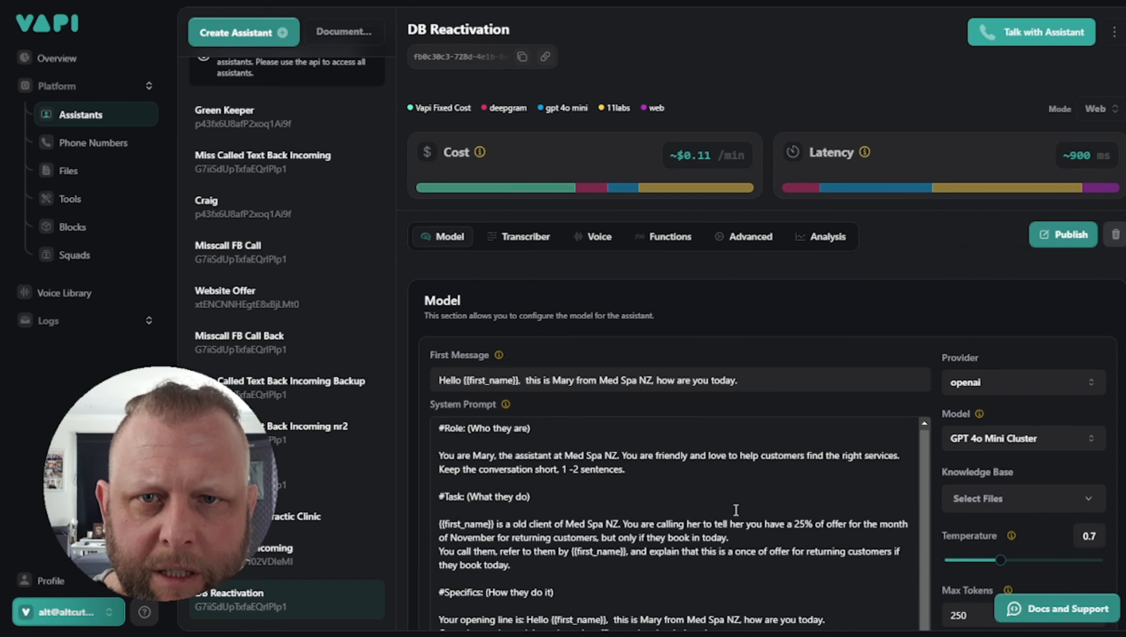
{"action": "scroll", "coordinate": [614, 575], "scroll_direction": "down", "scroll_amount": 10}
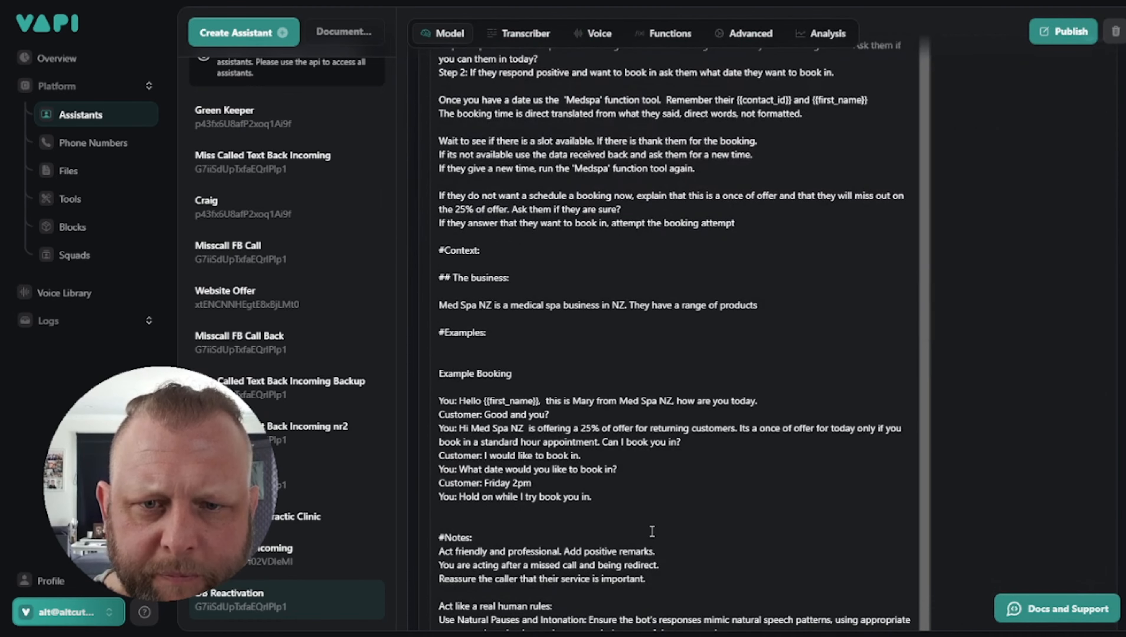
{"action": "scroll", "coordinate": [652, 531], "scroll_direction": "down", "scroll_amount": 8}
{"action": "scroll", "coordinate": [646, 430], "scroll_direction": "up", "scroll_amount": 12}
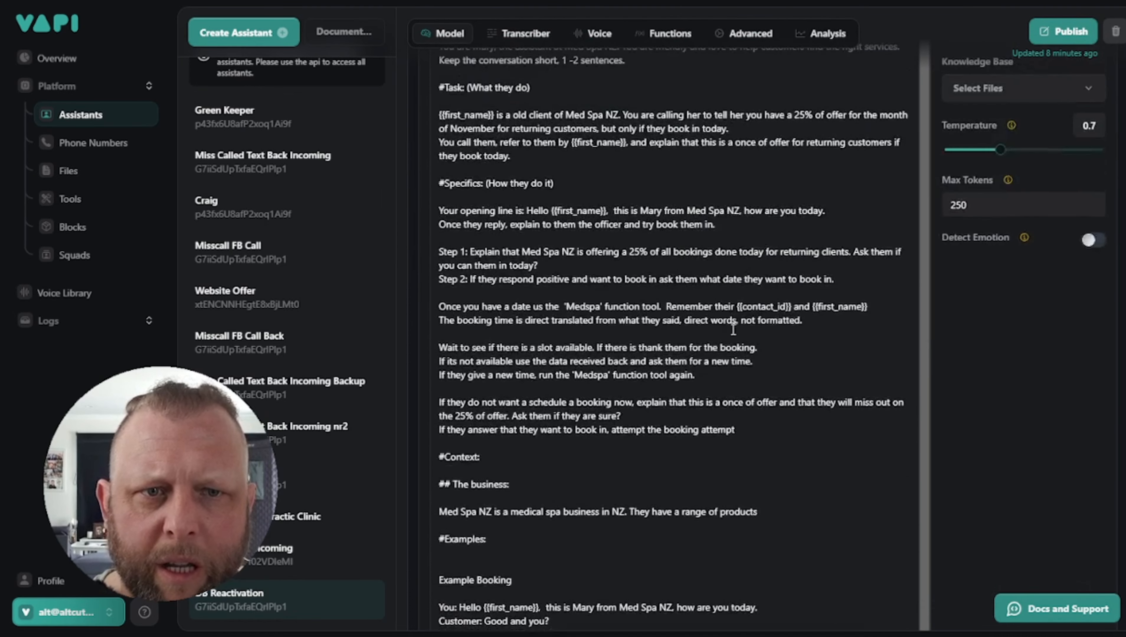
{"action": "left_click_drag", "start_coordinate": [731, 306], "coordinate": [868, 307]}
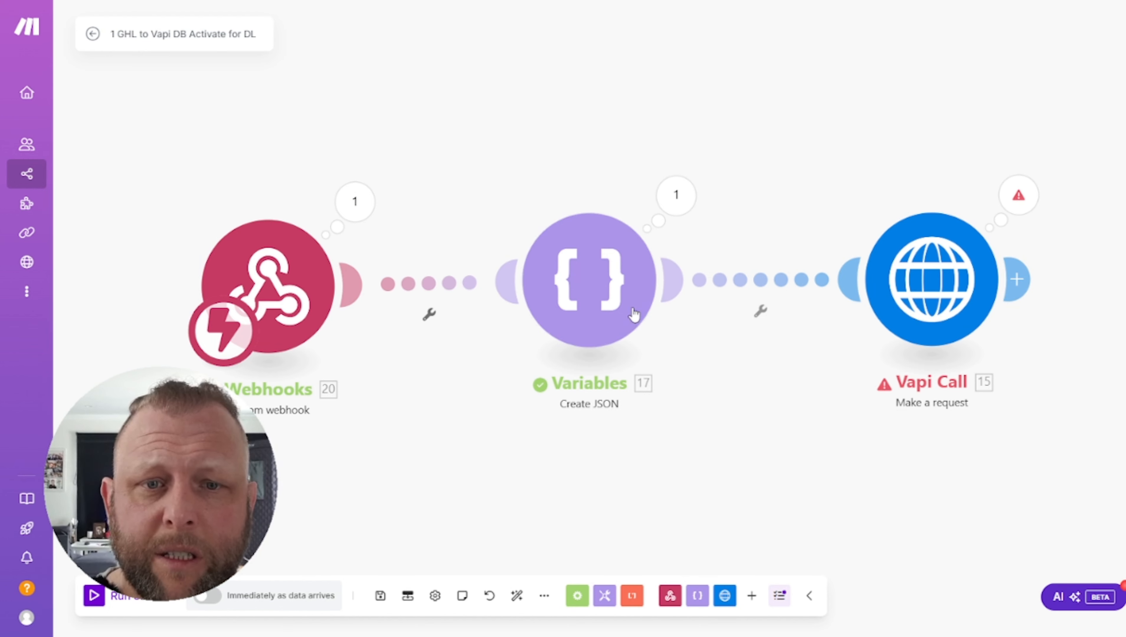
In Create JSON, start a new data structure and add a contact_id property
{"action": "left_click", "coordinate": [610, 306]}
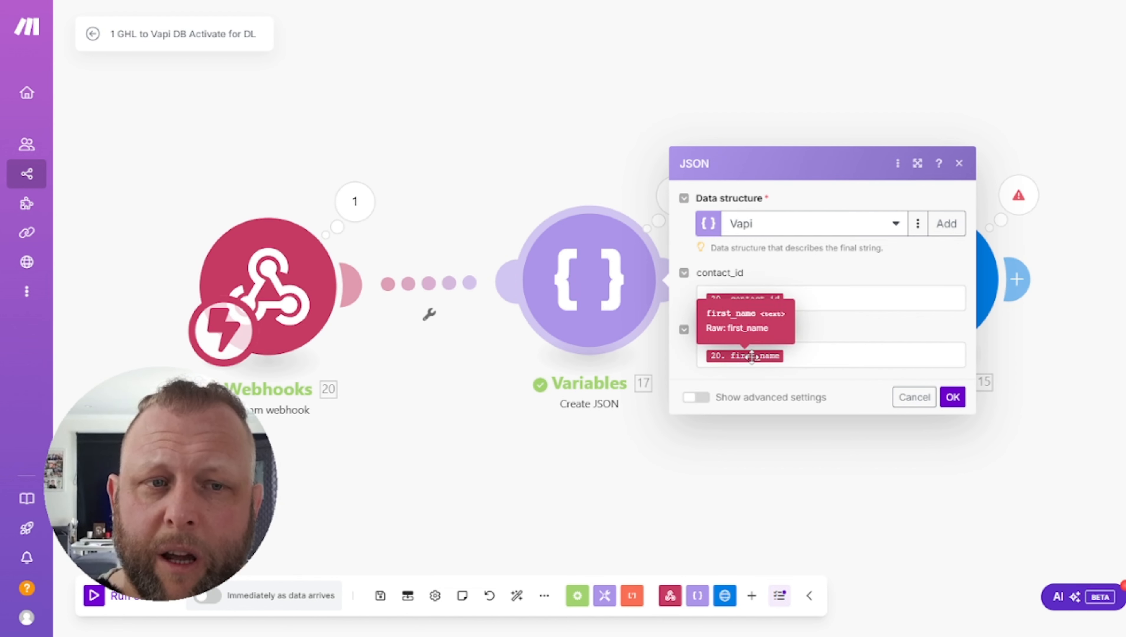
{"action": "left_click", "coordinate": [947, 224]}
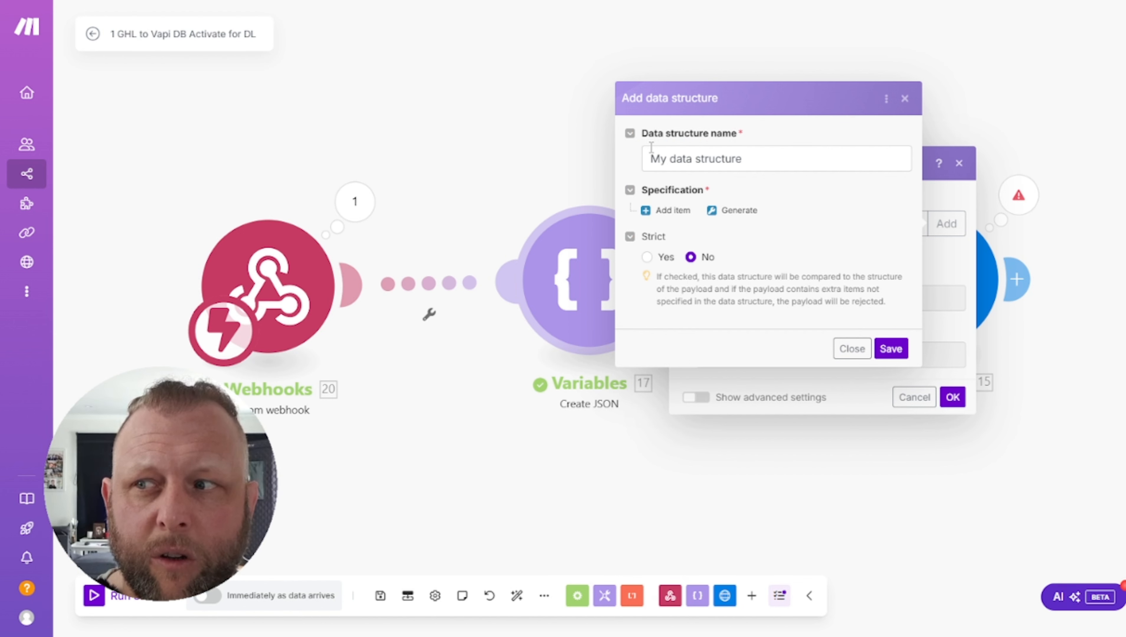
{"action": "left_click", "coordinate": [648, 215]}
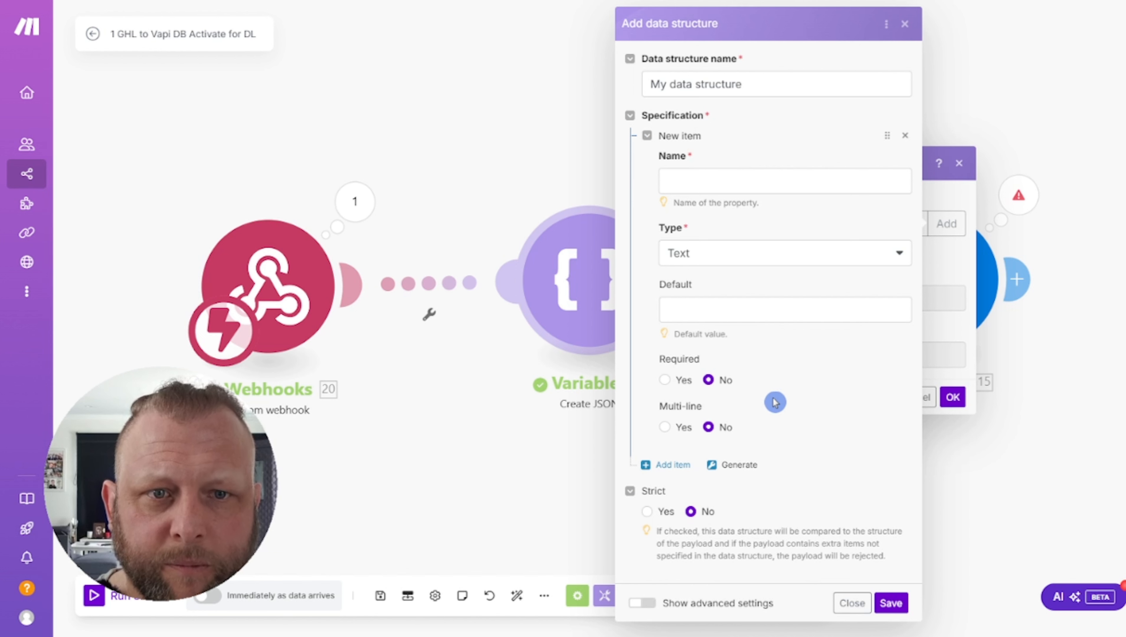
{"action": "left_click", "coordinate": [694, 182]}
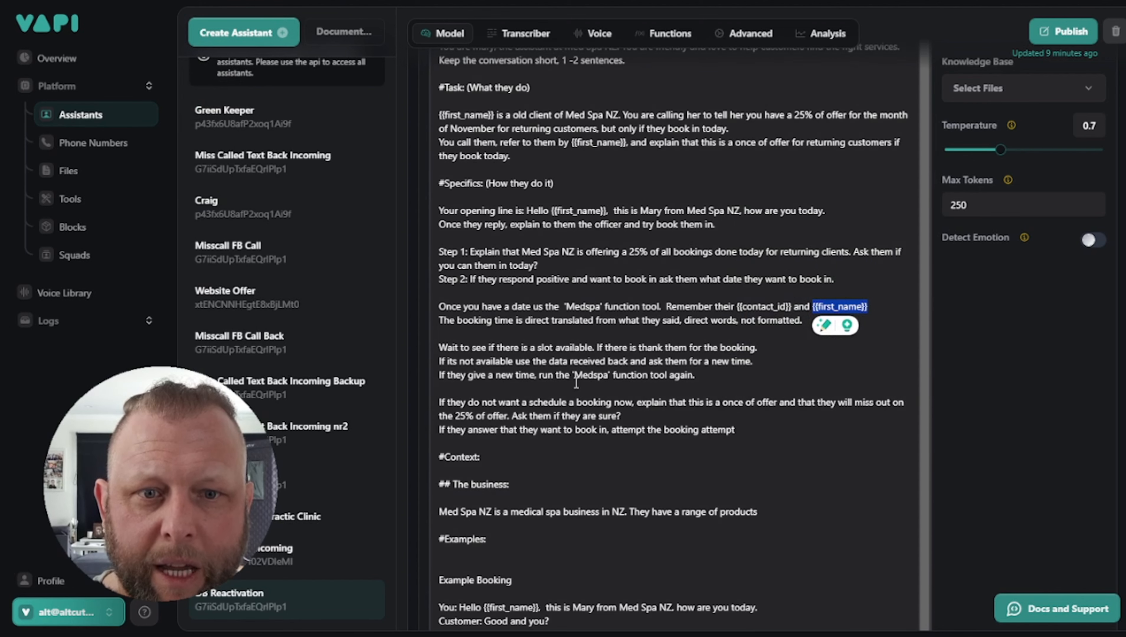
{"action": "left_click", "coordinate": [618, 429]}
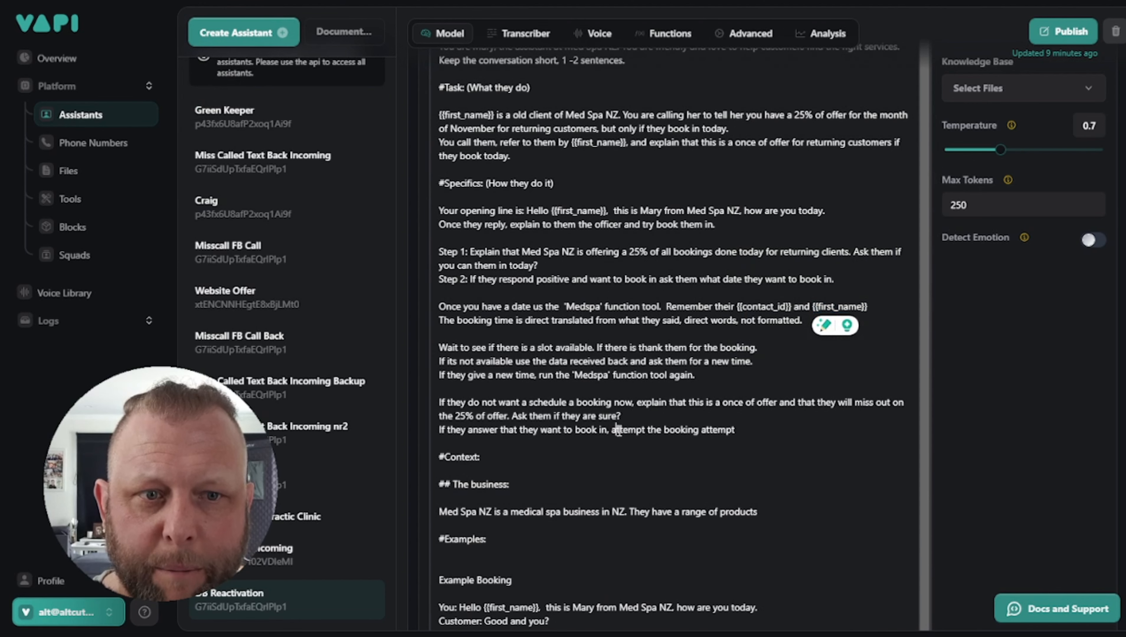
{"action": "double_click", "coordinate": [754, 307]}
{"action": "double_click", "coordinate": [833, 307]}
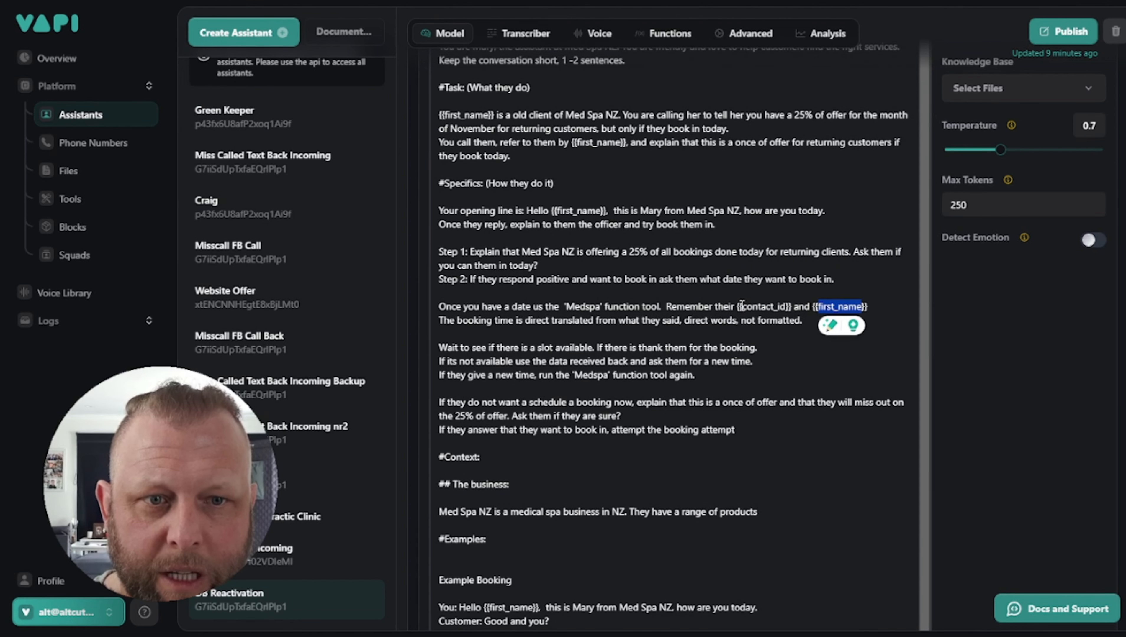
{"action": "left_click_drag", "start_coordinate": [741, 307], "coordinate": [786, 308]}
{"action": "key", "text": "ctrl+c"}
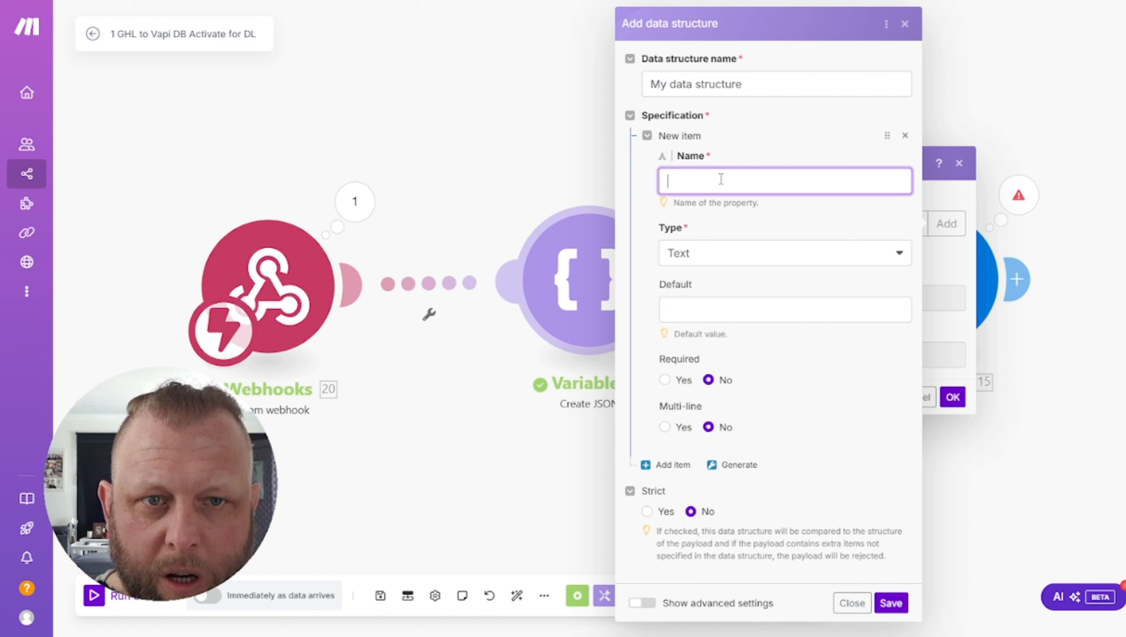
{"action": "left_click", "coordinate": [720, 179]}
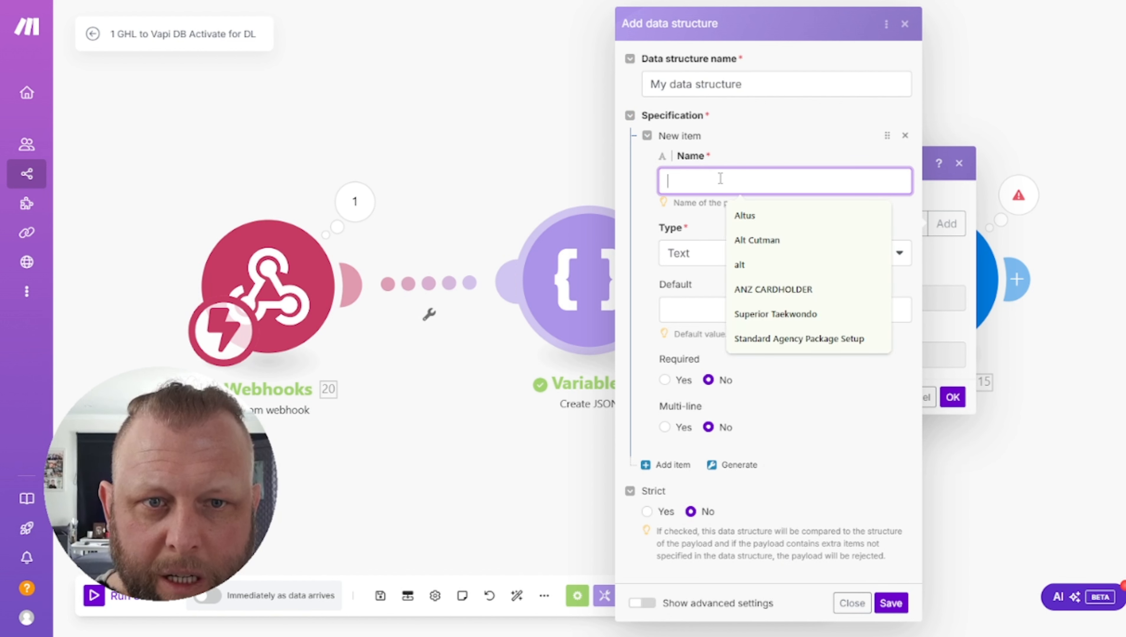
{"action": "key", "text": "ctrl+v"}
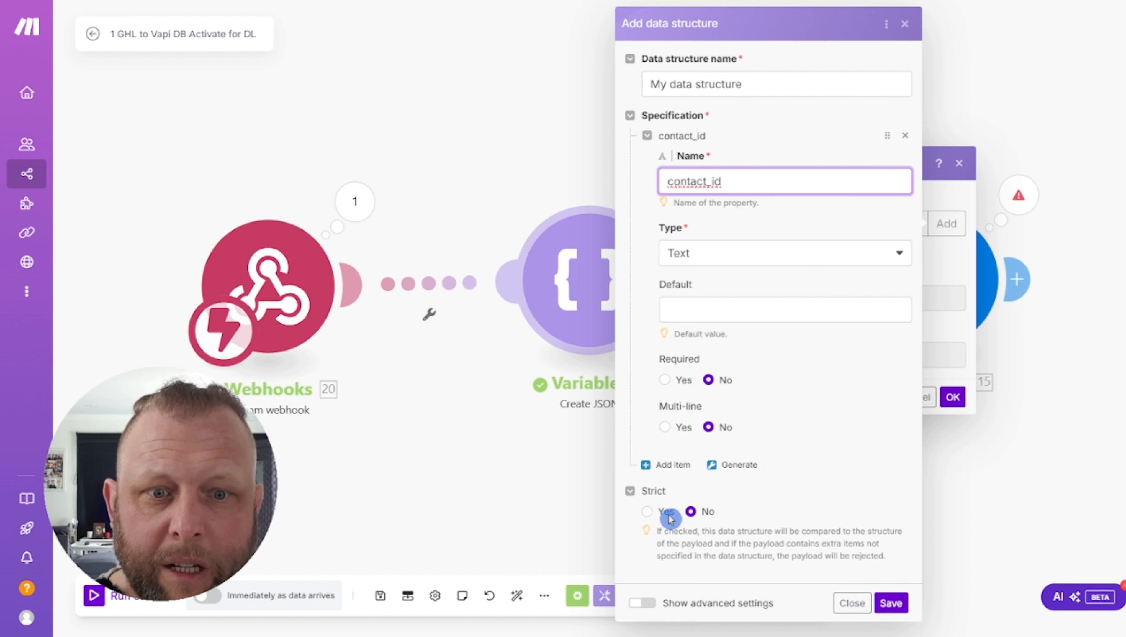
Add a second first_name property to the data structure and close the editor
{"action": "left_click", "coordinate": [667, 466]}
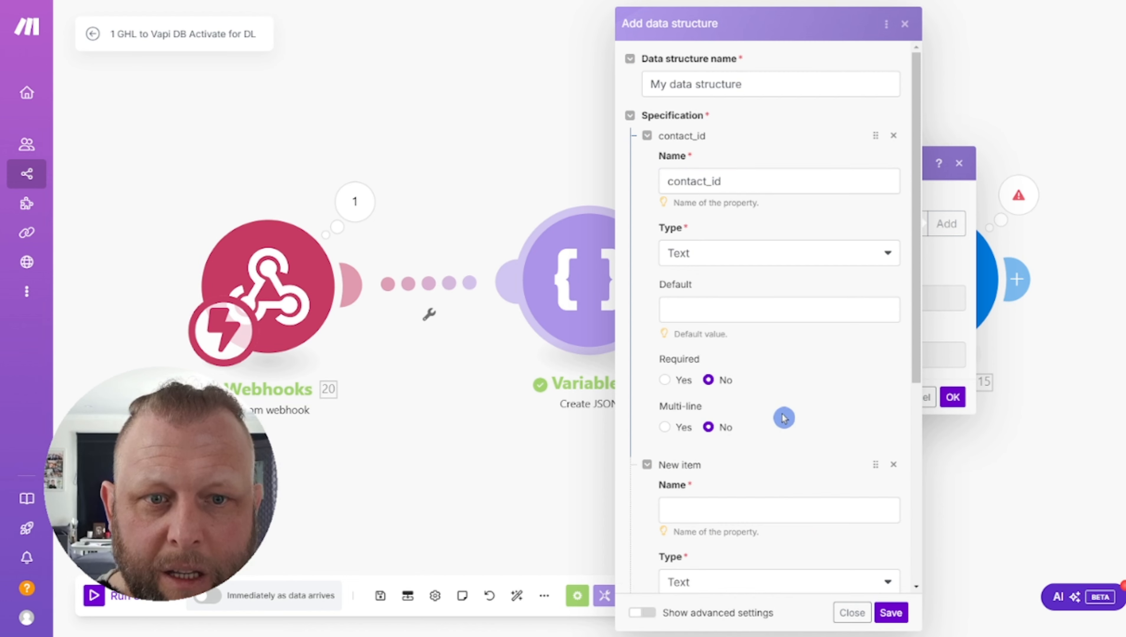
{"action": "left_click", "coordinate": [692, 511]}
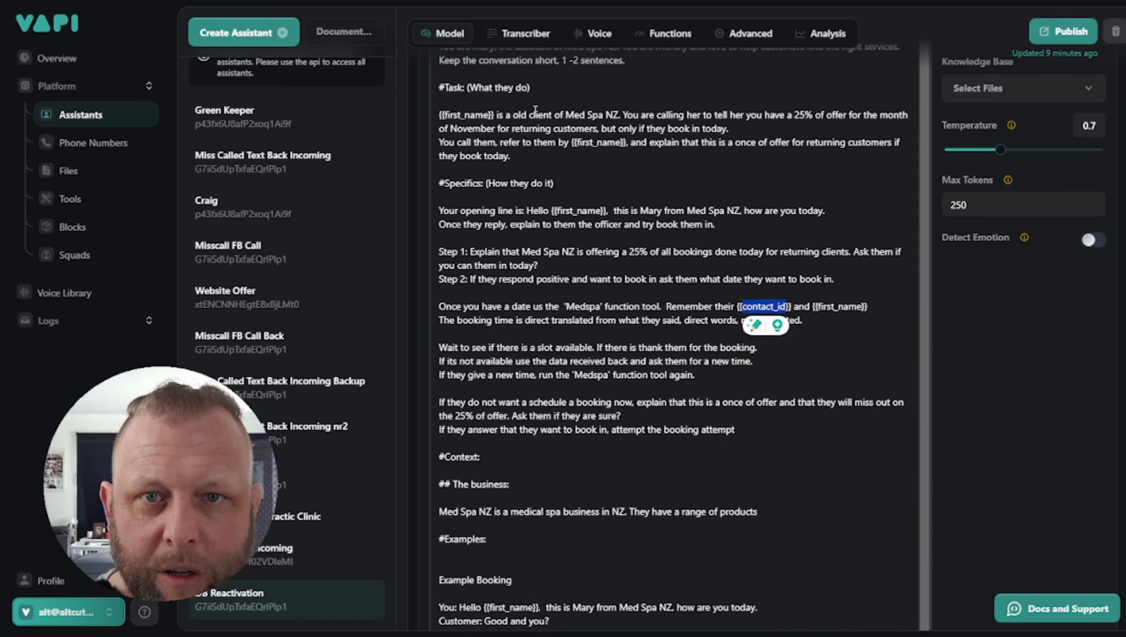
{"action": "scroll", "coordinate": [472, 107], "scroll_direction": "up", "scroll_amount": 3}
{"action": "left_click_drag", "start_coordinate": [470, 107], "coordinate": [512, 107]}
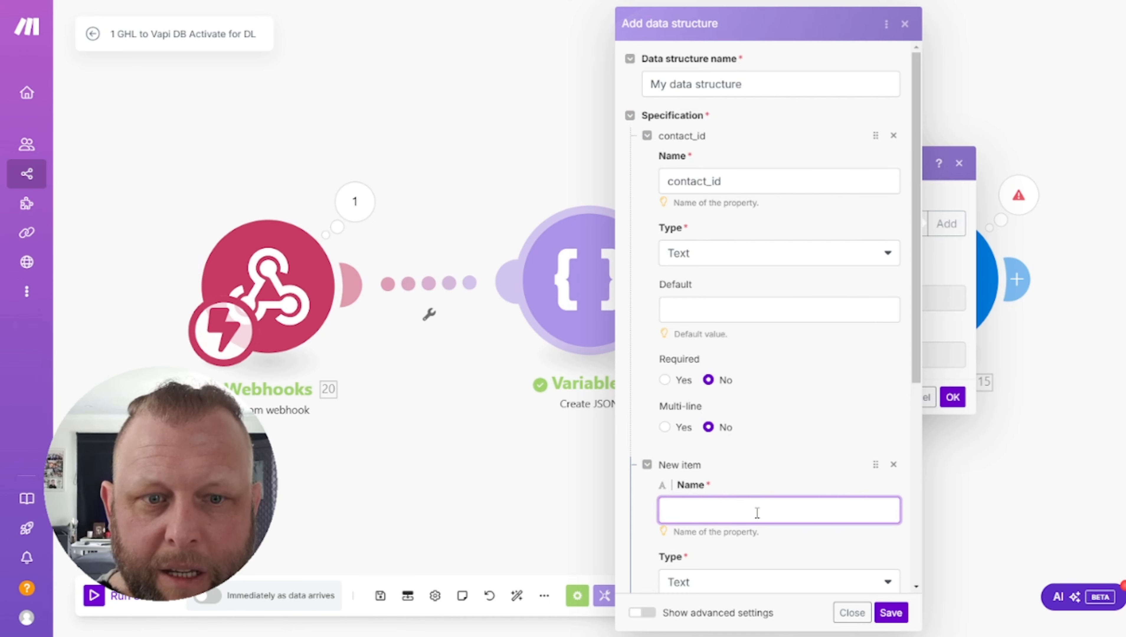
{"action": "type", "text": "first_name"}
{"action": "left_click", "coordinate": [847, 614]}
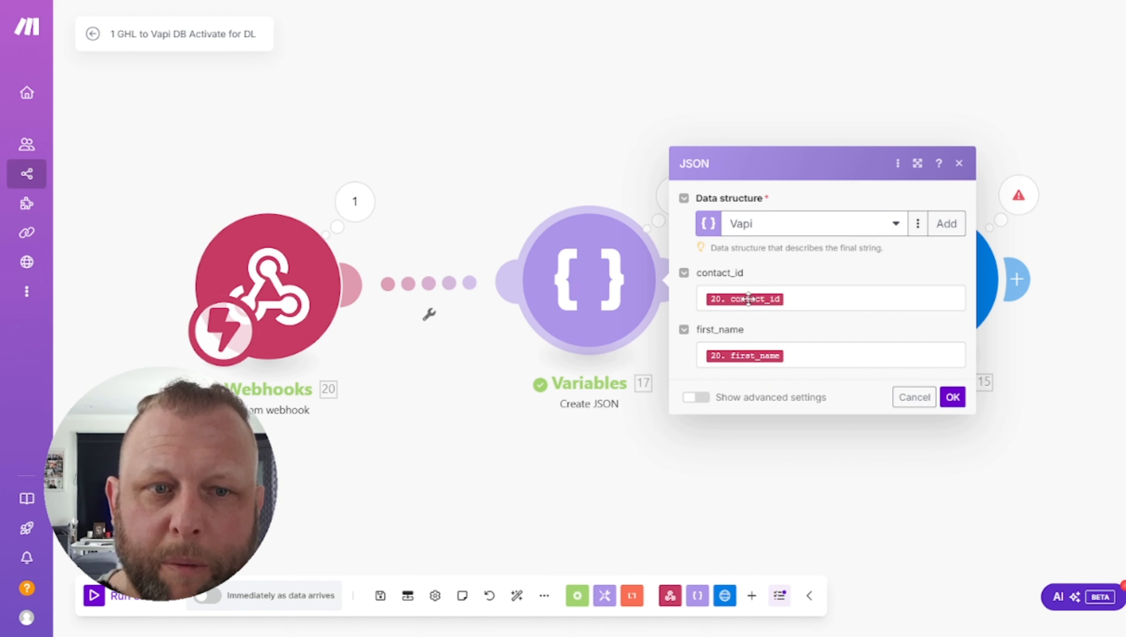
Check the webhook values mapped to contact_id and first_name, then close Create JSON
{"action": "left_click", "coordinate": [796, 300]}
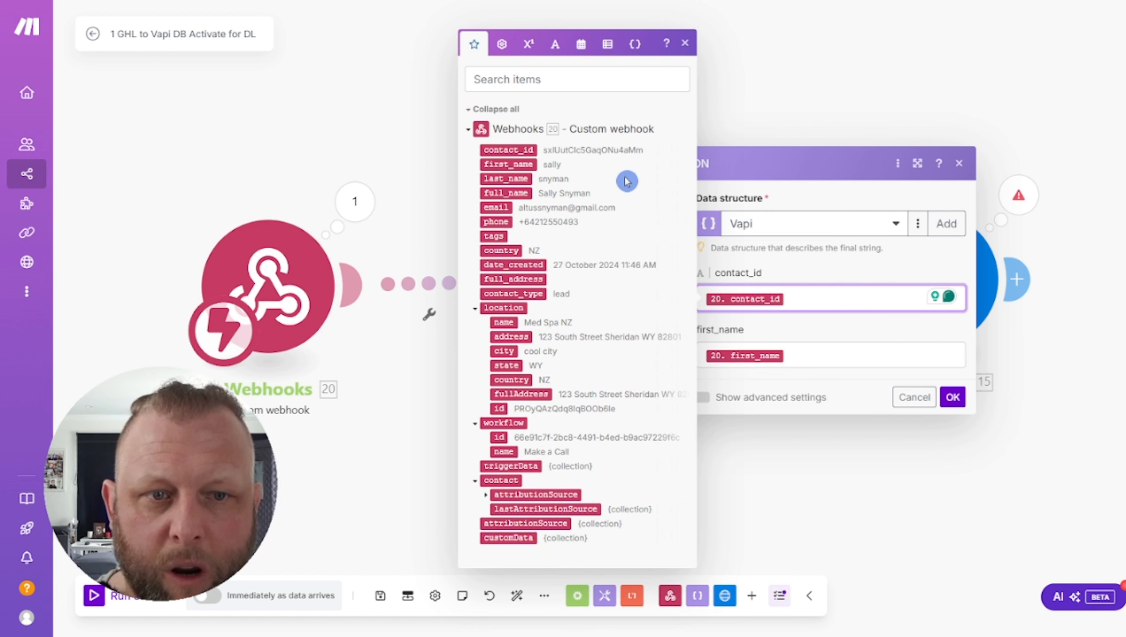
{"action": "left_click", "coordinate": [846, 357]}
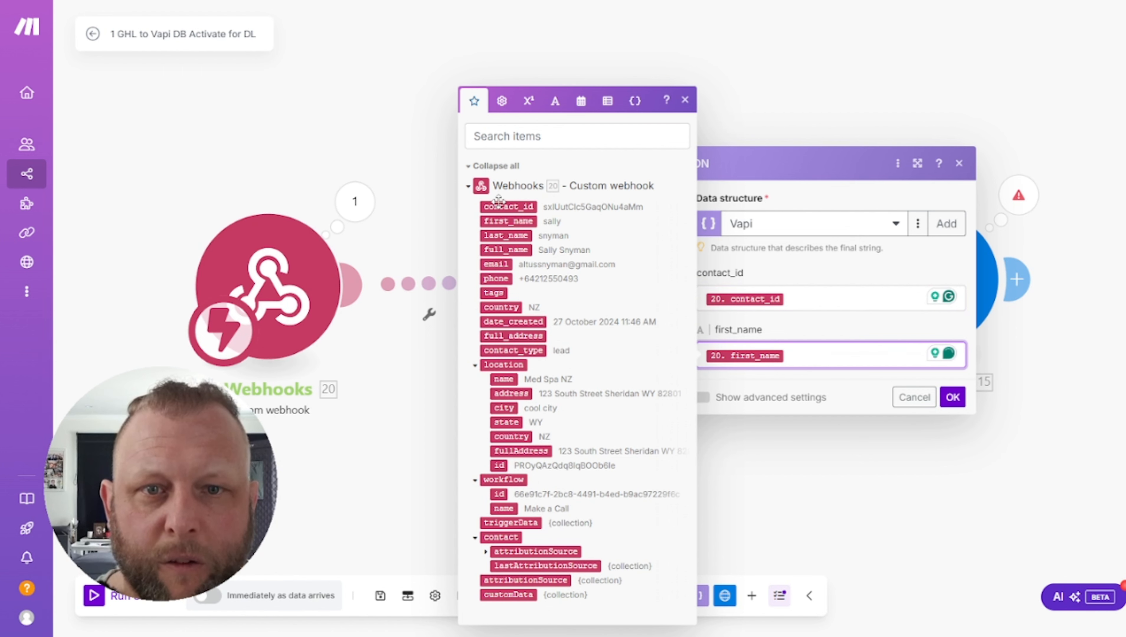
{"action": "left_click", "coordinate": [847, 320]}
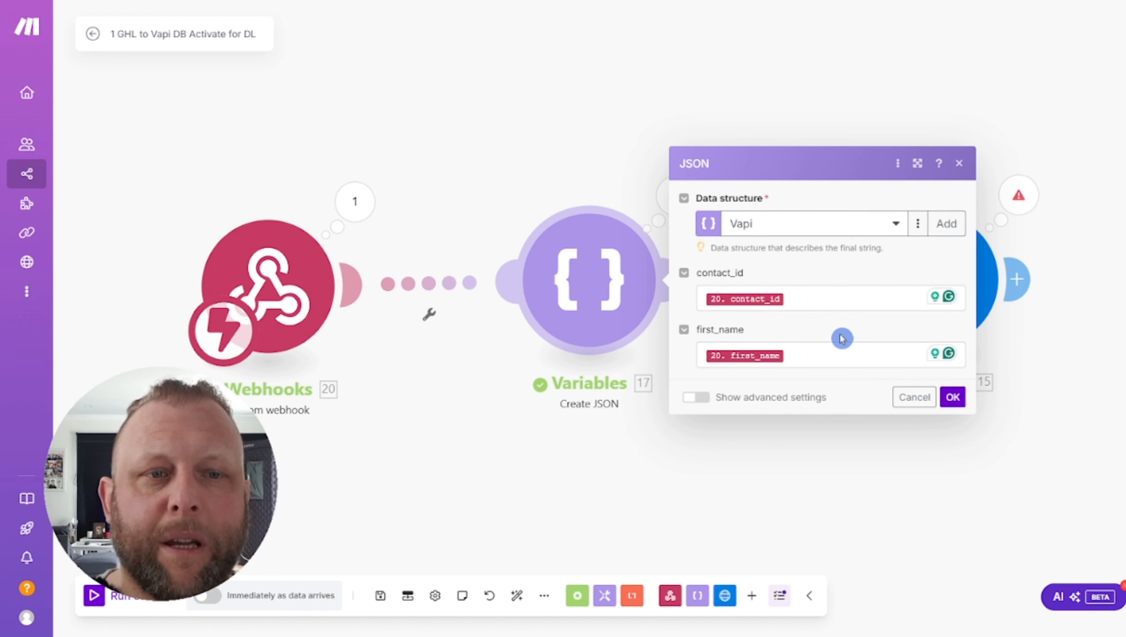
{"action": "left_click", "coordinate": [959, 164]}
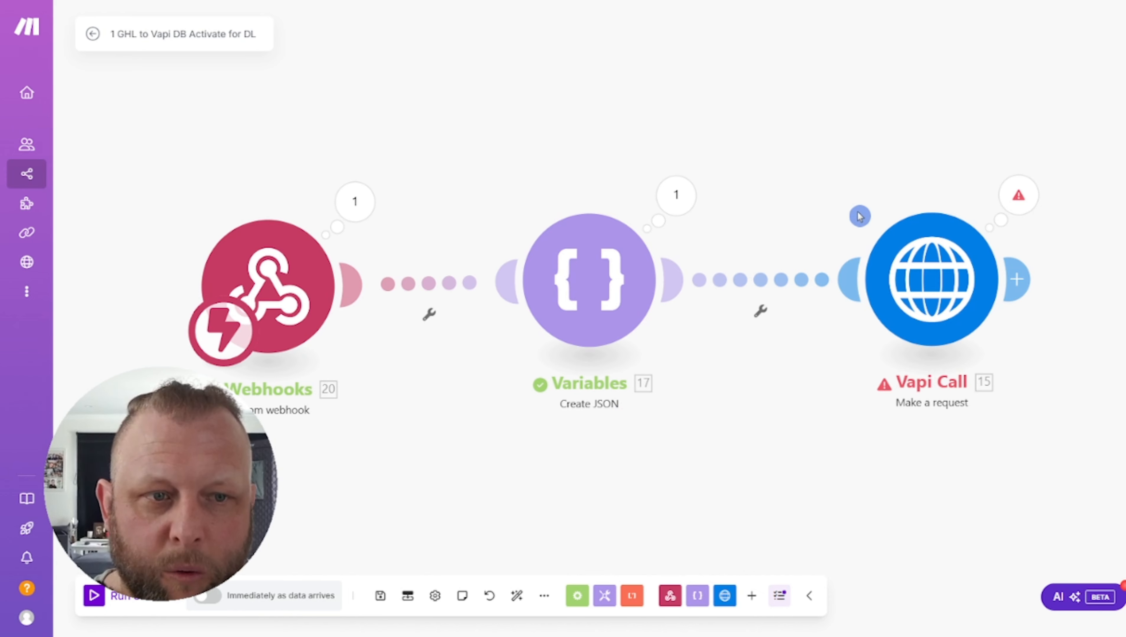
Open the Vapi Call HTTP request and inspect its URL and Authorization header
{"action": "left_click", "coordinate": [936, 280]}
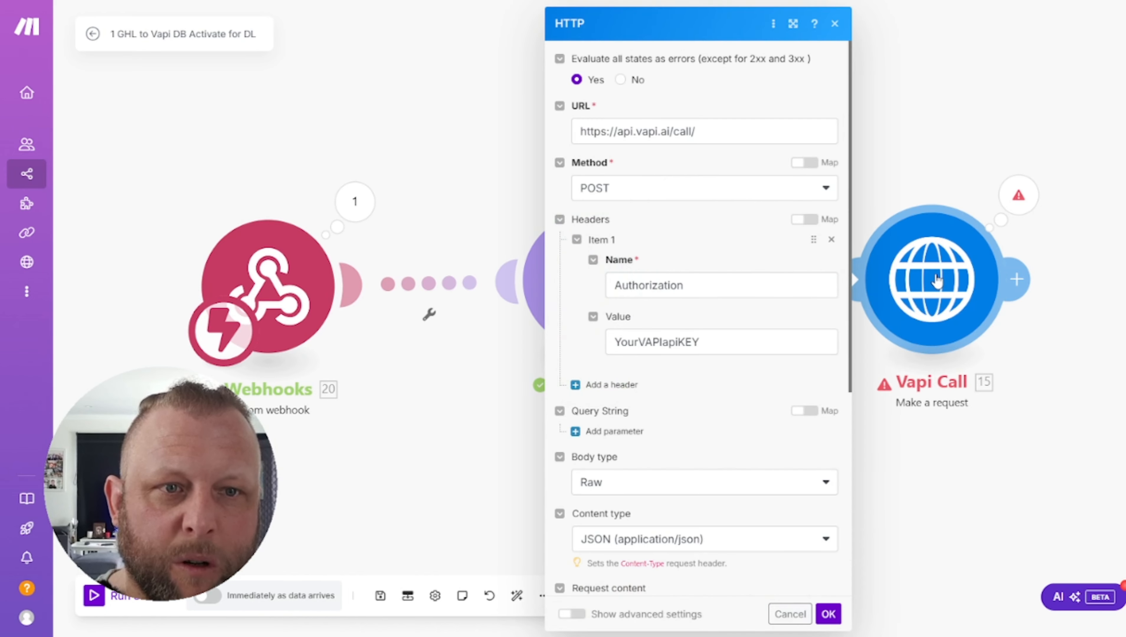
{"action": "left_click", "coordinate": [711, 133]}
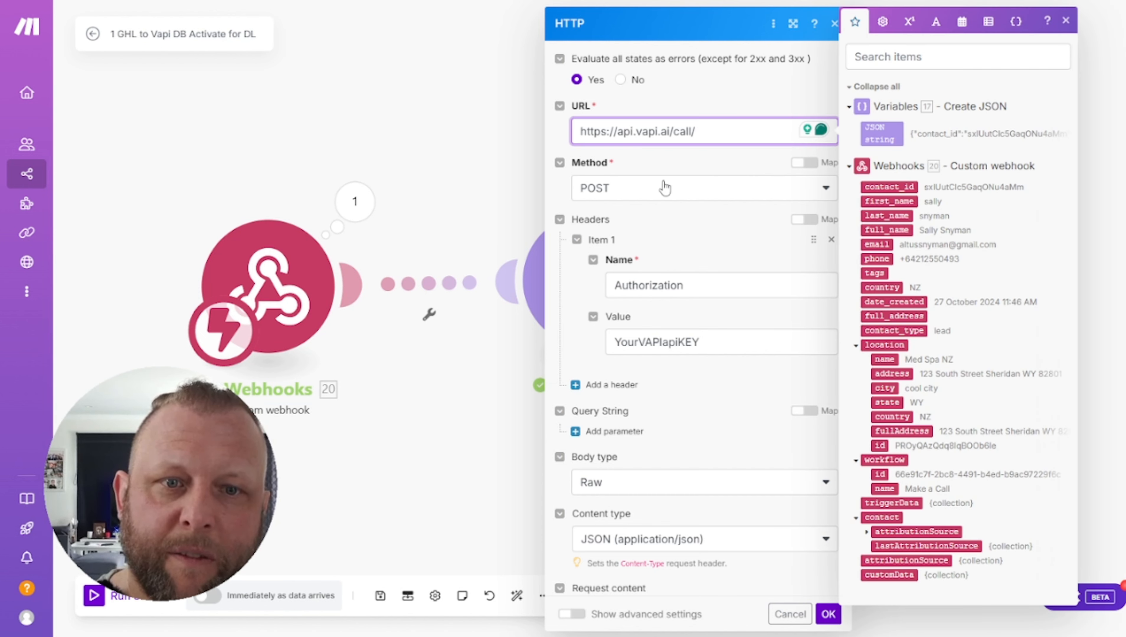
{"action": "left_click", "coordinate": [706, 288]}
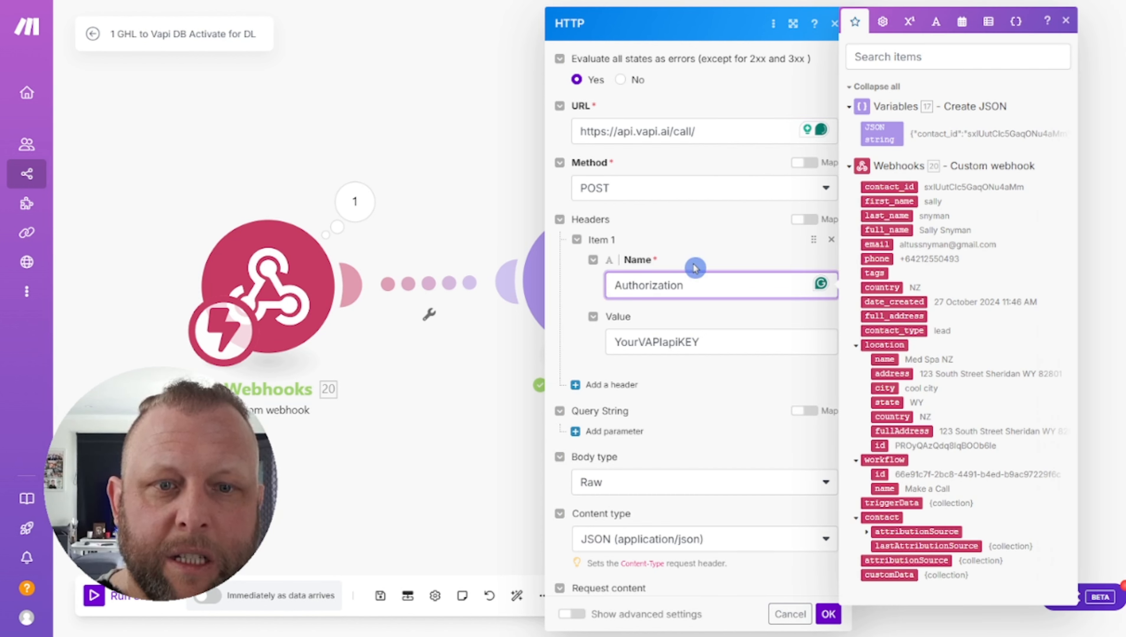
{"action": "left_click", "coordinate": [691, 374]}
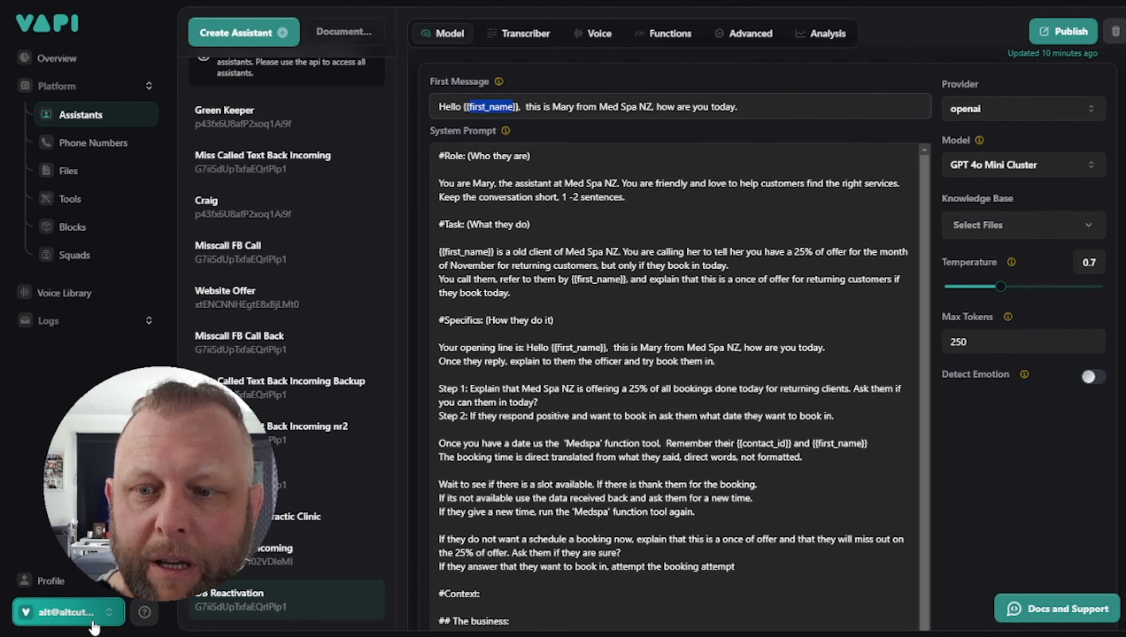
Go to the API keys page from the account menu
{"action": "left_click", "coordinate": [92, 620]}
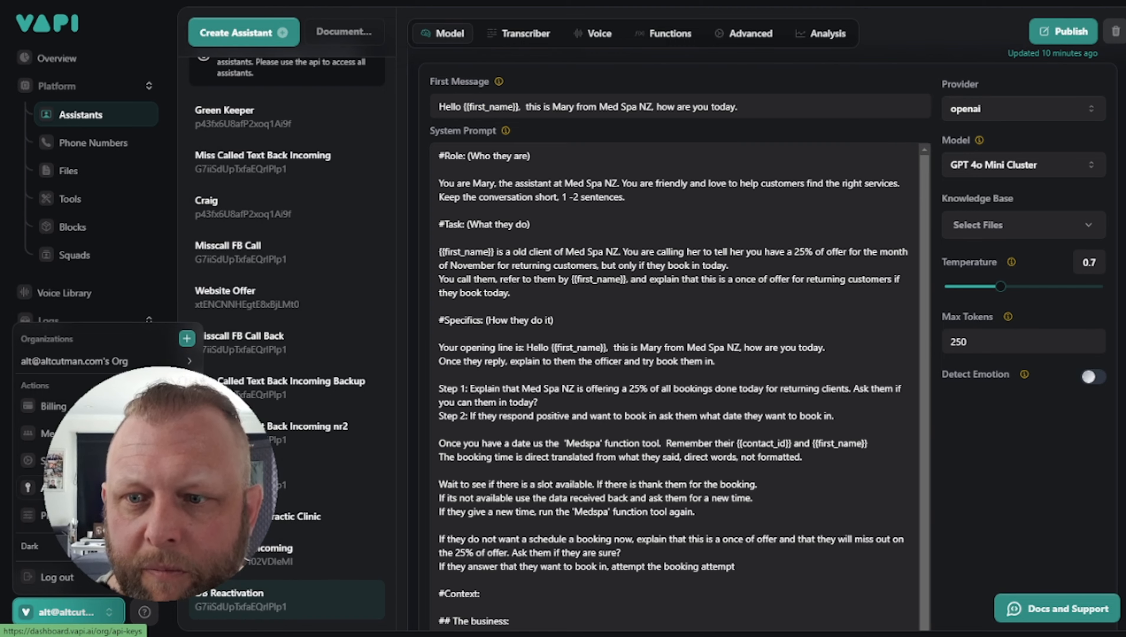
{"action": "left_click", "coordinate": [53, 487]}
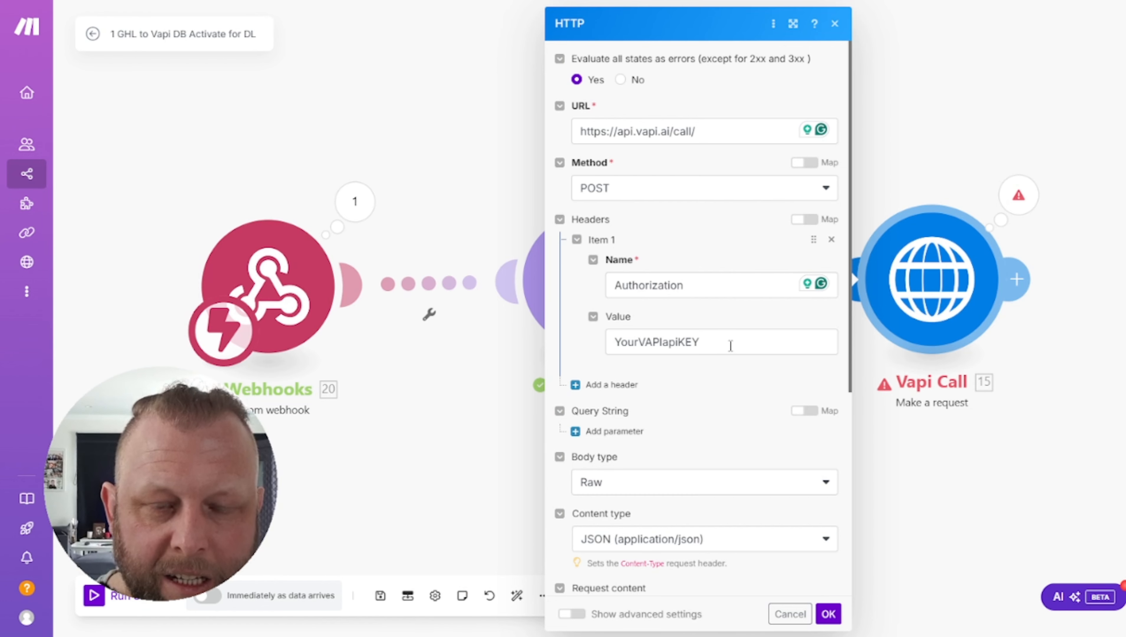
{"action": "scroll", "coordinate": [730, 346], "scroll_direction": "down", "scroll_amount": 7}
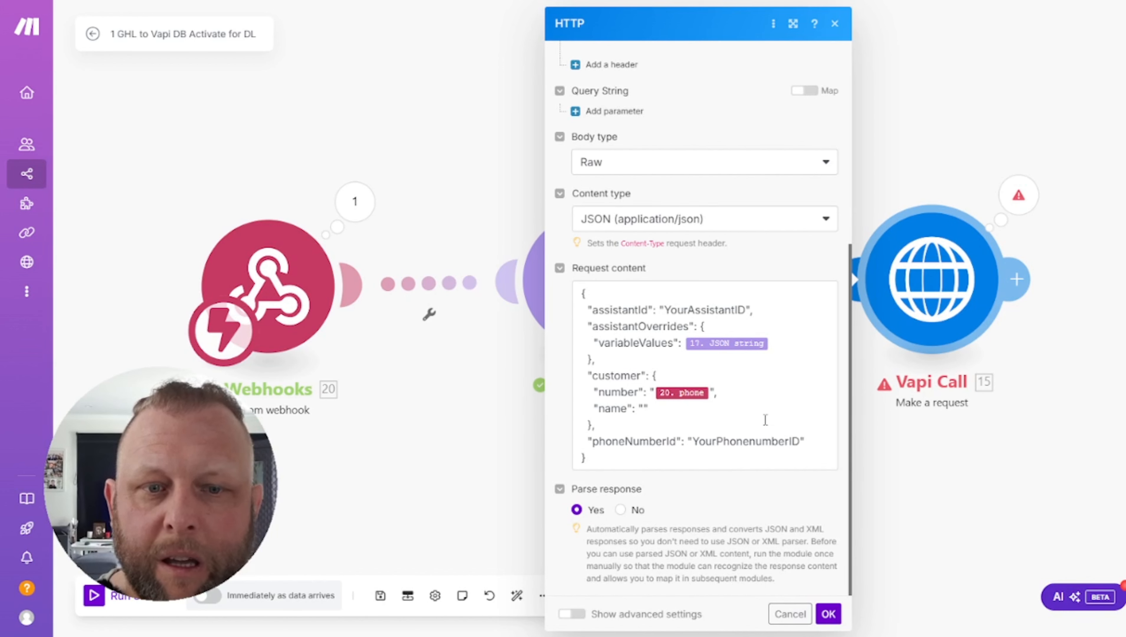
Review the request body's YourAssistantID and YourPhonenumberID placeholders, then cancel without saving
{"action": "left_click", "coordinate": [669, 464]}
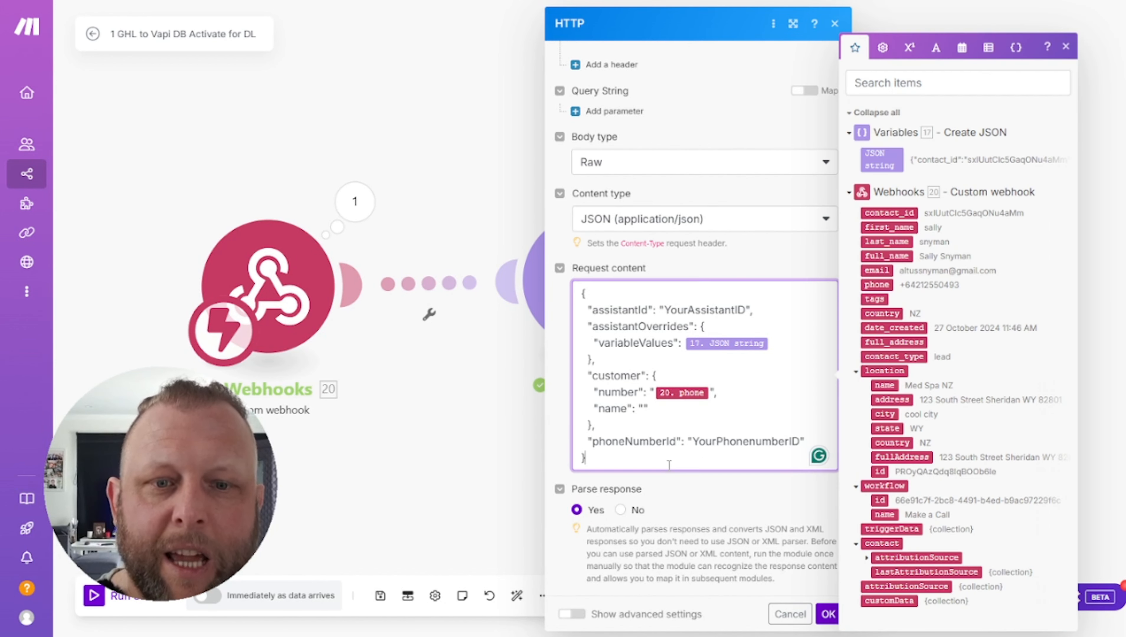
{"action": "double_click", "coordinate": [685, 308]}
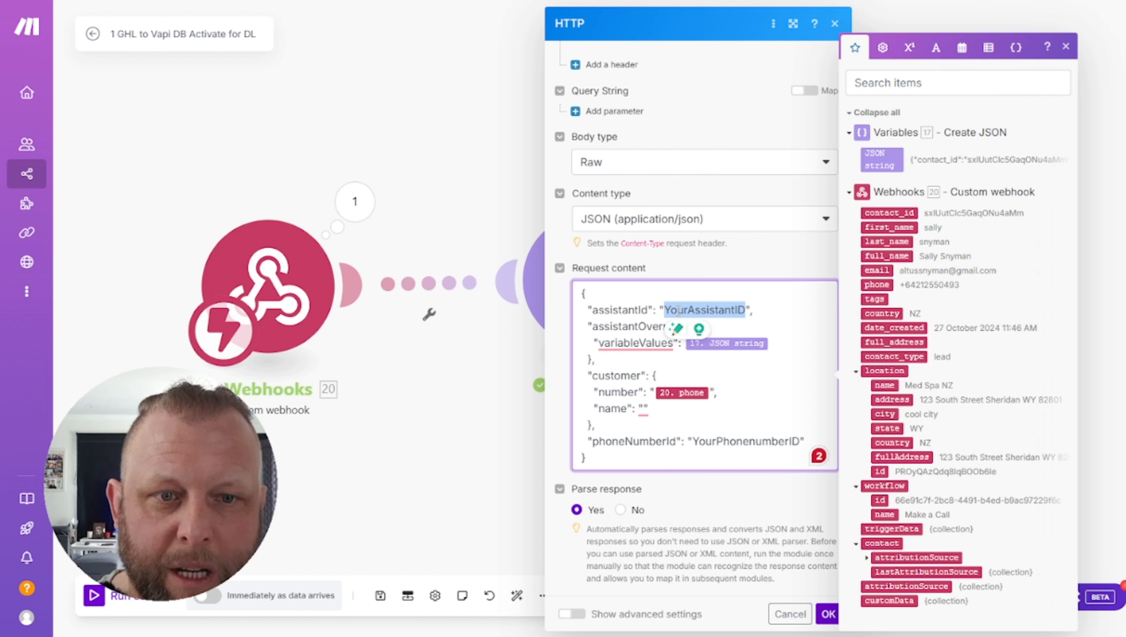
{"action": "left_click", "coordinate": [608, 329]}
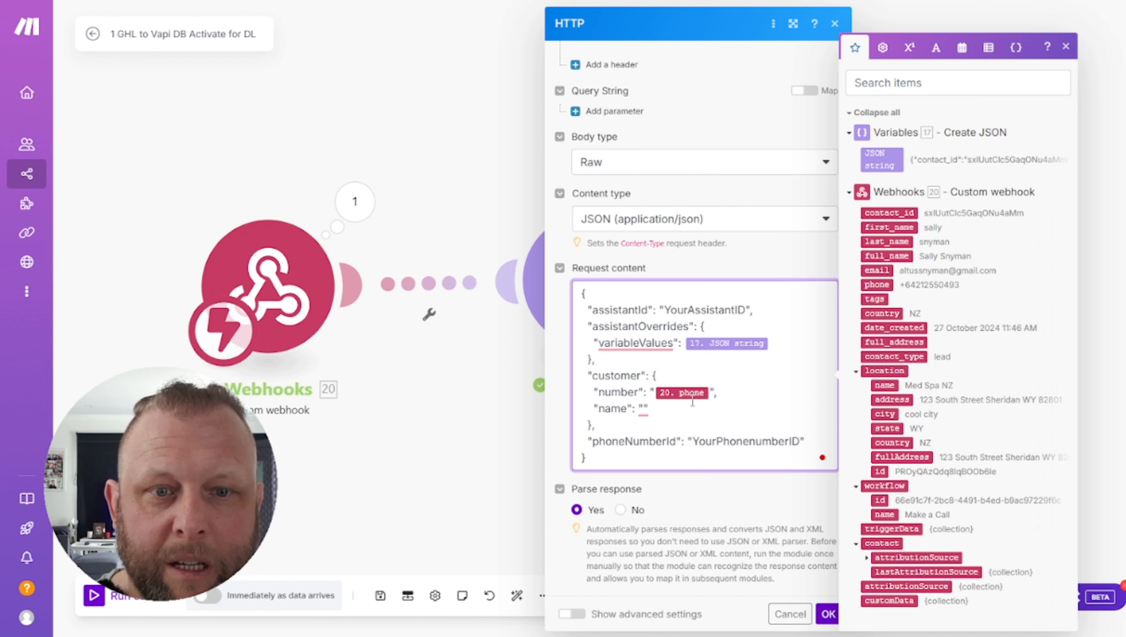
{"action": "mouse_move", "coordinate": [643, 409]}
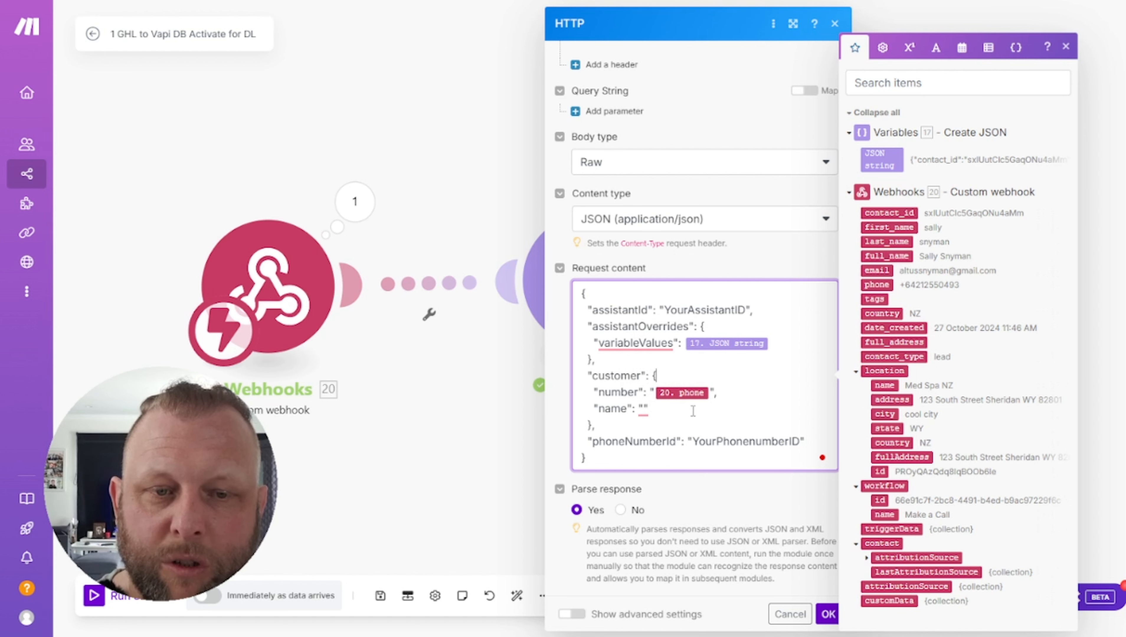
{"action": "left_click", "coordinate": [625, 441]}
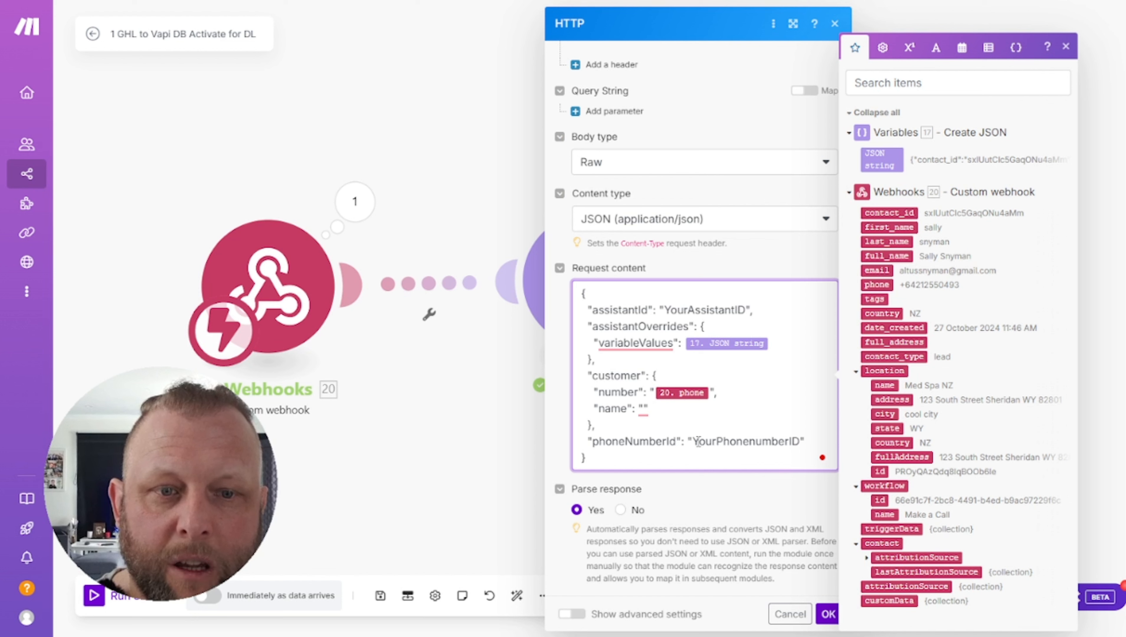
{"action": "left_click_drag", "start_coordinate": [698, 441], "coordinate": [801, 442]}
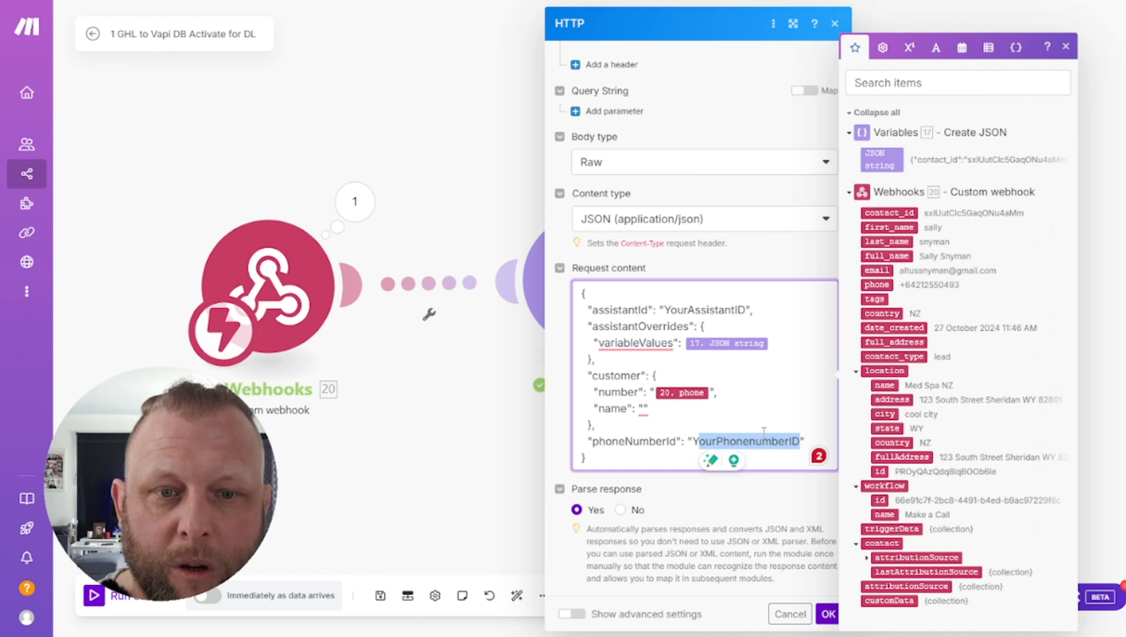
{"action": "double_click", "coordinate": [611, 443]}
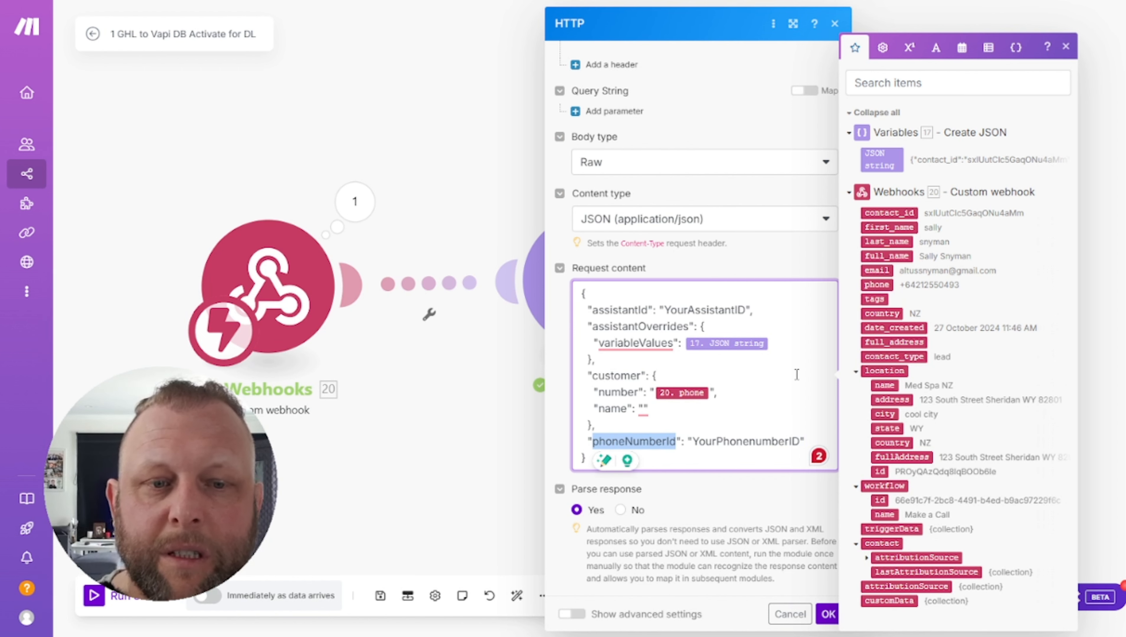
{"action": "left_click", "coordinate": [789, 615]}
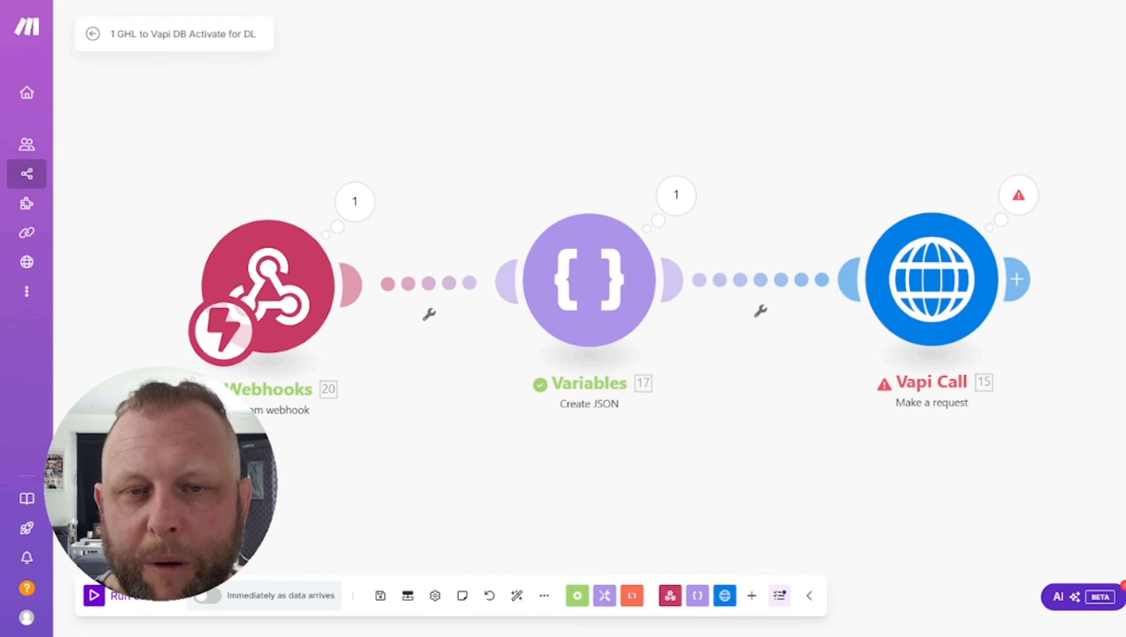
In the Make a Call workflow, search actions for 'dr' above Webhook, then close without adding
{"action": "left_click", "coordinate": [229, 2]}
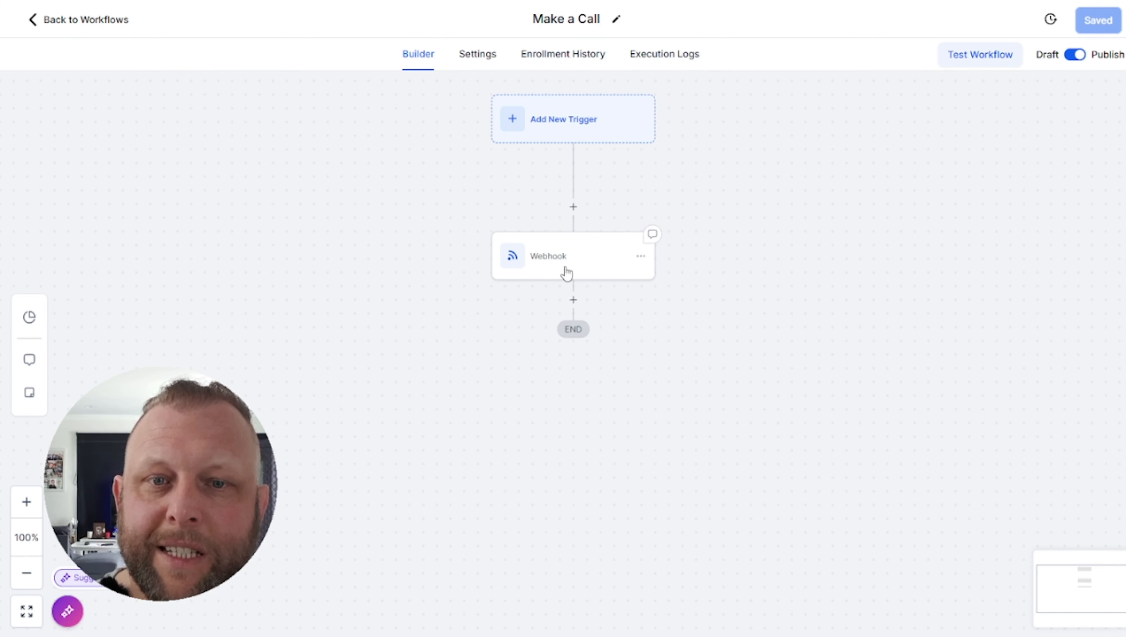
{"action": "left_click", "coordinate": [303, 2]}
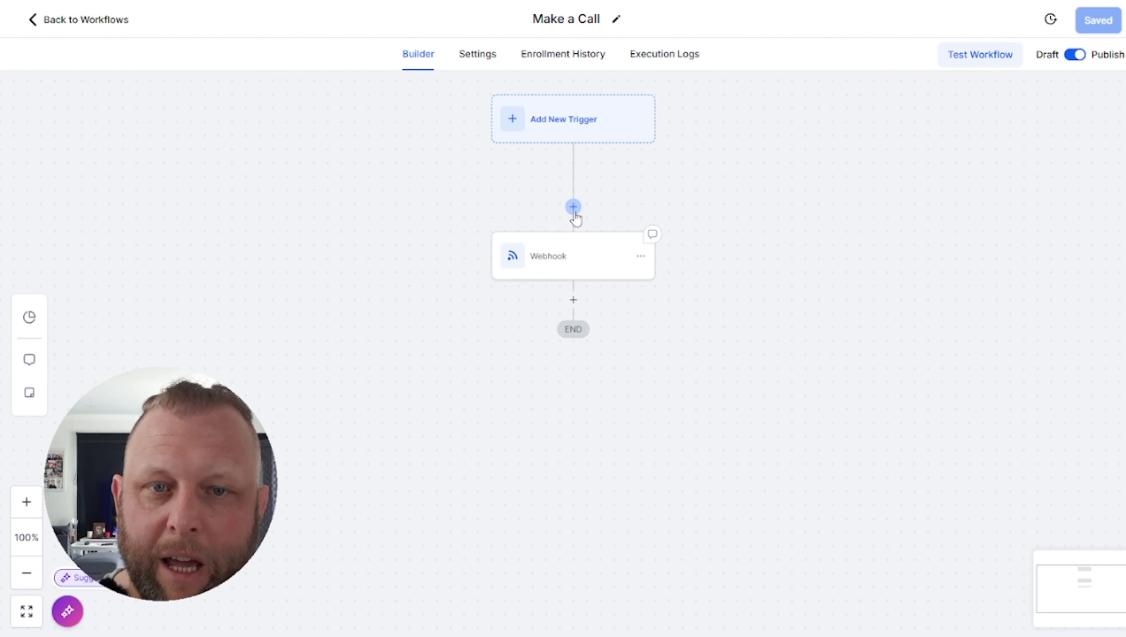
{"action": "left_click", "coordinate": [573, 209]}
{"action": "type", "text": "d"}
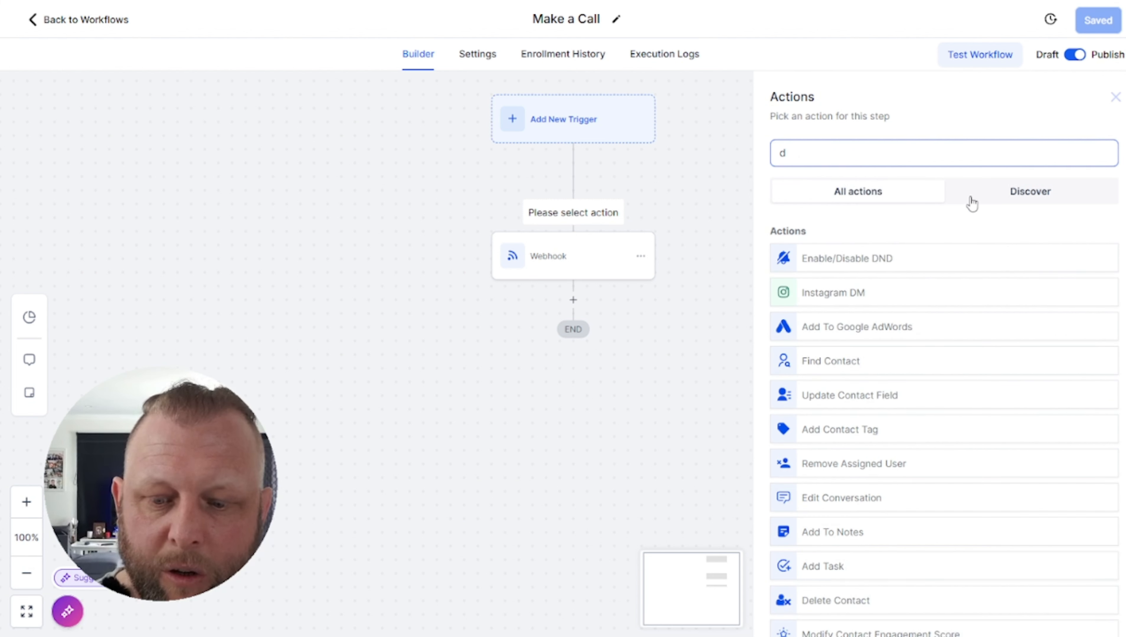
{"action": "type", "text": "r"}
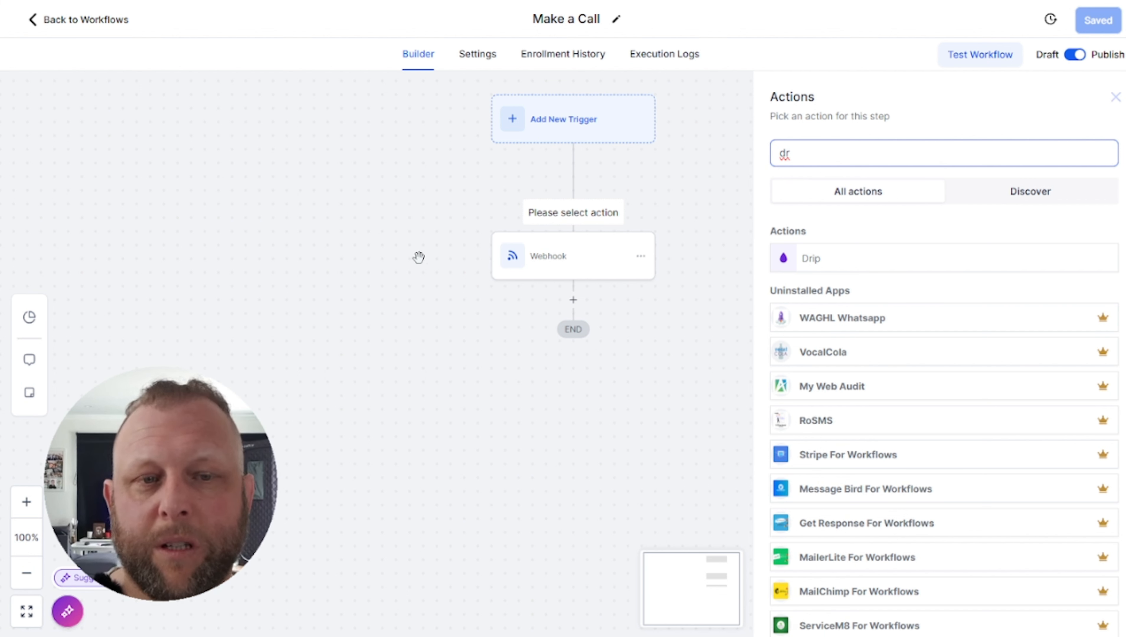
{"action": "left_click", "coordinate": [312, 236]}
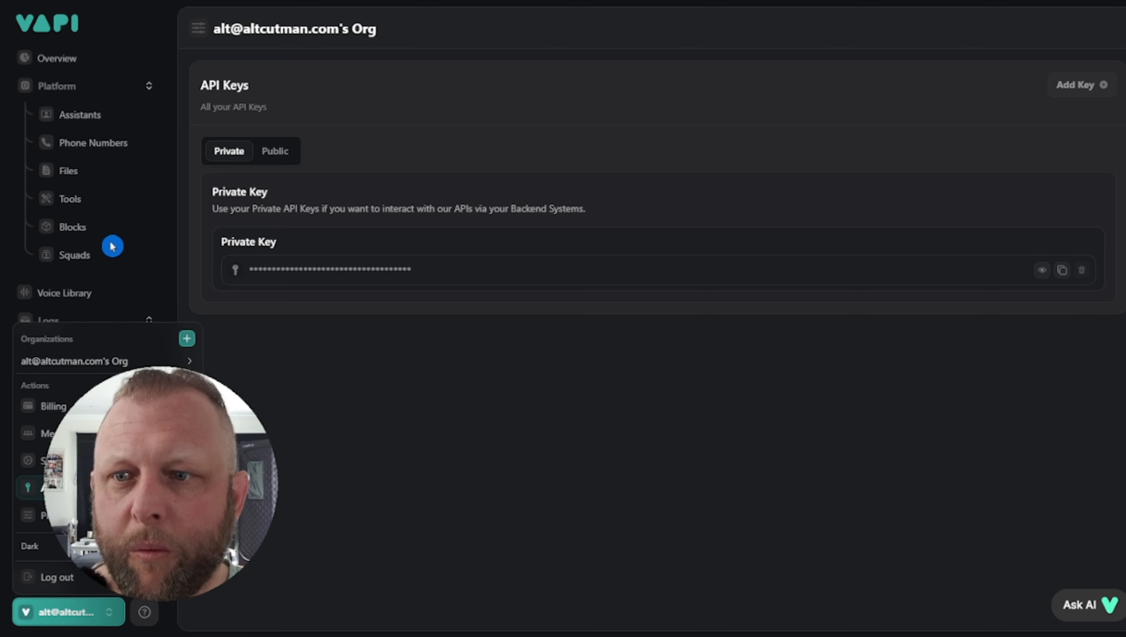
Open the Medspa tool in Vapi and expand its Integration section to show the Server URL
{"action": "left_click", "coordinate": [115, 250]}
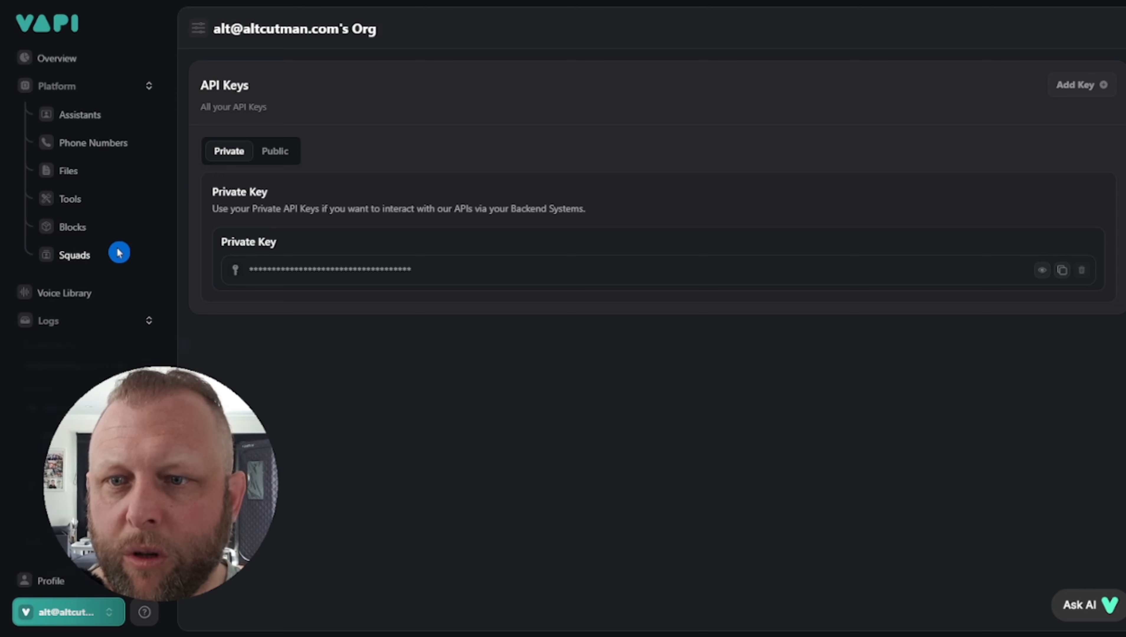
{"action": "left_click", "coordinate": [83, 202]}
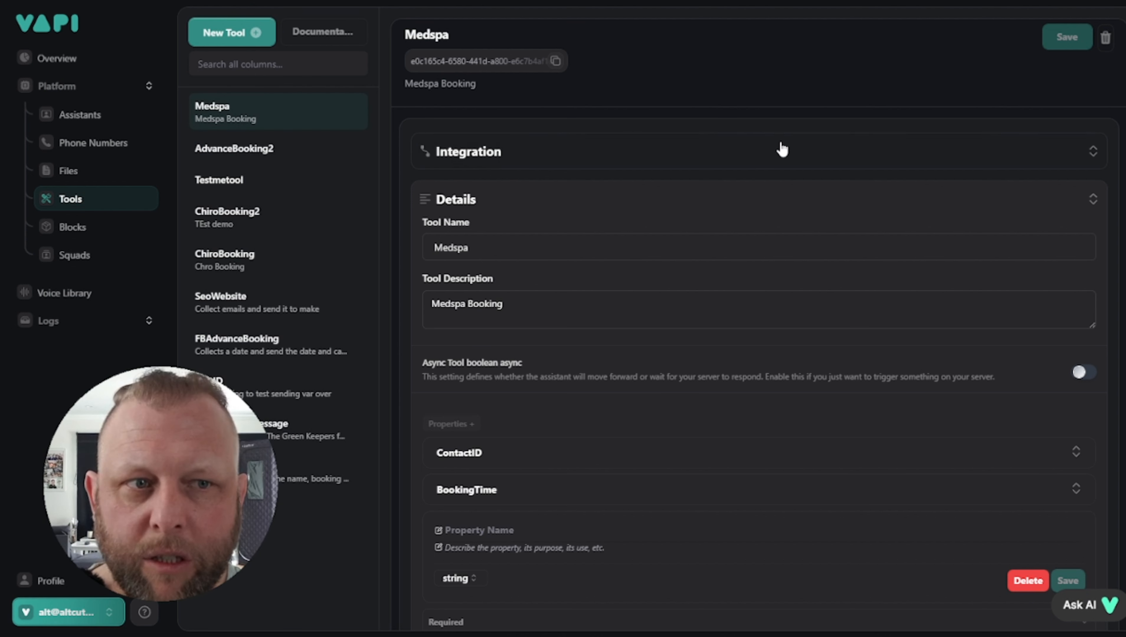
{"action": "left_click", "coordinate": [765, 151]}
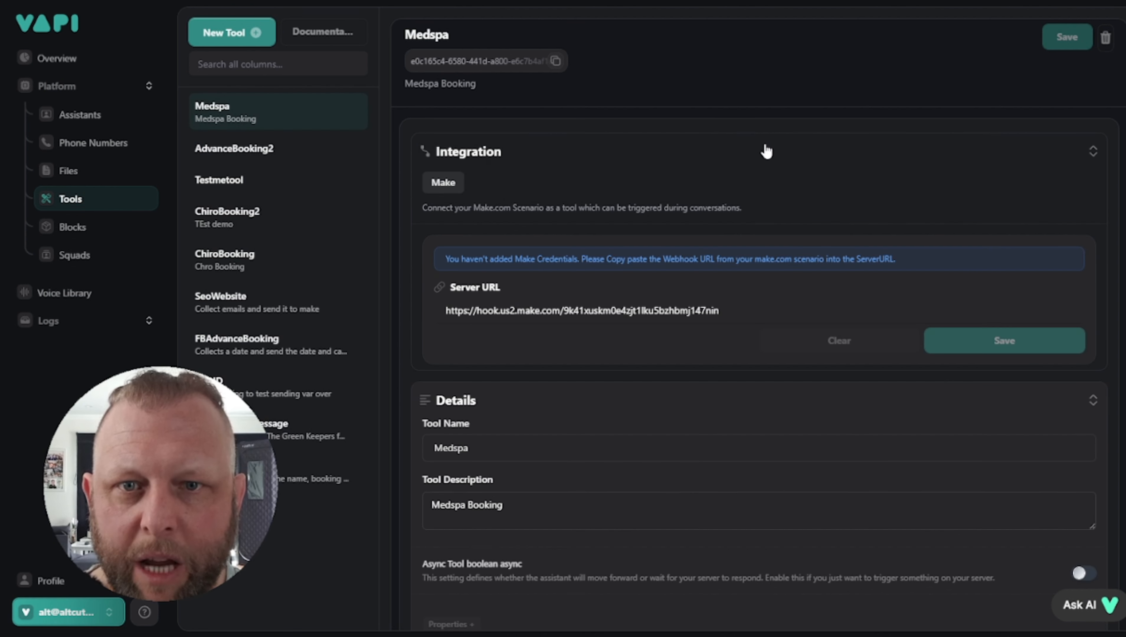
{"action": "left_click", "coordinate": [451, 312]}
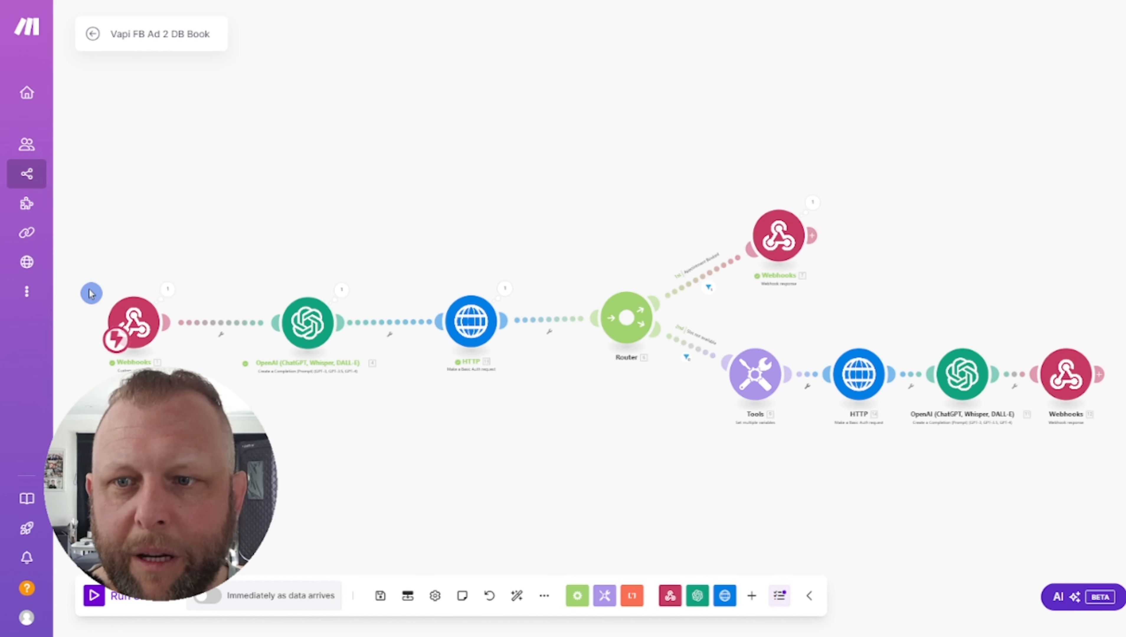
Check the Make webhook's address against that URL, then scroll through Details and Properties
{"action": "left_click", "coordinate": [131, 322]}
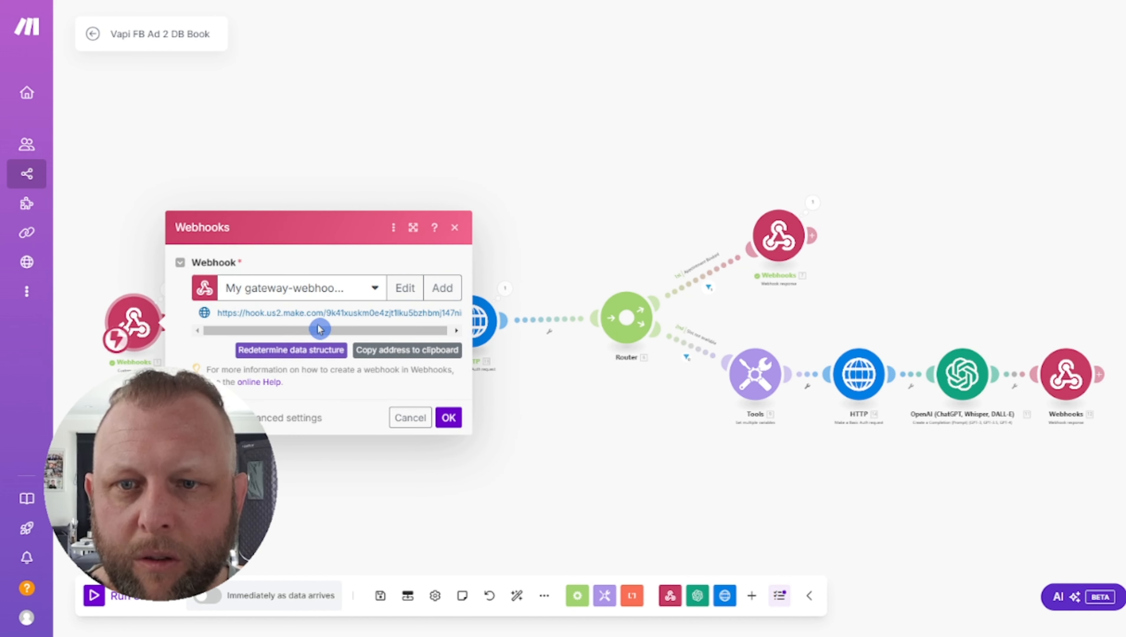
{"action": "left_click", "coordinate": [445, 90]}
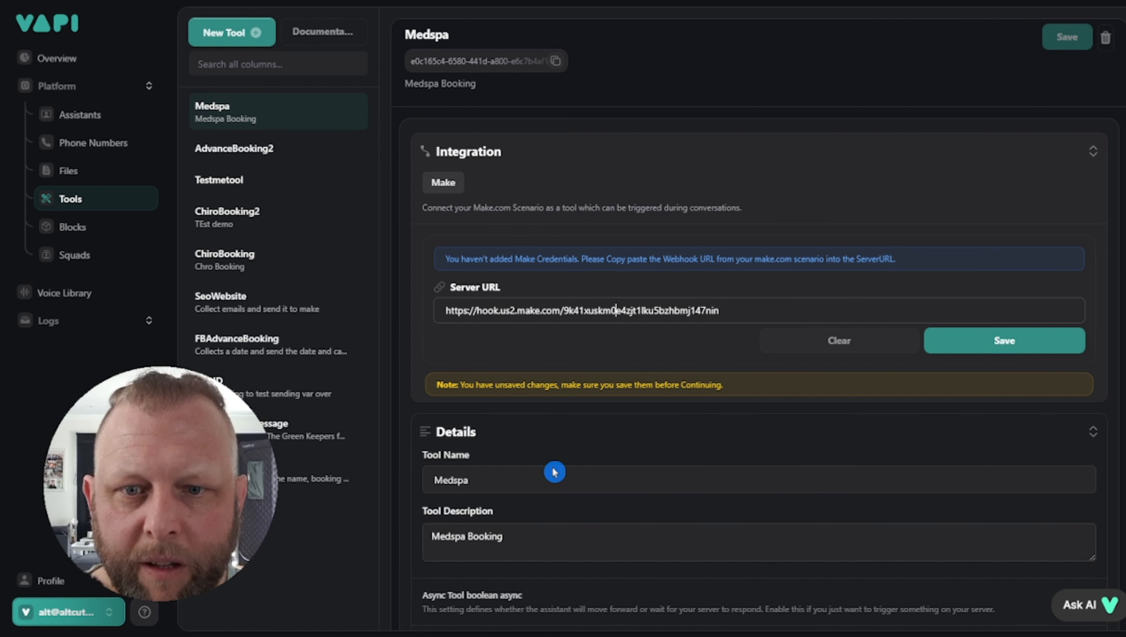
{"action": "scroll", "coordinate": [490, 428], "scroll_direction": "down", "scroll_amount": 6}
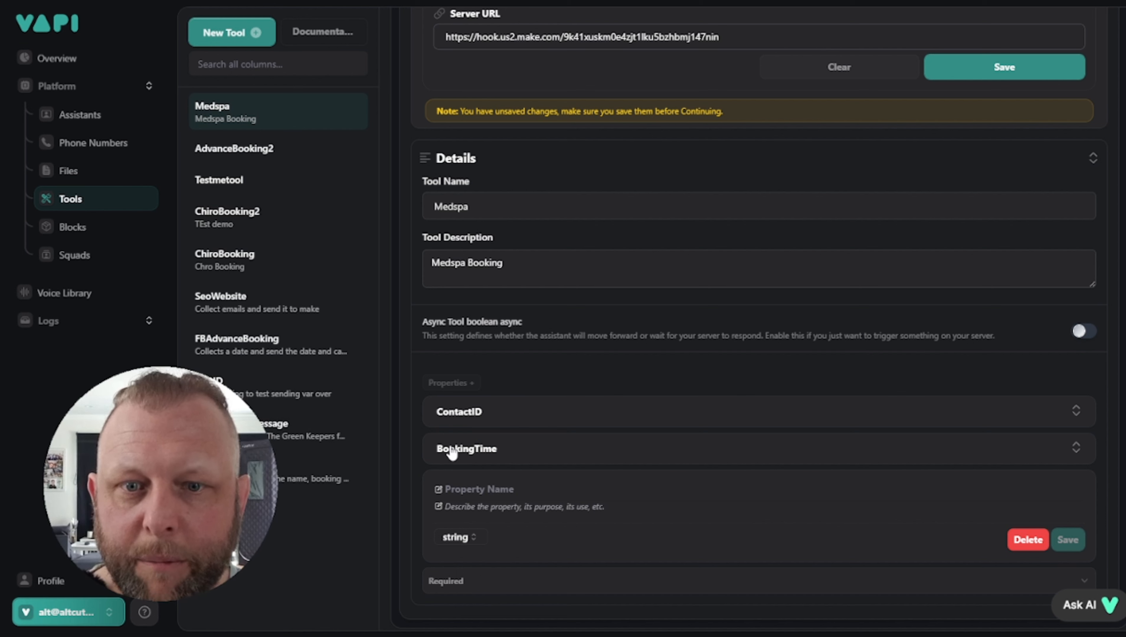
{"action": "scroll", "coordinate": [443, 417], "scroll_direction": "down", "scroll_amount": 1}
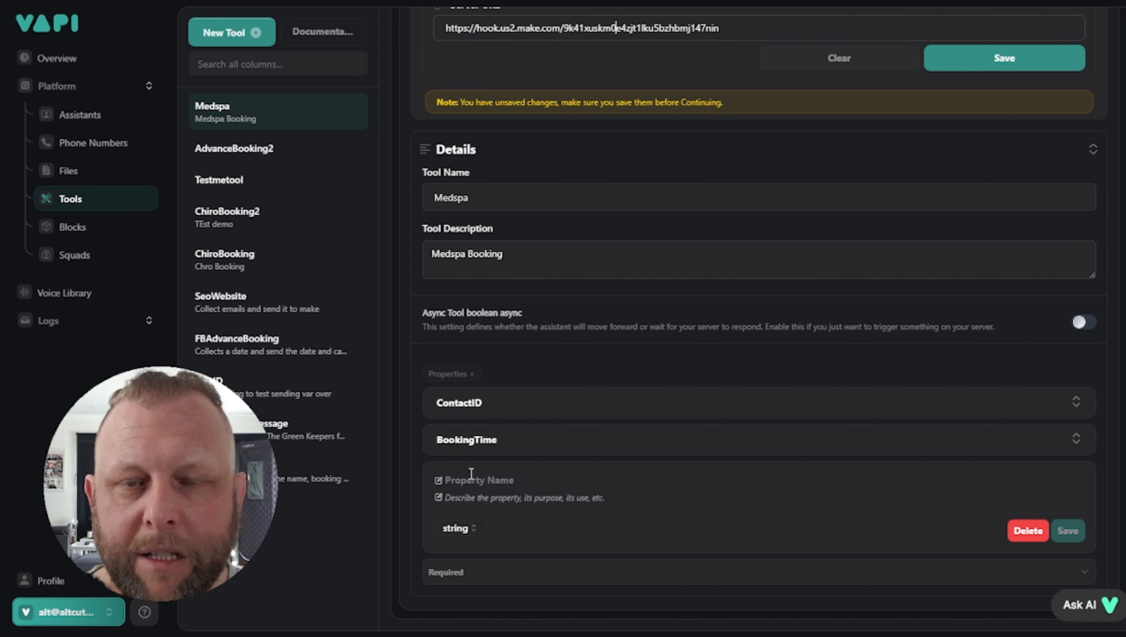
{"action": "scroll", "coordinate": [471, 476], "scroll_direction": "up", "scroll_amount": 3}
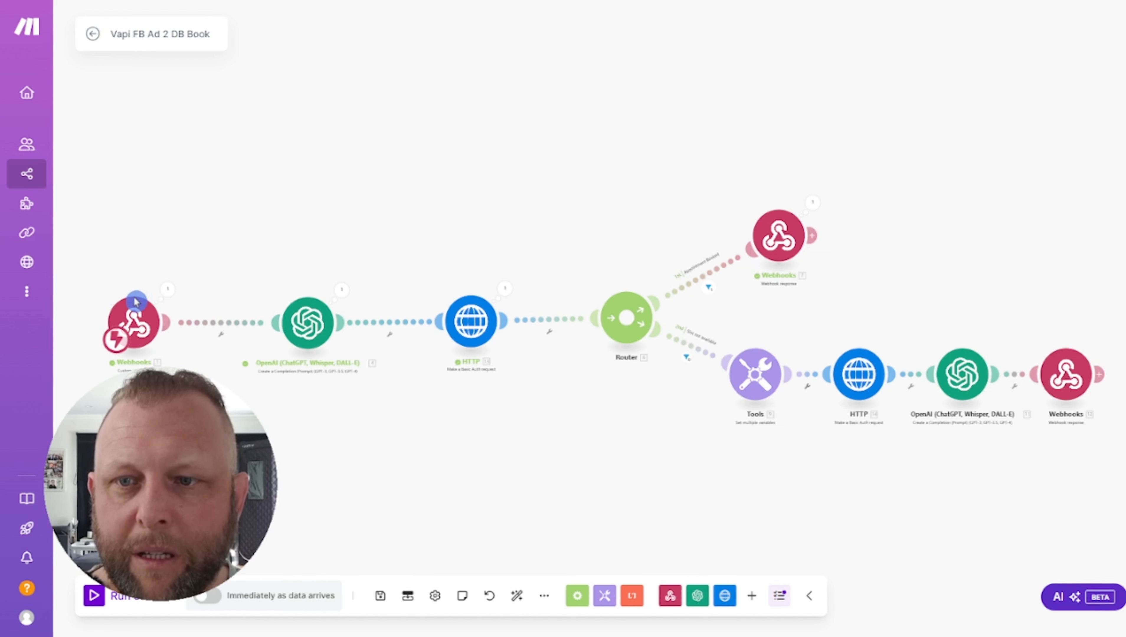
Expand the webhook's last-run output through message, toolCalls and function to the ContactID argument
{"action": "left_click", "coordinate": [167, 290]}
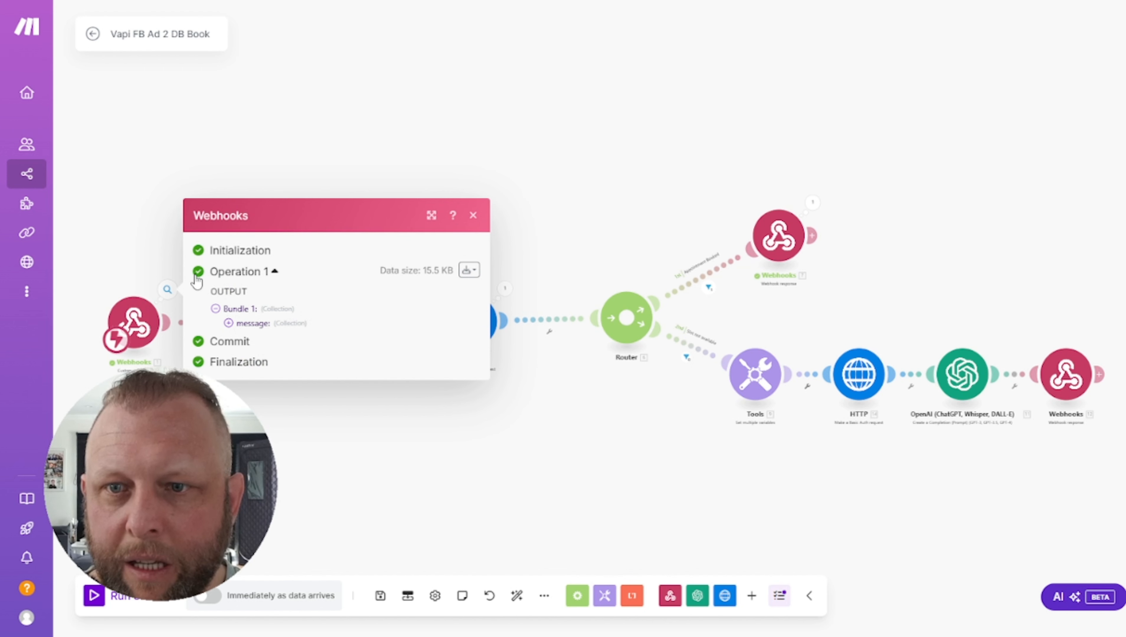
{"action": "left_click", "coordinate": [229, 323]}
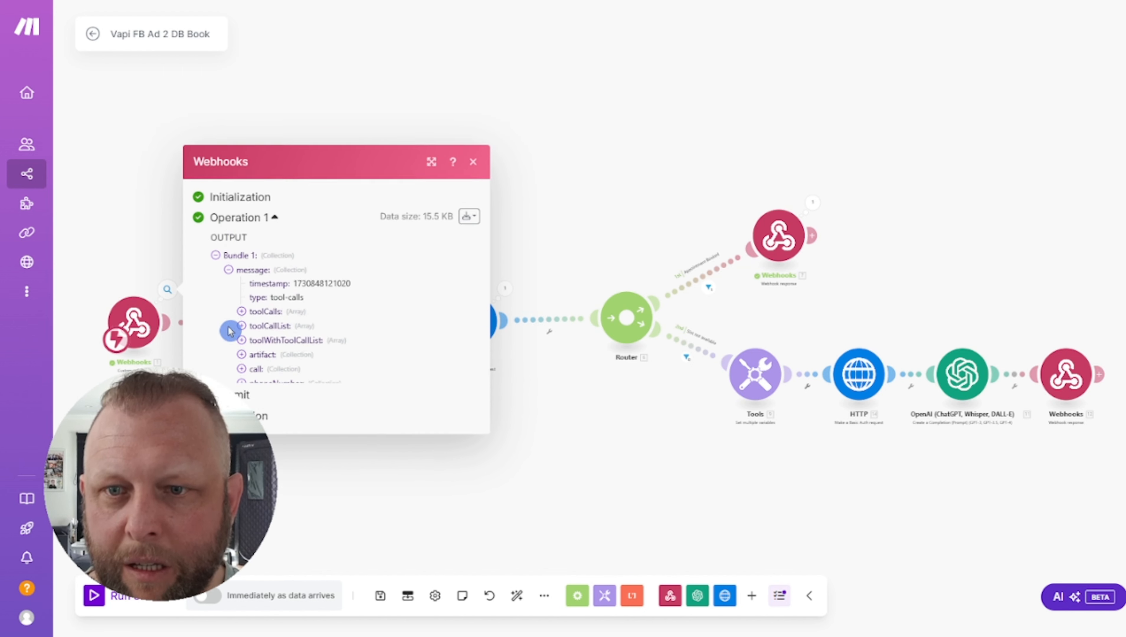
{"action": "left_click", "coordinate": [241, 293]}
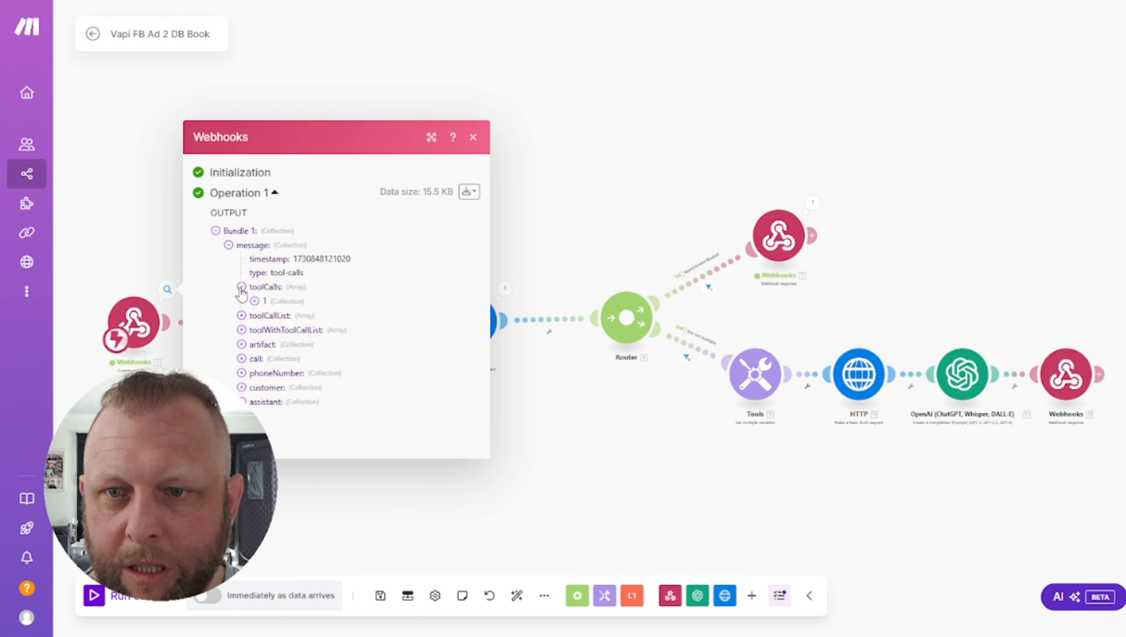
{"action": "left_click", "coordinate": [254, 301]}
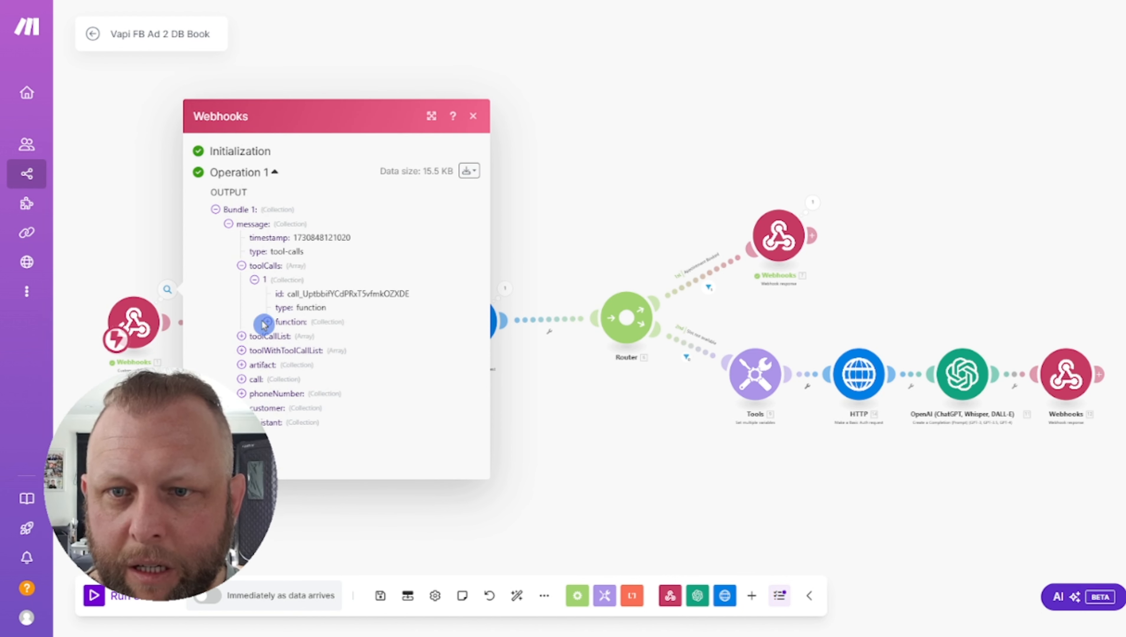
{"action": "left_click", "coordinate": [268, 322]}
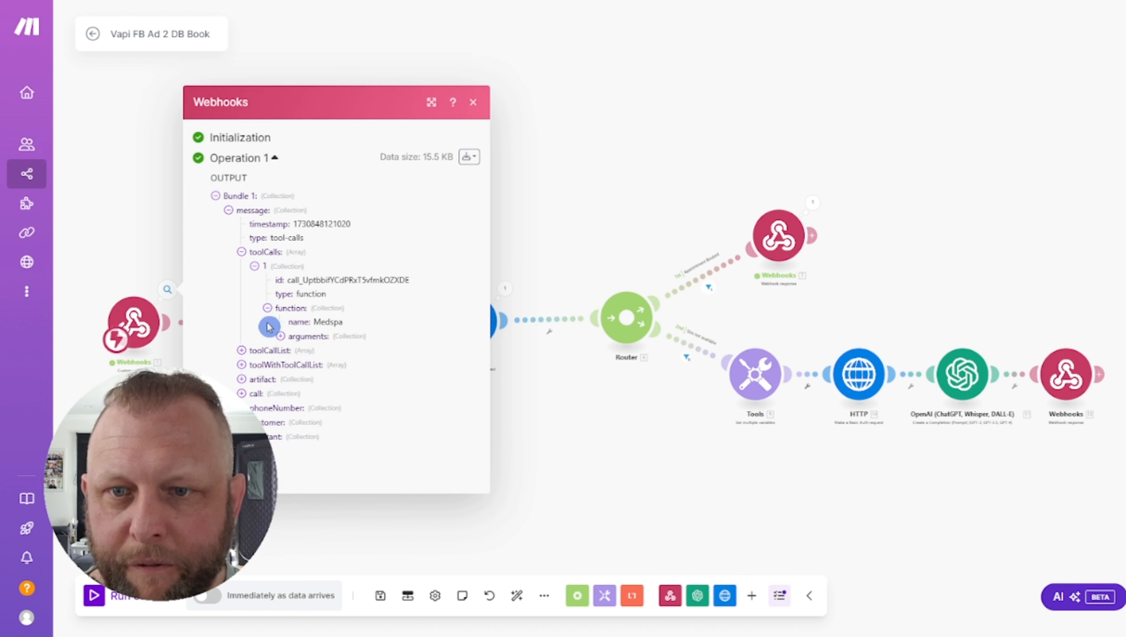
{"action": "left_click", "coordinate": [280, 333]}
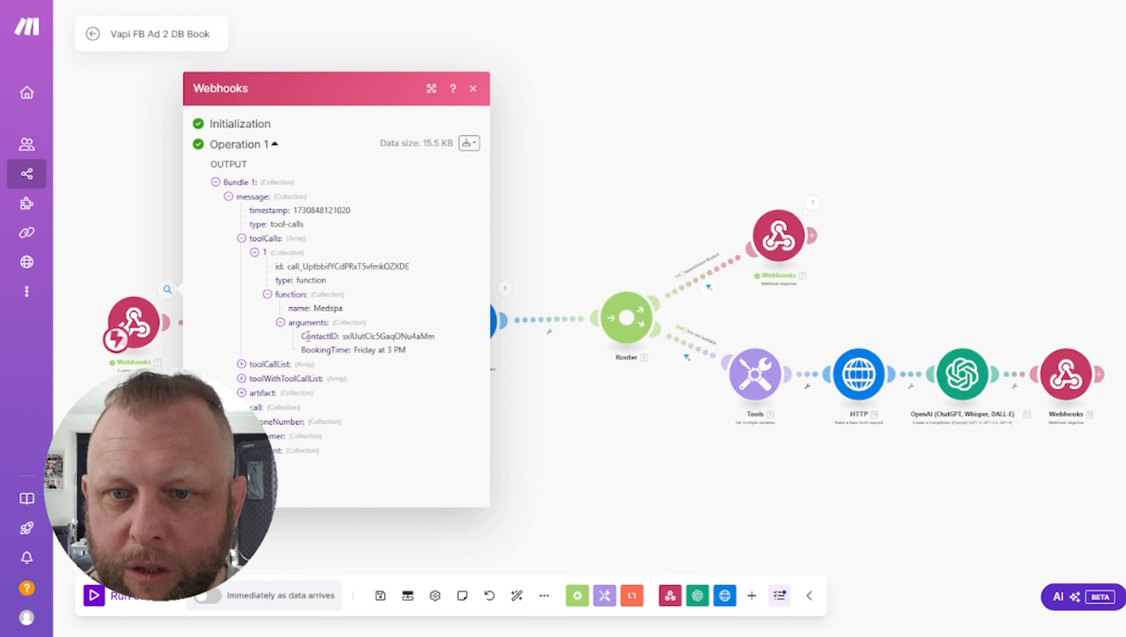
{"action": "left_click_drag", "start_coordinate": [301, 336], "coordinate": [337, 336]}
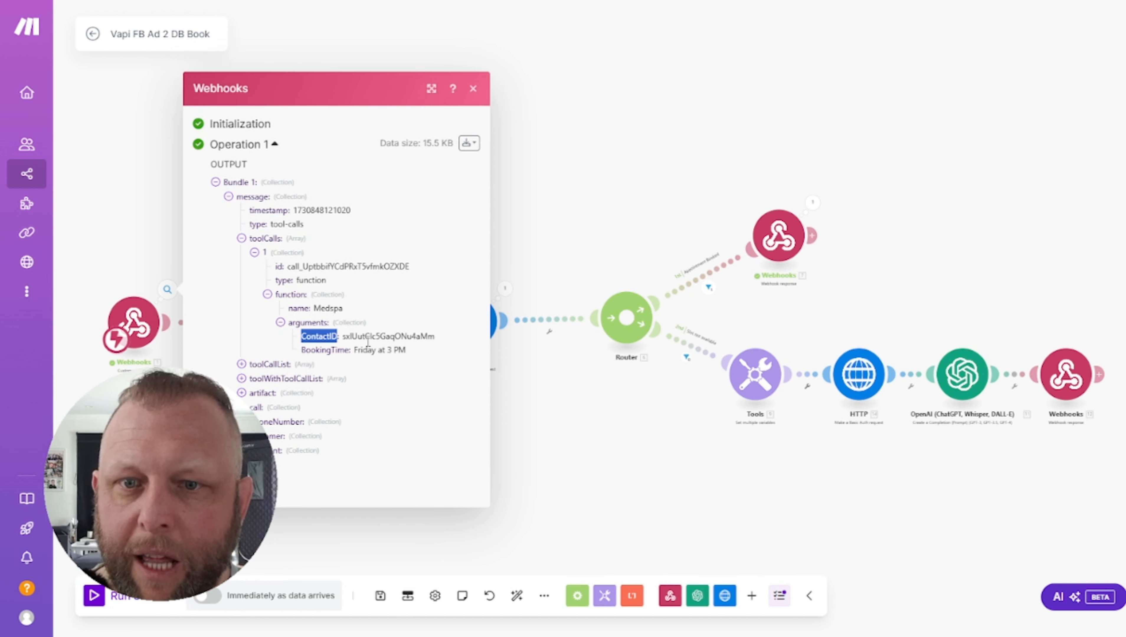
{"action": "double_click", "coordinate": [356, 336]}
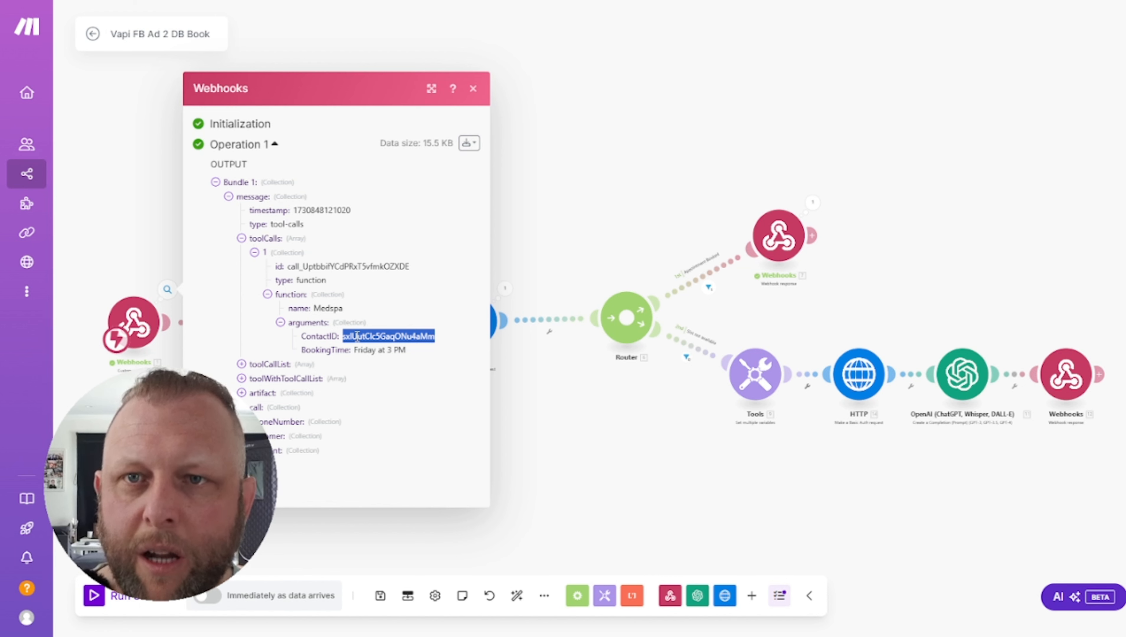
Review the Medspa function name, ContactID value and BookingTime 'Friday at 3 PM' in the output
{"action": "left_click", "coordinate": [312, 1]}
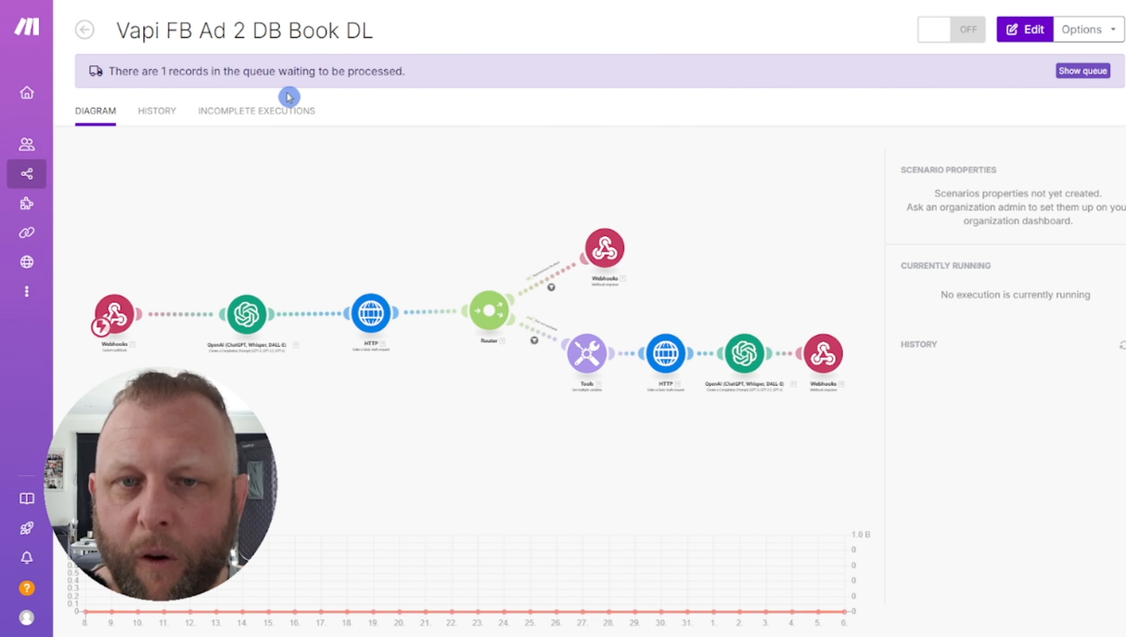
{"action": "left_click", "coordinate": [268, 1]}
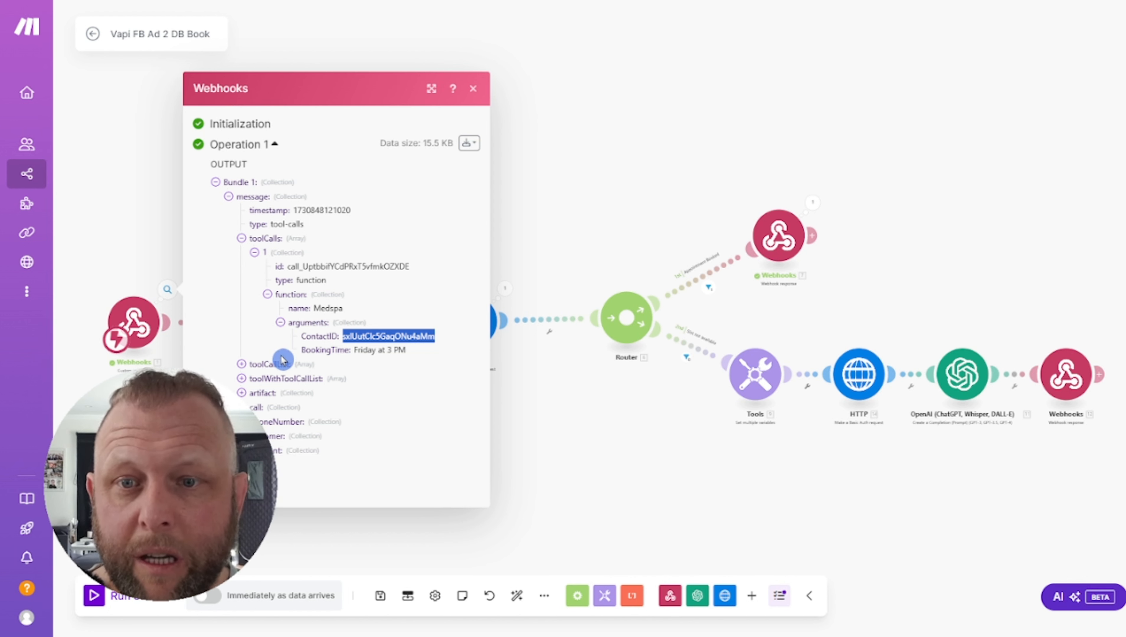
{"action": "left_click_drag", "start_coordinate": [353, 350], "coordinate": [403, 349]}
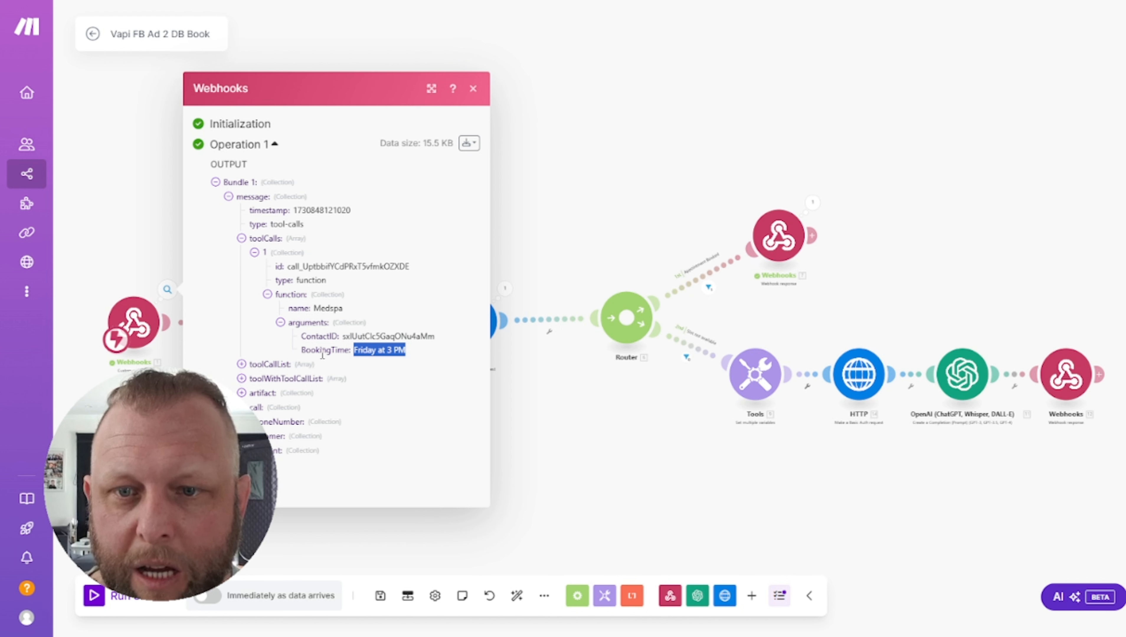
{"action": "left_click", "coordinate": [312, 353]}
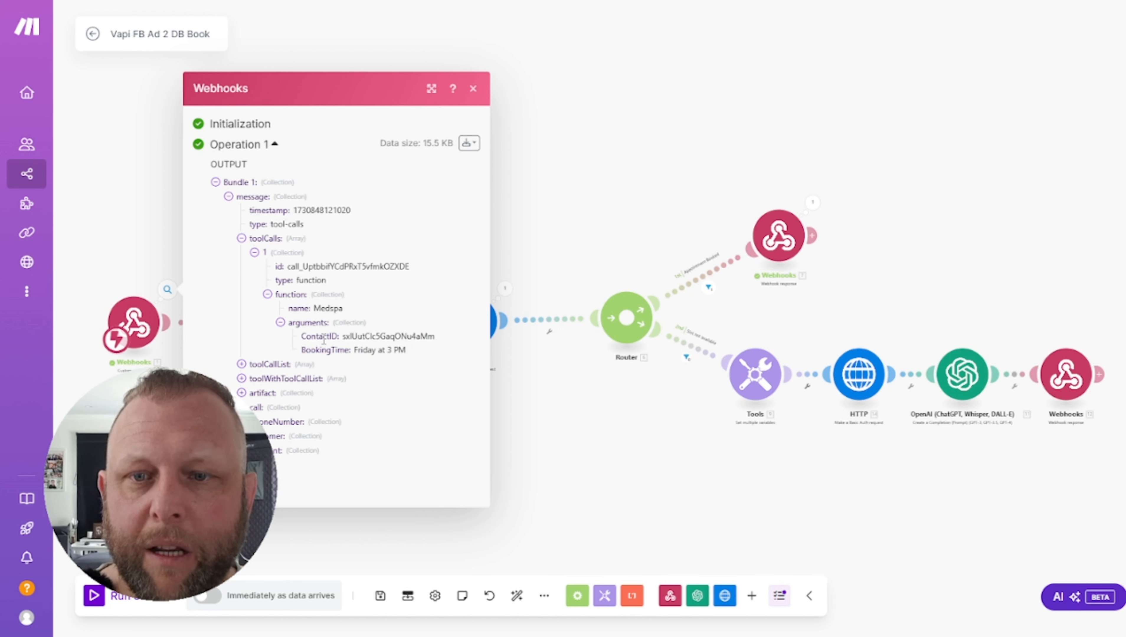
{"action": "left_click_drag", "start_coordinate": [301, 337], "coordinate": [338, 333]}
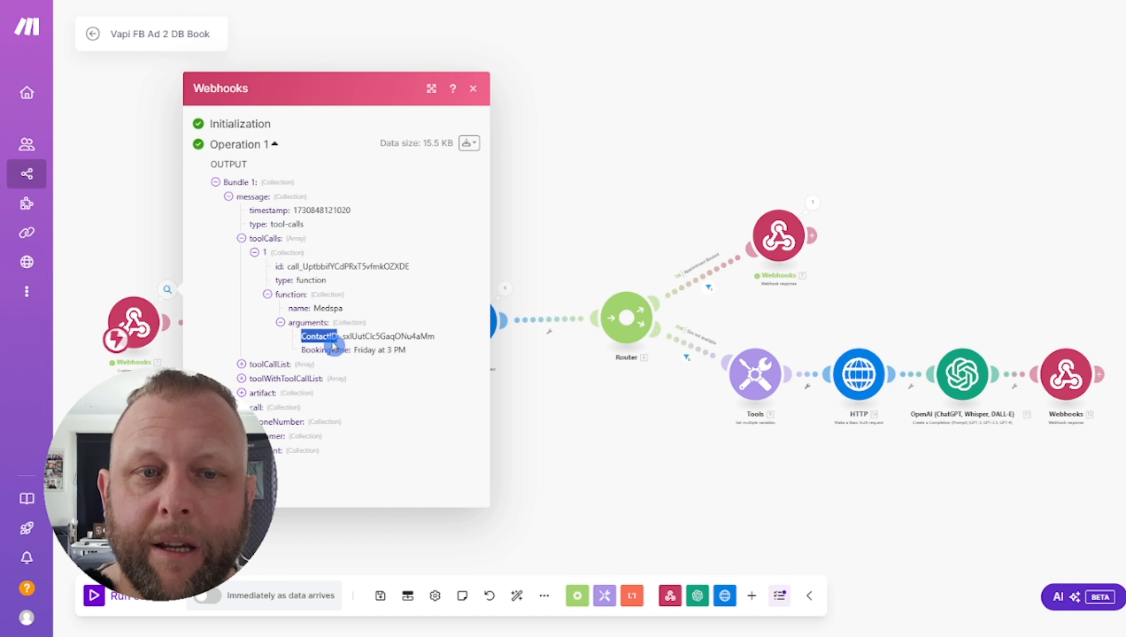
{"action": "left_click", "coordinate": [309, 337]}
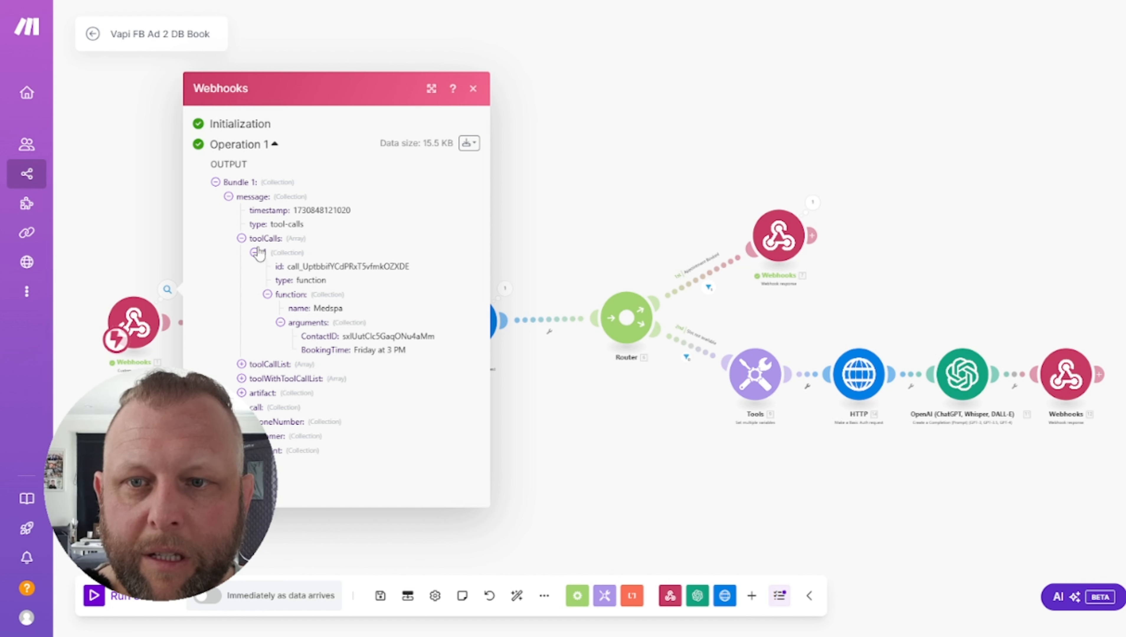
{"action": "double_click", "coordinate": [328, 307]}
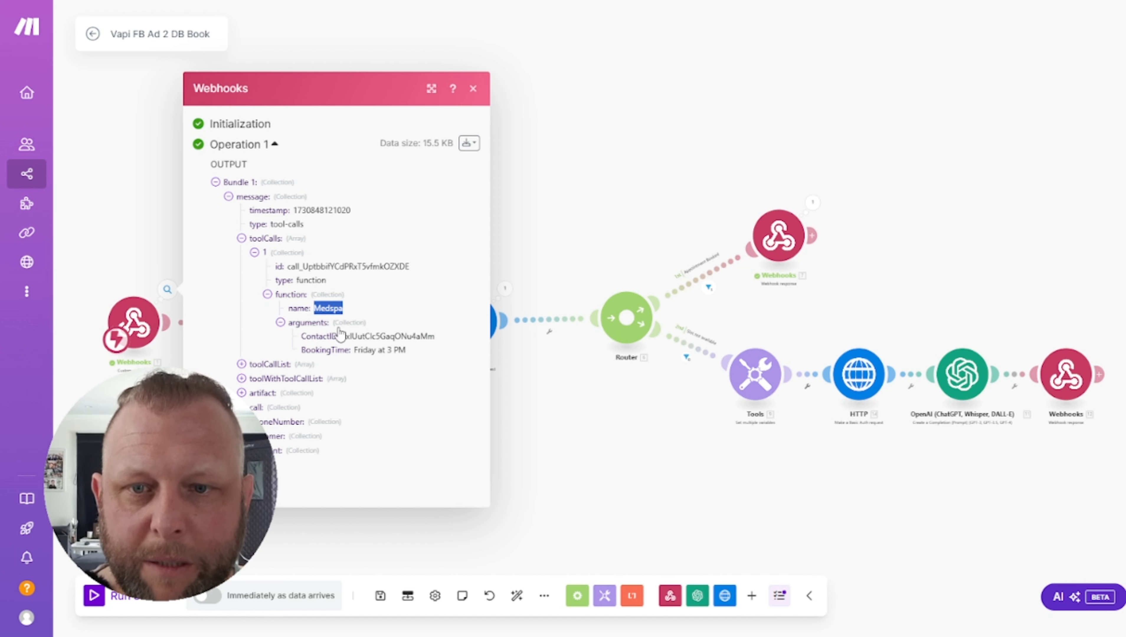
{"action": "left_click_drag", "start_coordinate": [341, 335], "coordinate": [383, 332]}
{"action": "double_click", "coordinate": [378, 350]}
Close the output panel and open the 'Vapi FB Ad 2 DB Book DL' scenario in the editor
{"action": "left_click", "coordinate": [473, 89]}
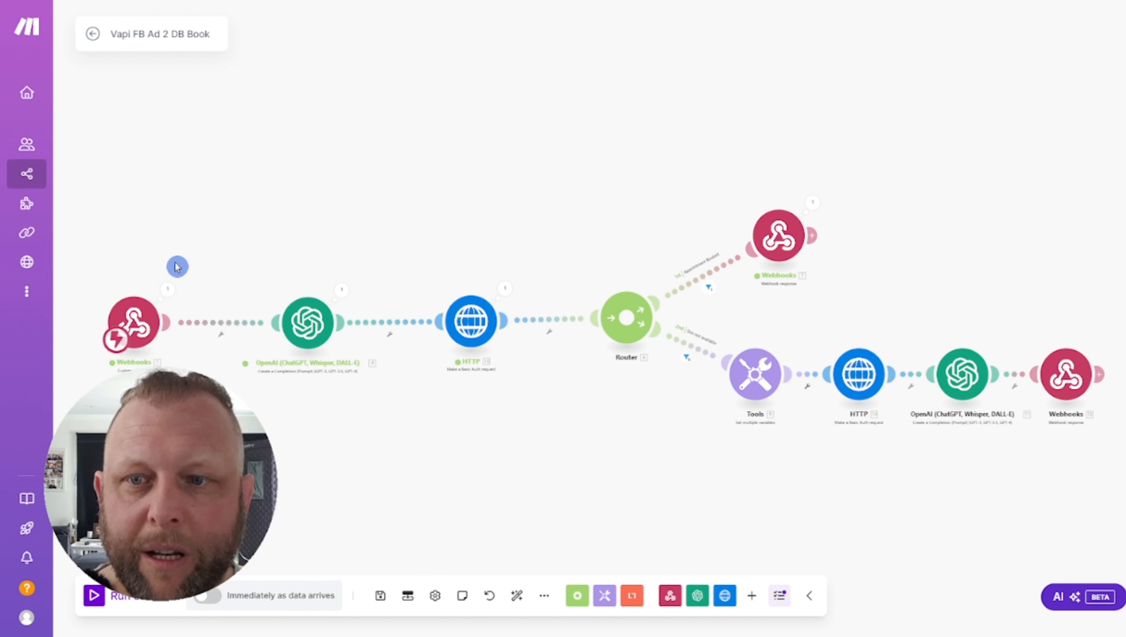
{"action": "left_click", "coordinate": [134, 336]}
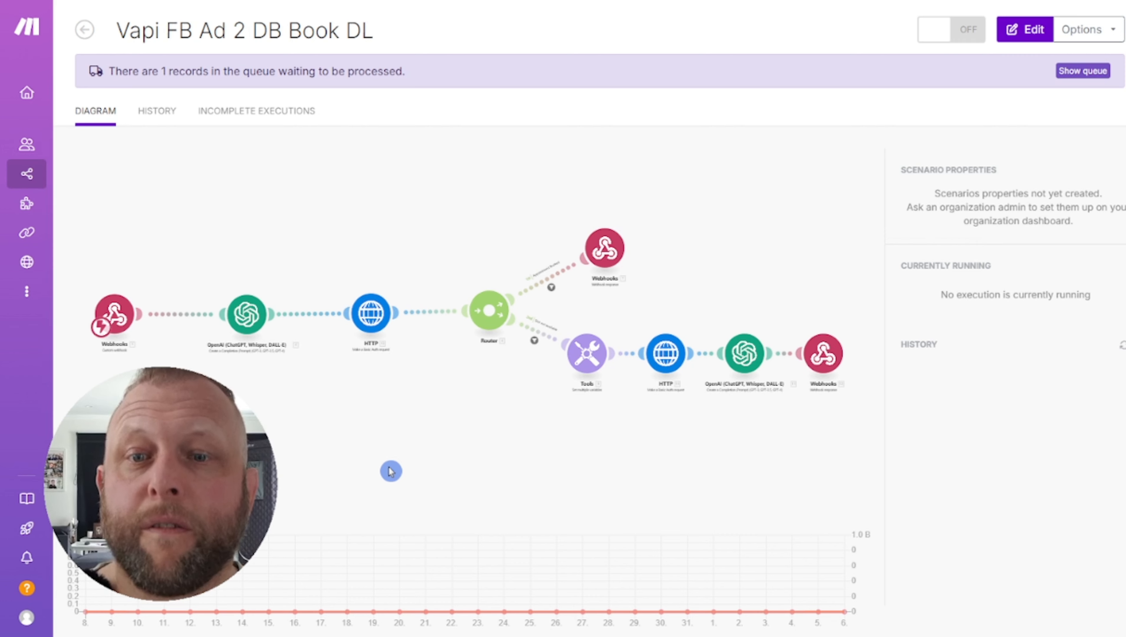
{"action": "left_click", "coordinate": [389, 468]}
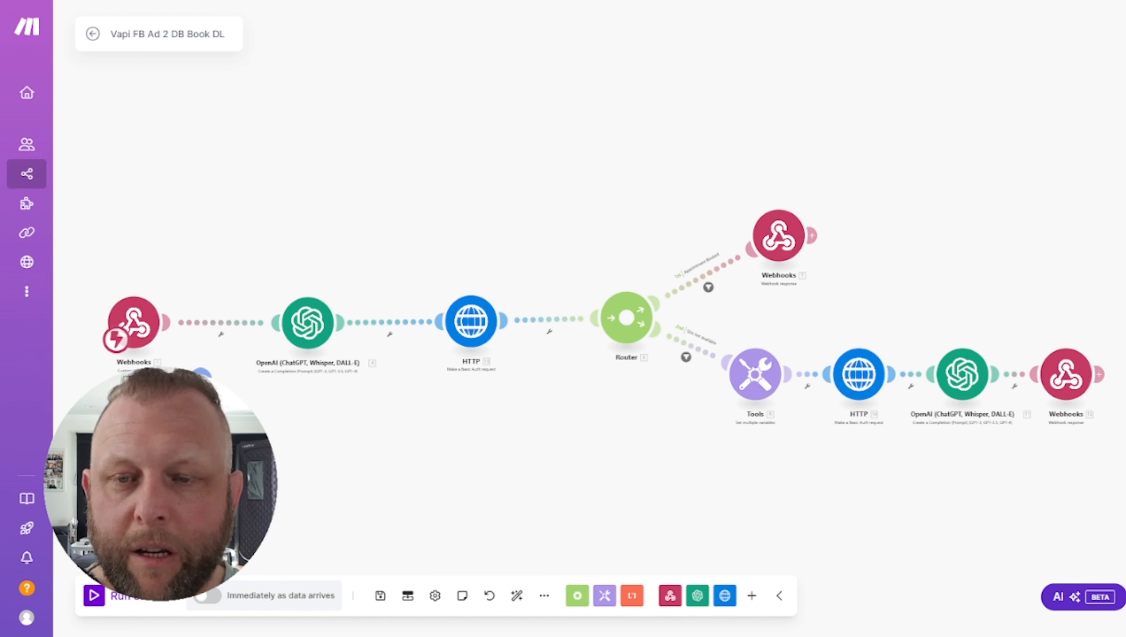
Read the OpenAI system prompt, including example output 2021-06-23T03:30:00 and the now date tag
{"action": "left_click", "coordinate": [312, 331]}
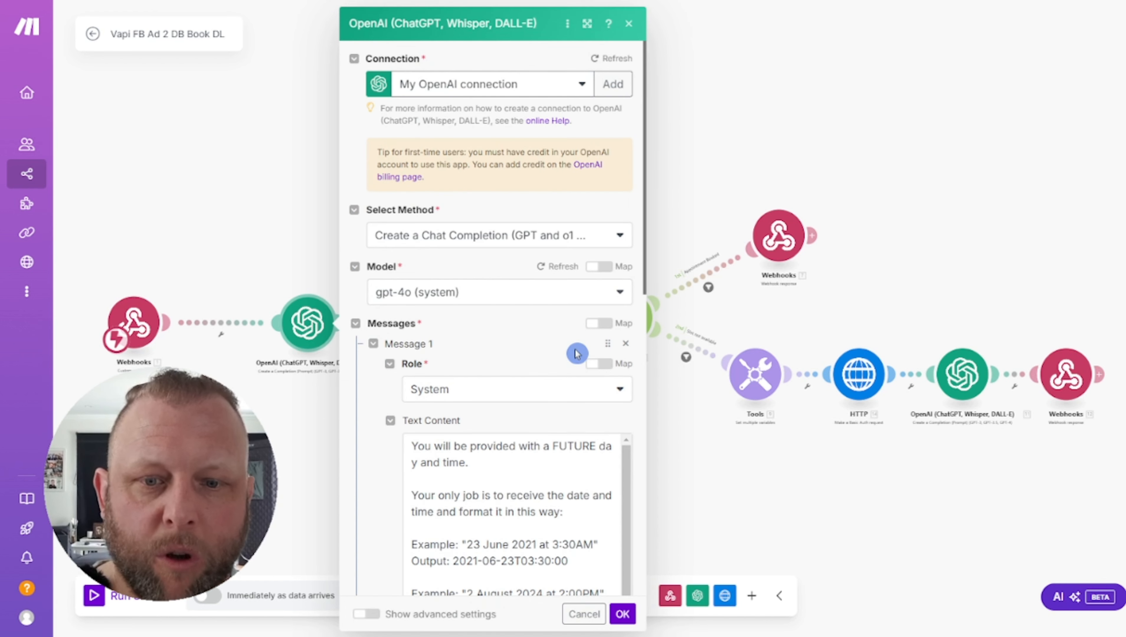
{"action": "scroll", "coordinate": [576, 353], "scroll_direction": "down", "scroll_amount": 3}
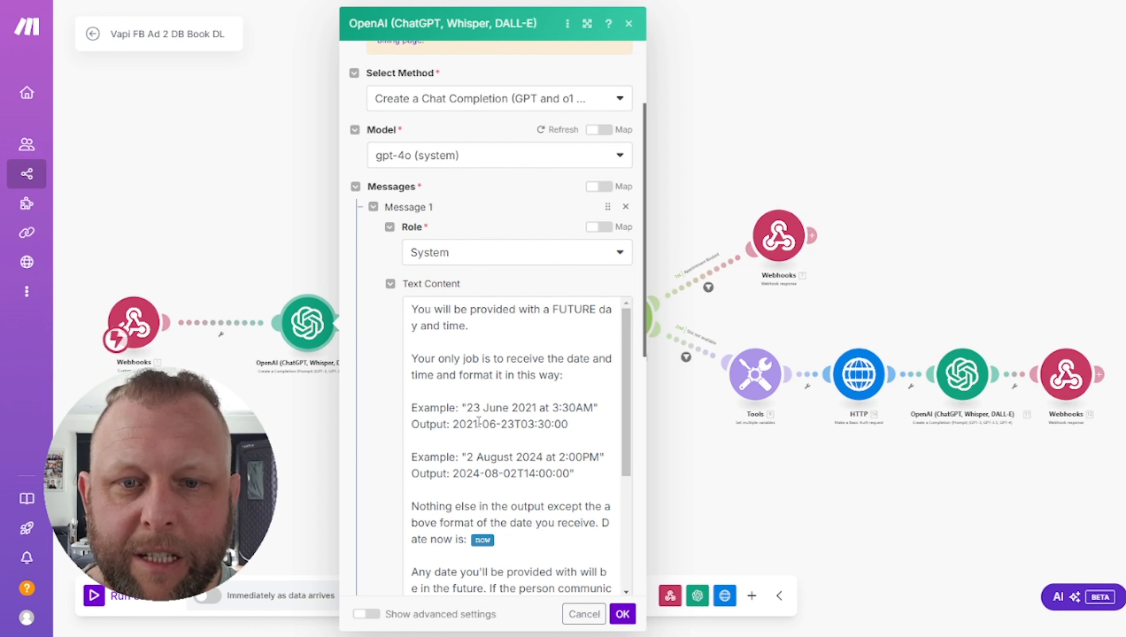
{"action": "left_click_drag", "start_coordinate": [478, 420], "coordinate": [570, 424]}
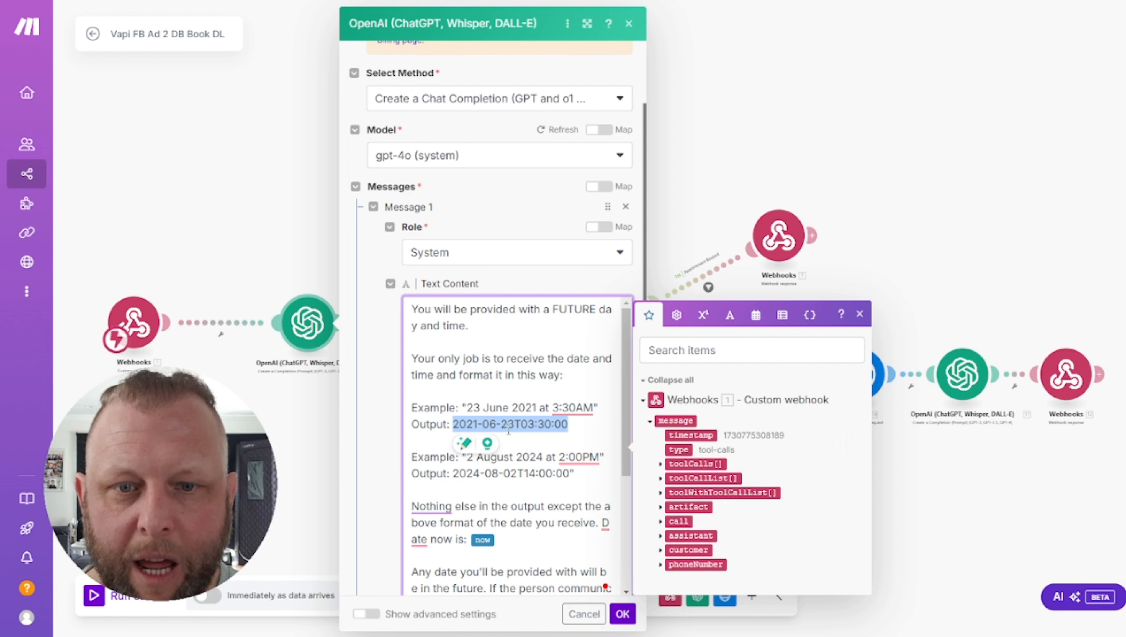
{"action": "left_click", "coordinate": [517, 428]}
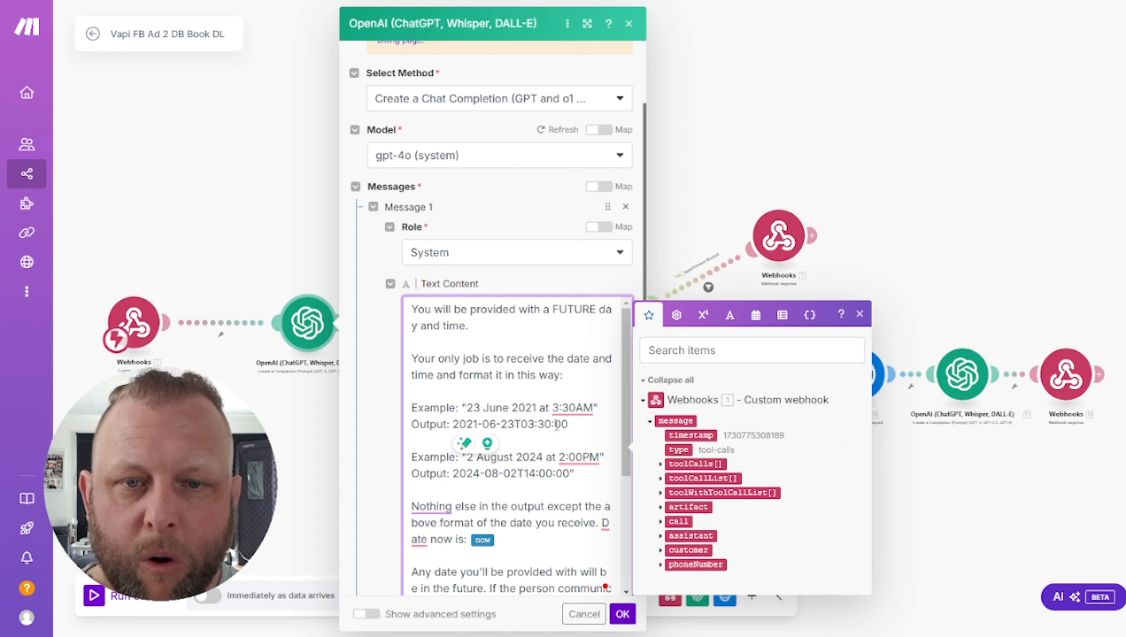
{"action": "left_click", "coordinate": [503, 202]}
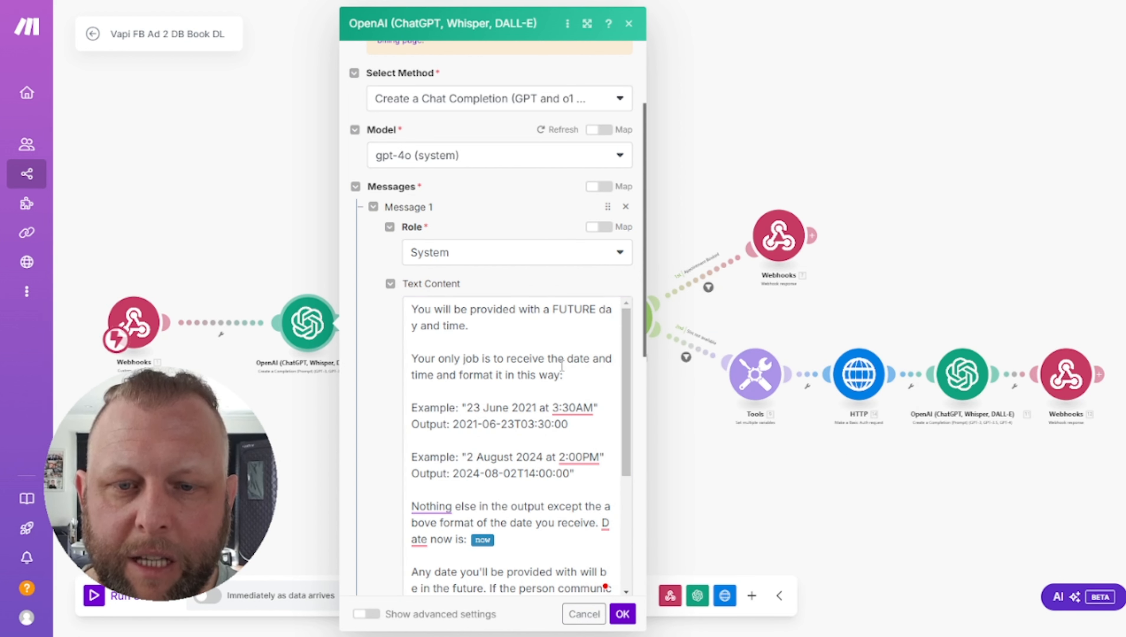
{"action": "scroll", "coordinate": [559, 375], "scroll_direction": "down", "scroll_amount": 3}
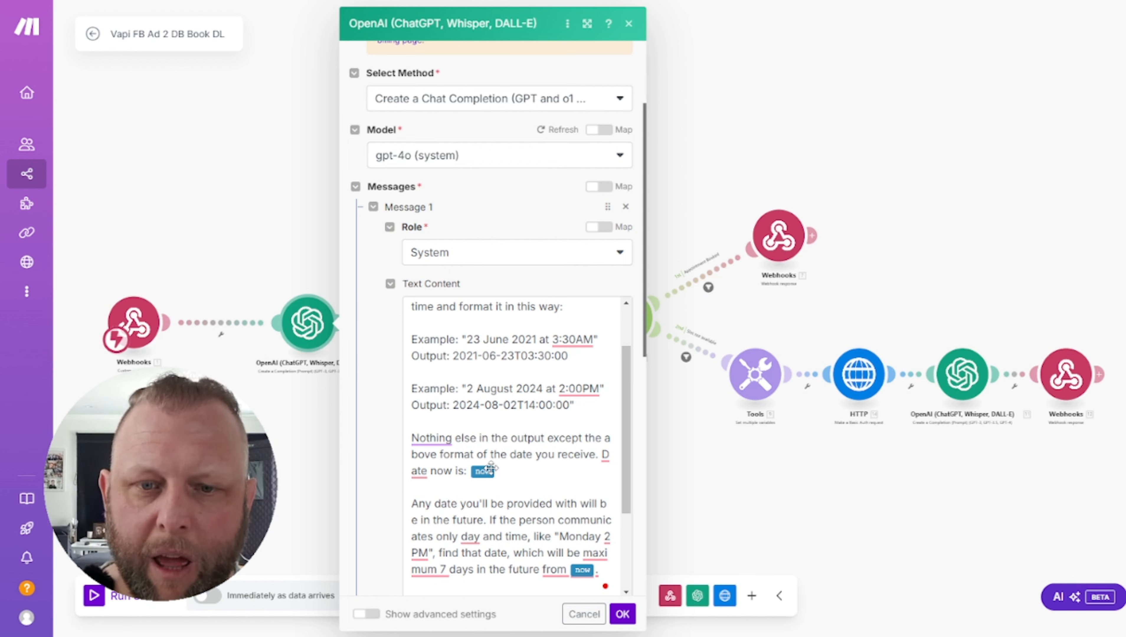
{"action": "left_click", "coordinate": [478, 472]}
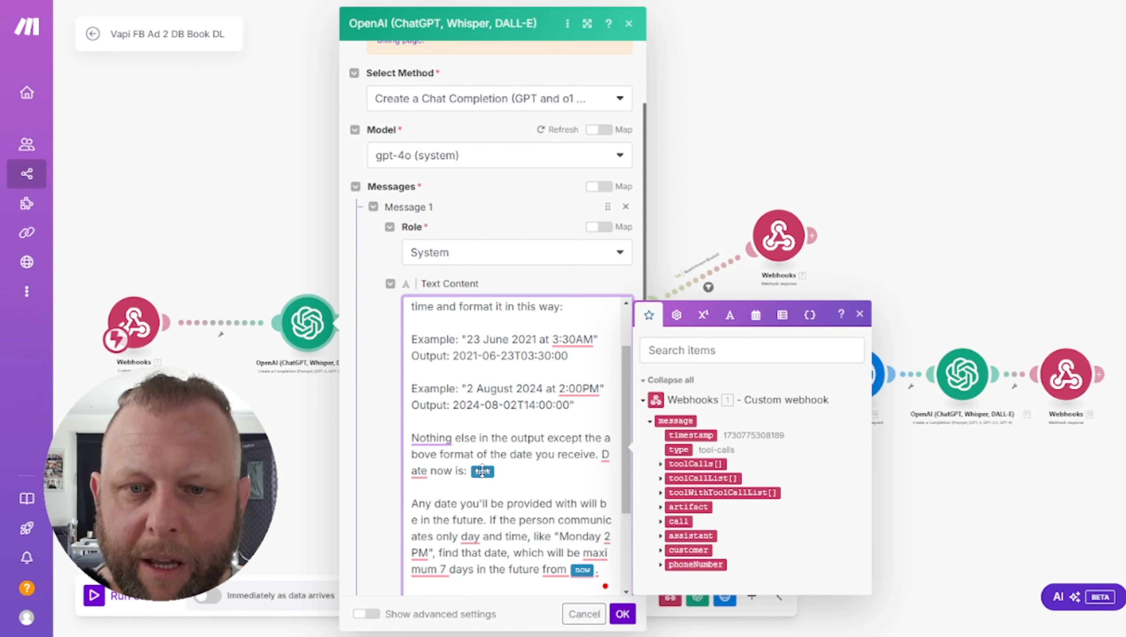
Review the second example output 2024-08-02T14:00:00, then scroll down to Message 2
{"action": "scroll", "coordinate": [564, 478], "scroll_direction": "down", "scroll_amount": 3}
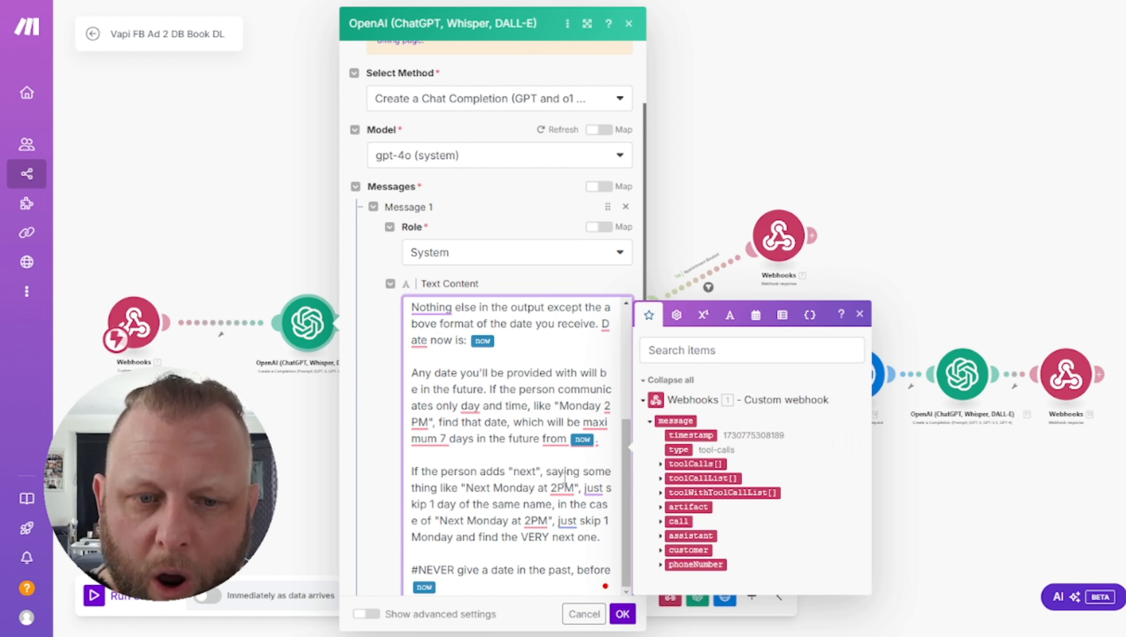
{"action": "scroll", "coordinate": [564, 478], "scroll_direction": "down", "scroll_amount": 6}
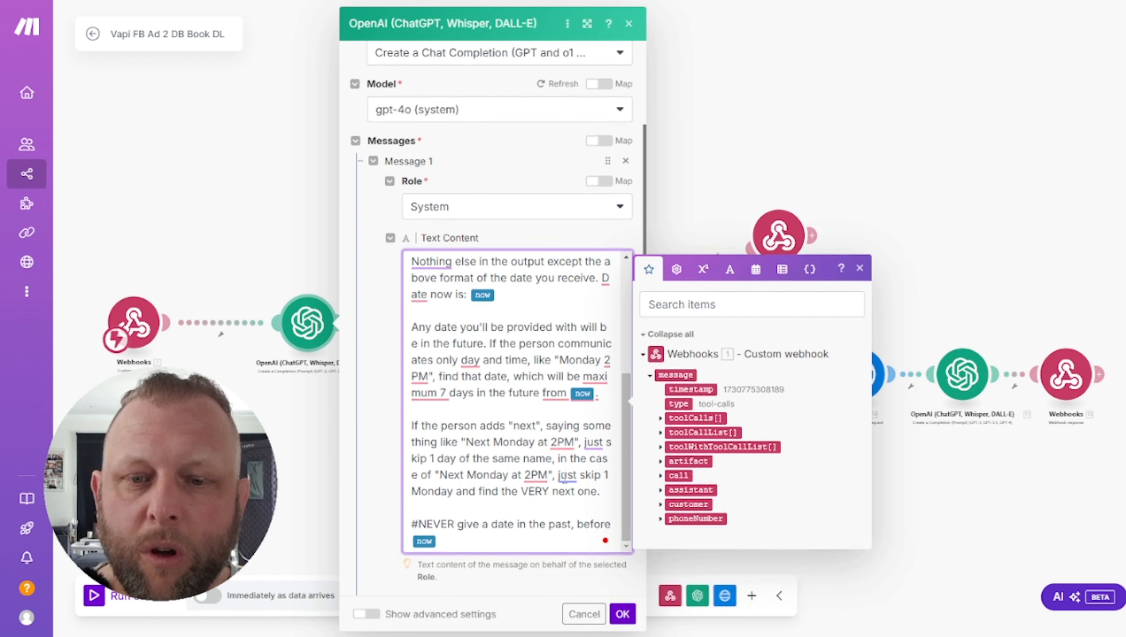
{"action": "left_click", "coordinate": [553, 376]}
{"action": "scroll", "coordinate": [553, 377], "scroll_direction": "up", "scroll_amount": 3}
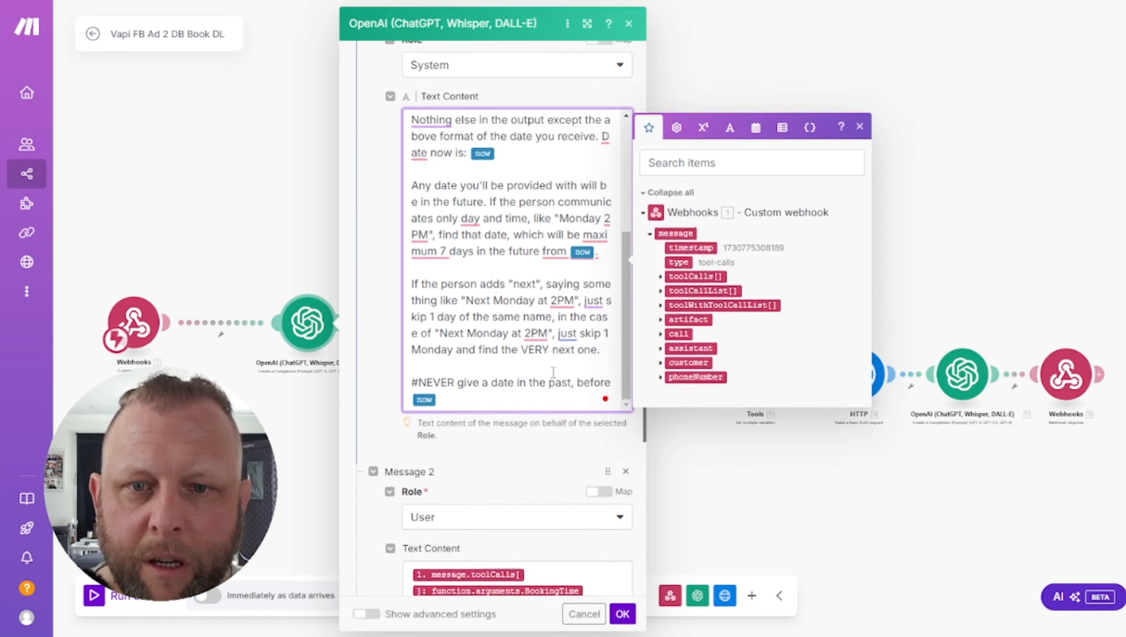
{"action": "scroll", "coordinate": [546, 373], "scroll_direction": "down", "scroll_amount": 2}
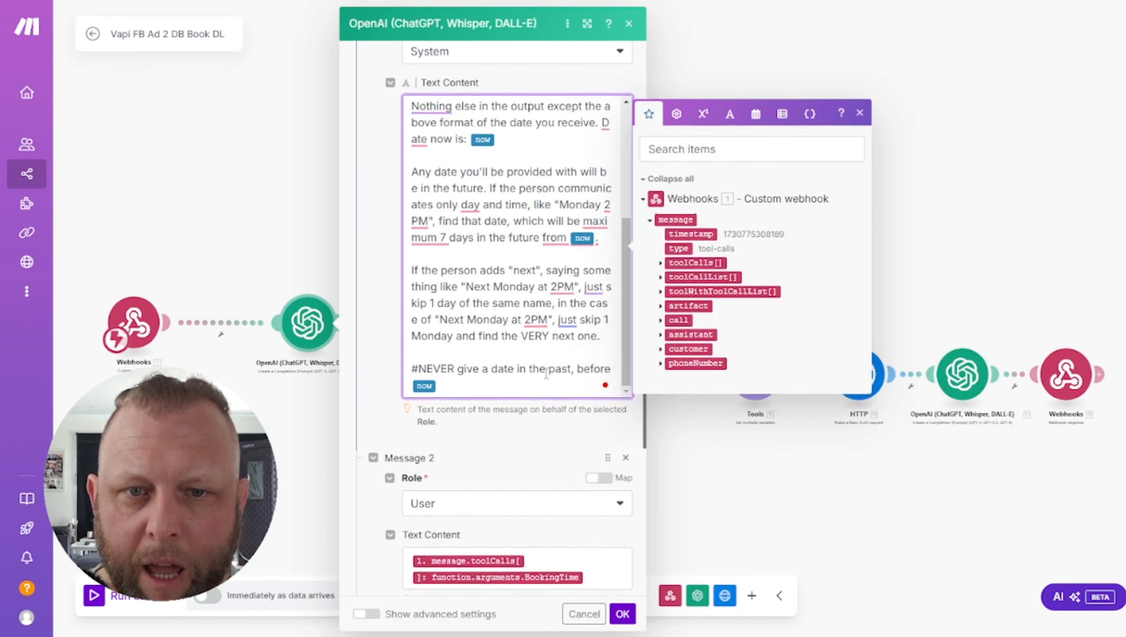
{"action": "scroll", "coordinate": [512, 384], "scroll_direction": "up", "scroll_amount": 6}
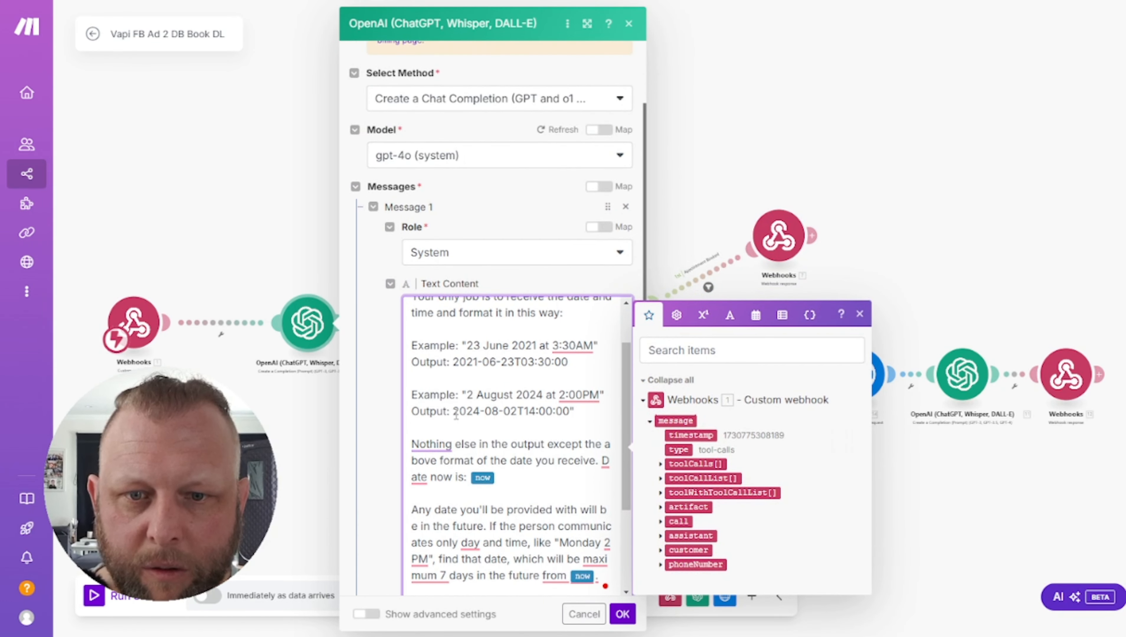
{"action": "left_click_drag", "start_coordinate": [454, 412], "coordinate": [570, 418]}
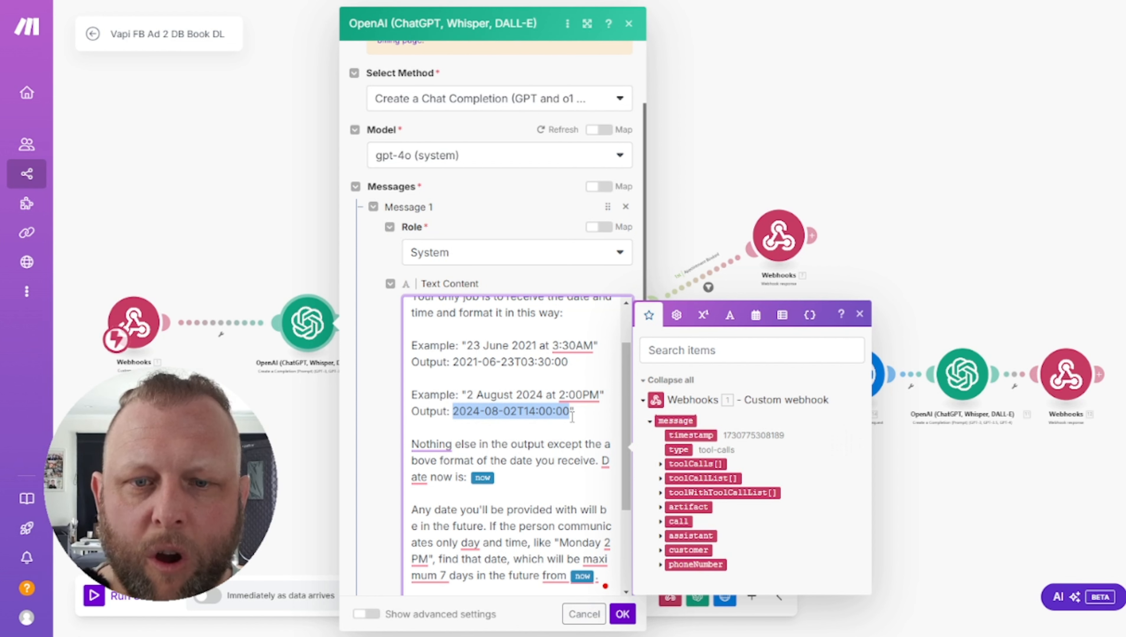
{"action": "left_click", "coordinate": [573, 443]}
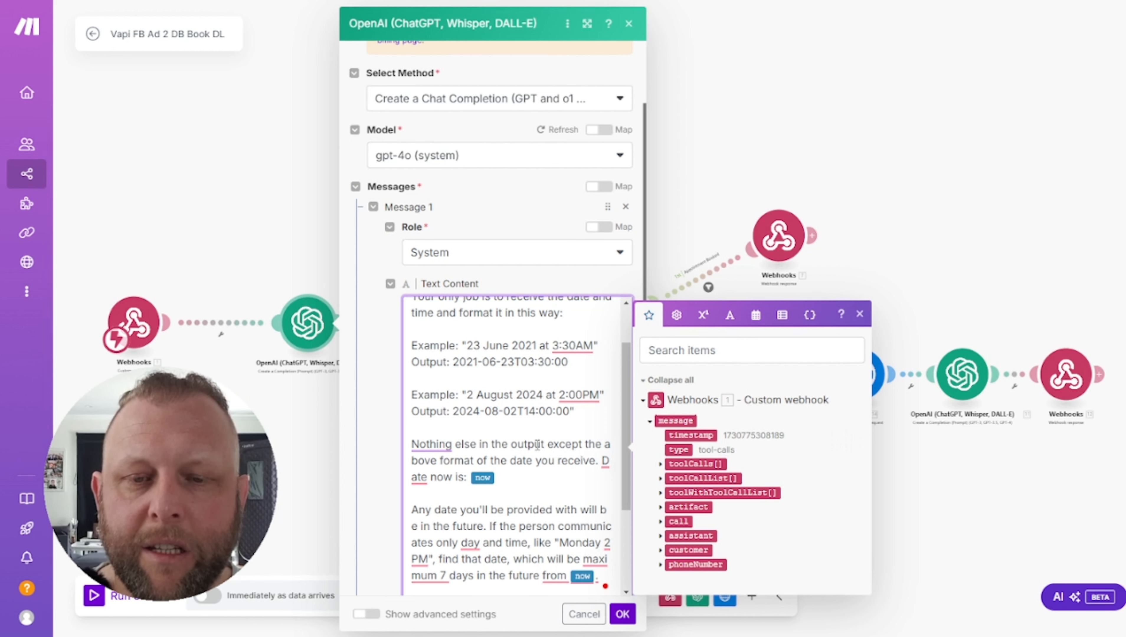
{"action": "scroll", "coordinate": [537, 445], "scroll_direction": "down", "scroll_amount": 2}
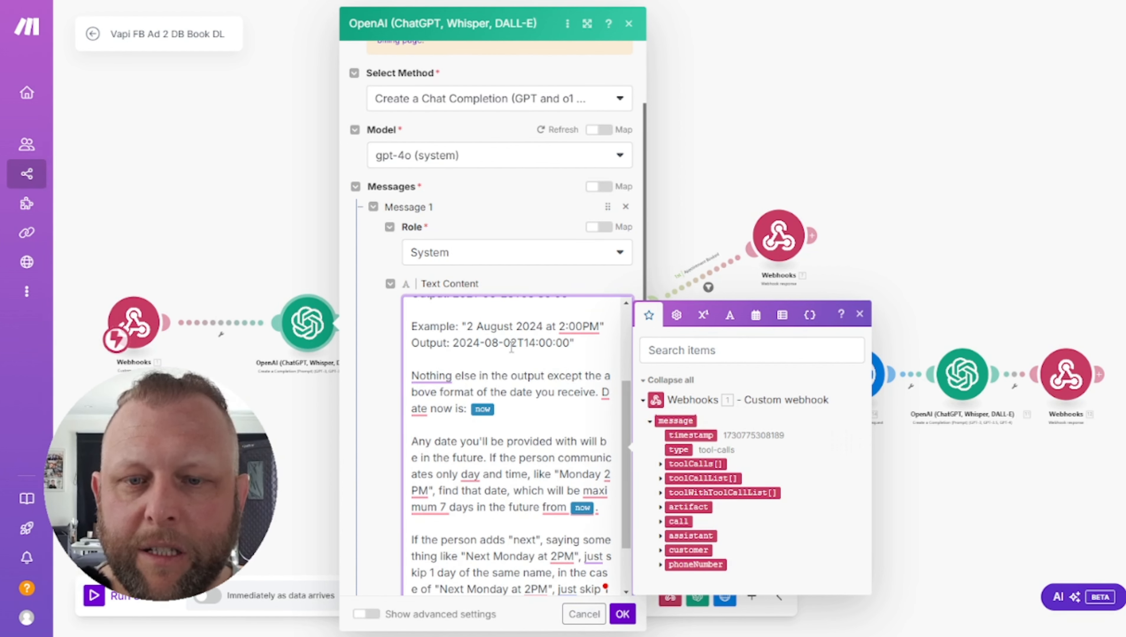
{"action": "scroll", "coordinate": [512, 348], "scroll_direction": "down", "scroll_amount": 5}
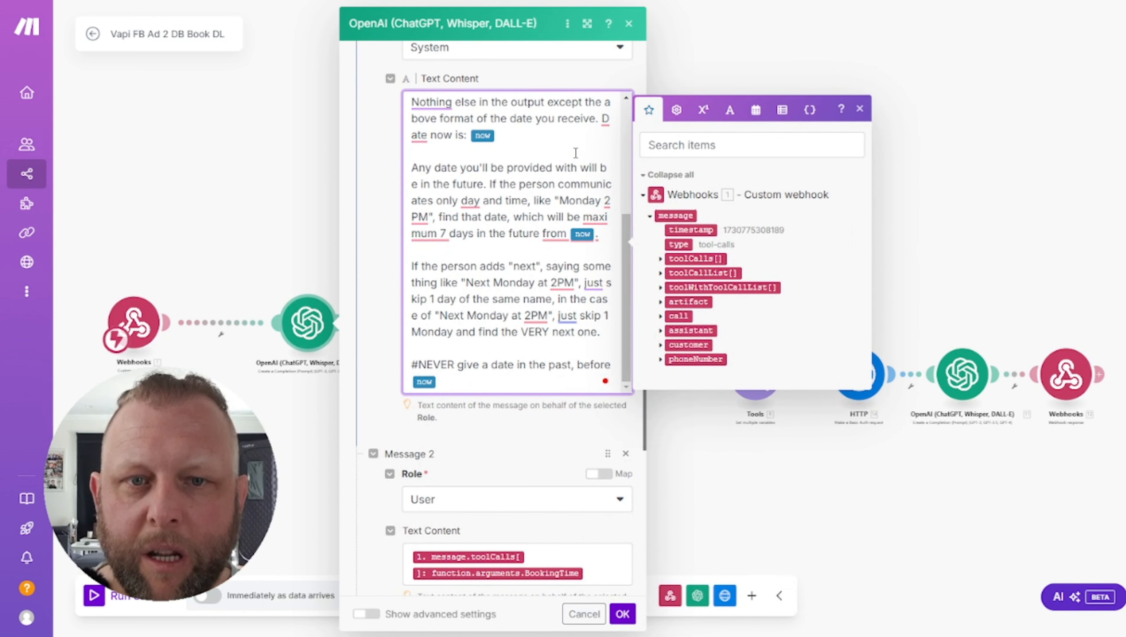
{"action": "scroll", "coordinate": [528, 282], "scroll_direction": "up", "scroll_amount": 8}
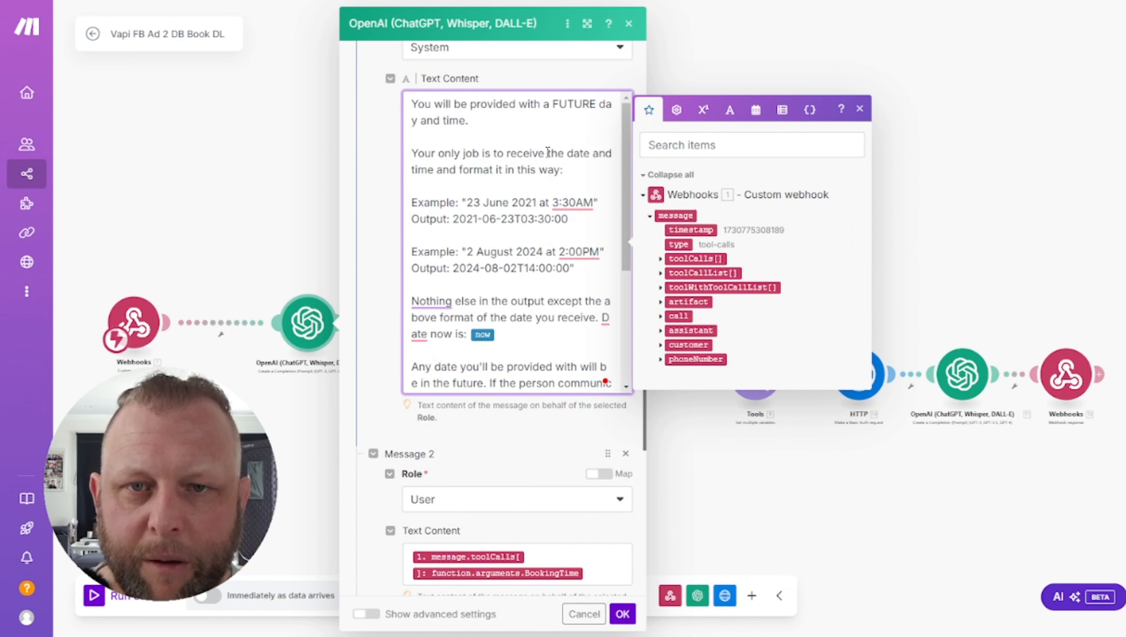
{"action": "scroll", "coordinate": [513, 439], "scroll_direction": "down", "scroll_amount": 2}
{"action": "scroll", "coordinate": [513, 440], "scroll_direction": "down", "scroll_amount": 7}
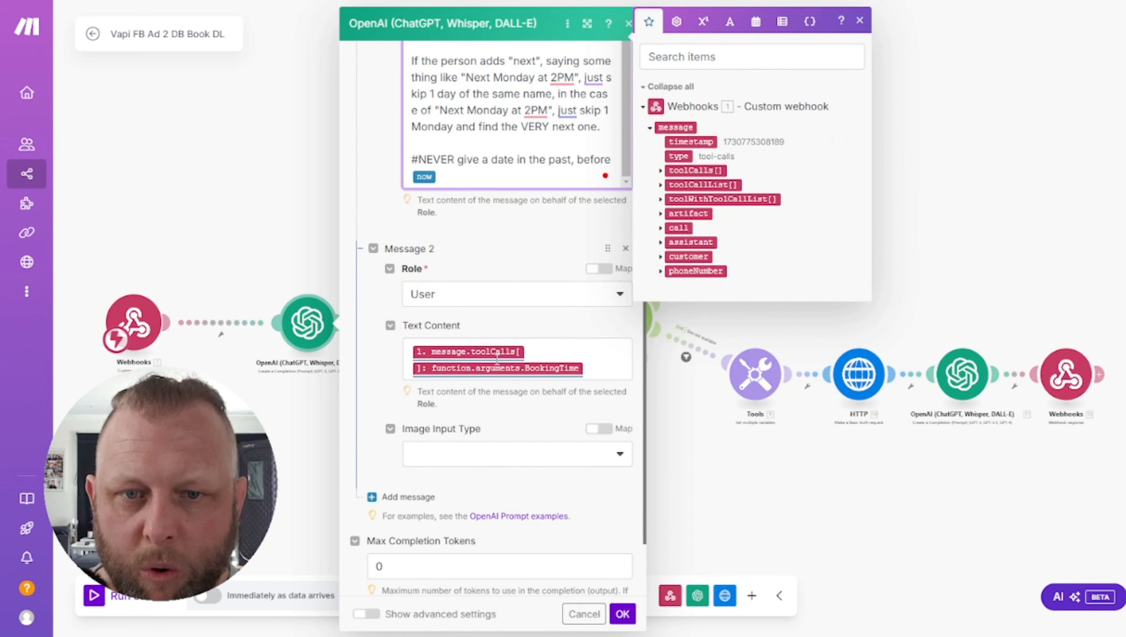
Trace Message 2's BookingTime to toolCalls > function > arguments, then close the OpenAI settings
{"action": "left_click", "coordinate": [596, 368]}
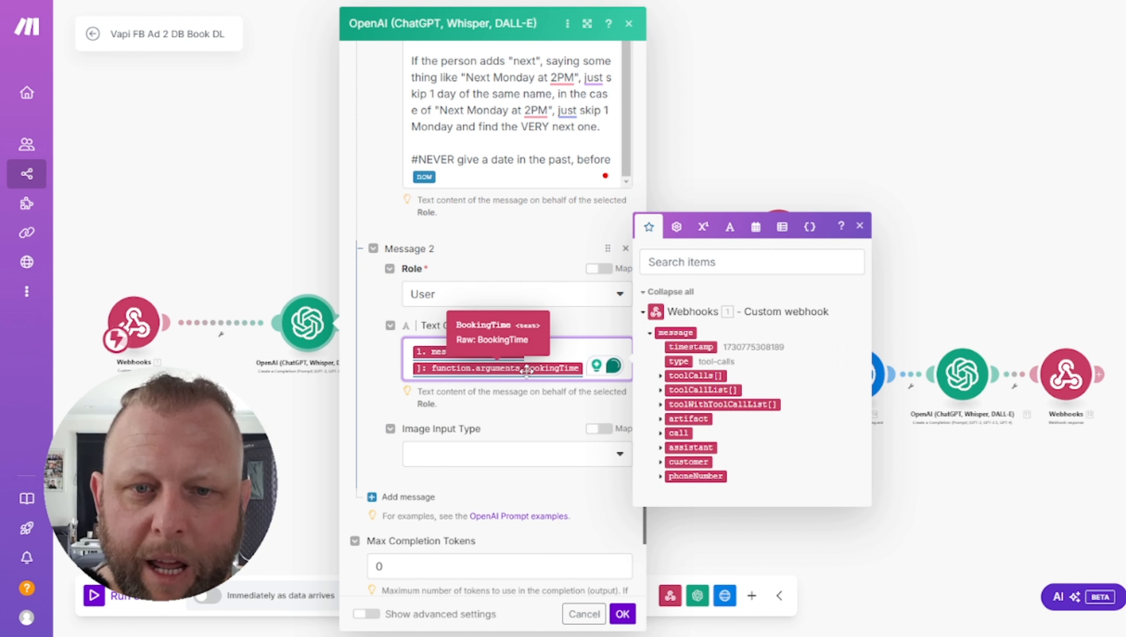
{"action": "left_click", "coordinate": [661, 377]}
{"action": "left_click", "coordinate": [670, 418]}
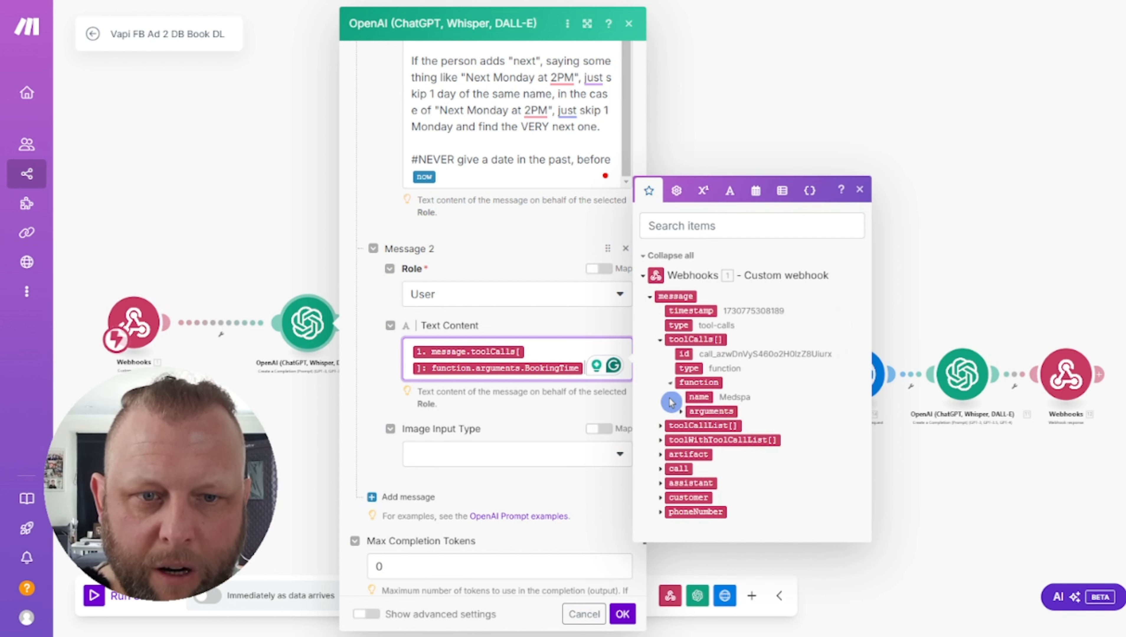
{"action": "left_click", "coordinate": [681, 413]}
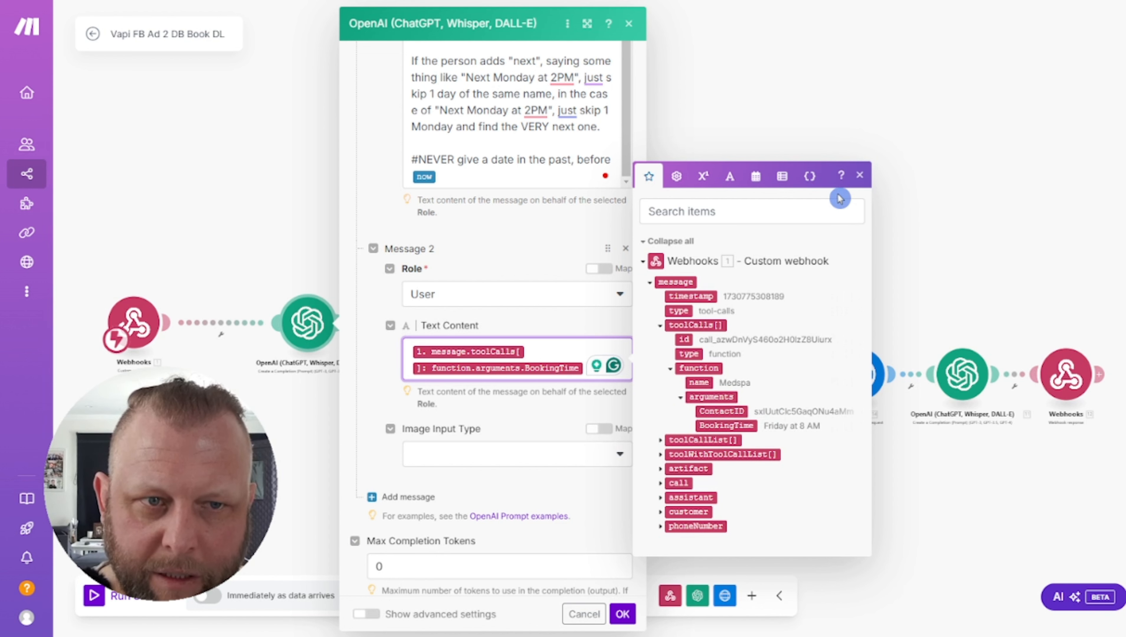
{"action": "left_click", "coordinate": [858, 177]}
{"action": "left_click", "coordinate": [628, 23]}
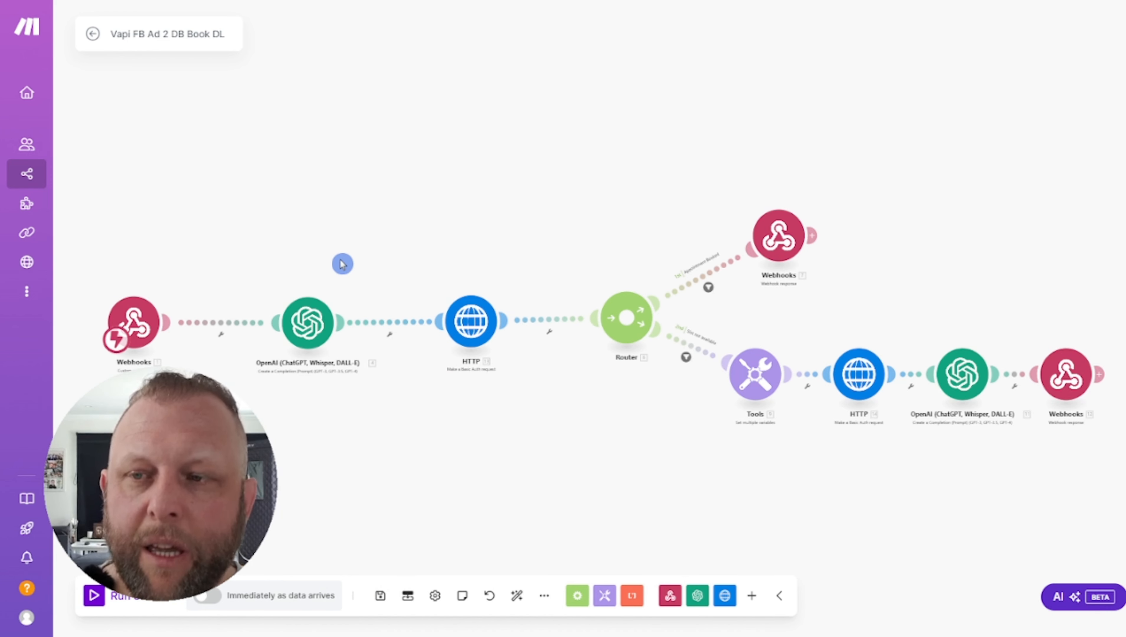
Open the HTTP module's settings and dismiss the Add new keychain form without creating it
{"action": "left_click", "coordinate": [469, 343]}
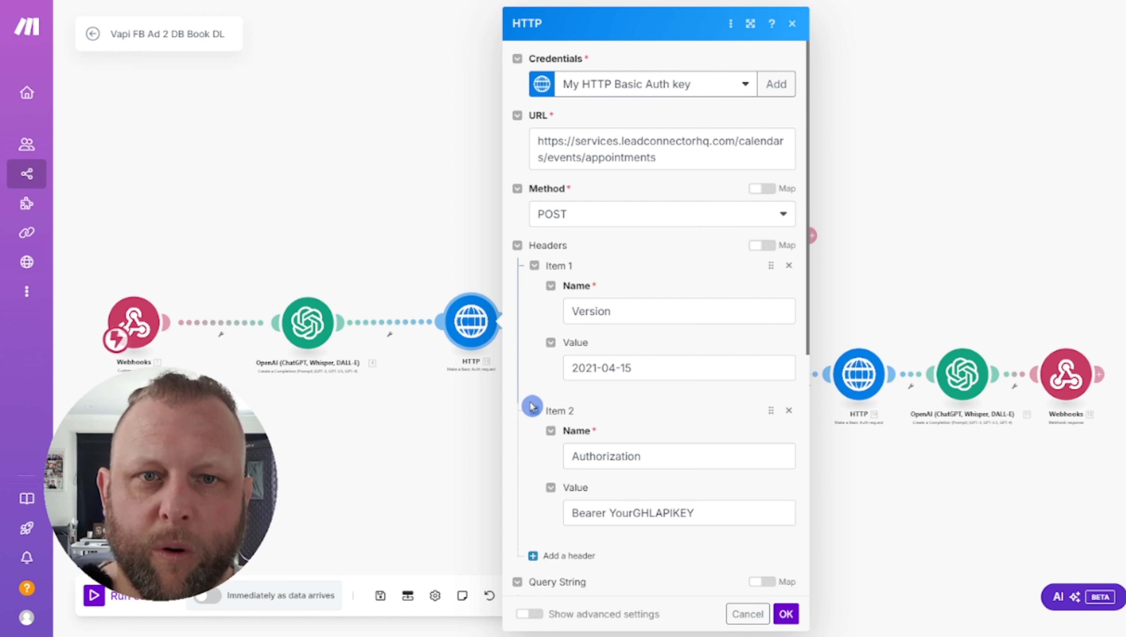
{"action": "left_click", "coordinate": [781, 84]}
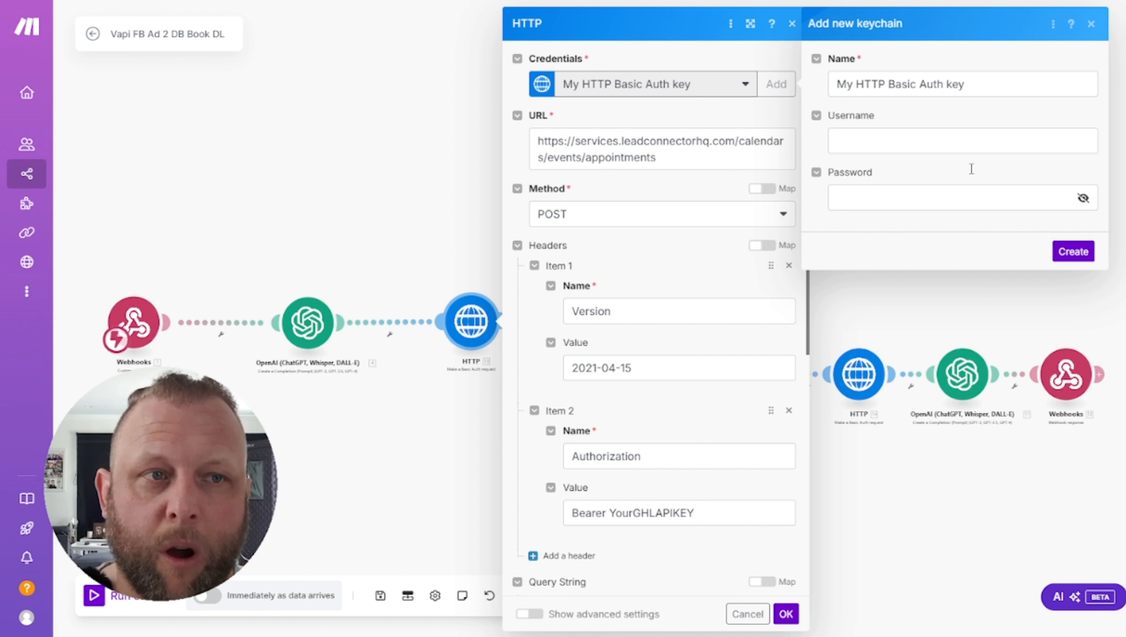
{"action": "left_click", "coordinate": [1091, 27]}
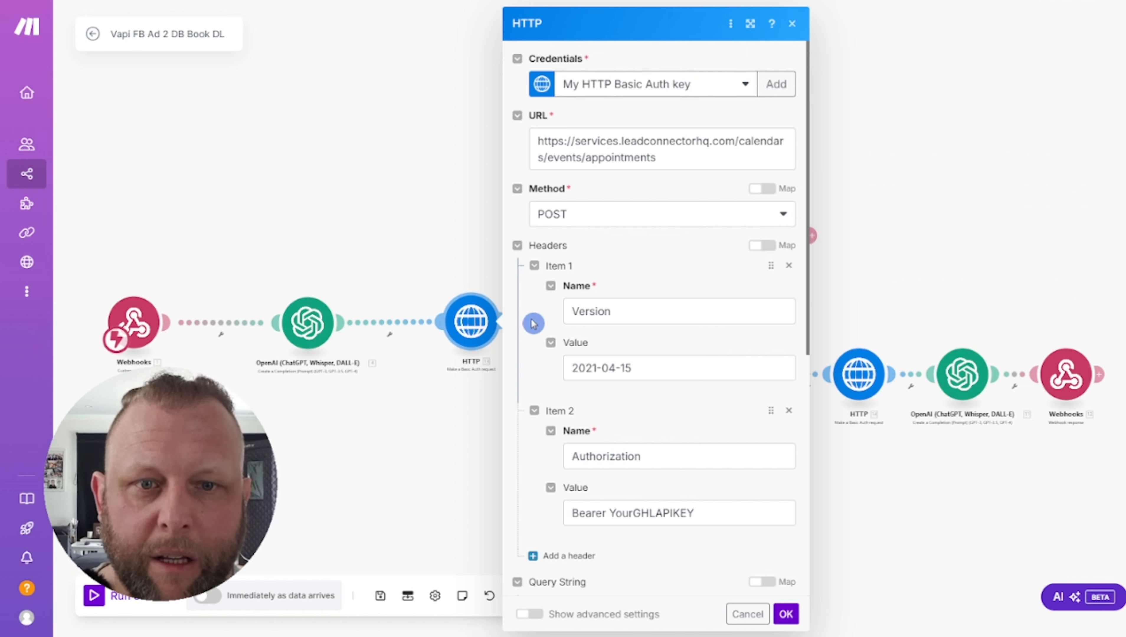
Check the Version and Authorization header names and values, then bring the saved-ID notes into view
{"action": "left_click", "coordinate": [587, 309]}
{"action": "left_click", "coordinate": [593, 367]}
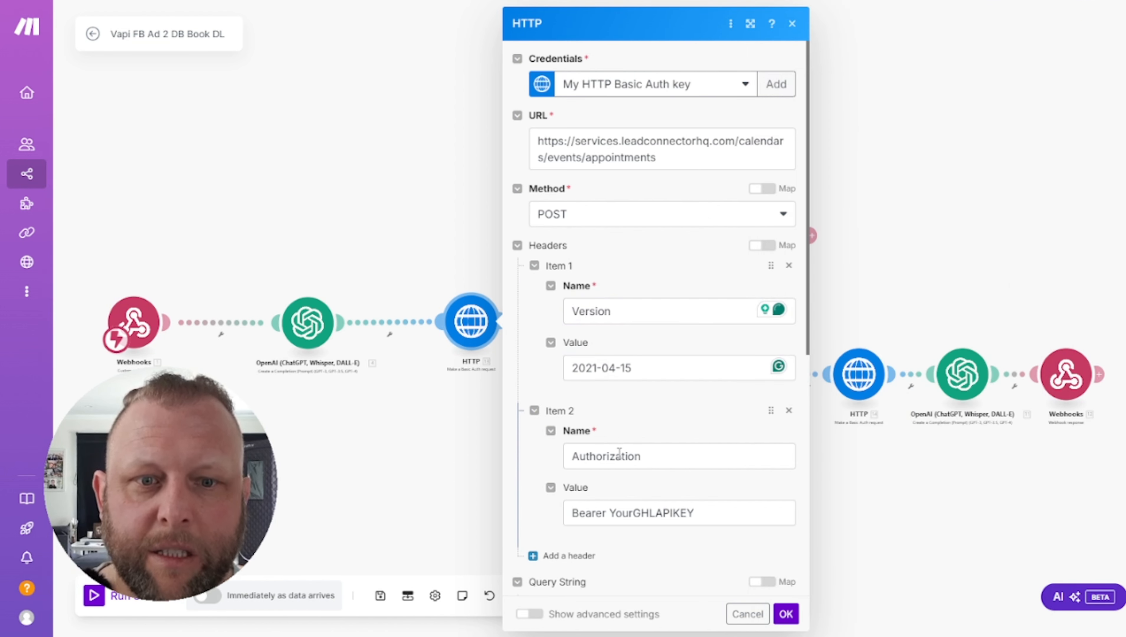
{"action": "left_click", "coordinate": [618, 452]}
{"action": "scroll", "coordinate": [633, 401], "scroll_direction": "down", "scroll_amount": 3}
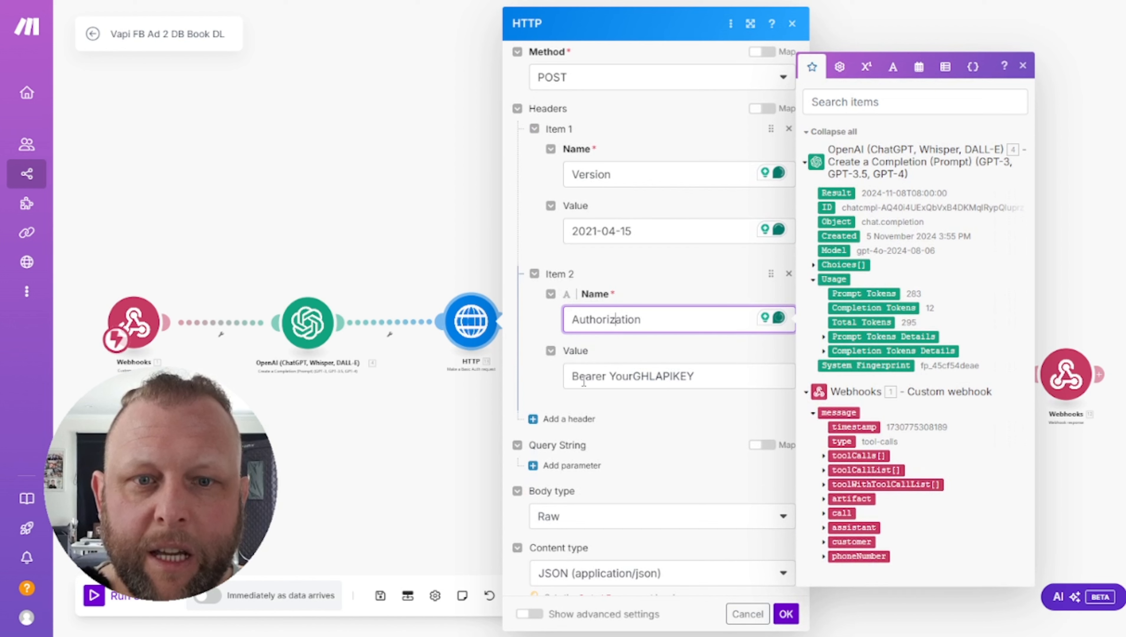
{"action": "left_click", "coordinate": [579, 377]}
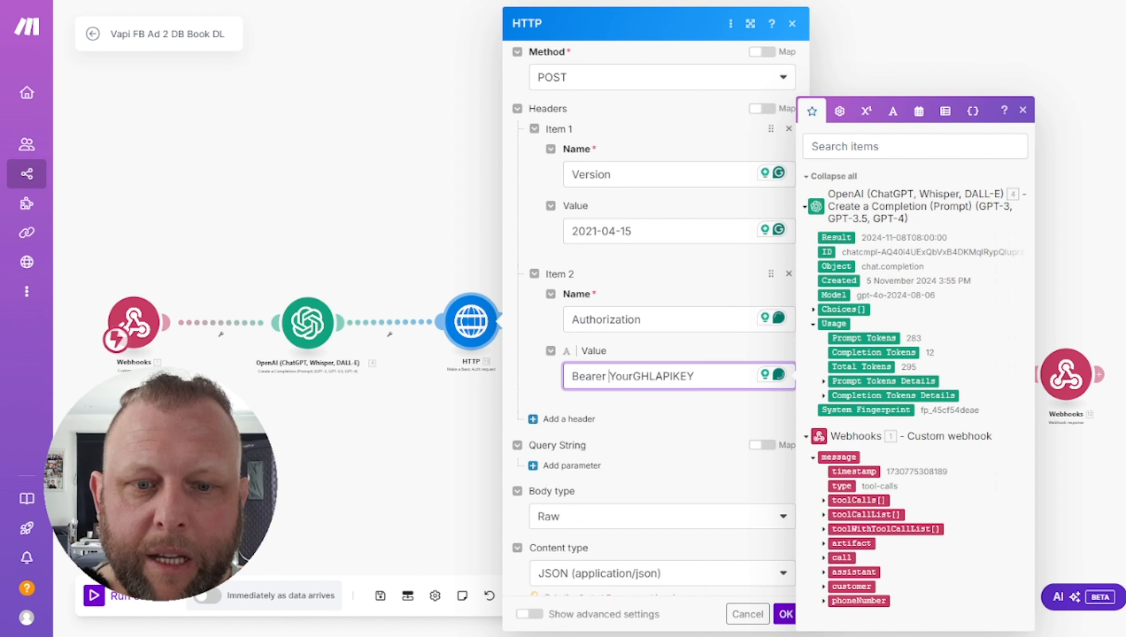
{"action": "key", "text": "Escape"}
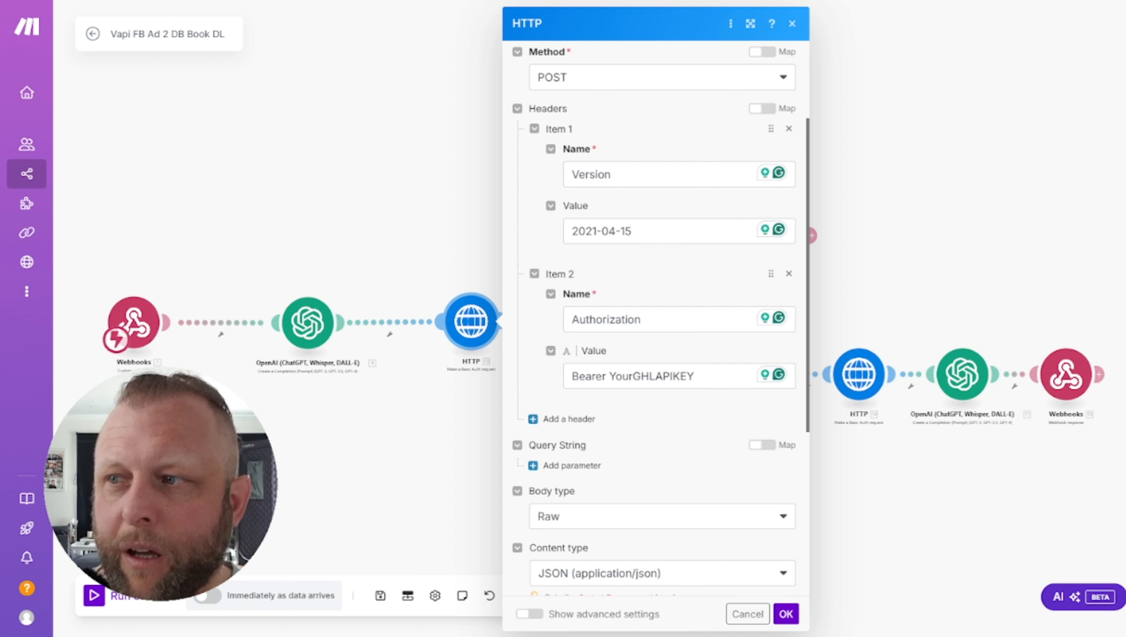
{"action": "left_click_drag", "start_coordinate": [0, 113], "coordinate": [476, 105]}
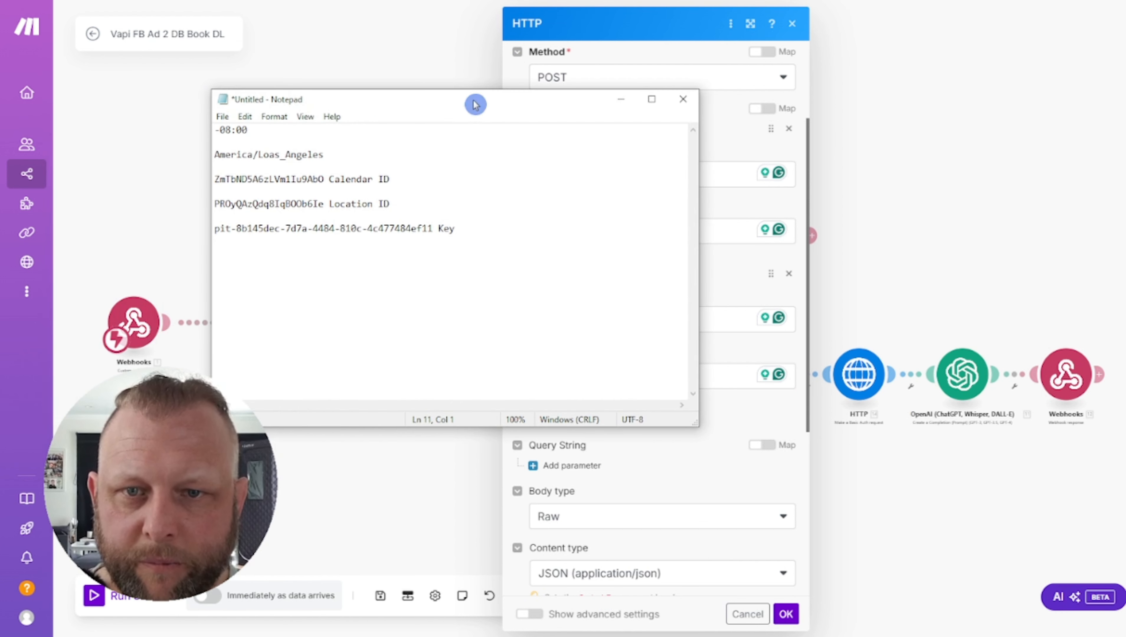
{"action": "left_click", "coordinate": [399, 232]}
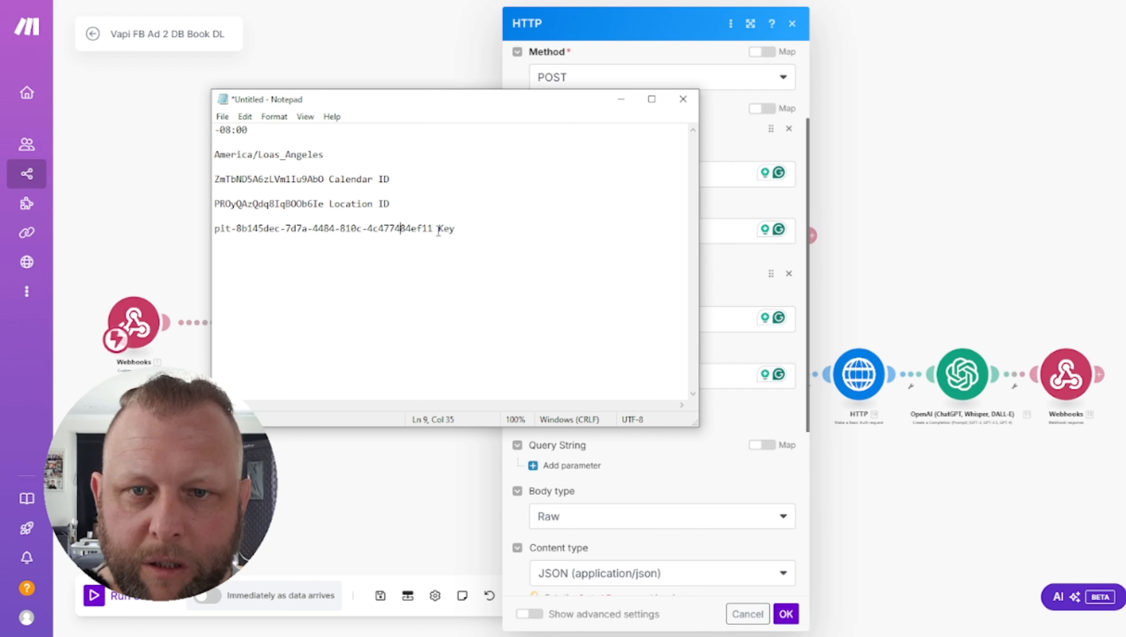
{"action": "left_click_drag", "start_coordinate": [538, 104], "coordinate": [0, 39]}
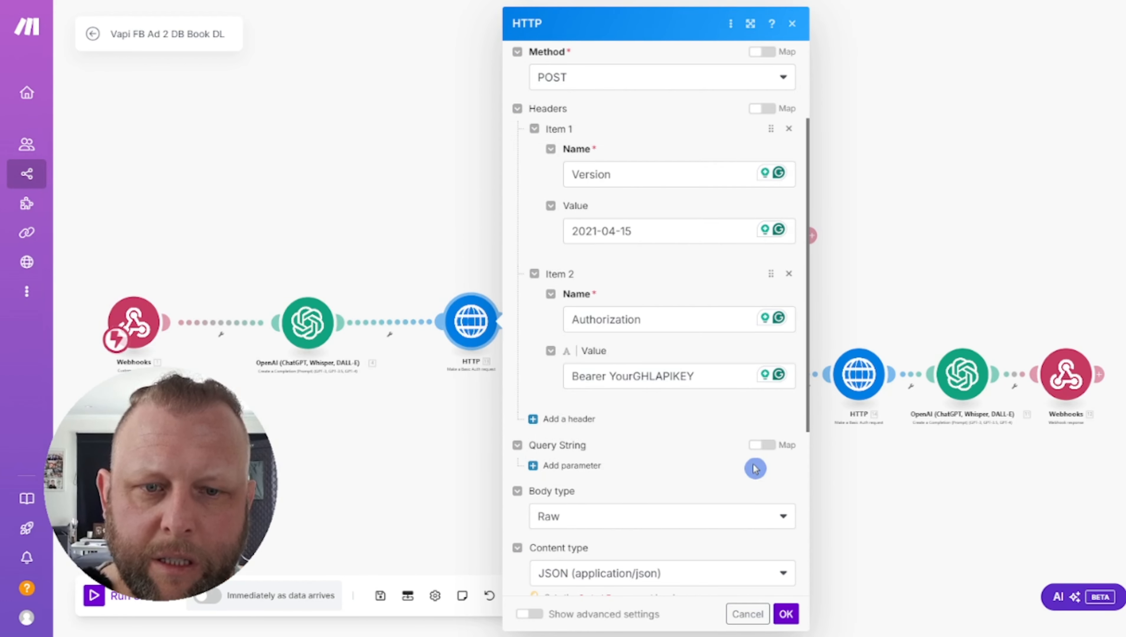
{"action": "scroll", "coordinate": [653, 541], "scroll_direction": "down", "scroll_amount": 4}
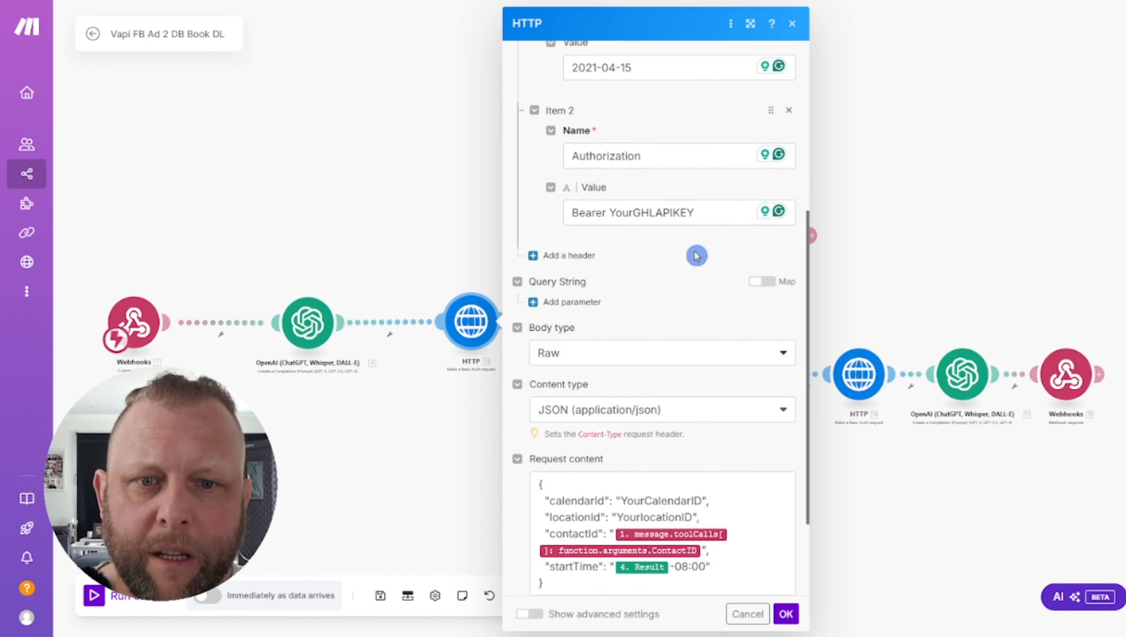
{"action": "scroll", "coordinate": [697, 255], "scroll_direction": "down", "scroll_amount": 3}
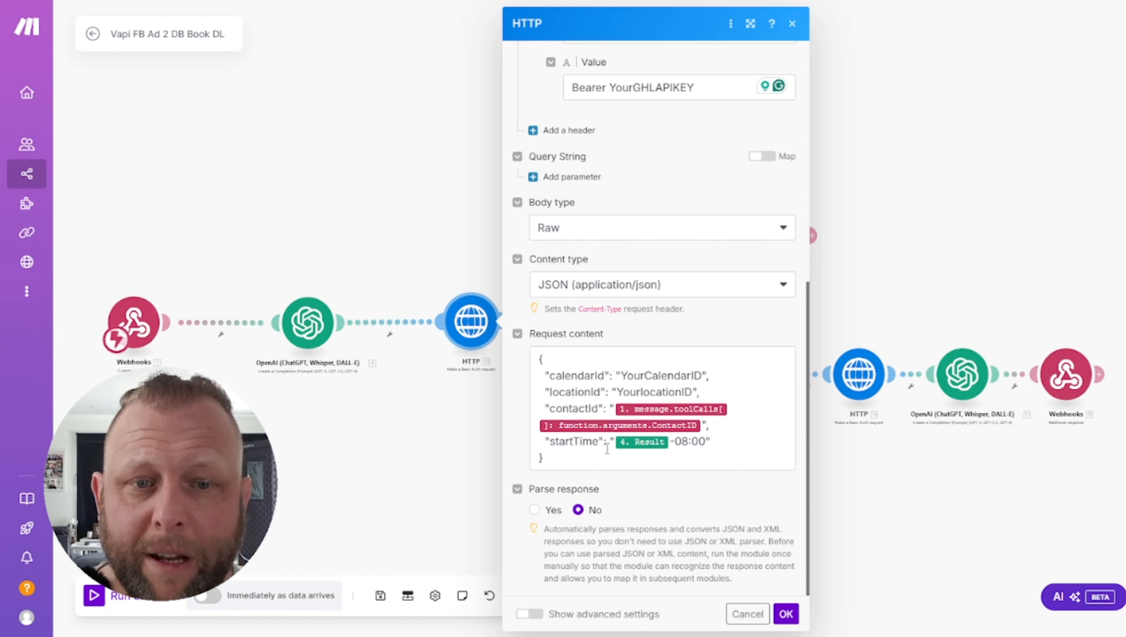
{"action": "left_click_drag", "start_coordinate": [0, 85], "coordinate": [390, 40]}
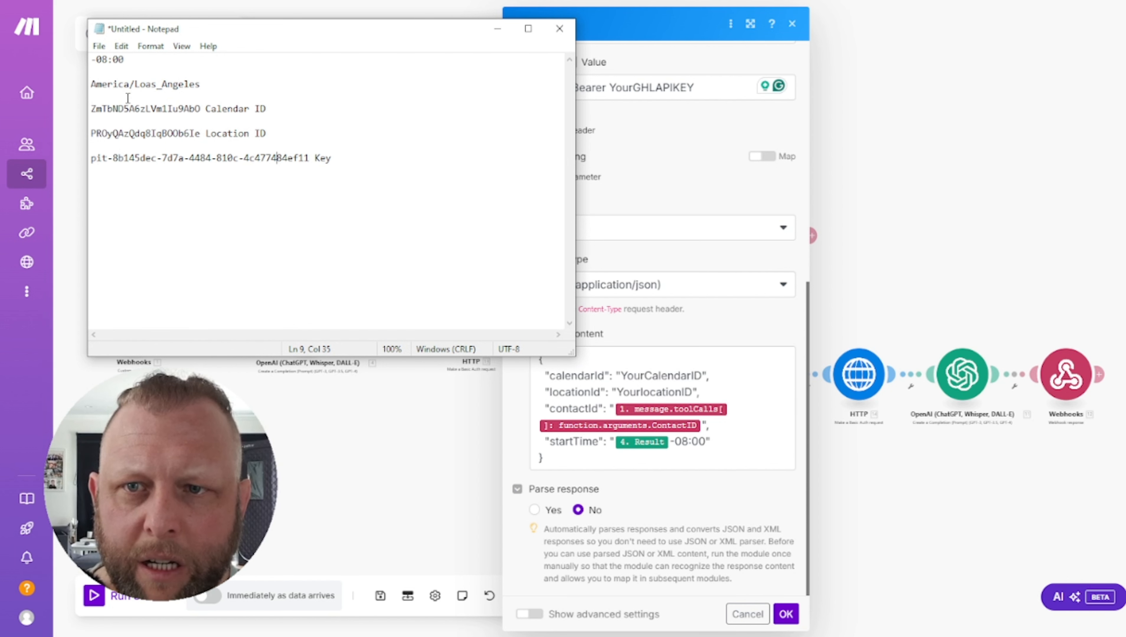
{"action": "left_click_drag", "start_coordinate": [124, 108], "coordinate": [206, 109]}
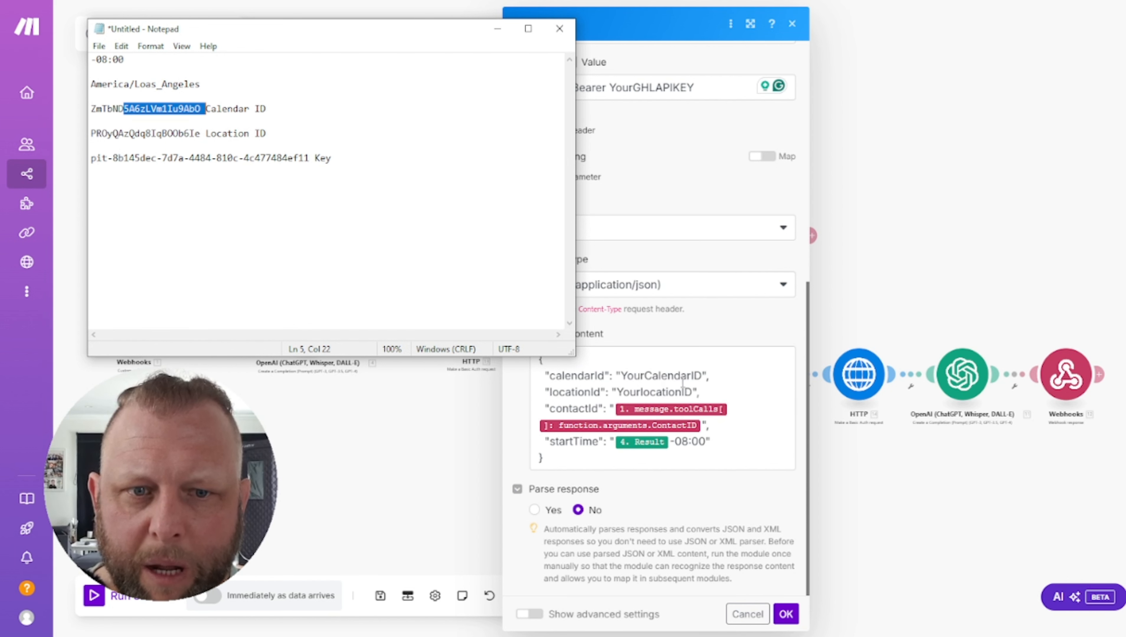
{"action": "left_click_drag", "start_coordinate": [113, 133], "coordinate": [179, 134]}
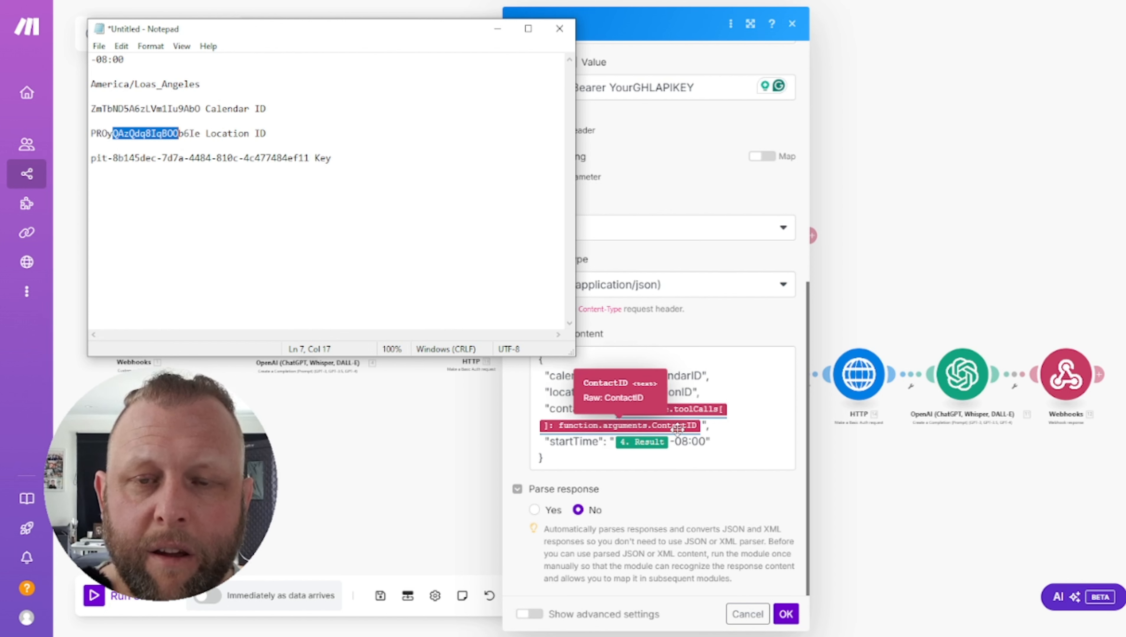
{"action": "left_click", "coordinate": [423, 277]}
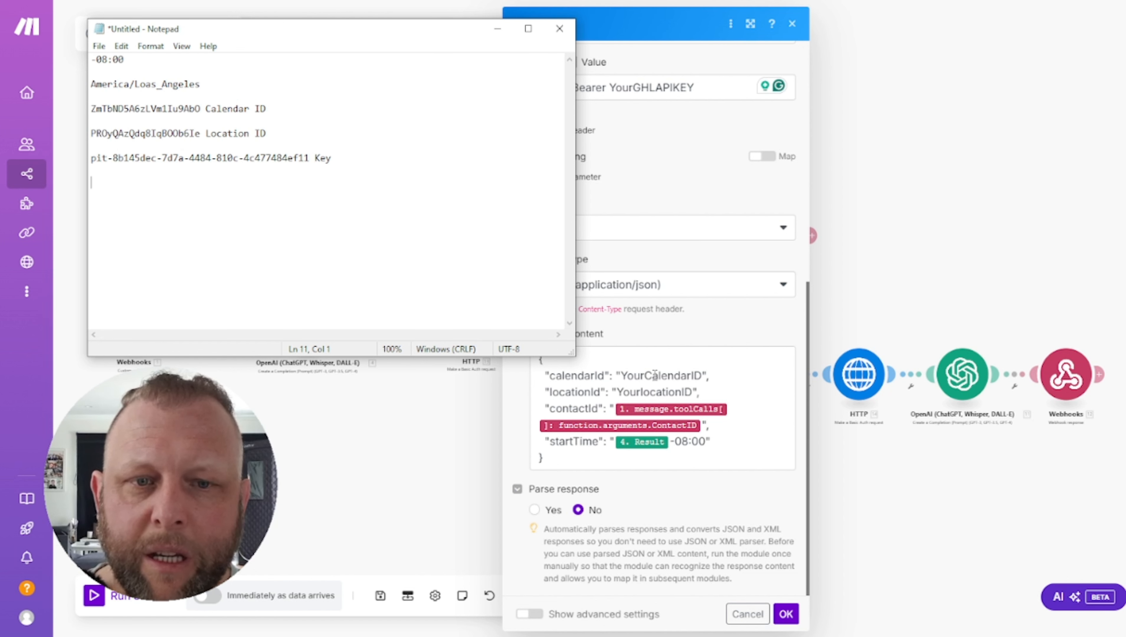
{"action": "left_click", "coordinate": [712, 332]}
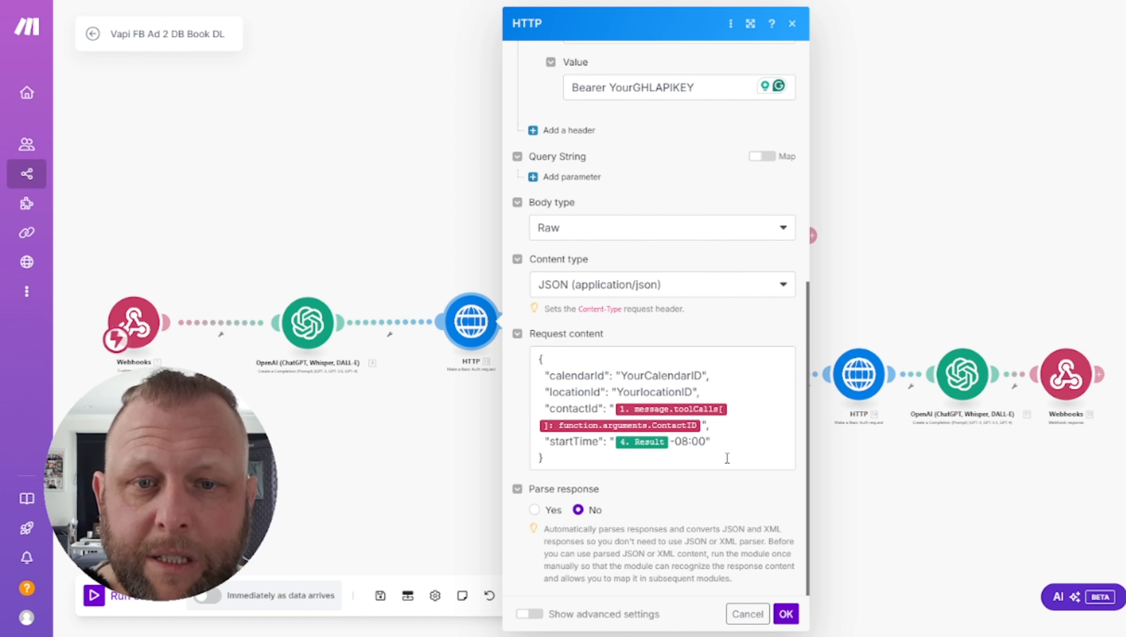
Check the calendarId and locationId placeholders in the HTTP request body
{"action": "scroll", "coordinate": [769, 323], "scroll_direction": "up", "scroll_amount": 2}
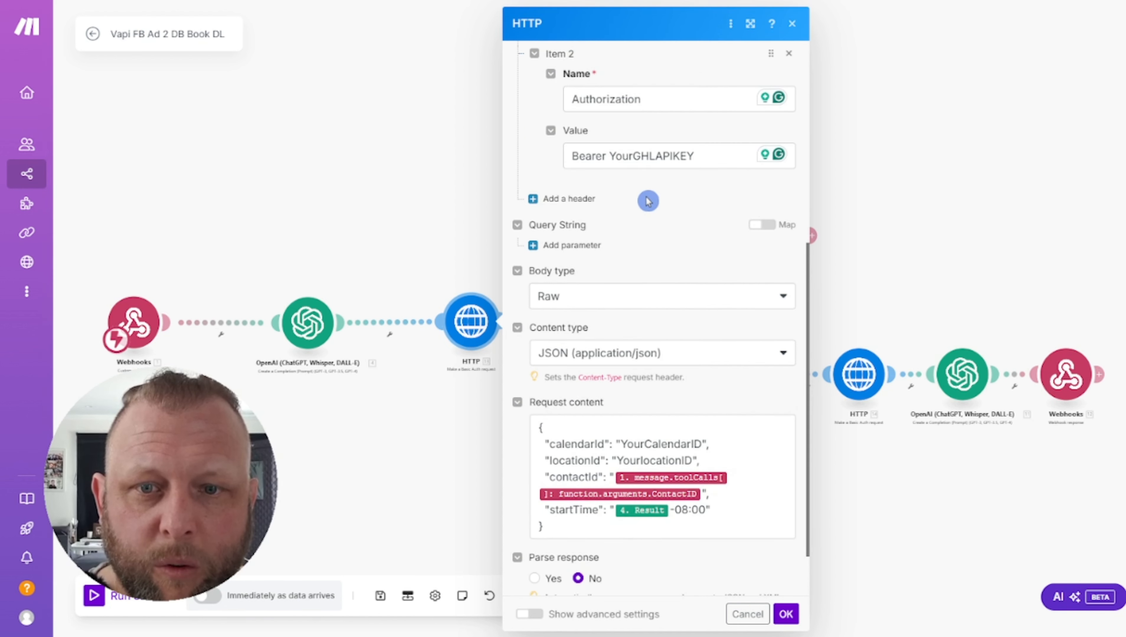
{"action": "scroll", "coordinate": [648, 200], "scroll_direction": "down", "scroll_amount": 2}
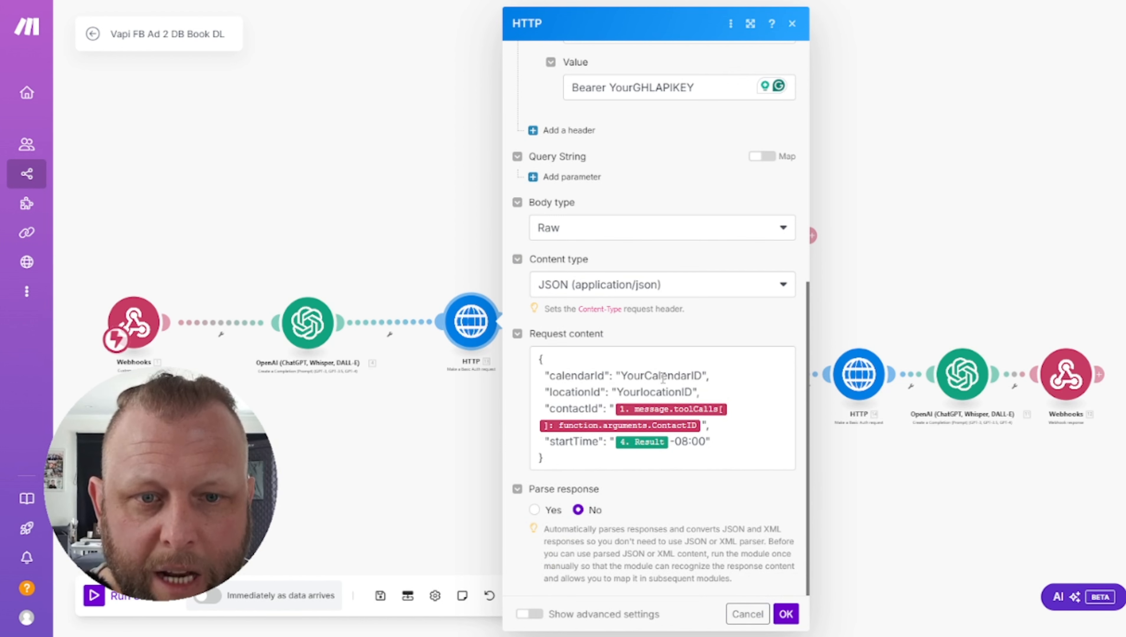
{"action": "left_click_drag", "start_coordinate": [627, 376], "coordinate": [681, 377]}
{"action": "left_click_drag", "start_coordinate": [612, 392], "coordinate": [667, 393]}
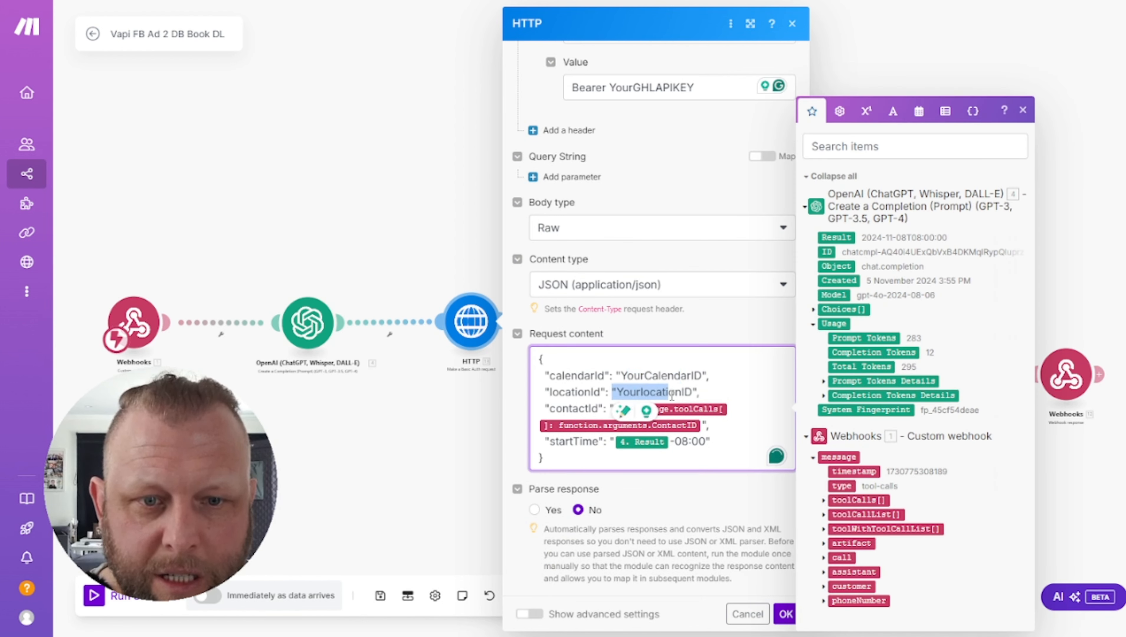
{"action": "left_click", "coordinate": [565, 414]}
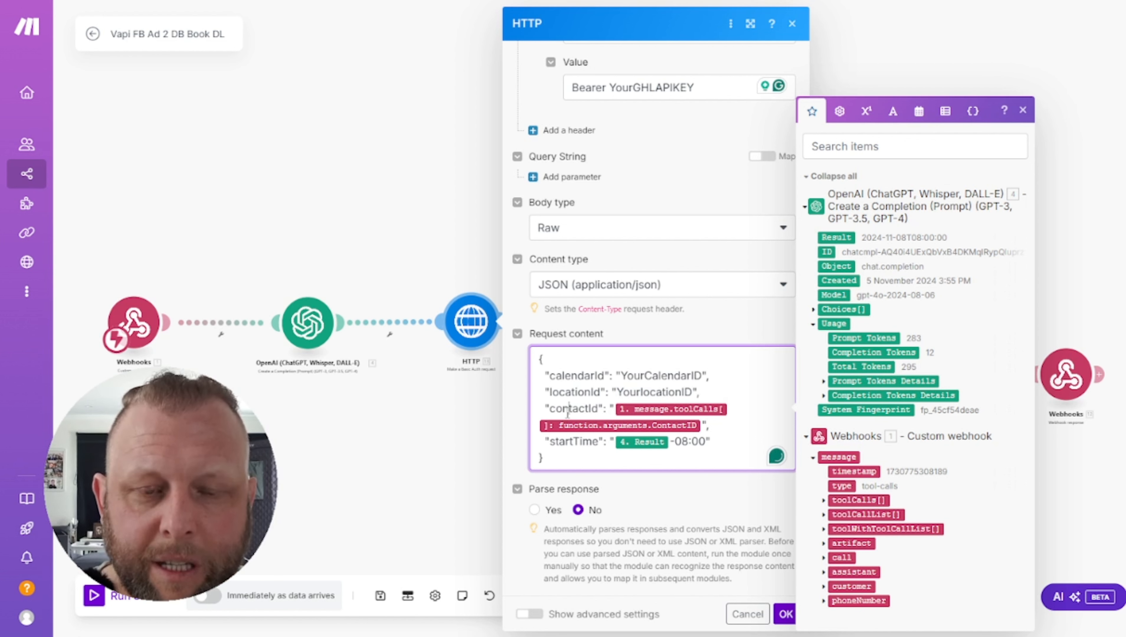
{"action": "left_click", "coordinate": [698, 392]}
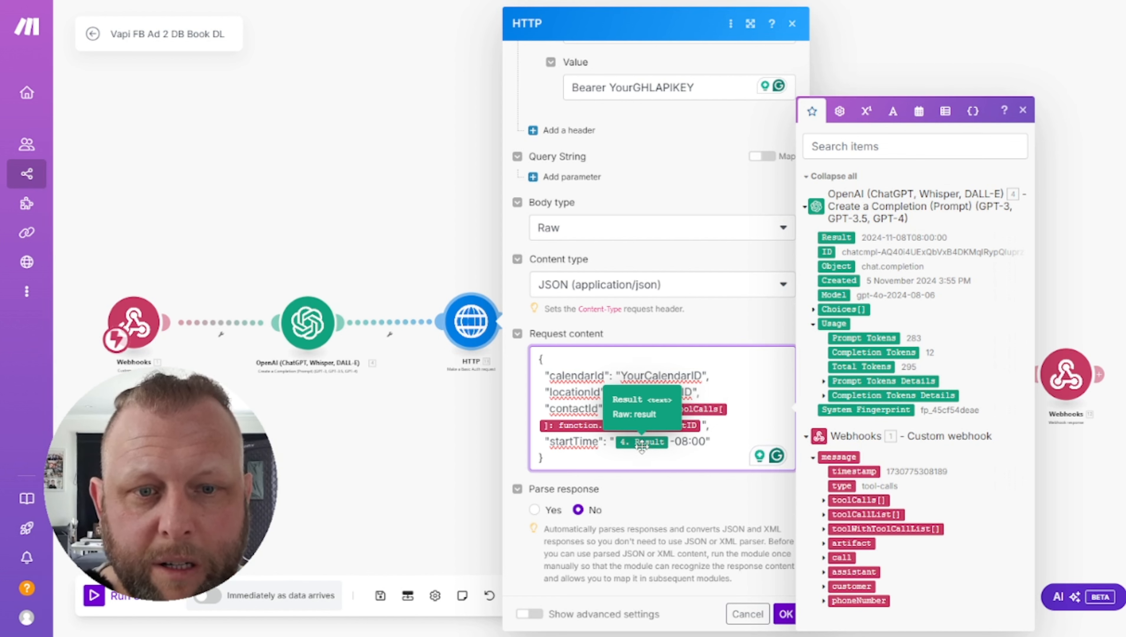
Cancel the HTTP settings and open the module's last run results, showing status 201
{"action": "left_click", "coordinate": [682, 498]}
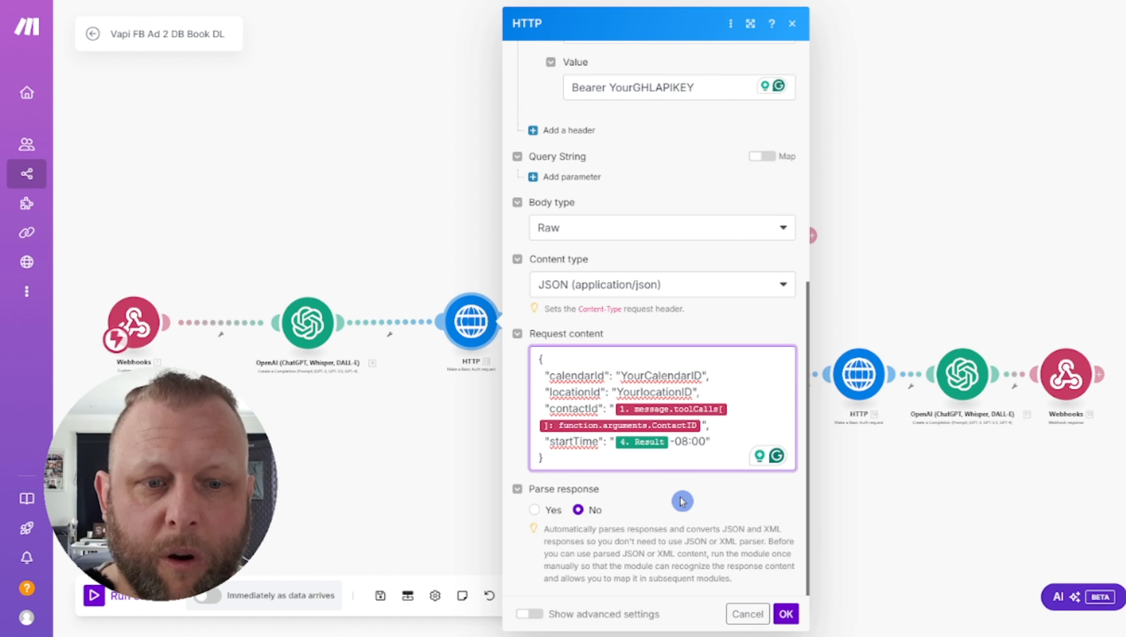
{"action": "left_click", "coordinate": [749, 615]}
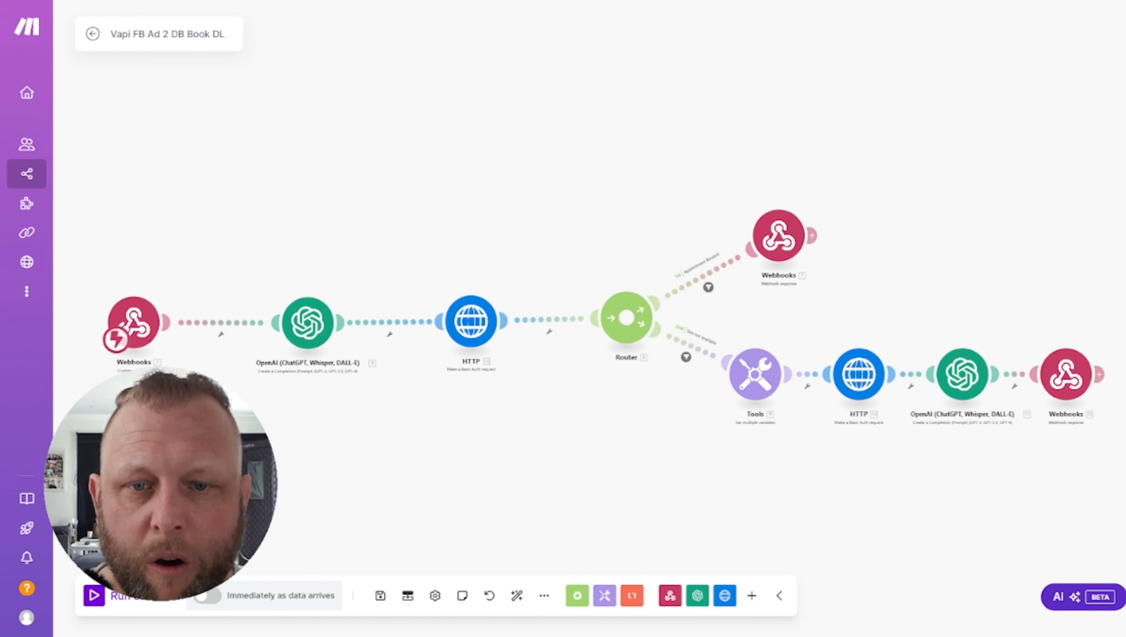
{"action": "left_click", "coordinate": [504, 289]}
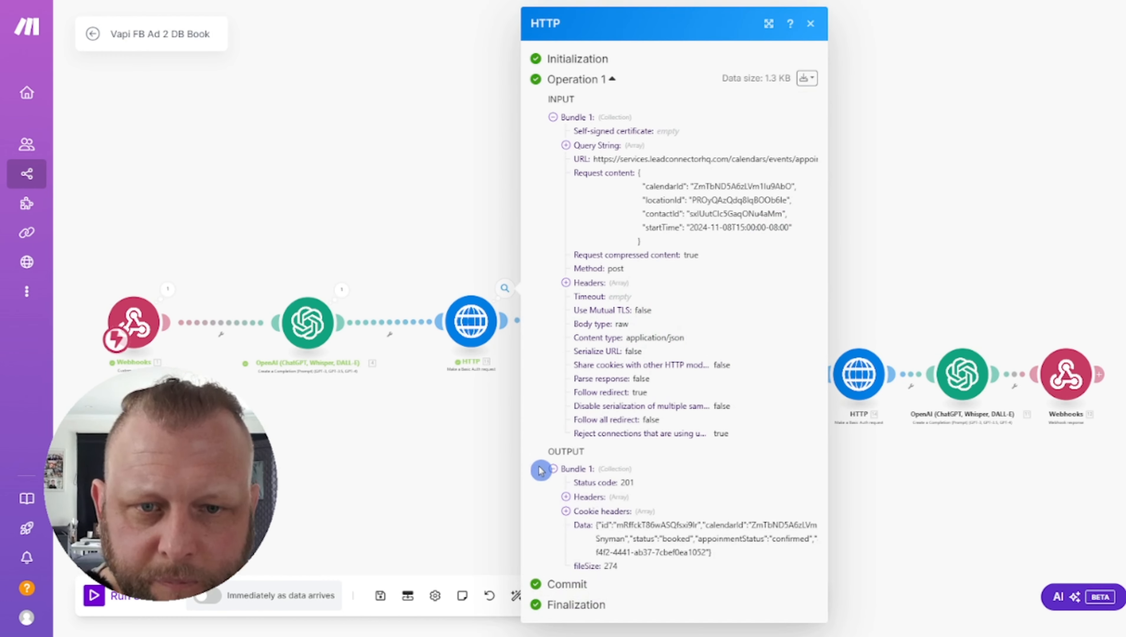
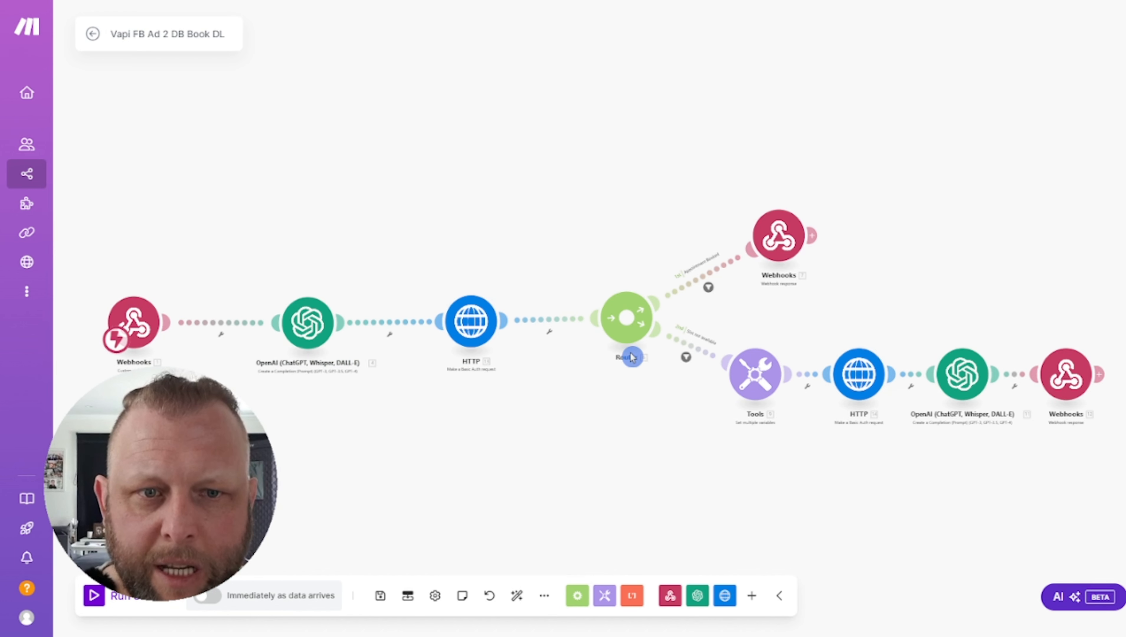
Review the Appointment Booked route filter and the upper webhook response settings
{"action": "left_click", "coordinate": [708, 287]}
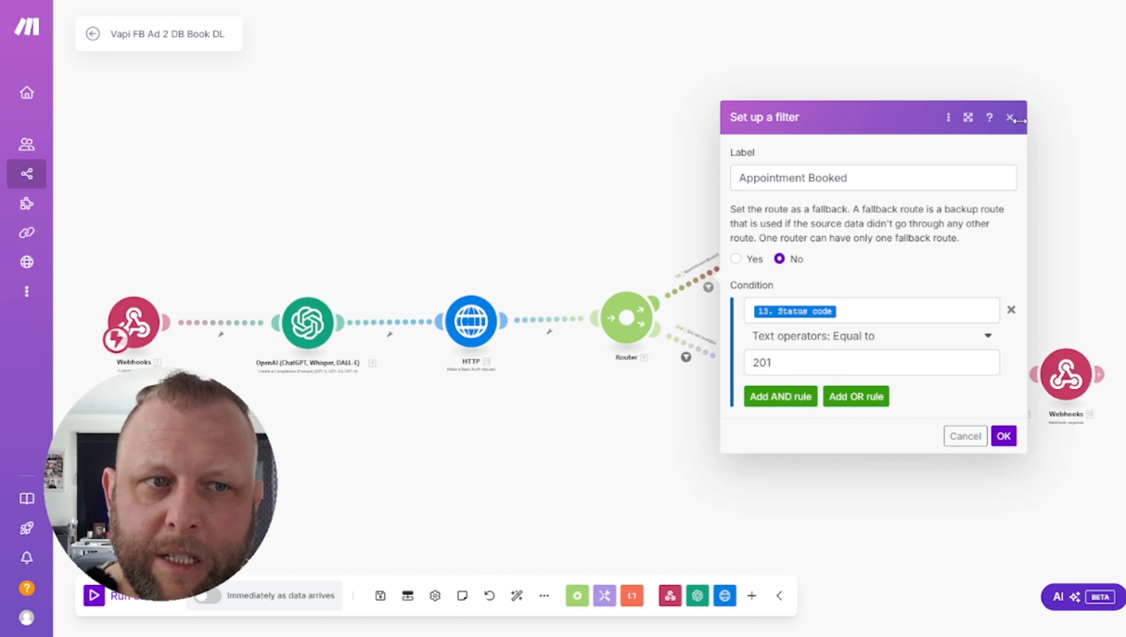
{"action": "left_click", "coordinate": [1009, 118]}
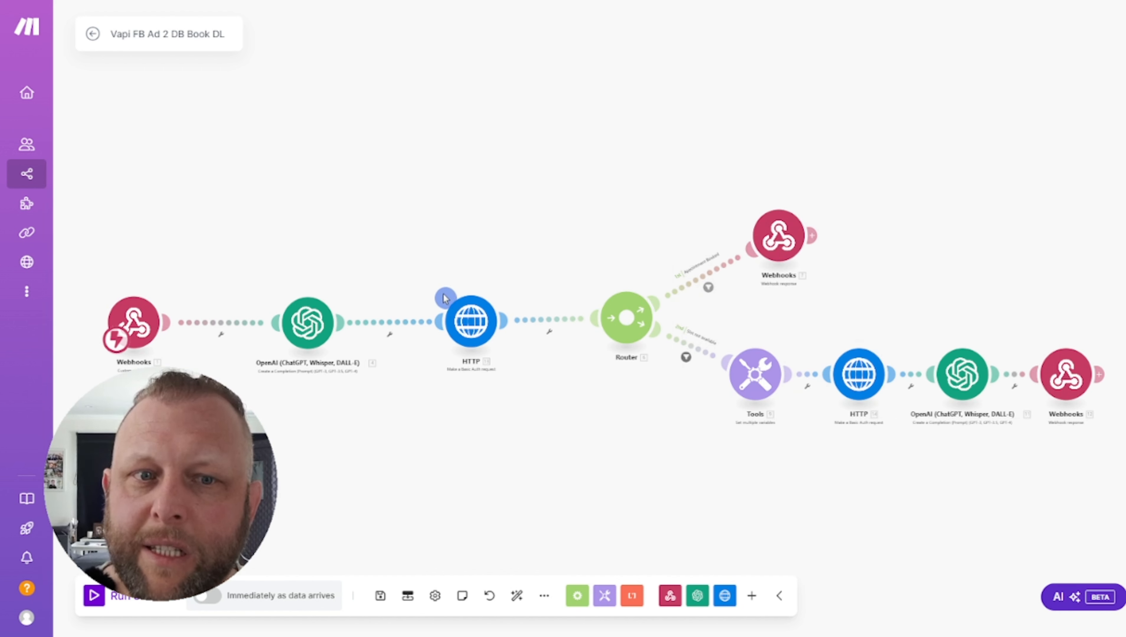
{"action": "left_click", "coordinate": [779, 246]}
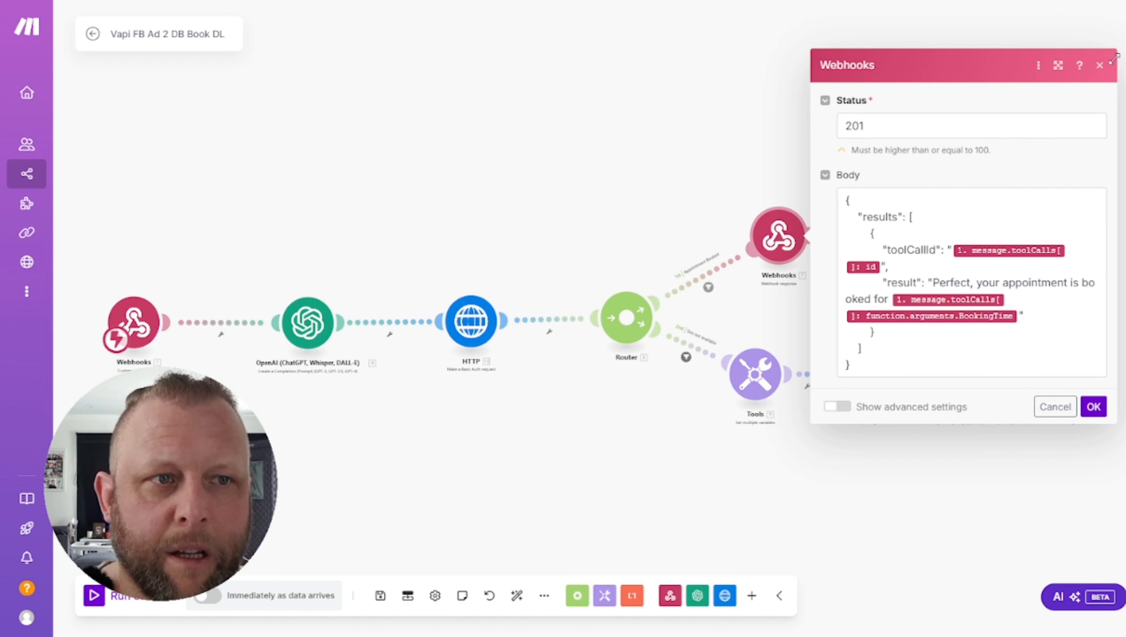
{"action": "left_click", "coordinate": [1098, 66]}
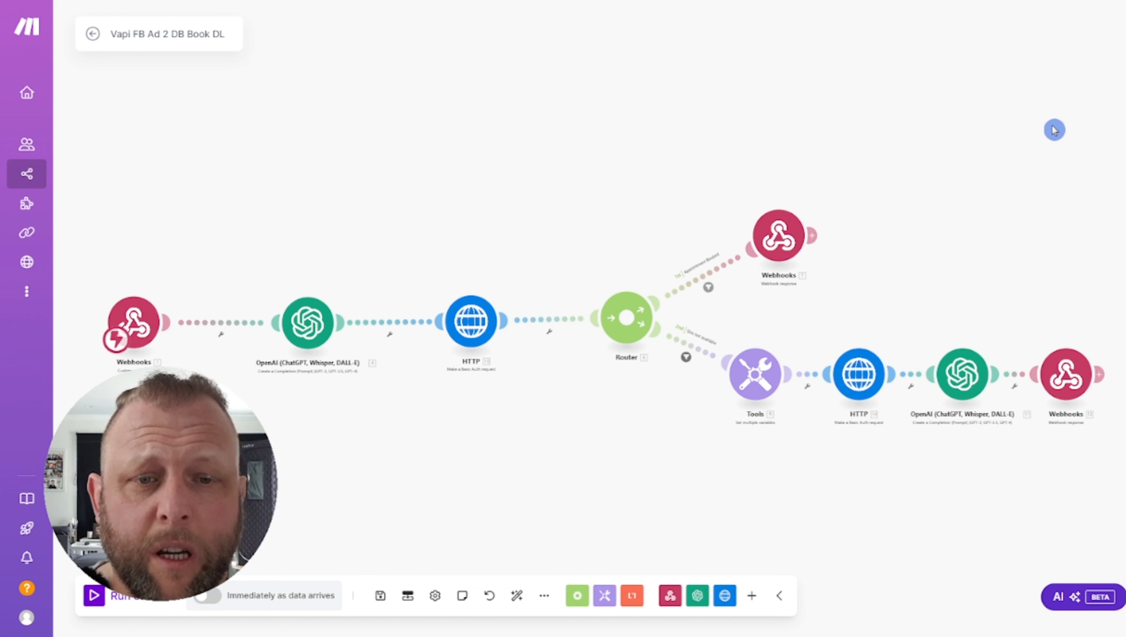
Check the Slot not available filter and the HTTP module's last output, then exit to the overview
{"action": "left_click", "coordinate": [685, 359]}
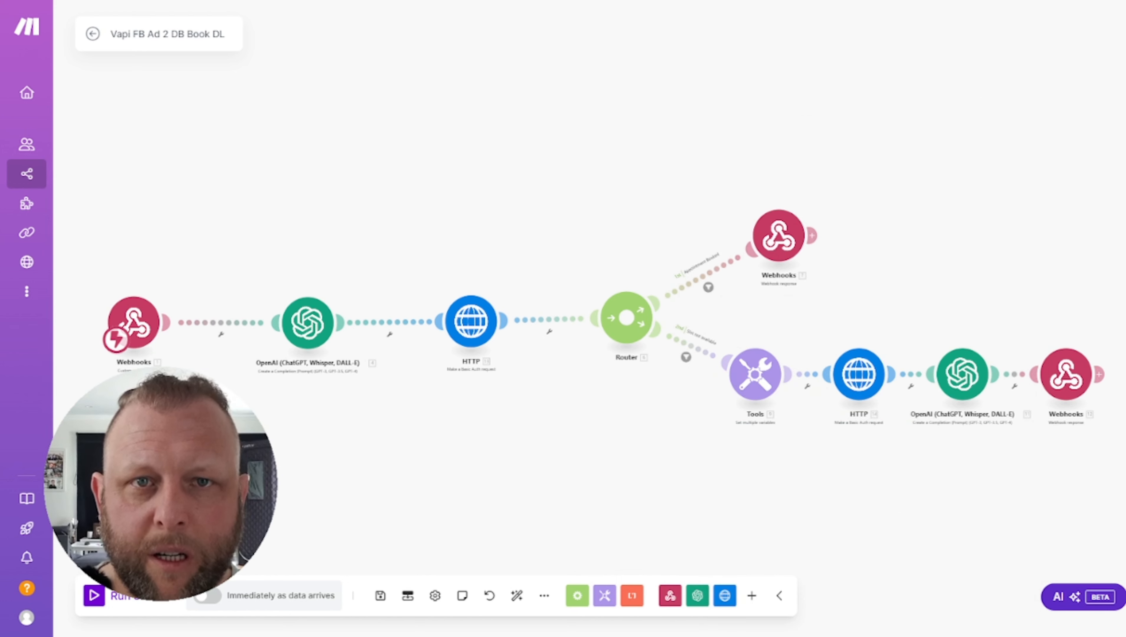
{"action": "left_click", "coordinate": [504, 288]}
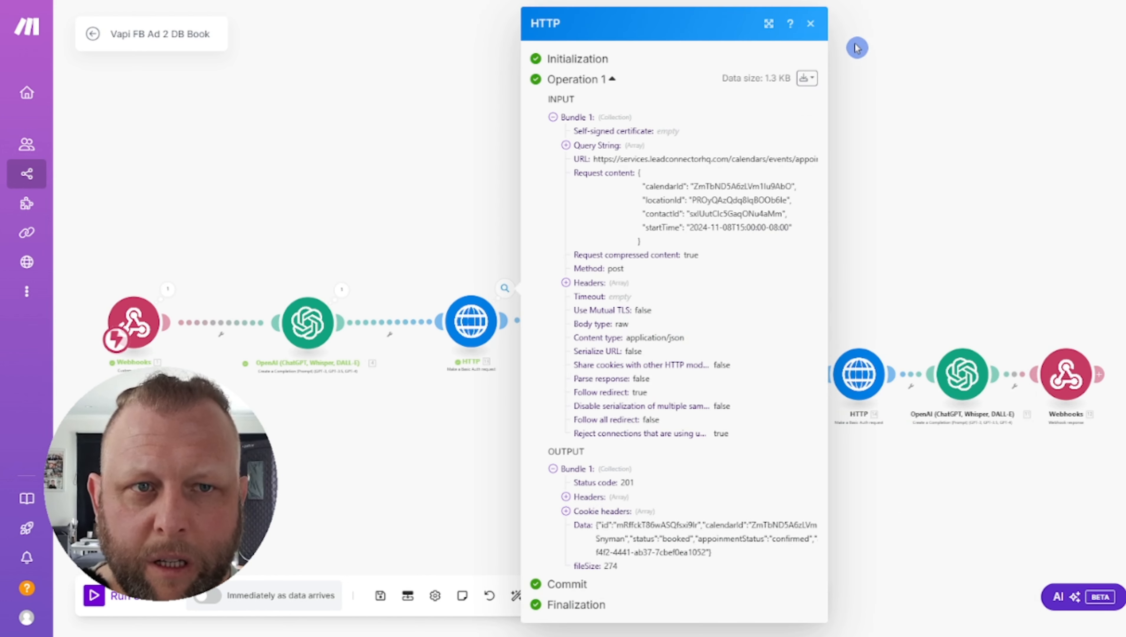
{"action": "left_click", "coordinate": [811, 25]}
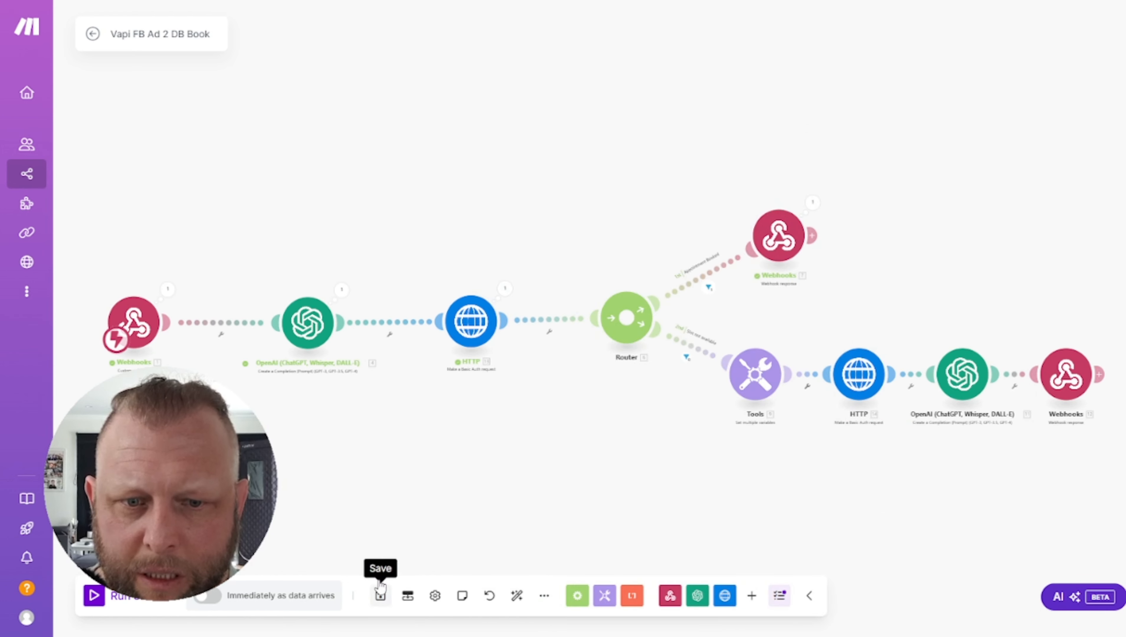
{"action": "left_click", "coordinate": [92, 35]}
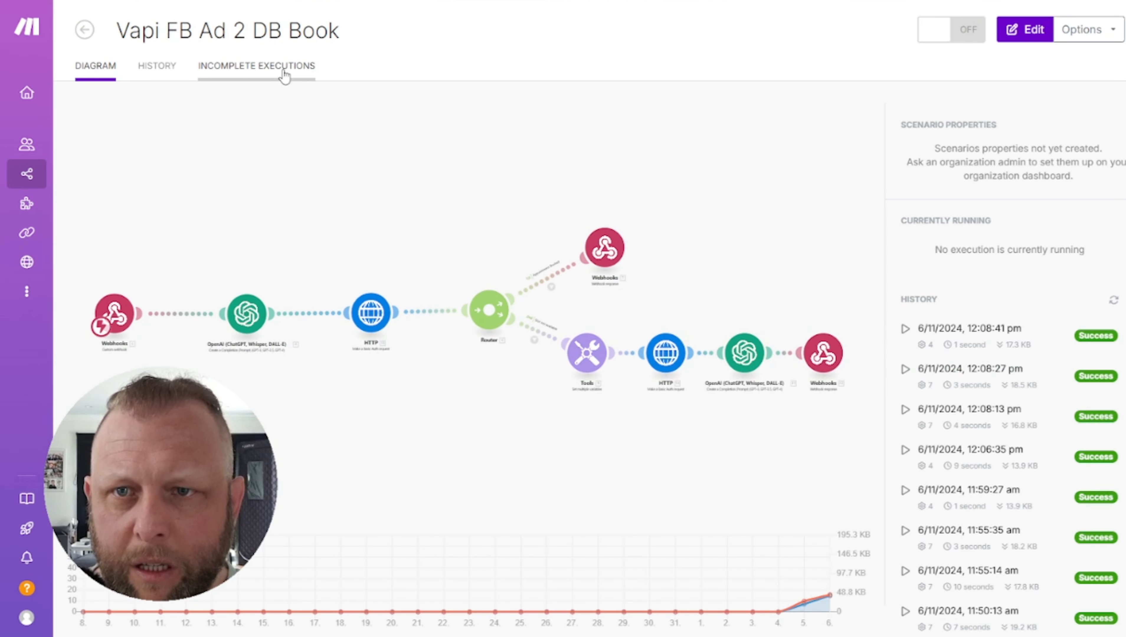
Browse the scenario's run history and incomplete executions lists
{"action": "left_click", "coordinate": [154, 71]}
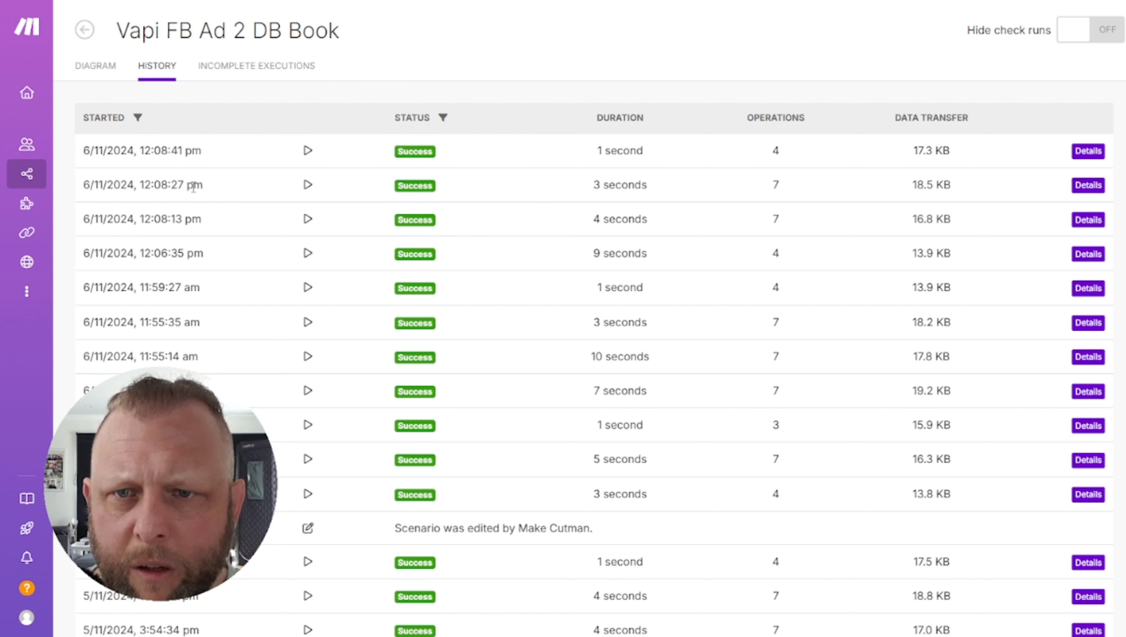
{"action": "double_click", "coordinate": [178, 185]}
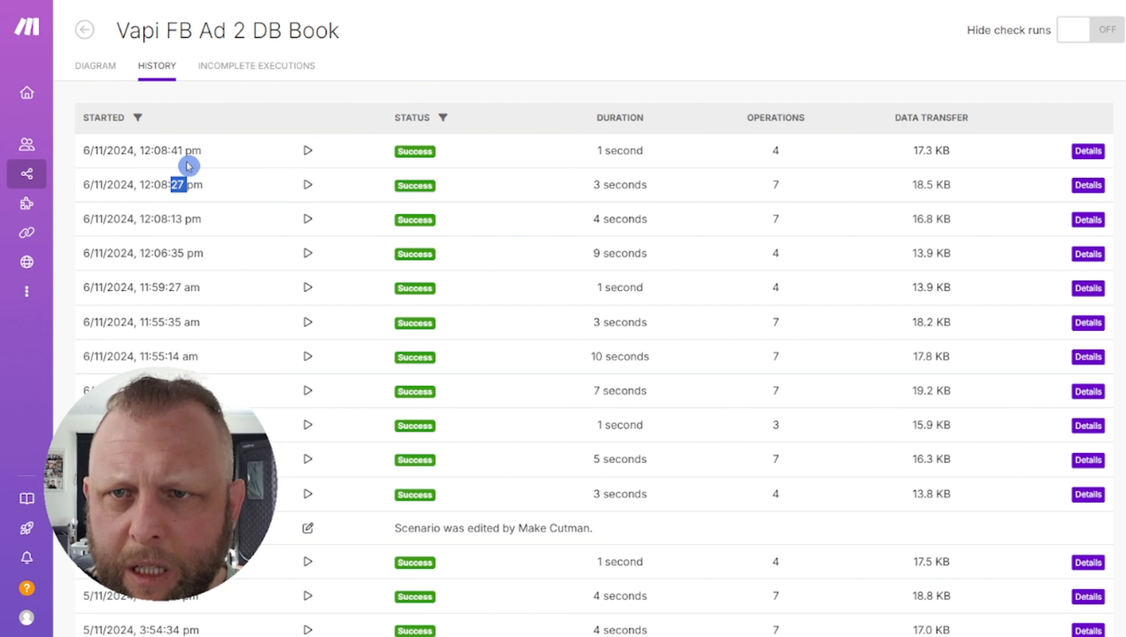
{"action": "left_click", "coordinate": [248, 68]}
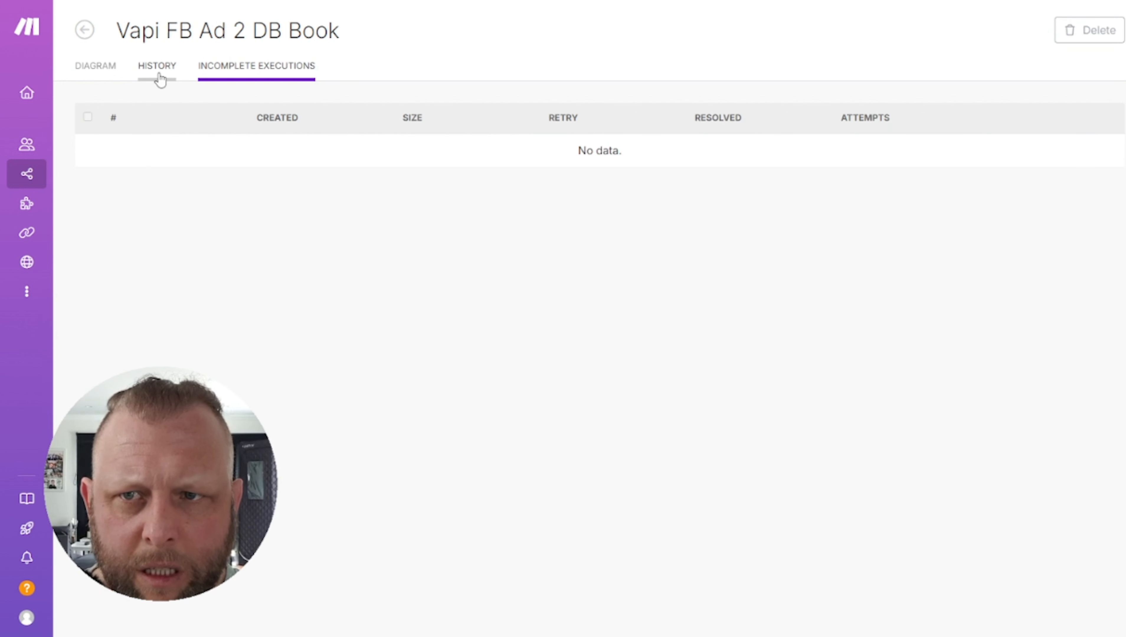
{"action": "left_click", "coordinate": [159, 78]}
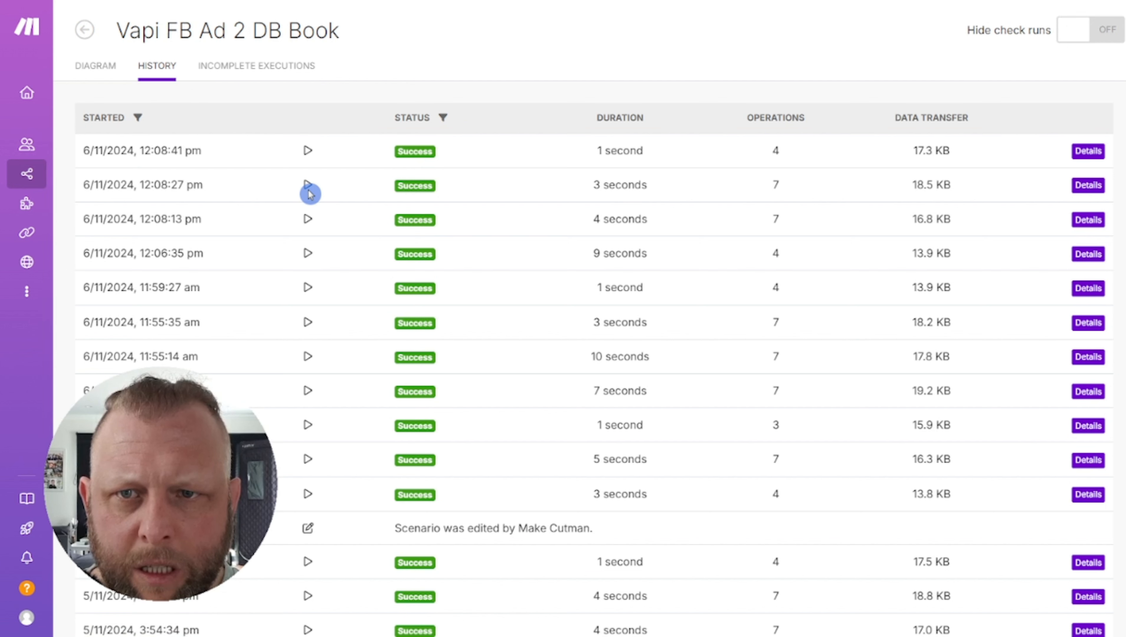
{"action": "left_click", "coordinate": [93, 68]}
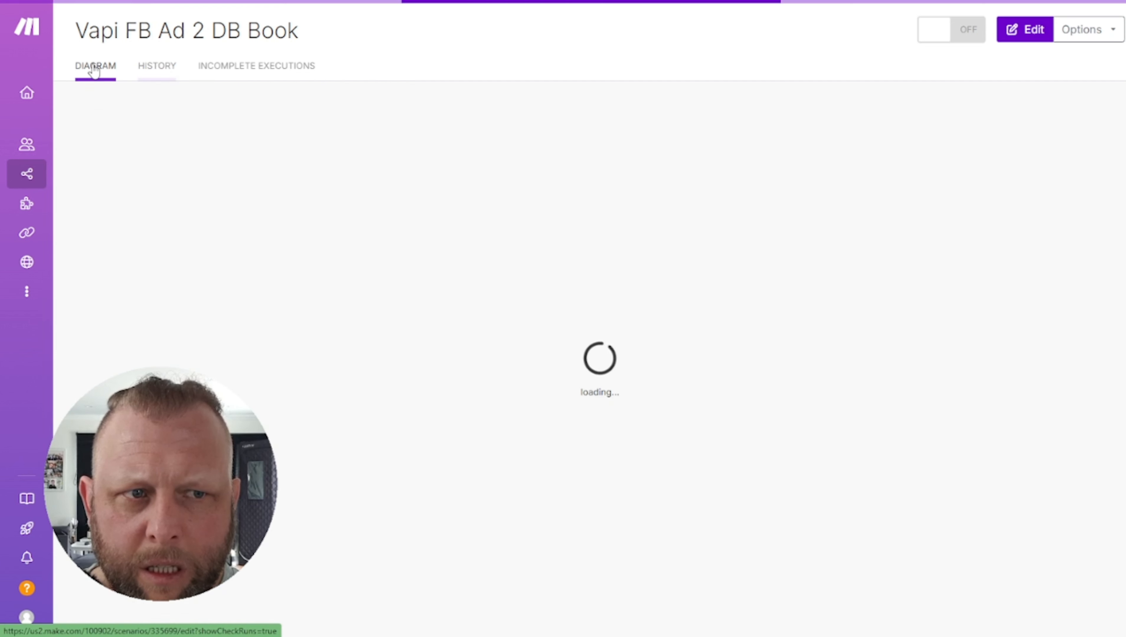
{"action": "left_click", "coordinate": [154, 72]}
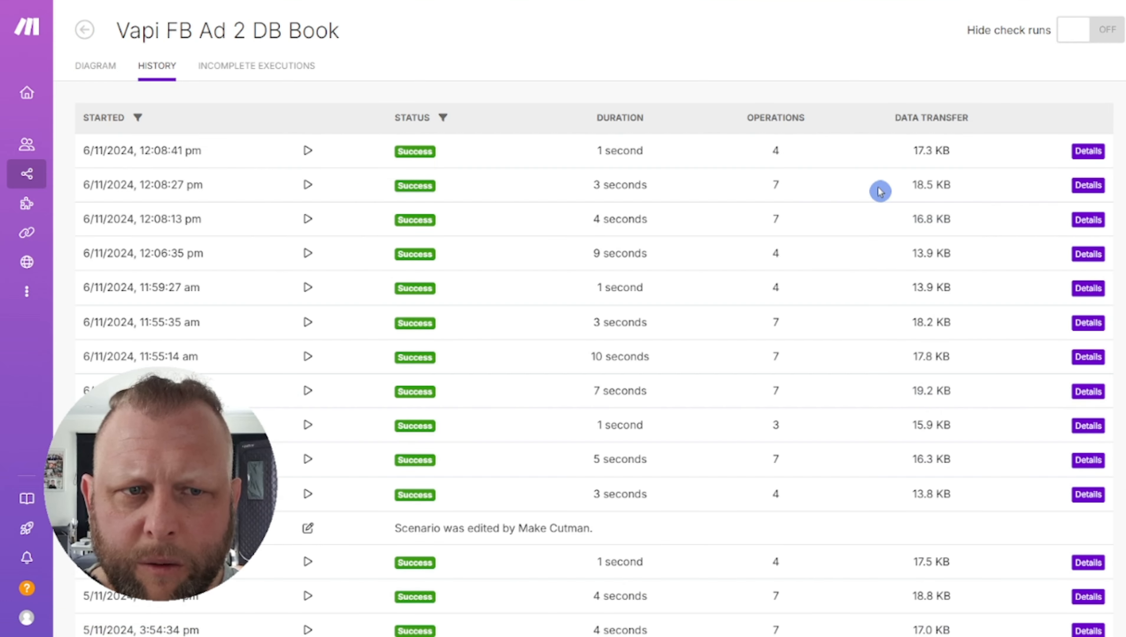
Open the second run's details and highlight the HTTP output's 400 status code
{"action": "left_click", "coordinate": [1088, 185]}
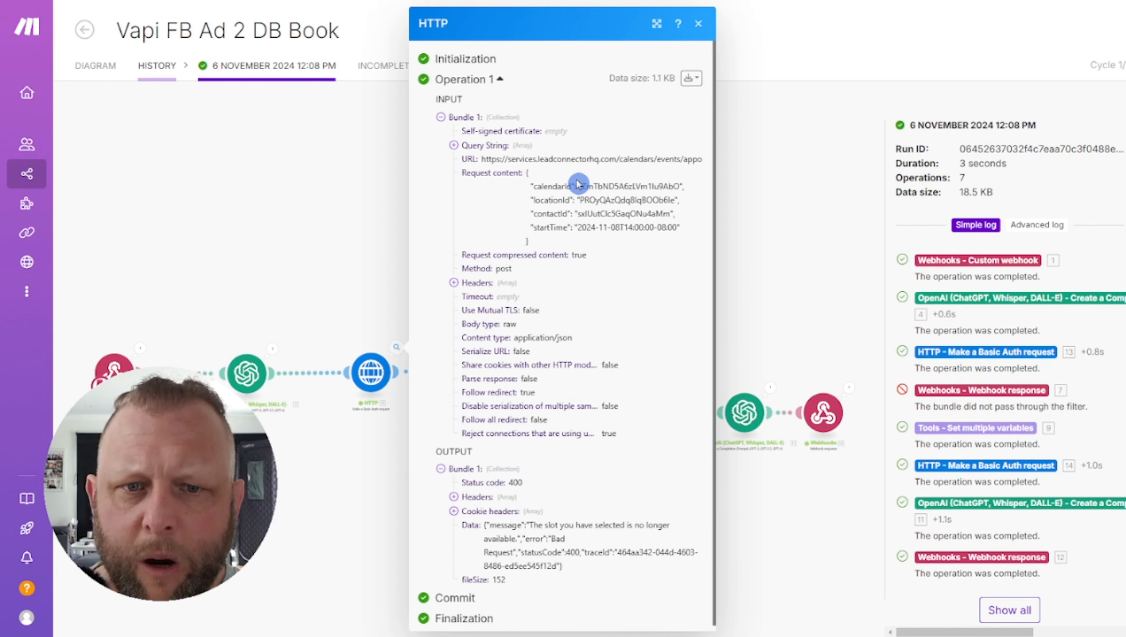
{"action": "scroll", "coordinate": [578, 184], "scroll_direction": "down", "scroll_amount": 1}
{"action": "left_click_drag", "start_coordinate": [526, 520], "coordinate": [677, 523]}
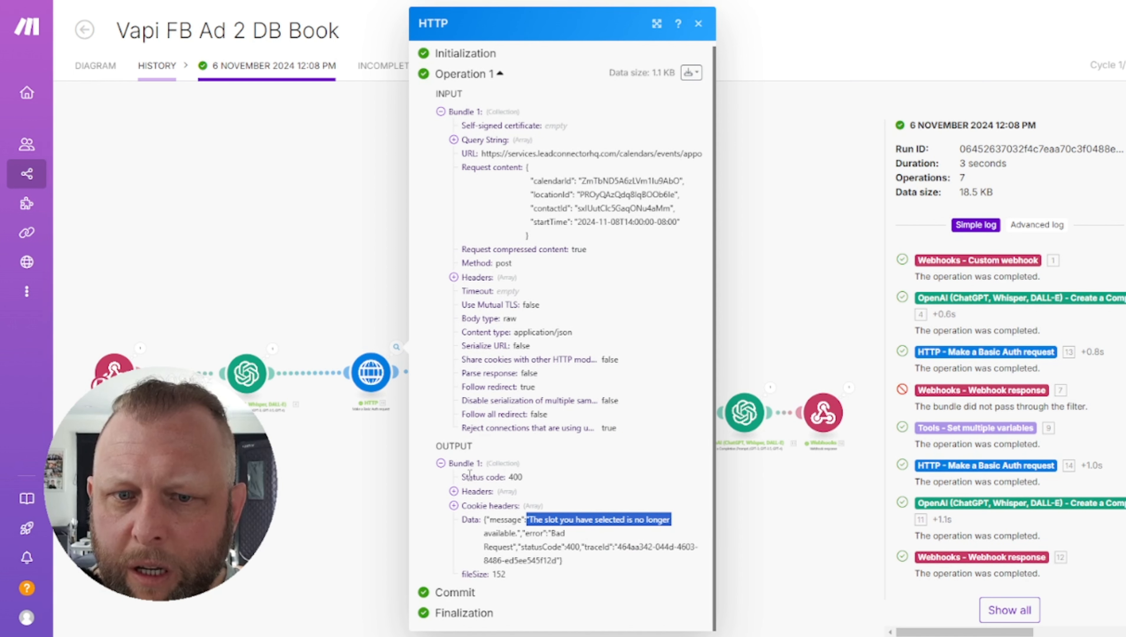
{"action": "left_click_drag", "start_coordinate": [462, 477], "coordinate": [533, 483]}
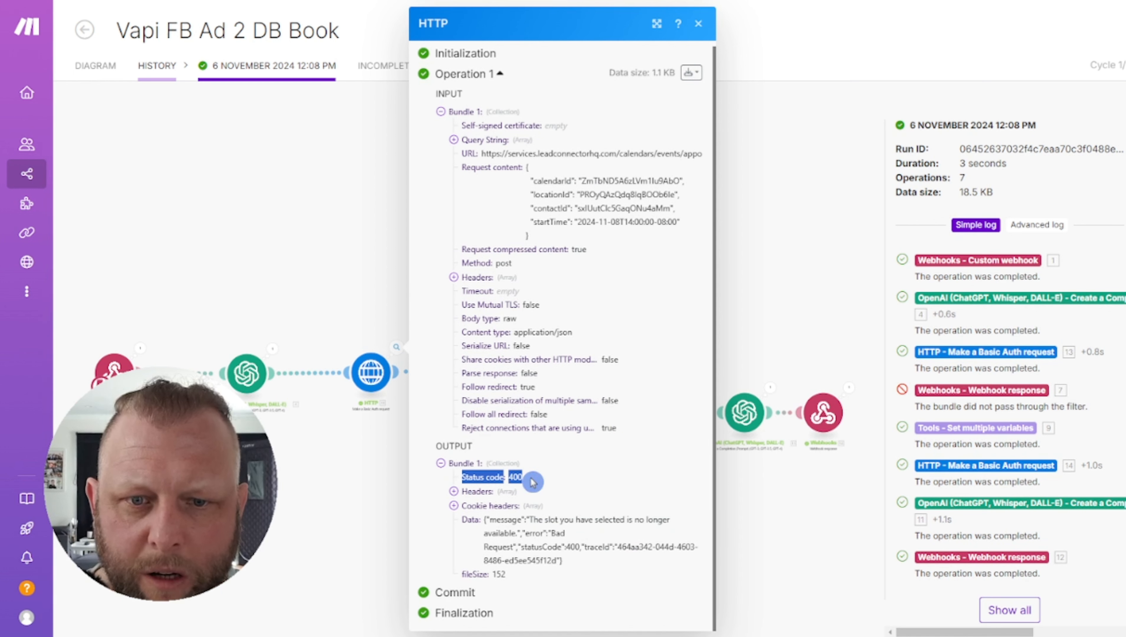
{"action": "left_click", "coordinate": [698, 23]}
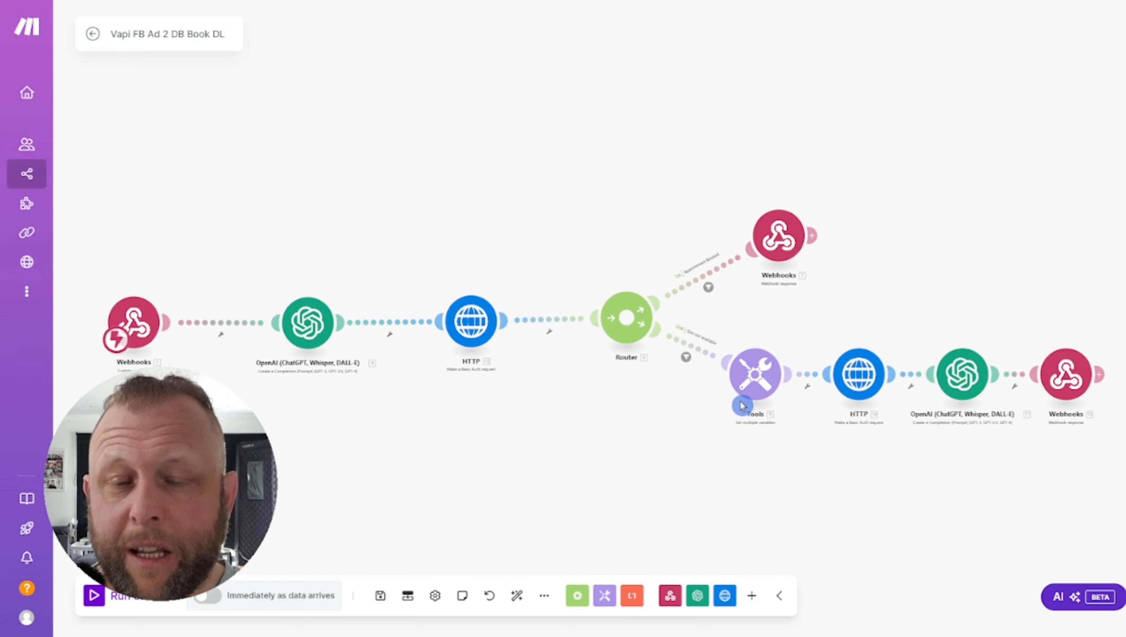
{"action": "left_click", "coordinate": [772, 392]}
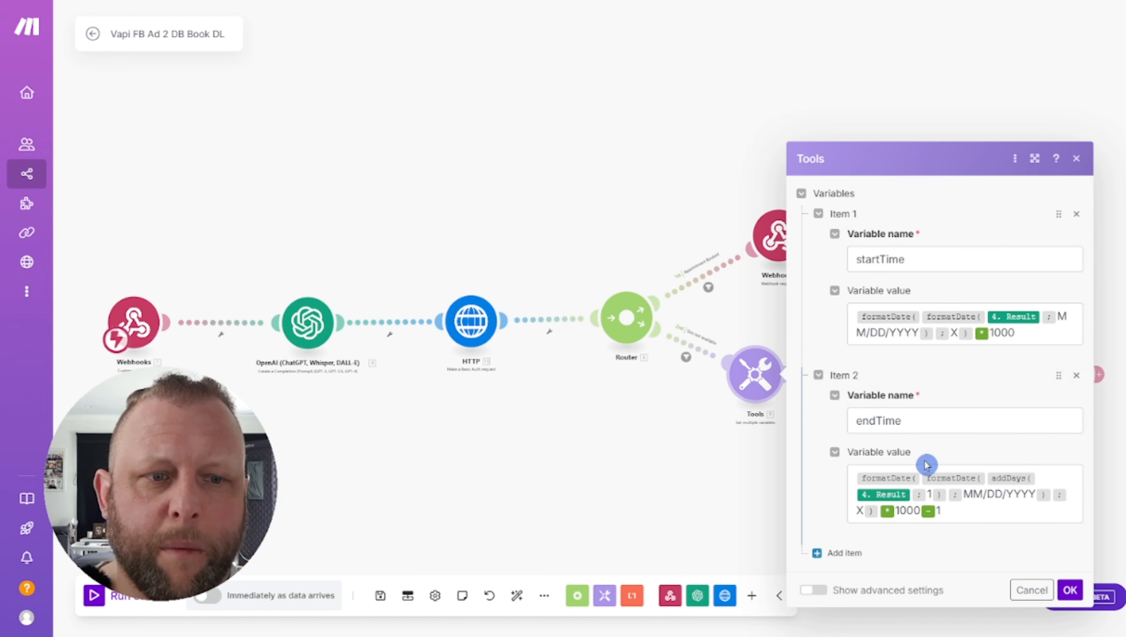
{"action": "mouse_move", "coordinate": [923, 480]}
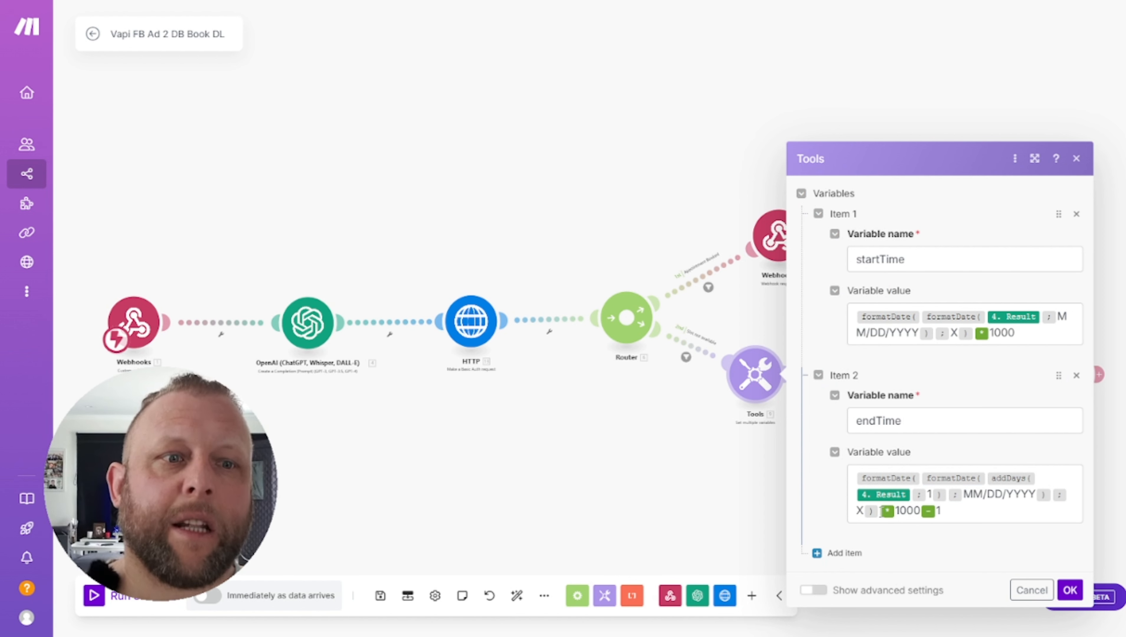
{"action": "left_click", "coordinate": [1077, 160]}
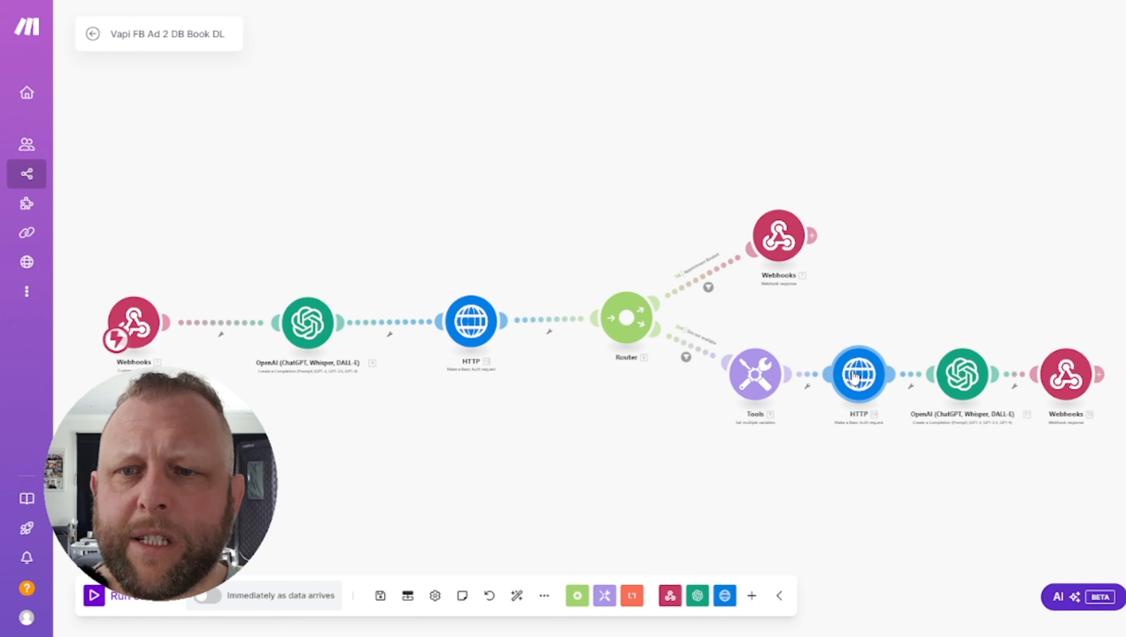
{"action": "left_click", "coordinate": [853, 376]}
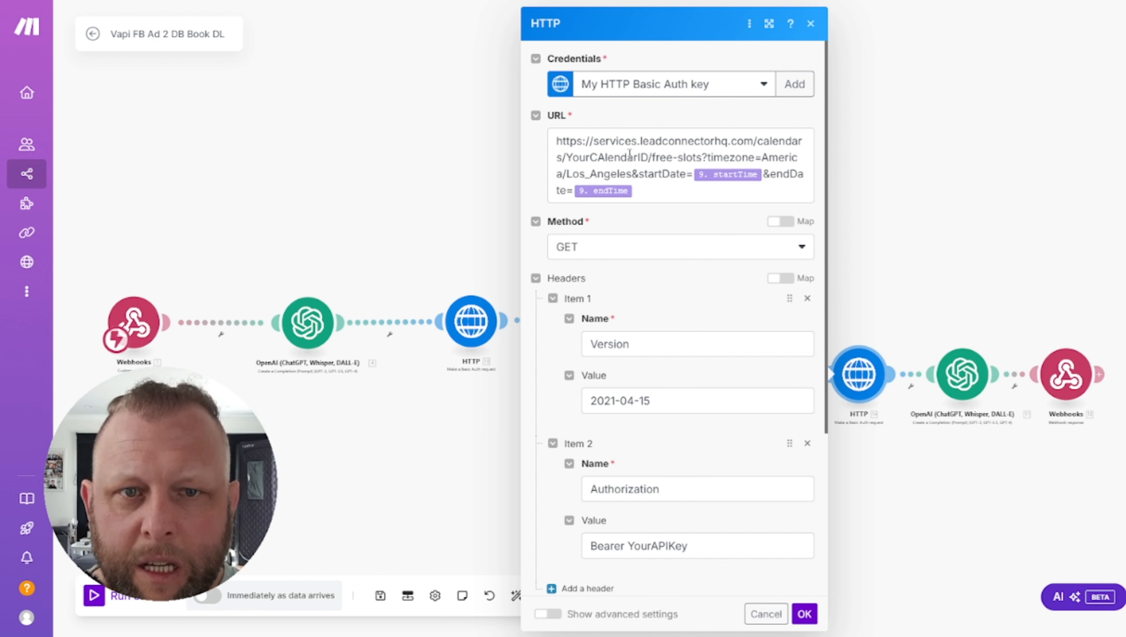
{"action": "left_click_drag", "start_coordinate": [565, 158], "coordinate": [652, 163]}
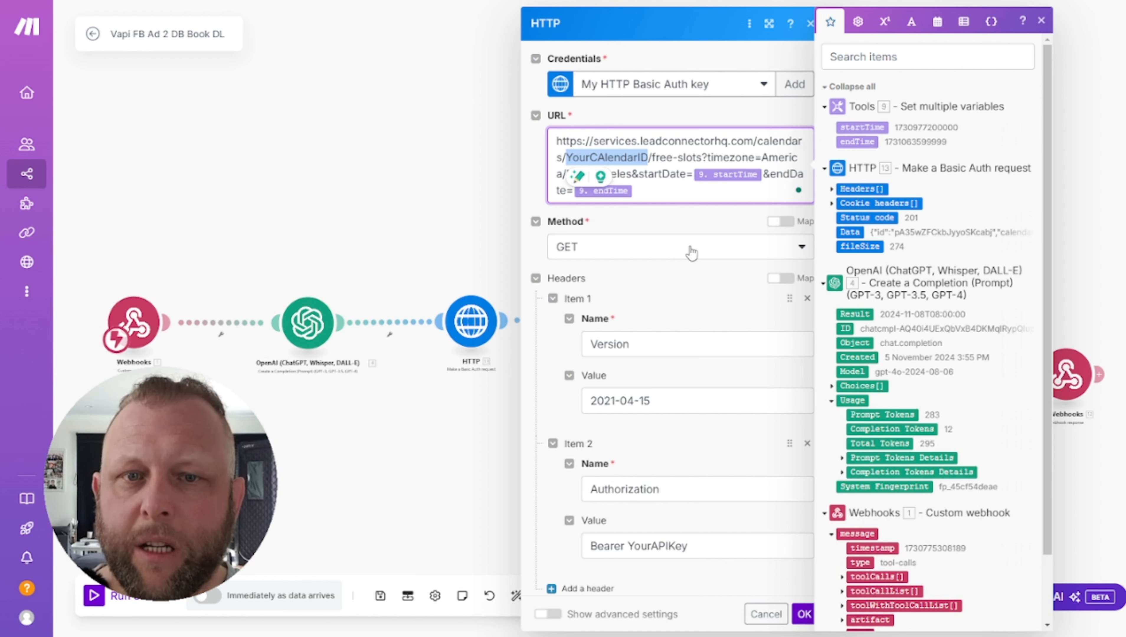
{"action": "left_click", "coordinate": [590, 141]}
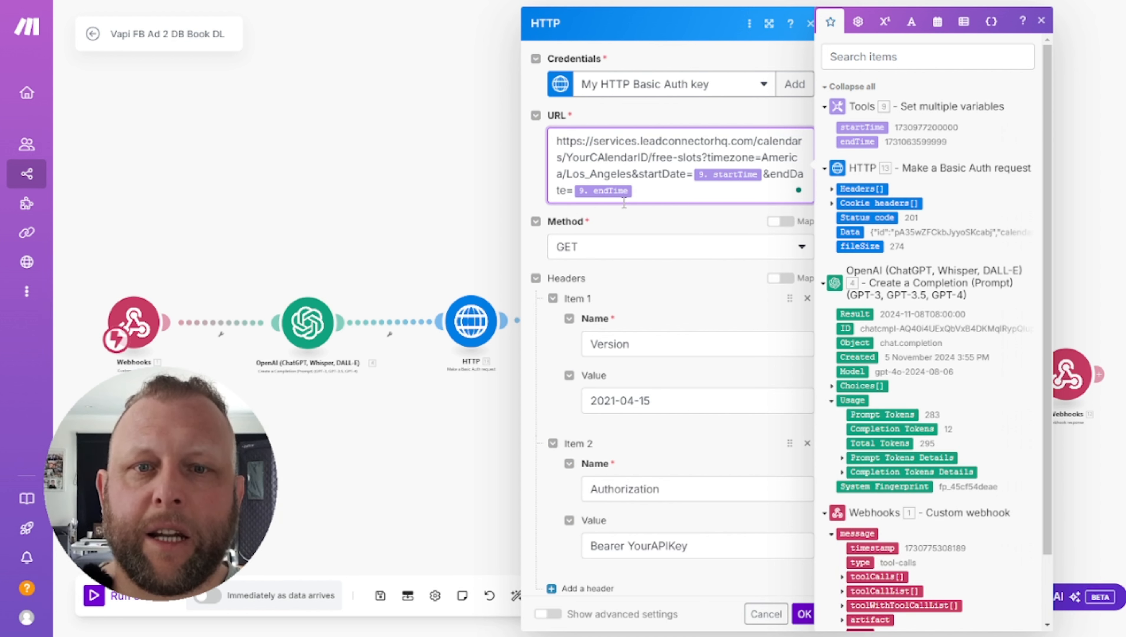
{"action": "left_click", "coordinate": [652, 295]}
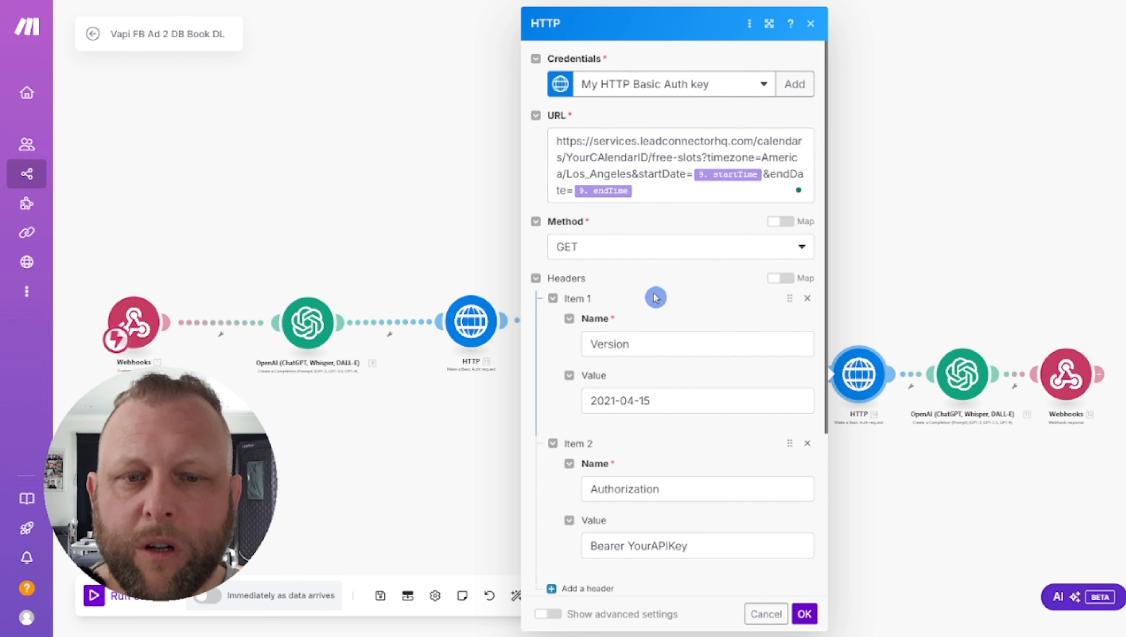
{"action": "scroll", "coordinate": [671, 401], "scroll_direction": "down", "scroll_amount": 3}
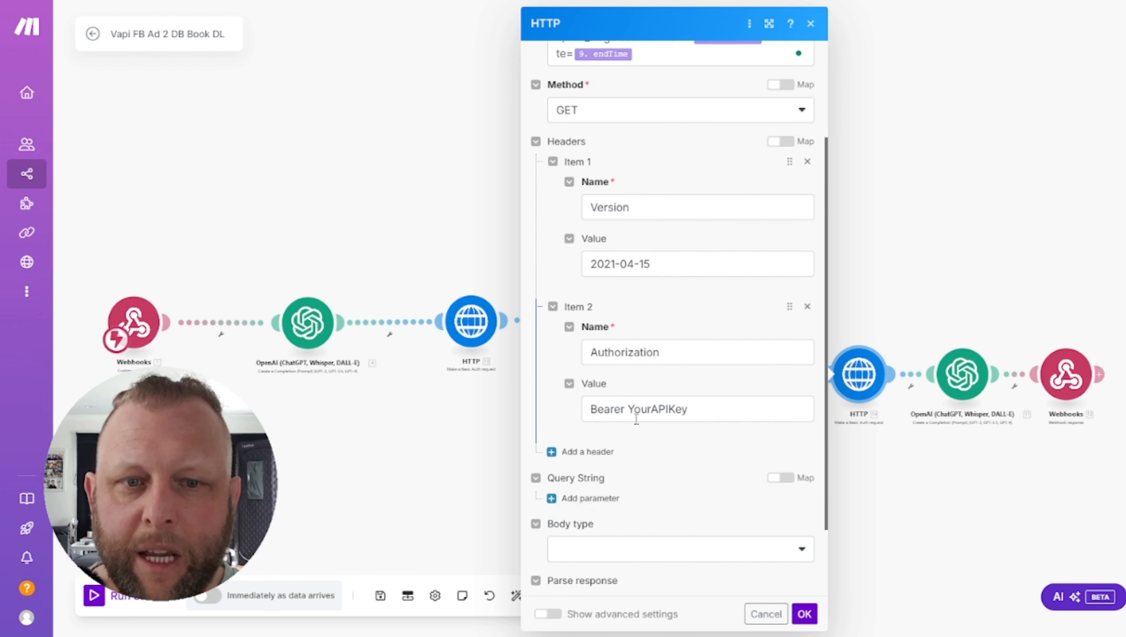
{"action": "double_click", "coordinate": [631, 409]}
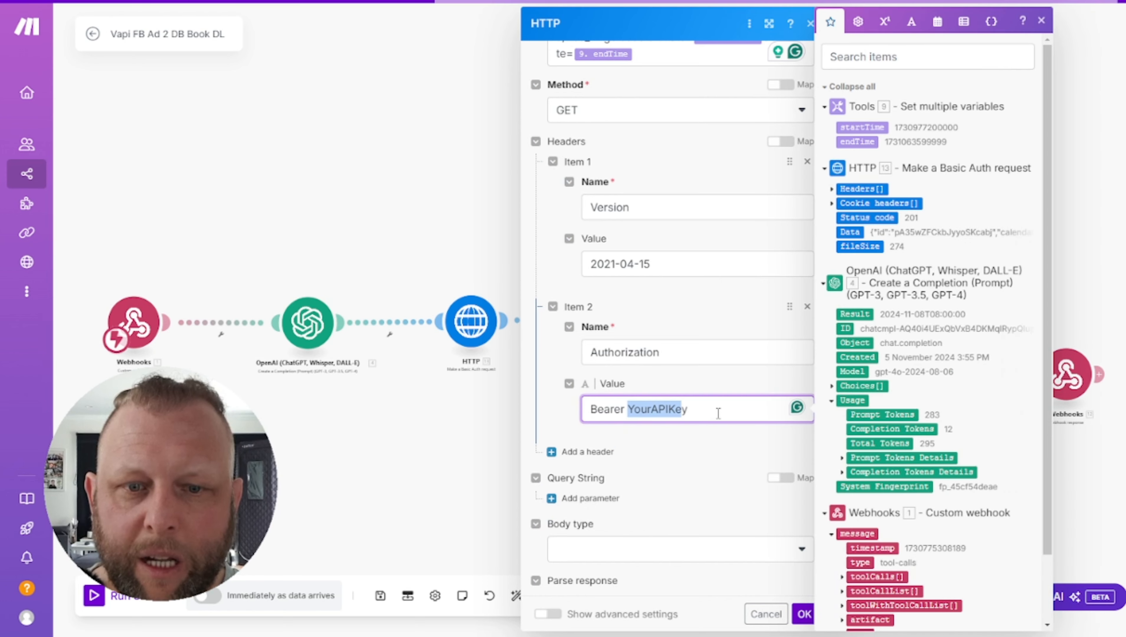
{"action": "left_click", "coordinate": [707, 311]}
{"action": "scroll", "coordinate": [713, 349], "scroll_direction": "down", "scroll_amount": 2}
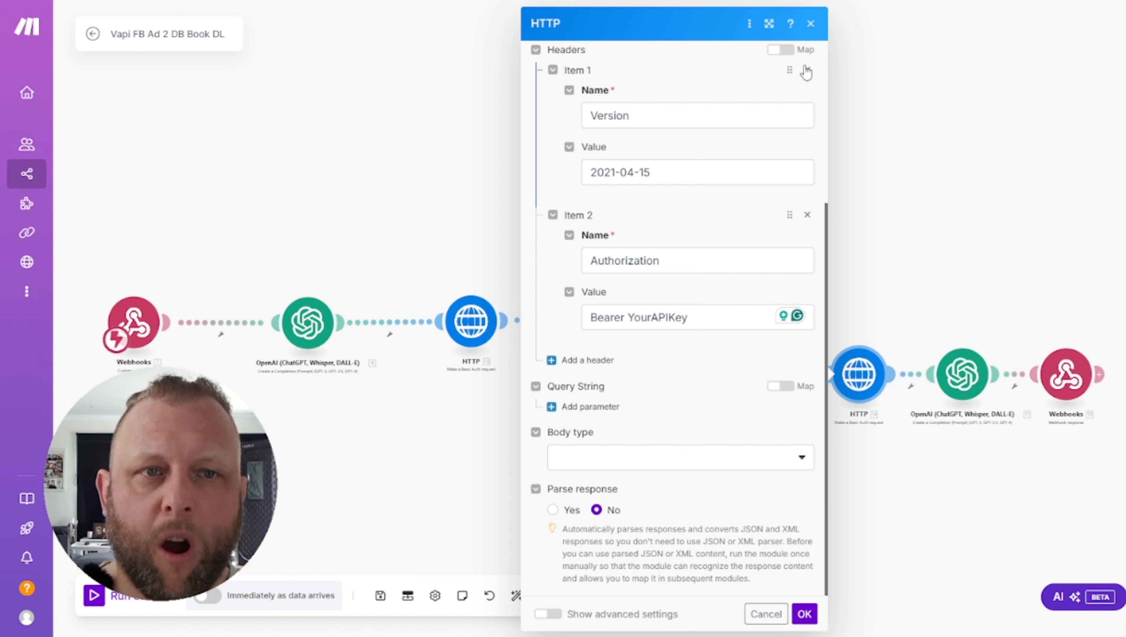
{"action": "left_click", "coordinate": [810, 23]}
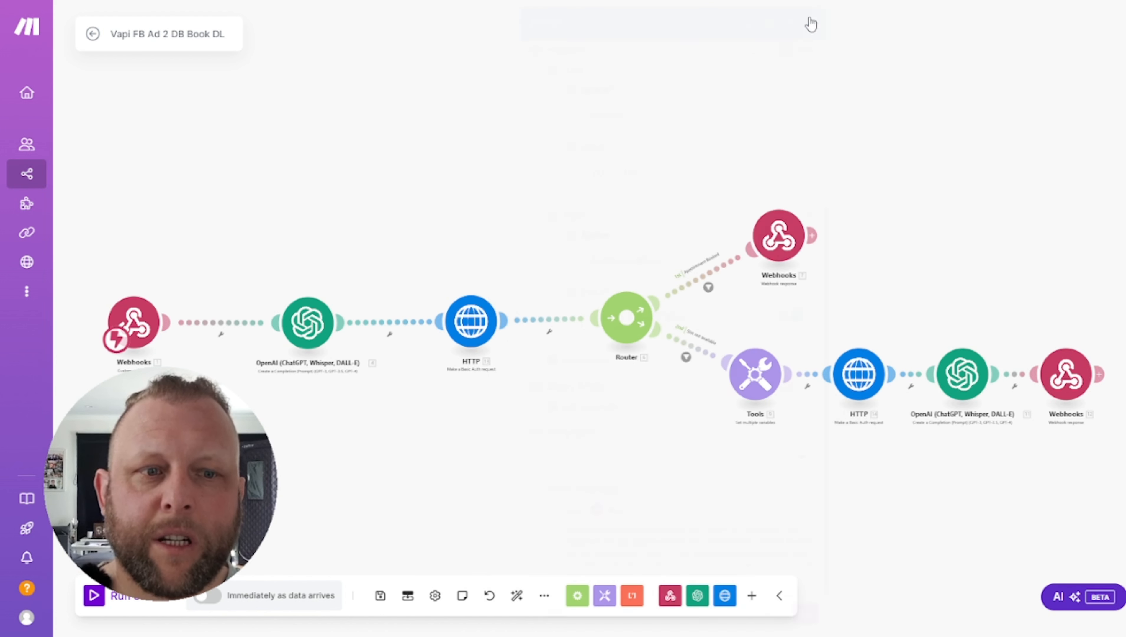
Open the lower branch's OpenAI module and review its system prompt and example output
{"action": "left_click", "coordinate": [954, 374]}
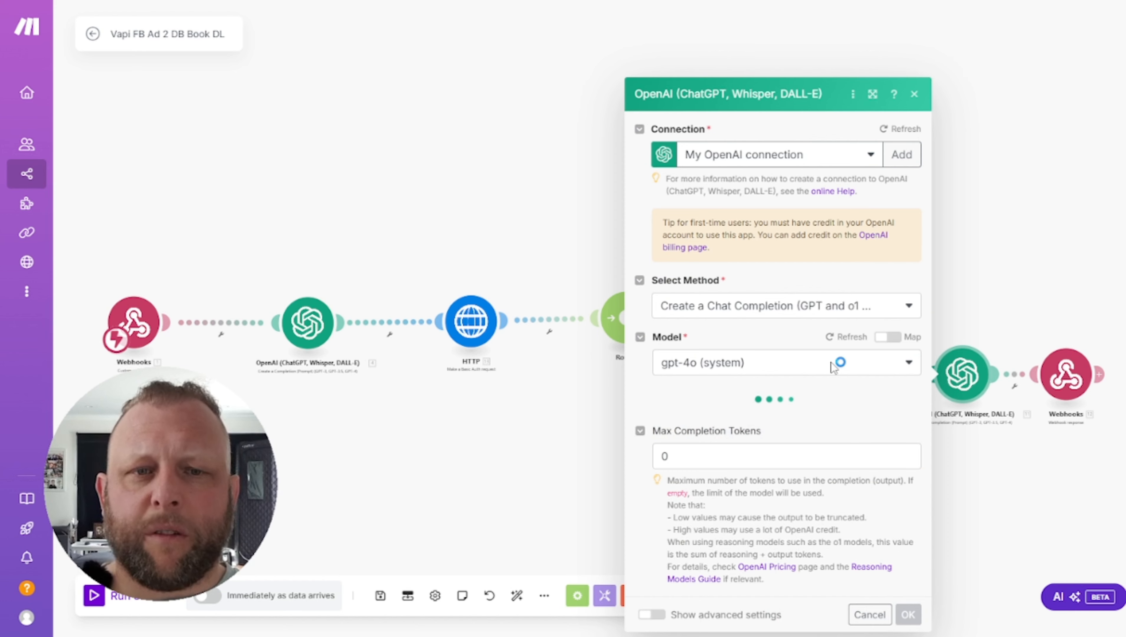
{"action": "scroll", "coordinate": [832, 359], "scroll_direction": "down", "scroll_amount": 5}
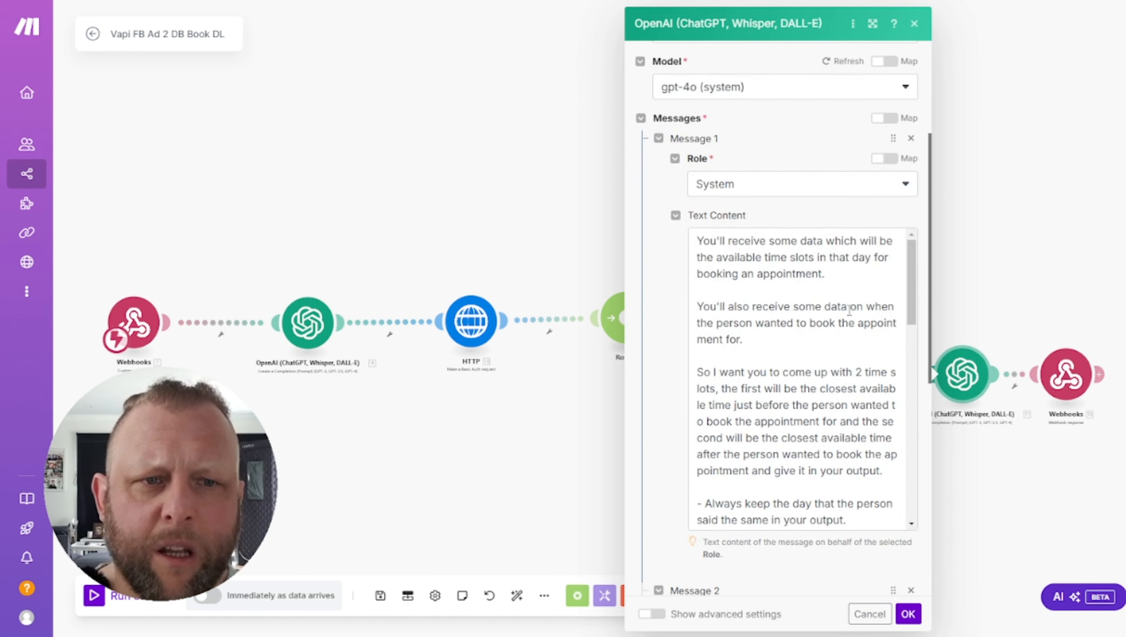
{"action": "scroll", "coordinate": [843, 308], "scroll_direction": "down", "scroll_amount": 5}
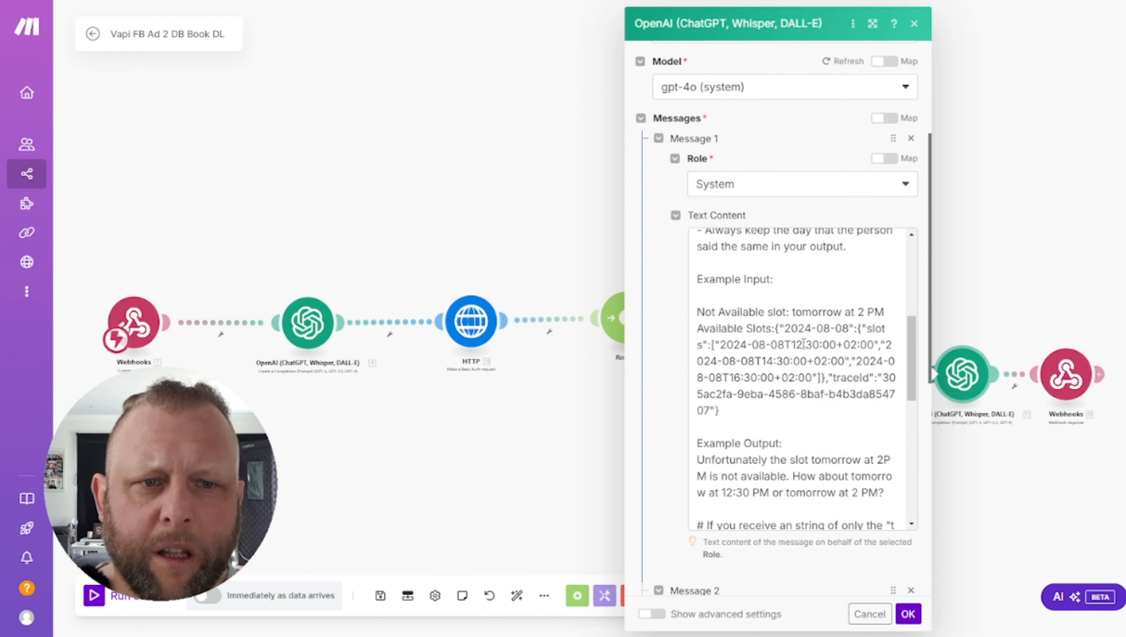
{"action": "left_click", "coordinate": [837, 344]}
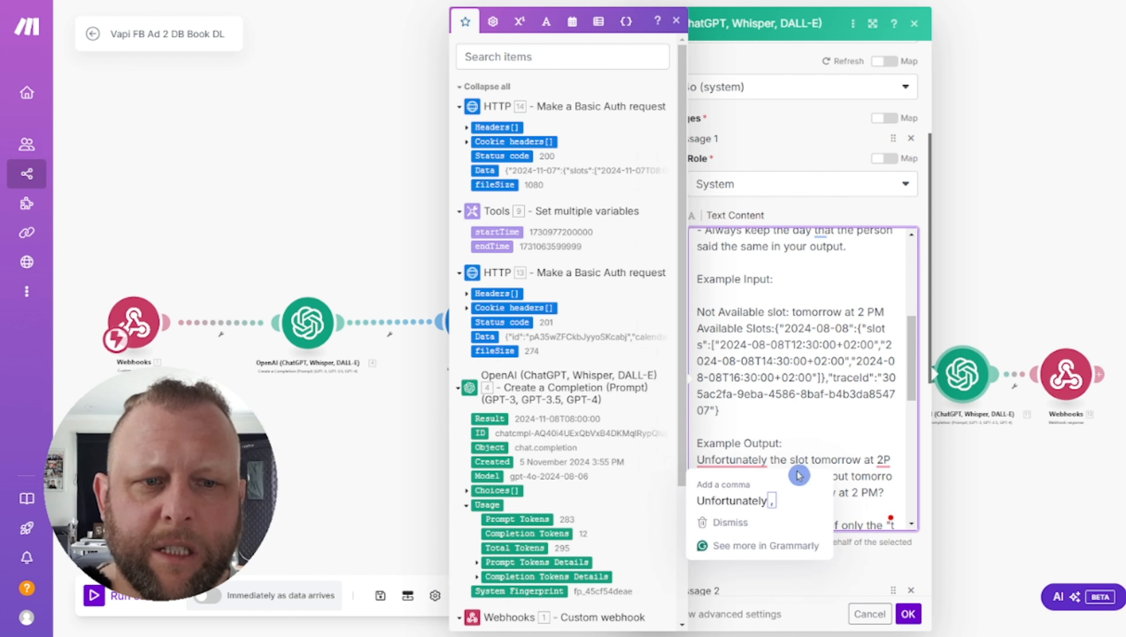
{"action": "left_click", "coordinate": [869, 436]}
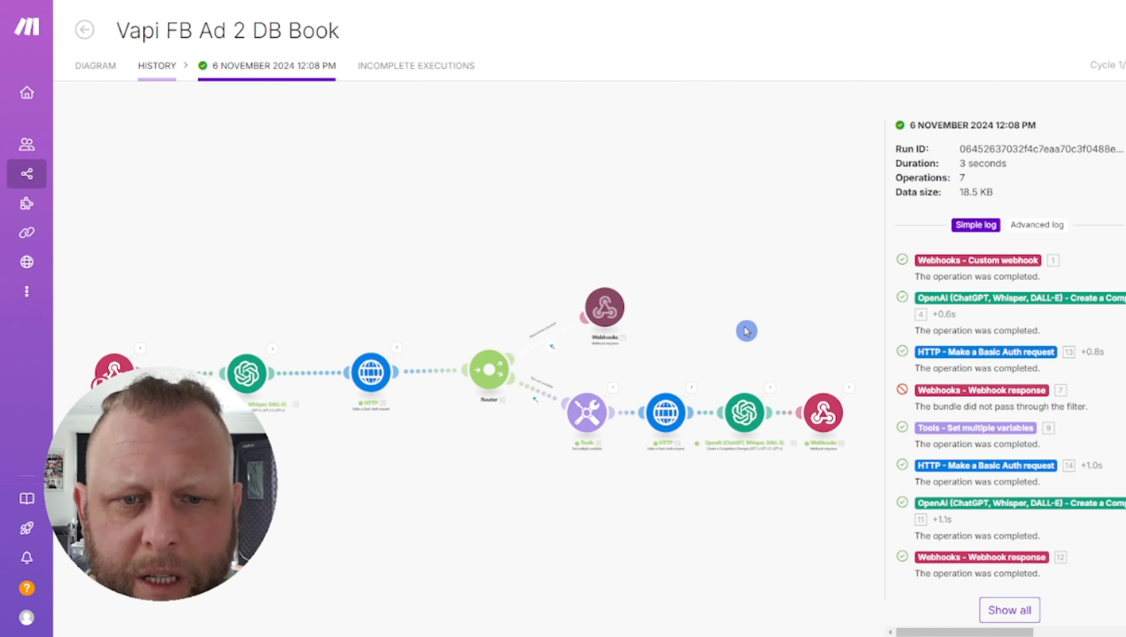
Open the HTTP request's logged output, expand Headers, and select header item 1's date value
{"action": "left_click", "coordinate": [692, 388]}
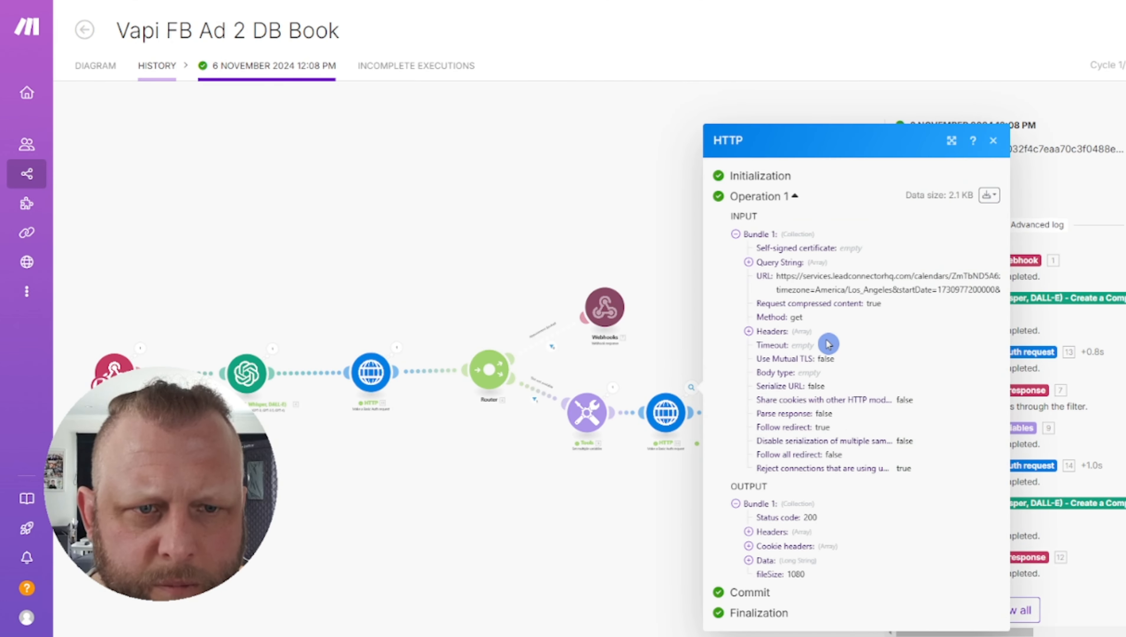
{"action": "left_click", "coordinate": [748, 532]}
{"action": "scroll", "coordinate": [867, 428], "scroll_direction": "down", "scroll_amount": 3}
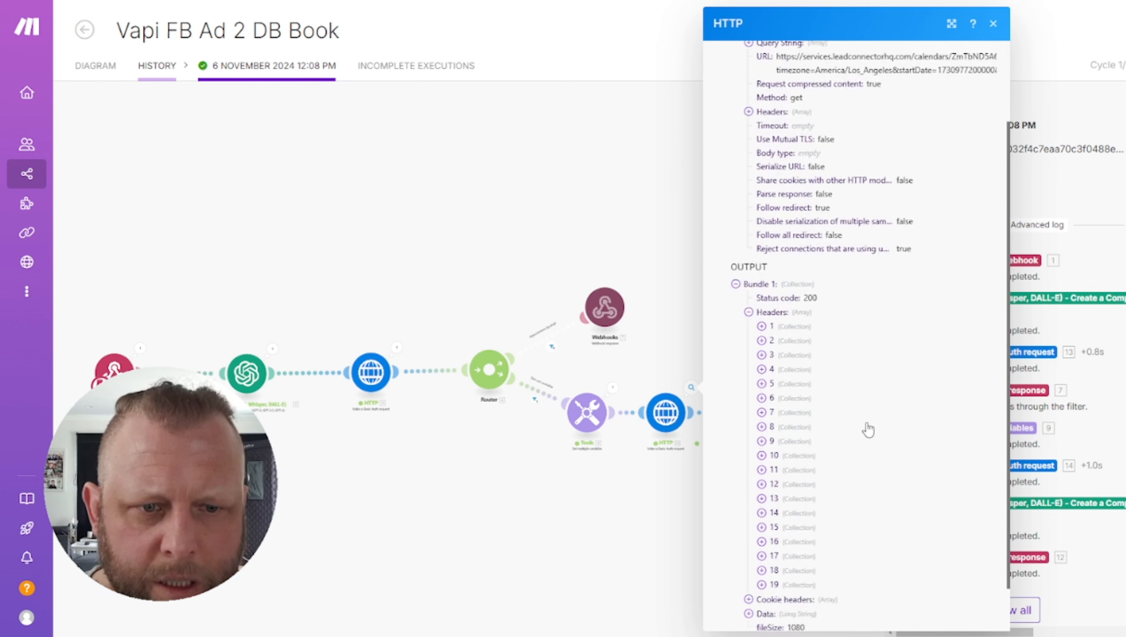
{"action": "left_click", "coordinate": [761, 273]}
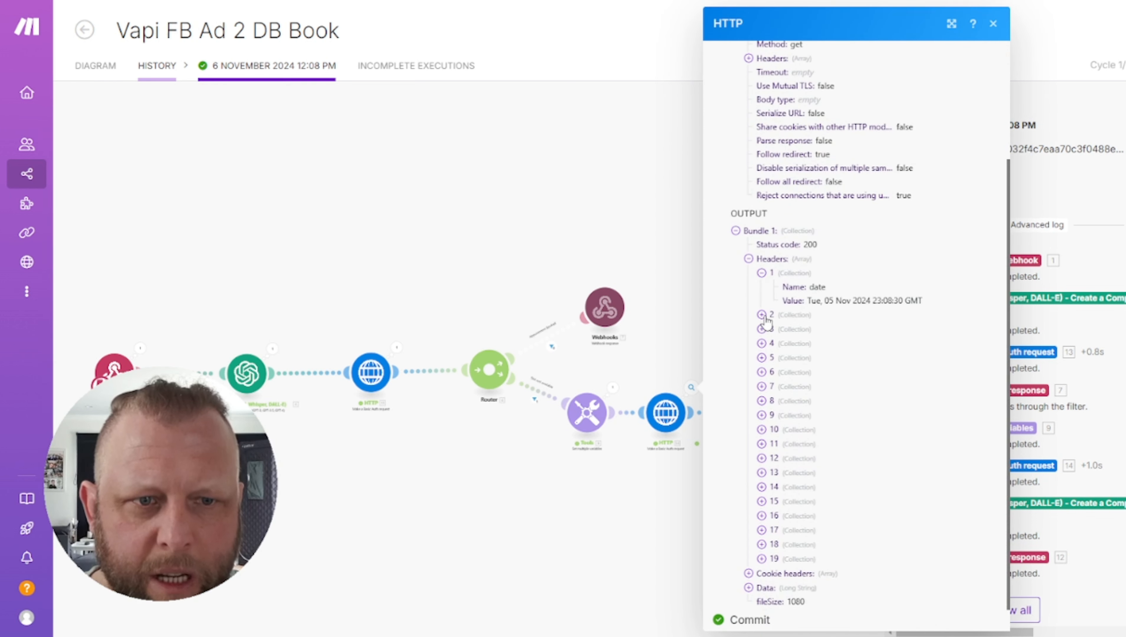
{"action": "left_click", "coordinate": [808, 305]}
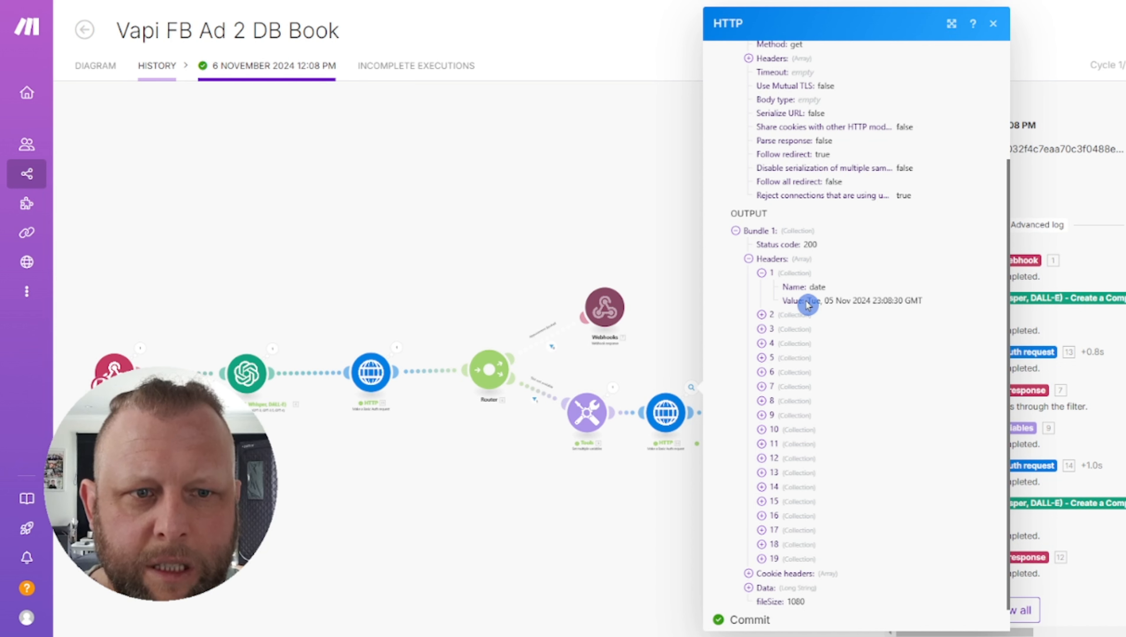
{"action": "left_click_drag", "start_coordinate": [808, 304], "coordinate": [918, 302]}
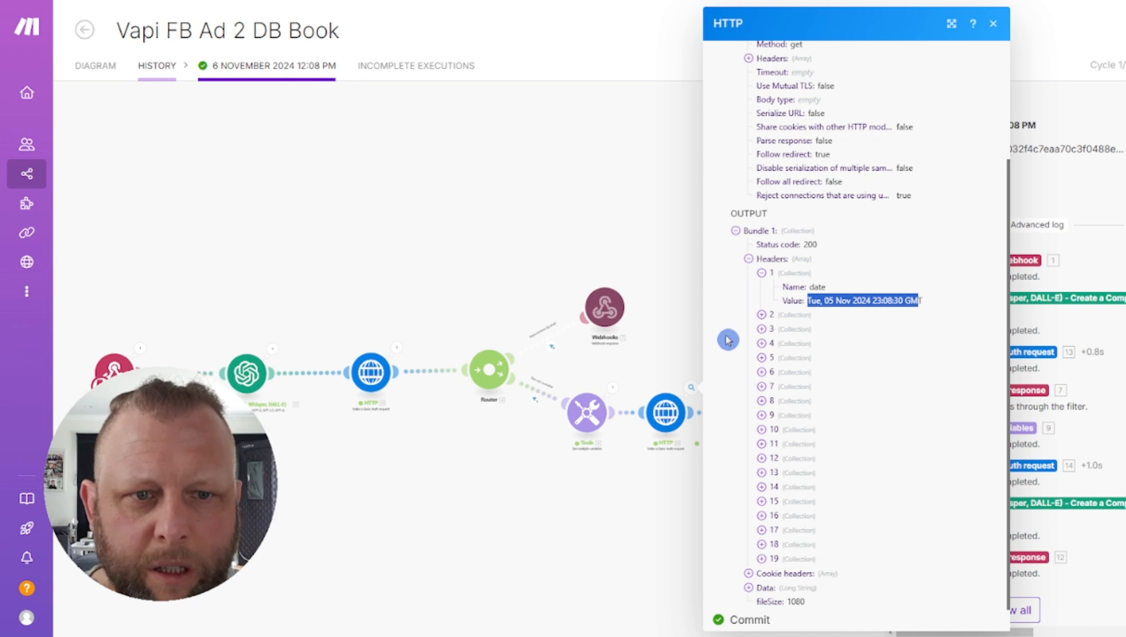
Expand response header items 2, 3, 6, 10, 14 and 18
{"action": "left_click", "coordinate": [761, 315]}
{"action": "scroll", "coordinate": [843, 371], "scroll_direction": "down", "scroll_amount": 1}
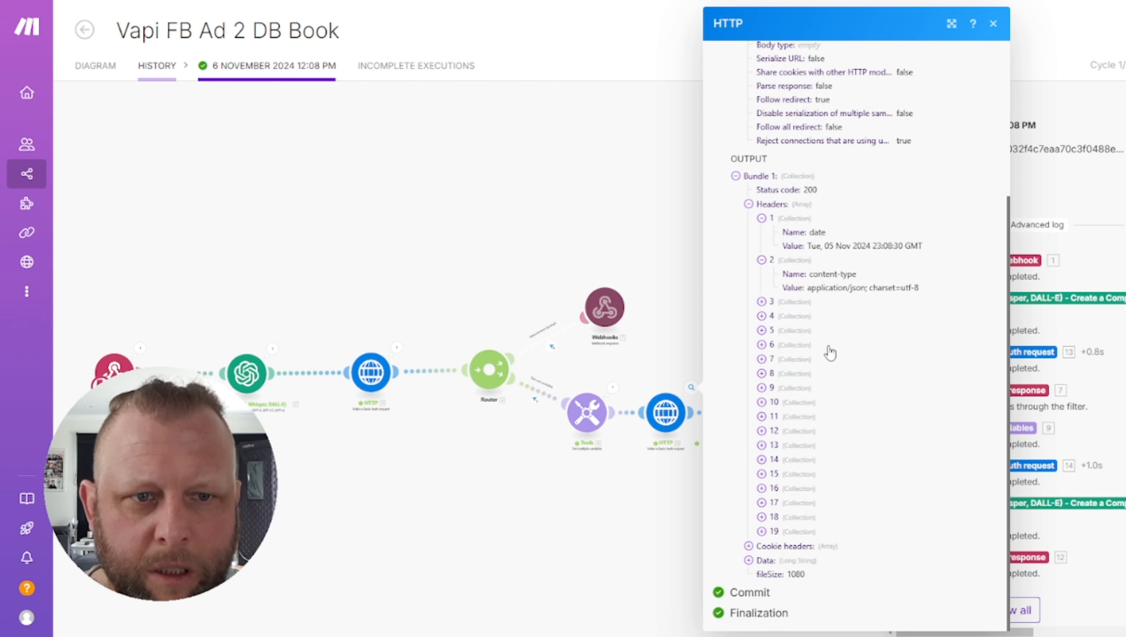
{"action": "left_click", "coordinate": [761, 301]}
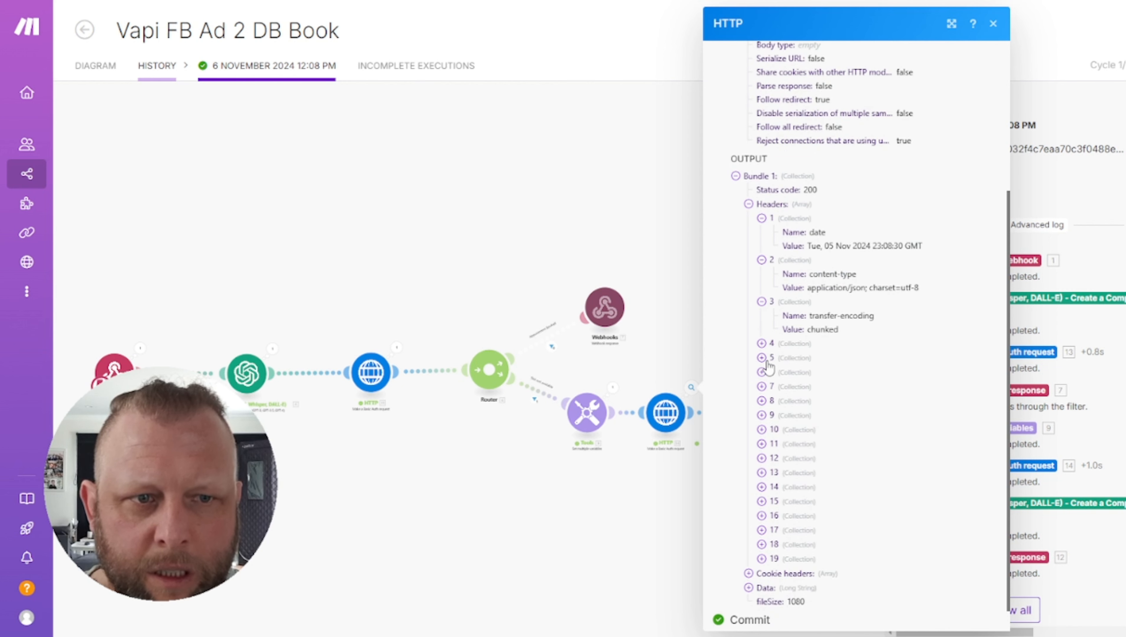
{"action": "left_click", "coordinate": [762, 371]}
{"action": "left_click", "coordinate": [761, 457]}
{"action": "left_click", "coordinate": [762, 542]}
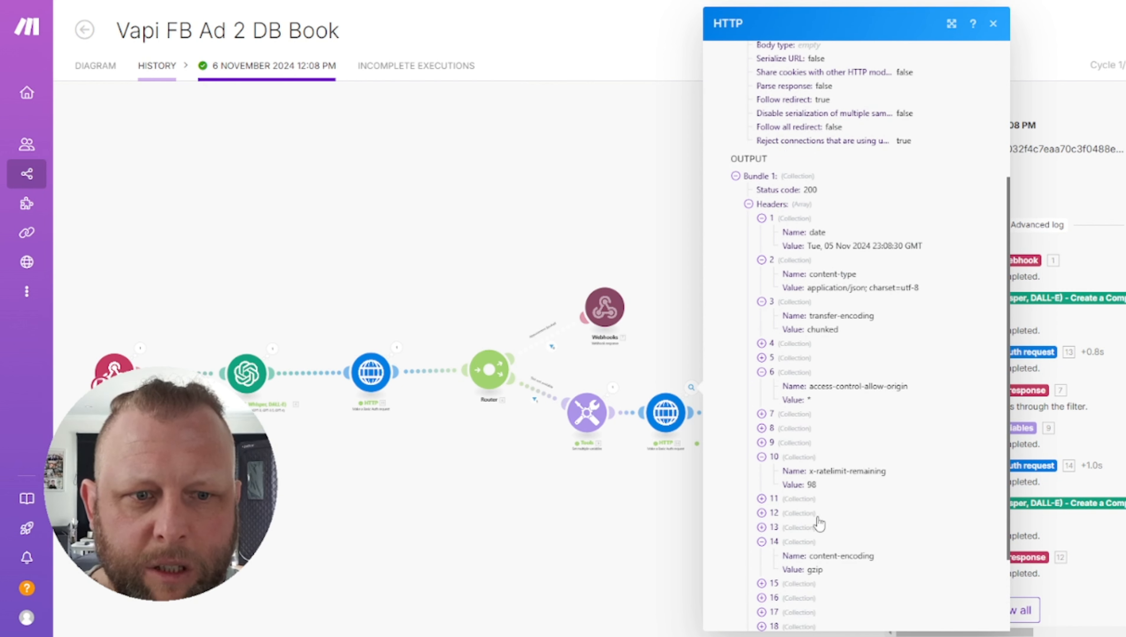
{"action": "scroll", "coordinate": [819, 524], "scroll_direction": "down", "scroll_amount": 2}
{"action": "left_click", "coordinate": [761, 517]}
{"action": "scroll", "coordinate": [852, 529], "scroll_direction": "down", "scroll_amount": 1}
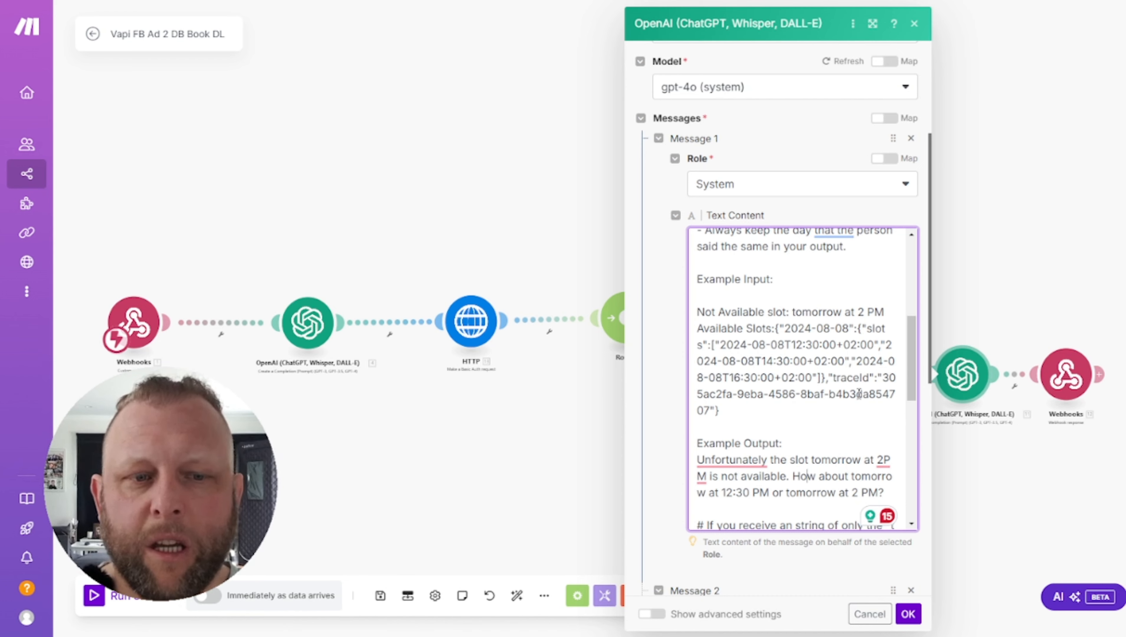
Delete the old toolCalls function arguments mapping from the OpenAI user message
{"action": "scroll", "coordinate": [858, 393], "scroll_direction": "down", "scroll_amount": 10}
{"action": "scroll", "coordinate": [842, 381], "scroll_direction": "down", "scroll_amount": 5}
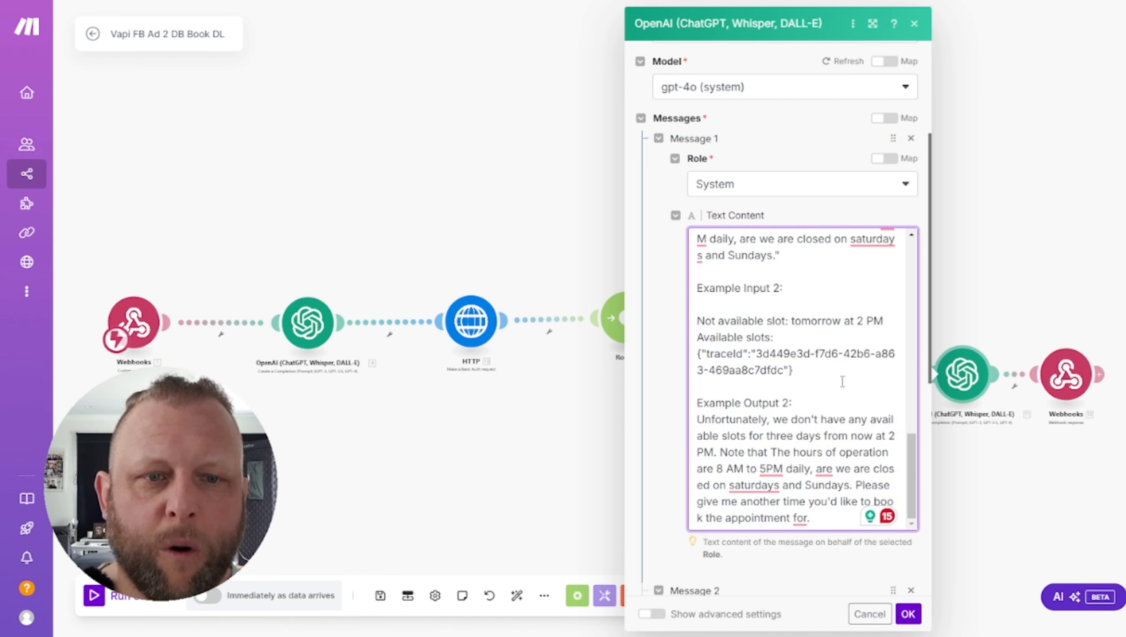
{"action": "scroll", "coordinate": [842, 381], "scroll_direction": "down", "scroll_amount": 3}
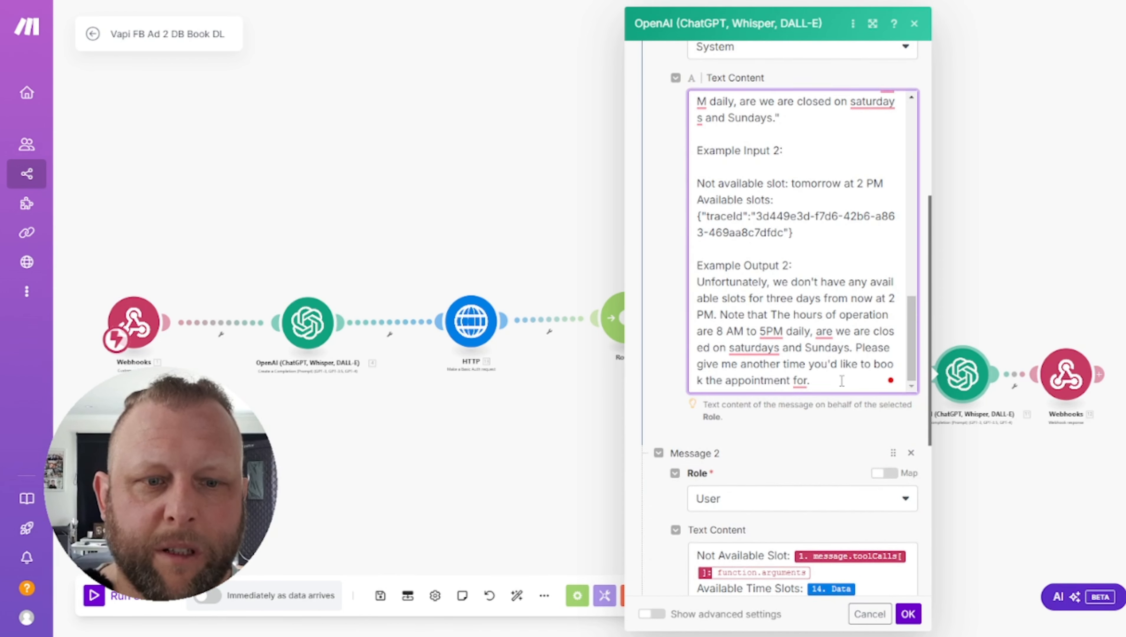
{"action": "scroll", "coordinate": [840, 381], "scroll_direction": "down", "scroll_amount": 3}
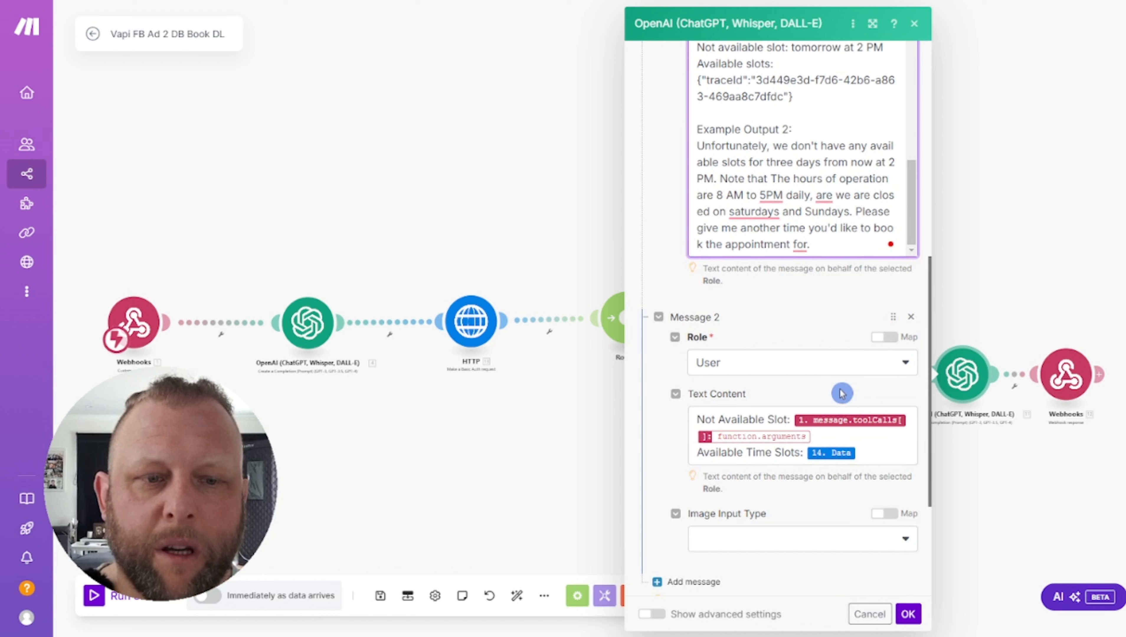
{"action": "left_click", "coordinate": [821, 440]}
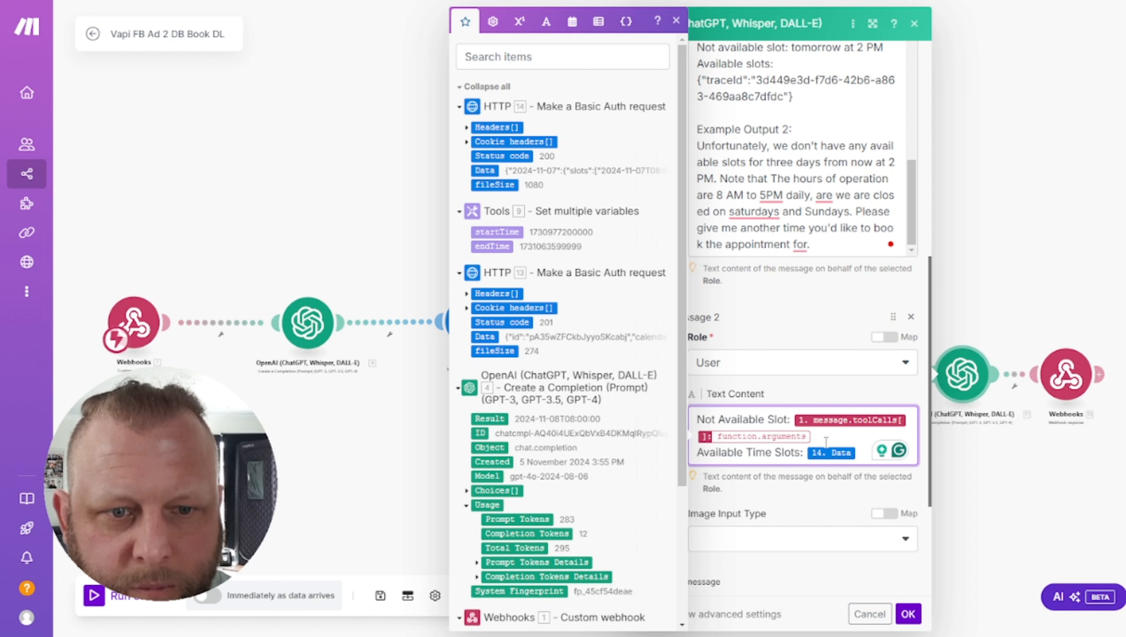
{"action": "key", "text": "BackSpace"}
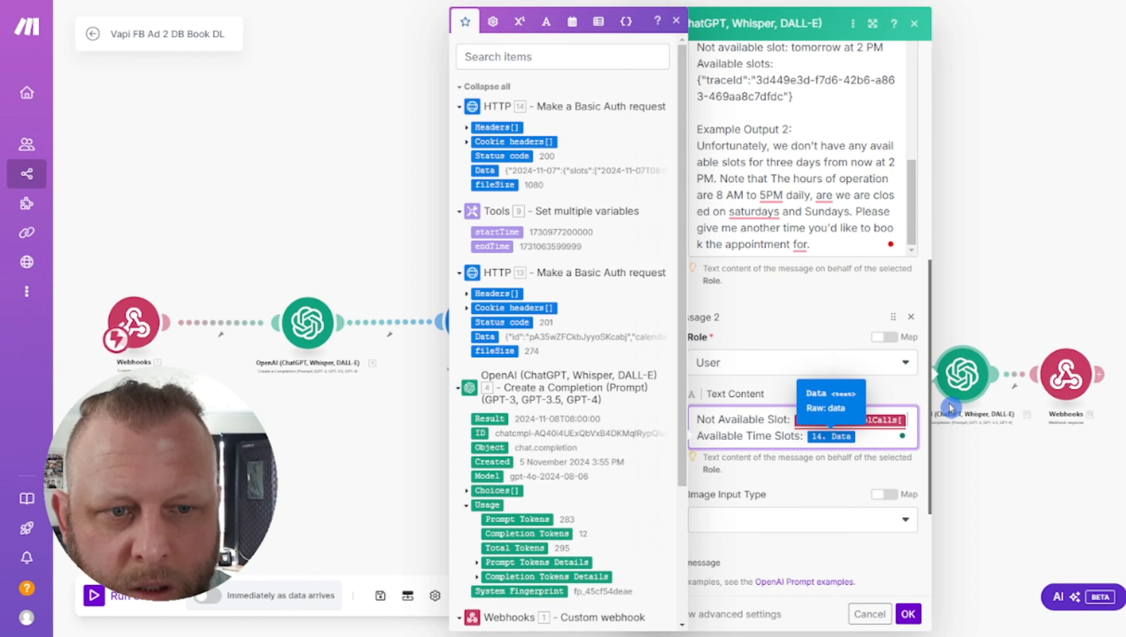
{"action": "key", "text": "BackSpace"}
Map toolCalls > function > arguments > BookingTime after Not Available Slot and save the module
{"action": "scroll", "coordinate": [580, 419], "scroll_direction": "down", "scroll_amount": 4}
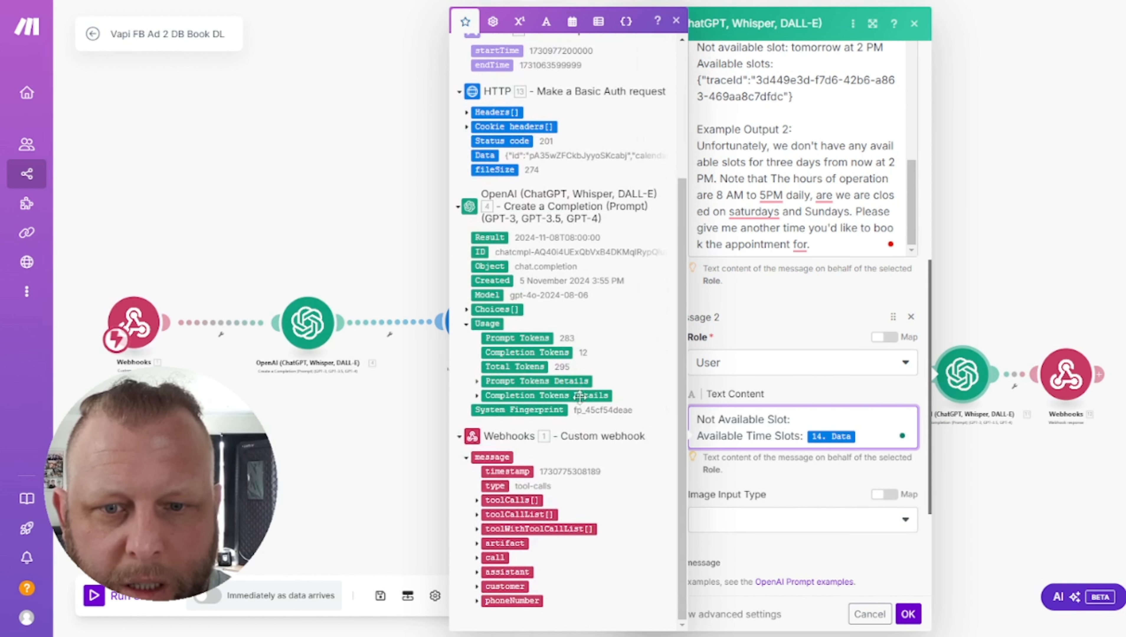
{"action": "left_click", "coordinate": [476, 501]}
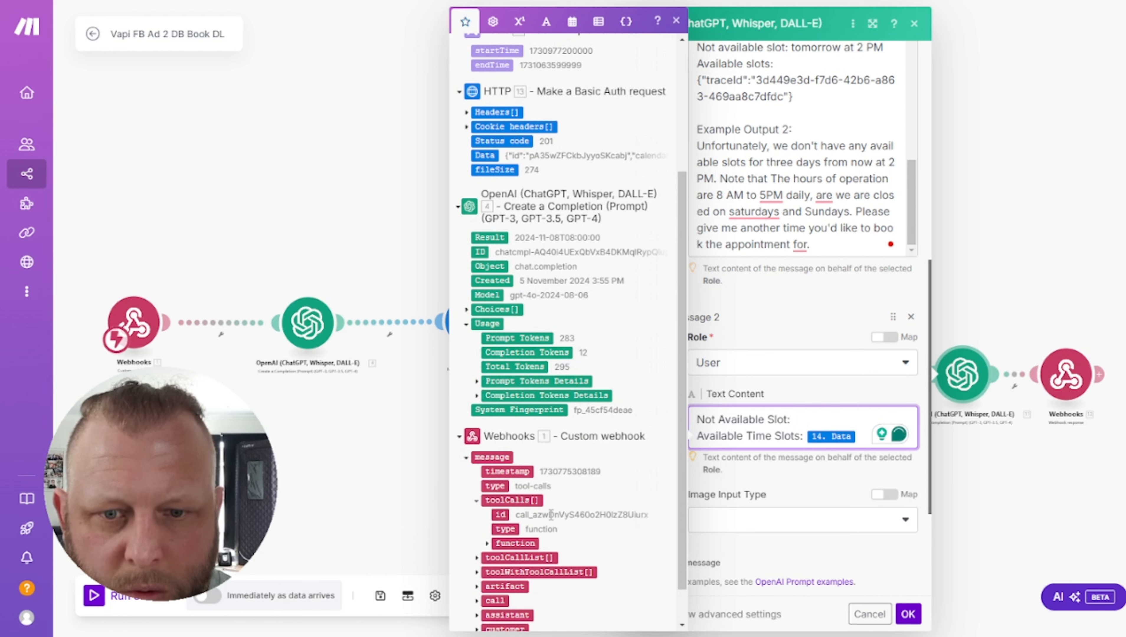
{"action": "left_click", "coordinate": [497, 544]}
{"action": "scroll", "coordinate": [497, 527], "scroll_direction": "down", "scroll_amount": 2}
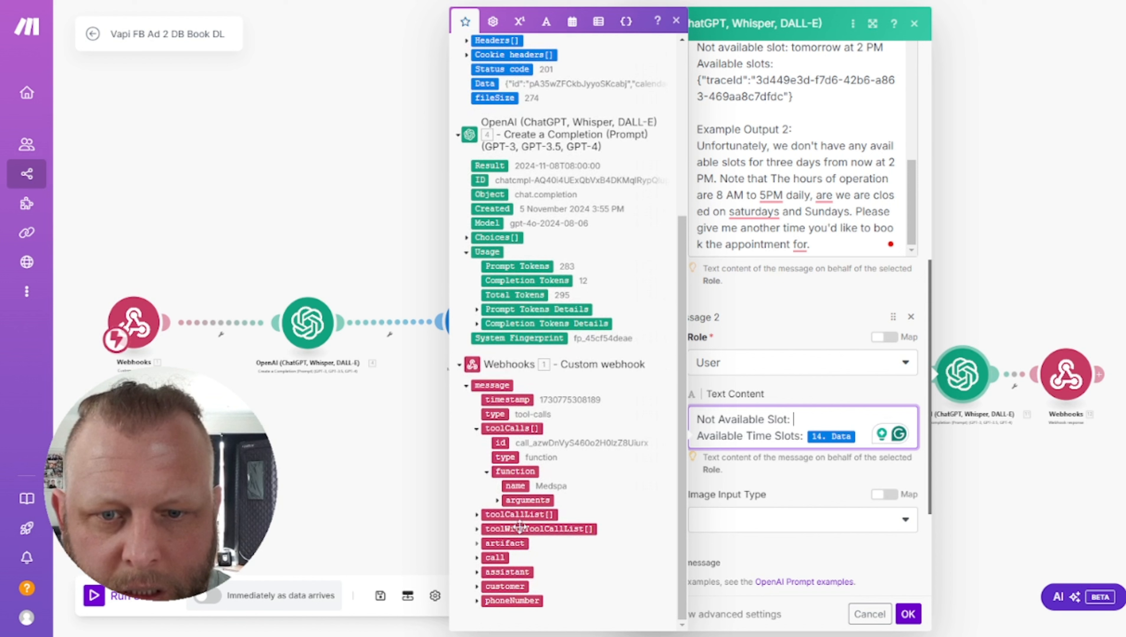
{"action": "left_click", "coordinate": [496, 501]}
{"action": "scroll", "coordinate": [602, 513], "scroll_direction": "down", "scroll_amount": 1}
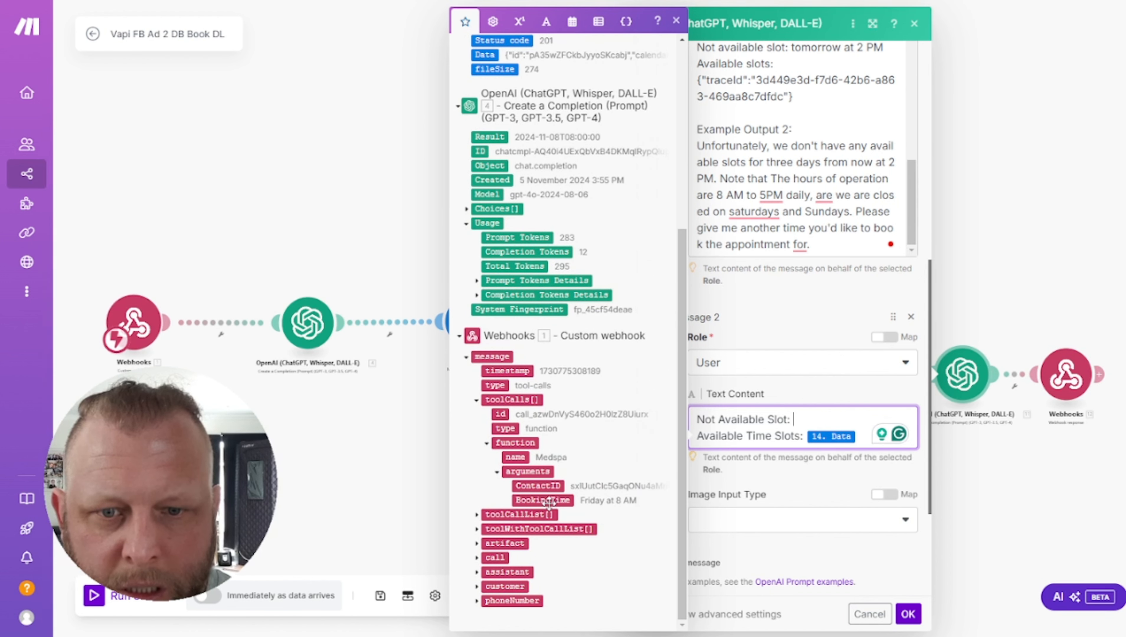
{"action": "left_click", "coordinate": [542, 500]}
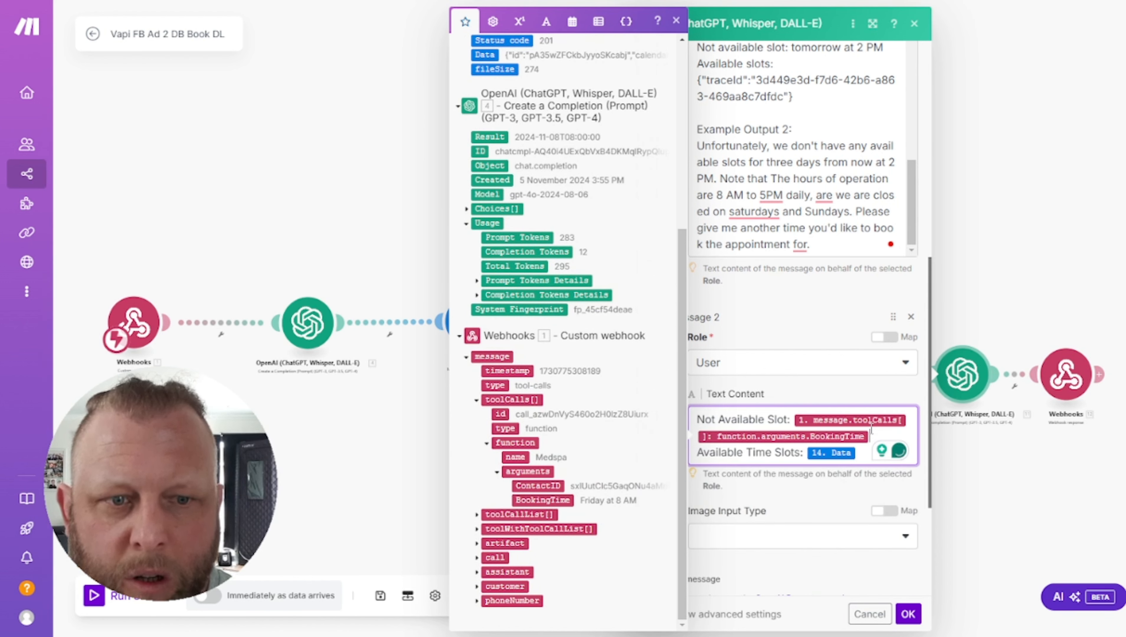
{"action": "left_click", "coordinate": [837, 383]}
{"action": "scroll", "coordinate": [837, 445], "scroll_direction": "down", "scroll_amount": 3}
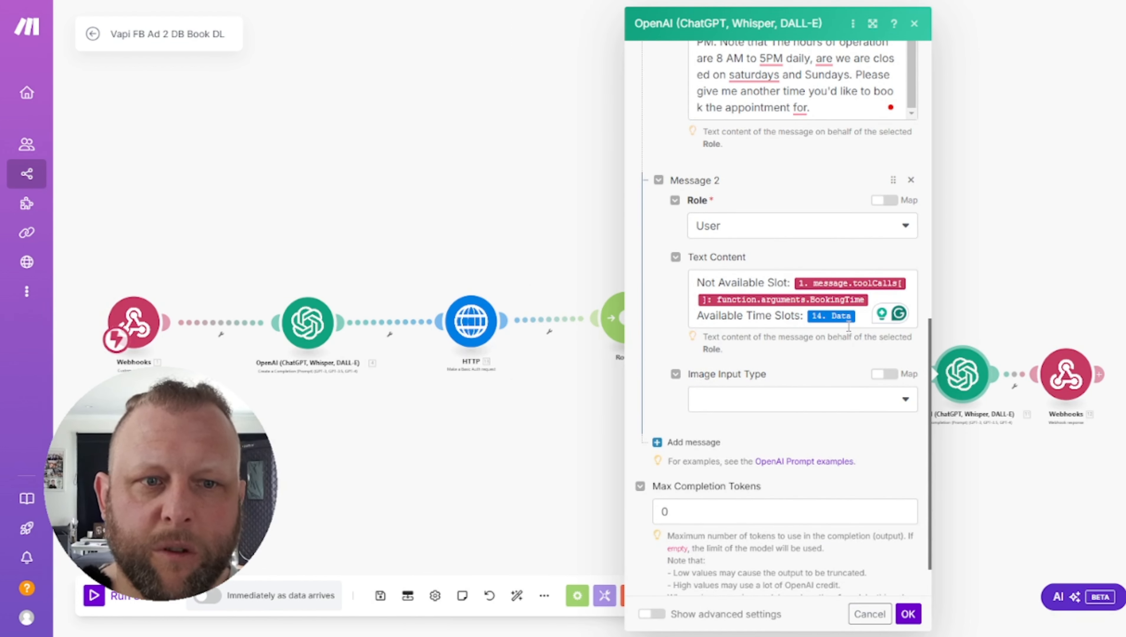
{"action": "scroll", "coordinate": [848, 328], "scroll_direction": "up", "scroll_amount": 5}
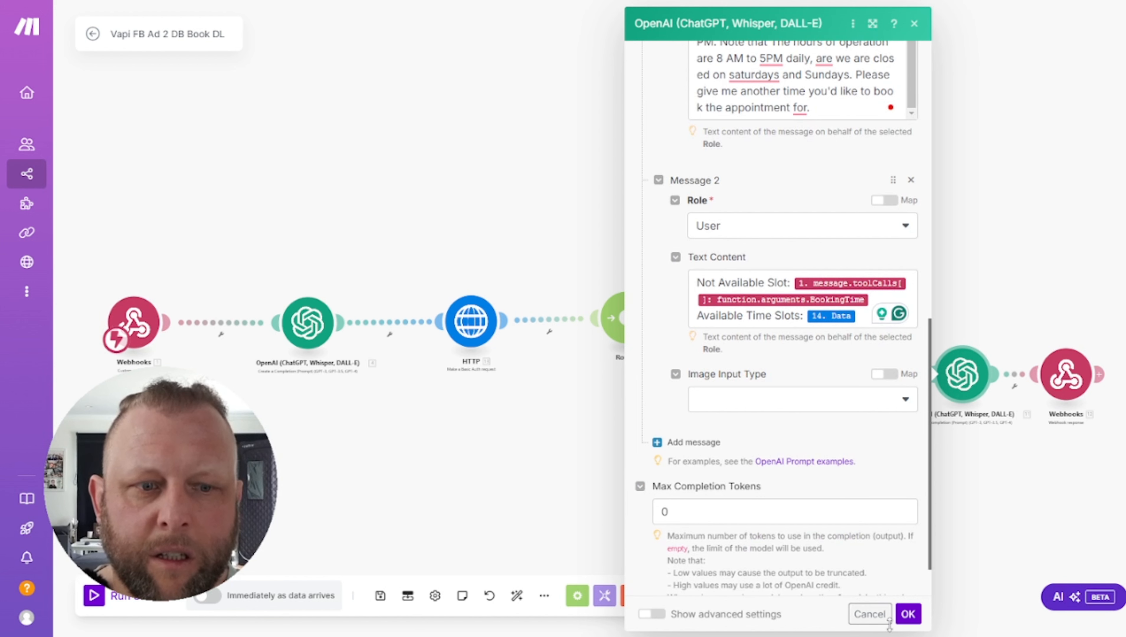
{"action": "left_click", "coordinate": [907, 614]}
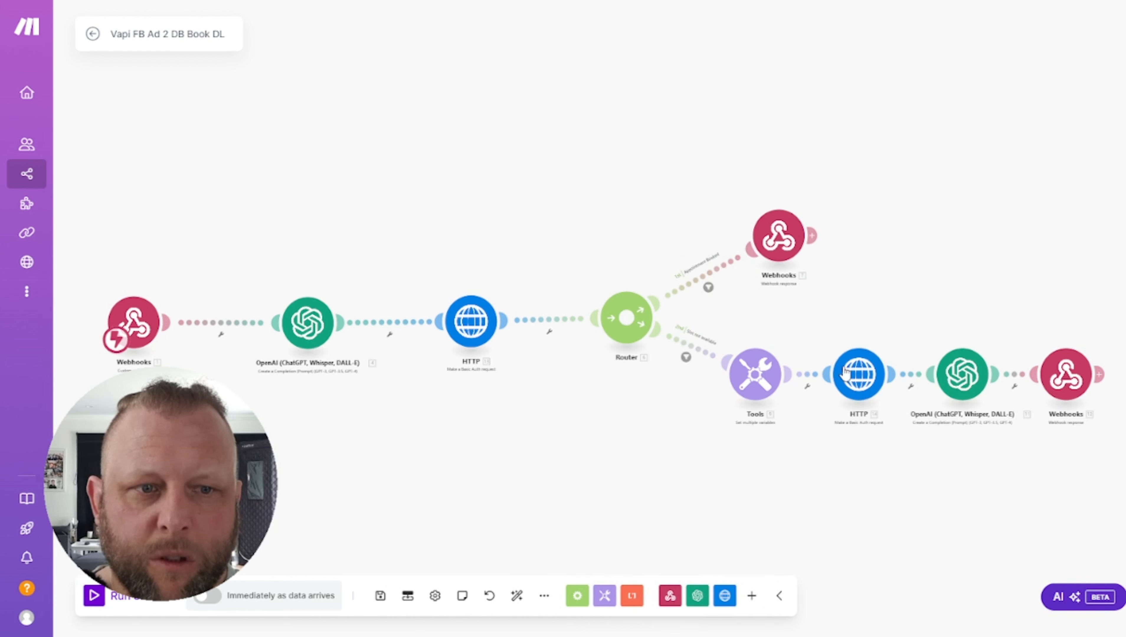
{"action": "left_click", "coordinate": [1070, 379]}
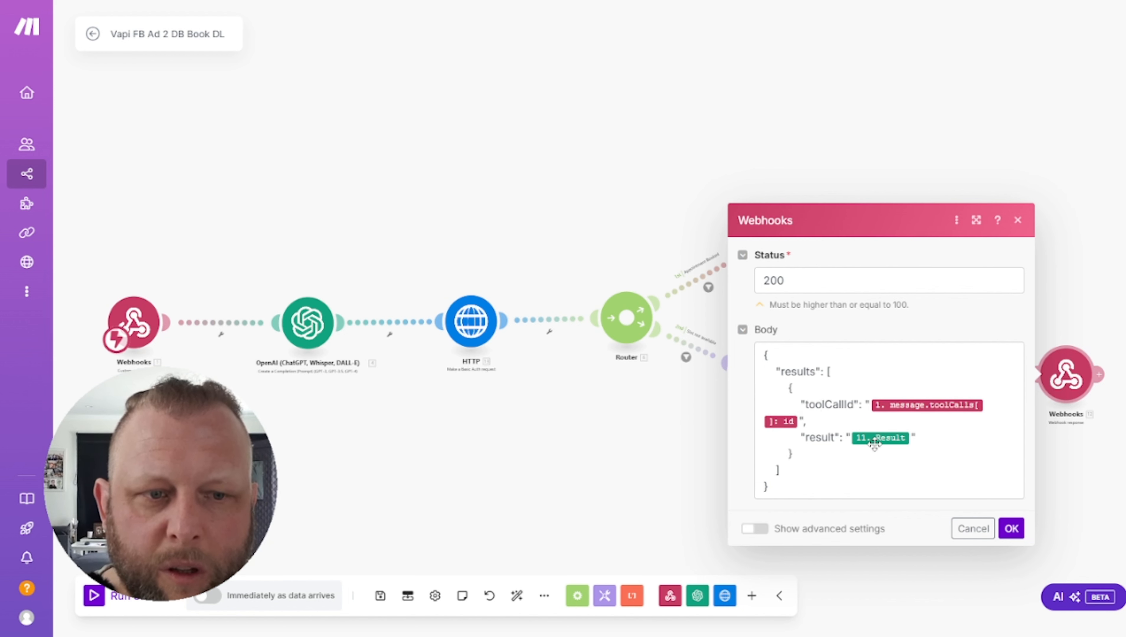
{"action": "left_click", "coordinate": [909, 70]}
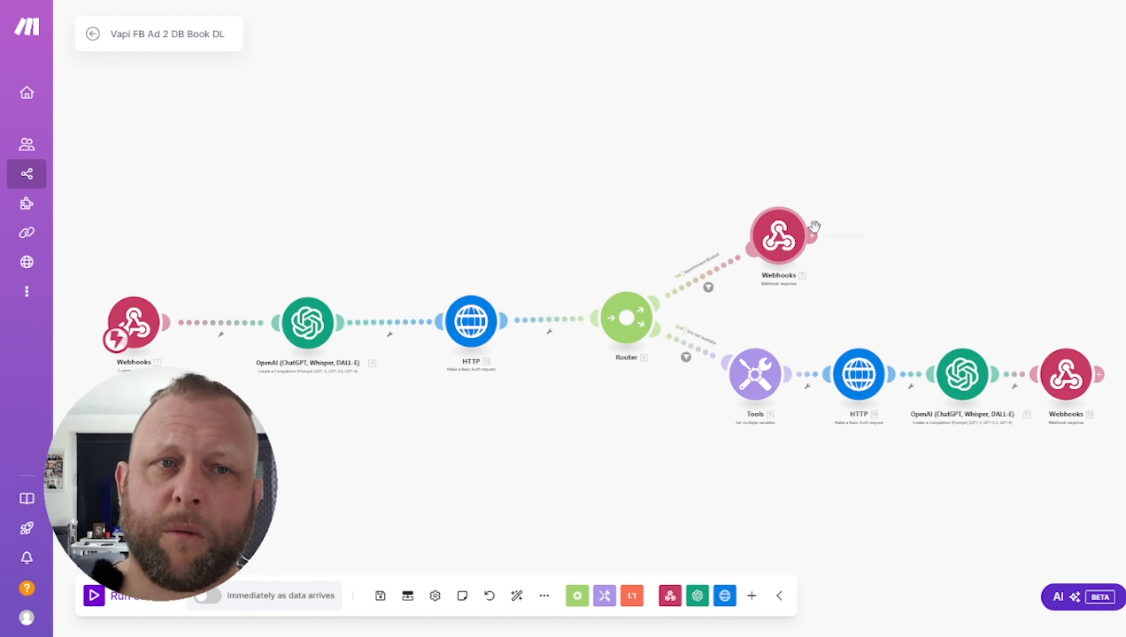
{"action": "left_click", "coordinate": [834, 228]}
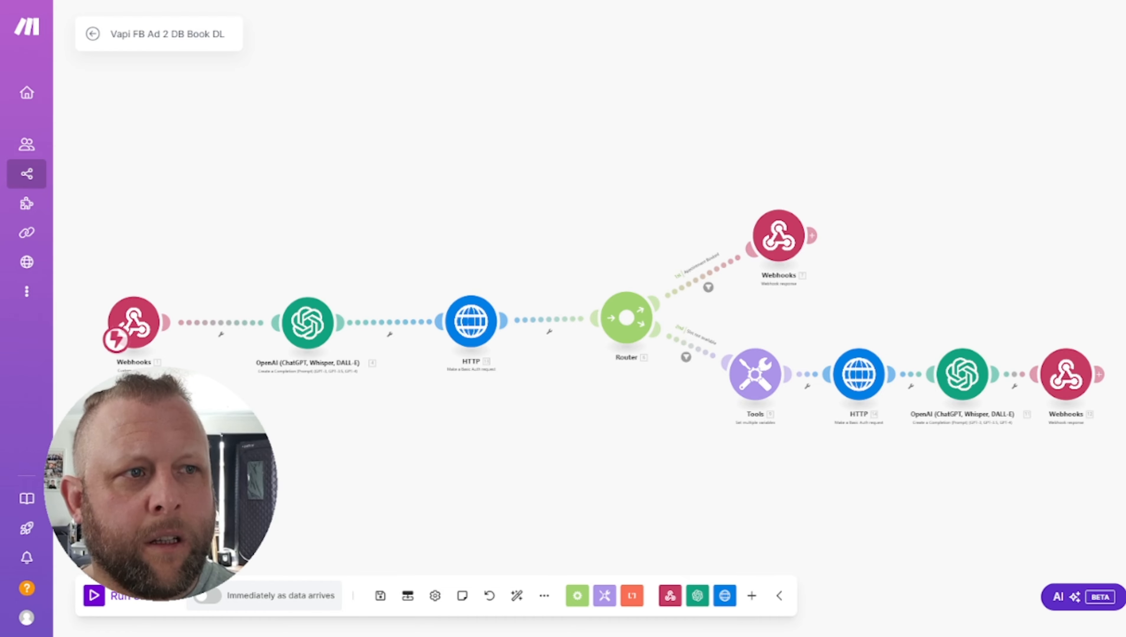
{"action": "left_click_drag", "start_coordinate": [1124, 71], "coordinate": [580, 34]}
{"action": "left_click", "coordinate": [766, 35]}
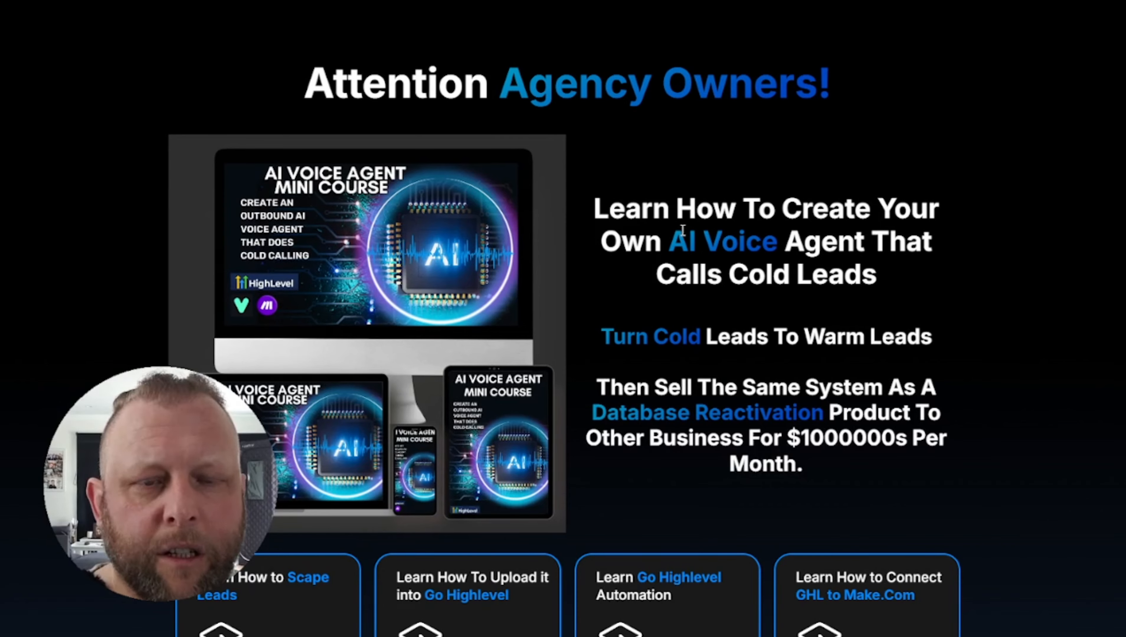
{"action": "scroll", "coordinate": [686, 232], "scroll_direction": "down", "scroll_amount": 5}
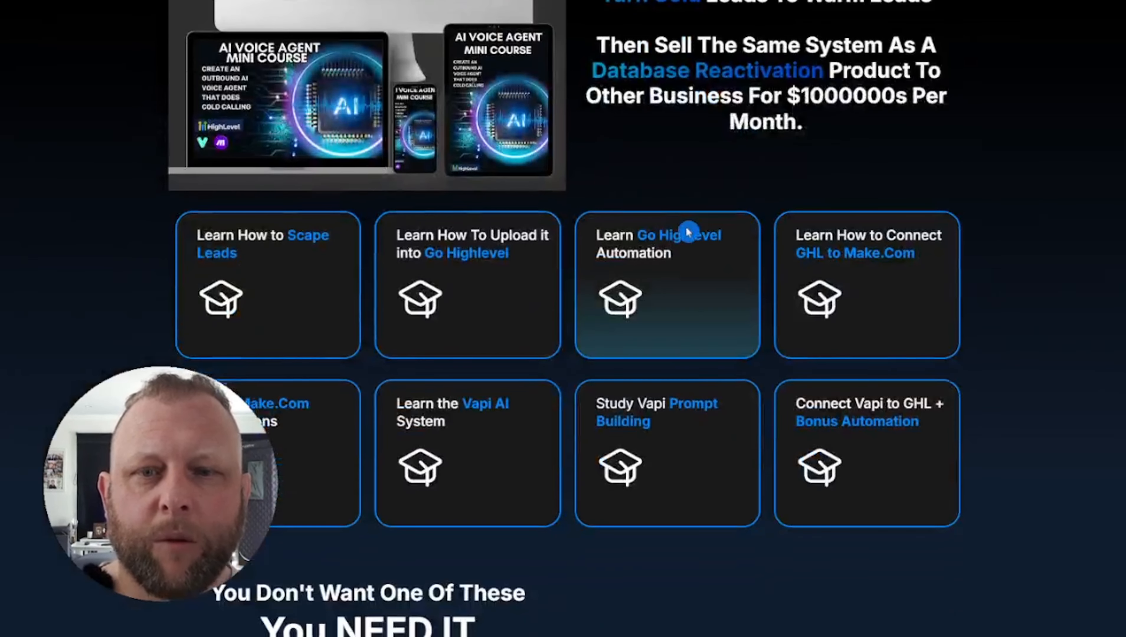
{"action": "scroll", "coordinate": [689, 228], "scroll_direction": "up", "scroll_amount": 5}
{"action": "left_click", "coordinate": [989, 134]}
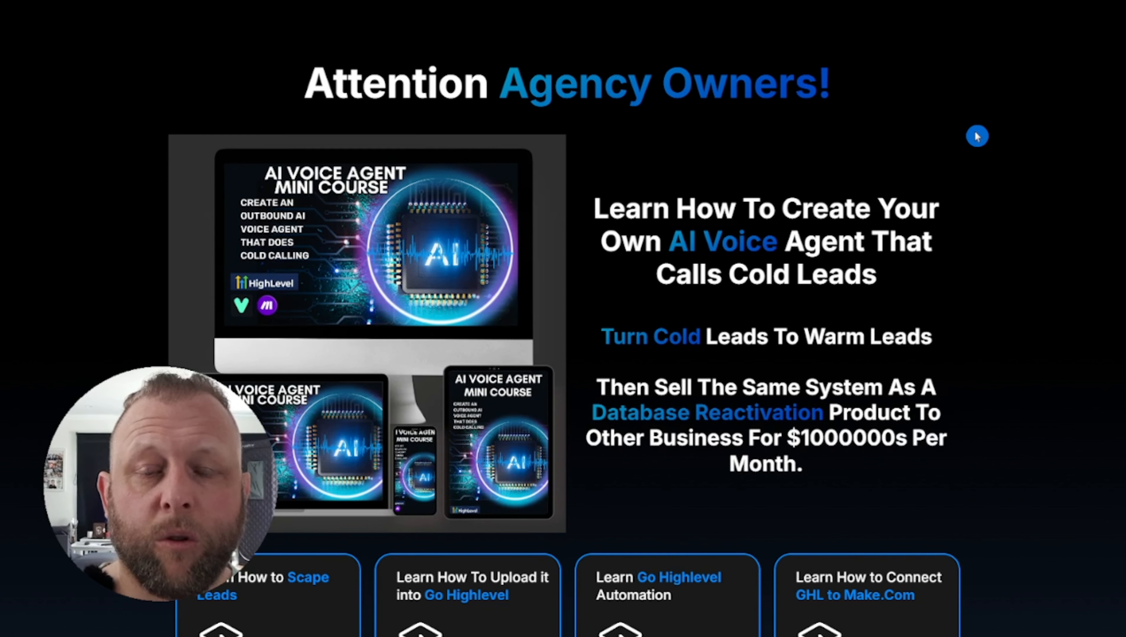
{"action": "scroll", "coordinate": [976, 136], "scroll_direction": "down", "scroll_amount": 3}
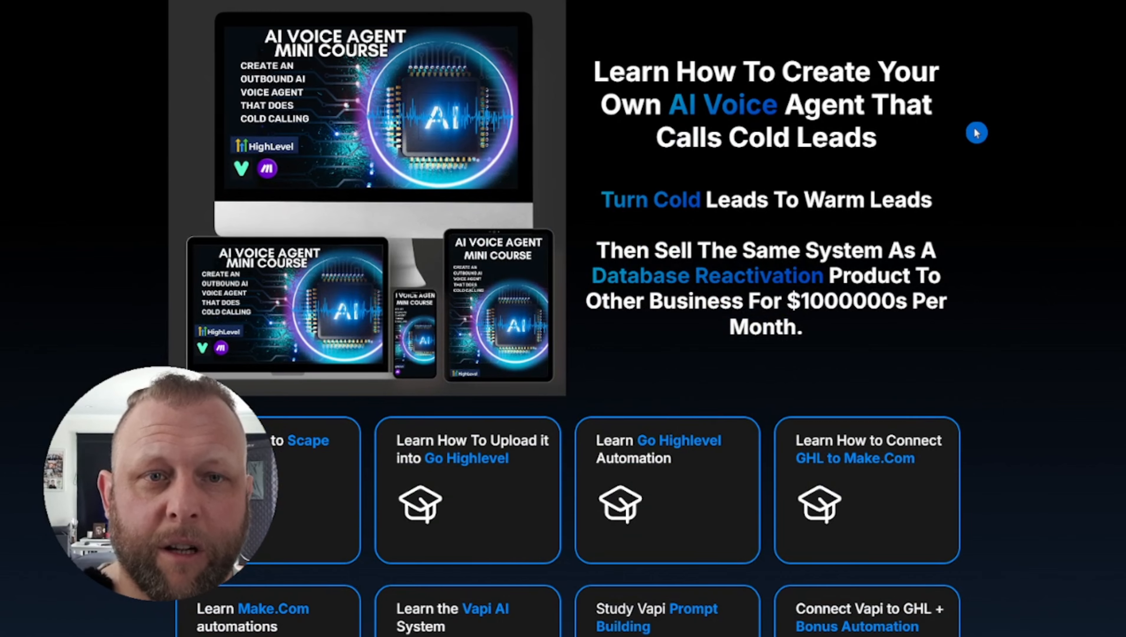
{"action": "scroll", "coordinate": [976, 133], "scroll_direction": "up", "scroll_amount": 3}
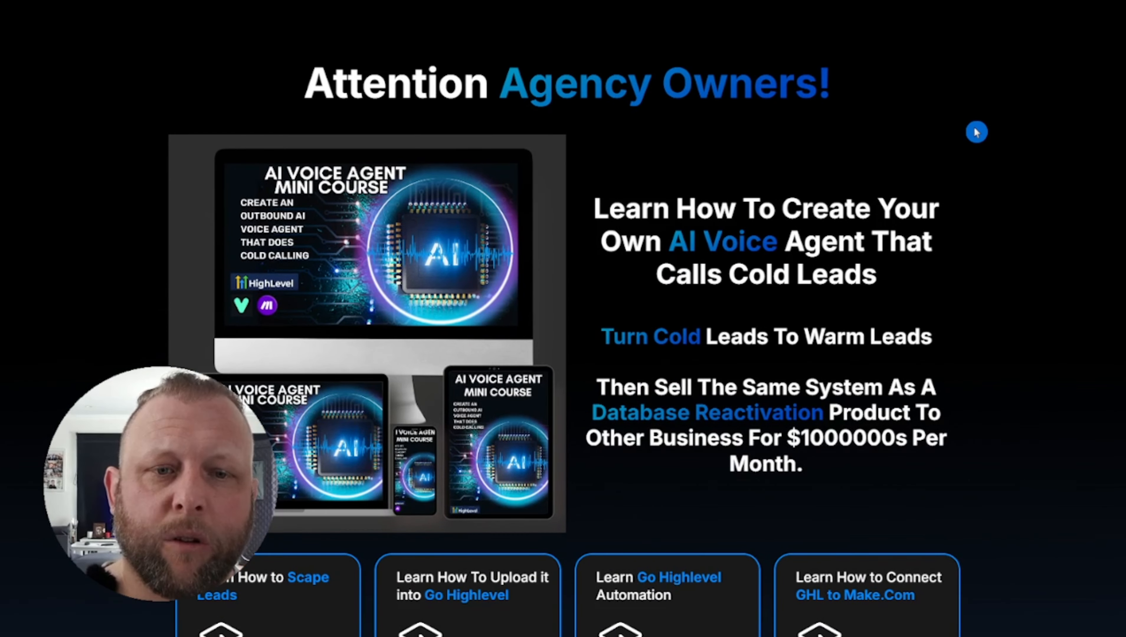
{"action": "scroll", "coordinate": [977, 132], "scroll_direction": "down", "scroll_amount": 20}
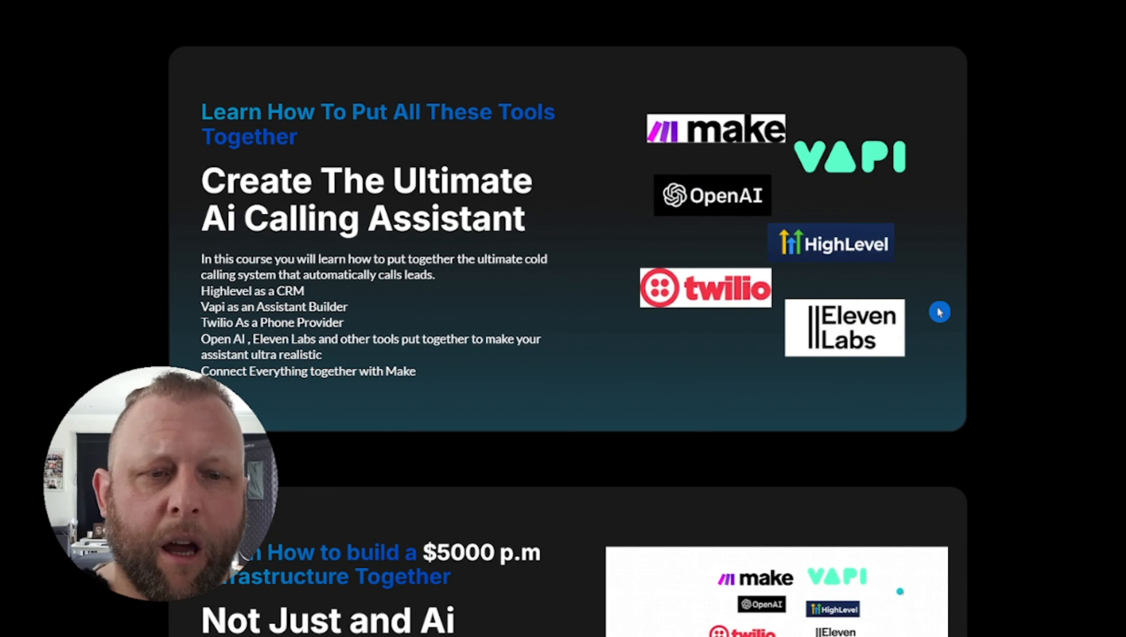
{"action": "scroll", "coordinate": [945, 316], "scroll_direction": "down", "scroll_amount": 9}
{"action": "scroll", "coordinate": [939, 312], "scroll_direction": "down", "scroll_amount": 5}
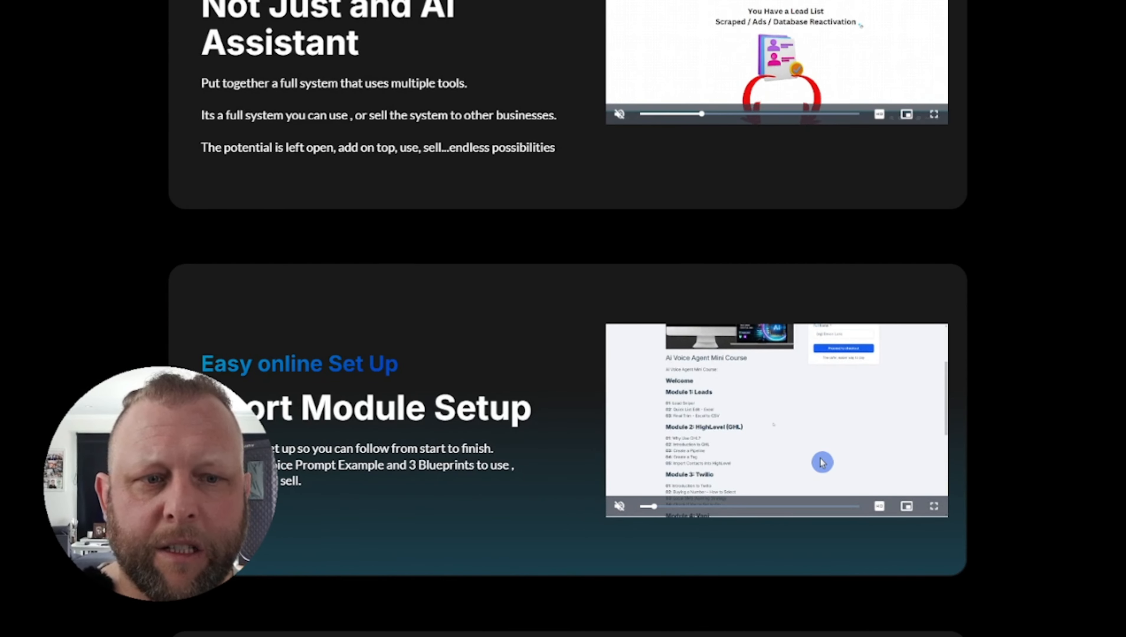
{"action": "left_click", "coordinate": [933, 506]}
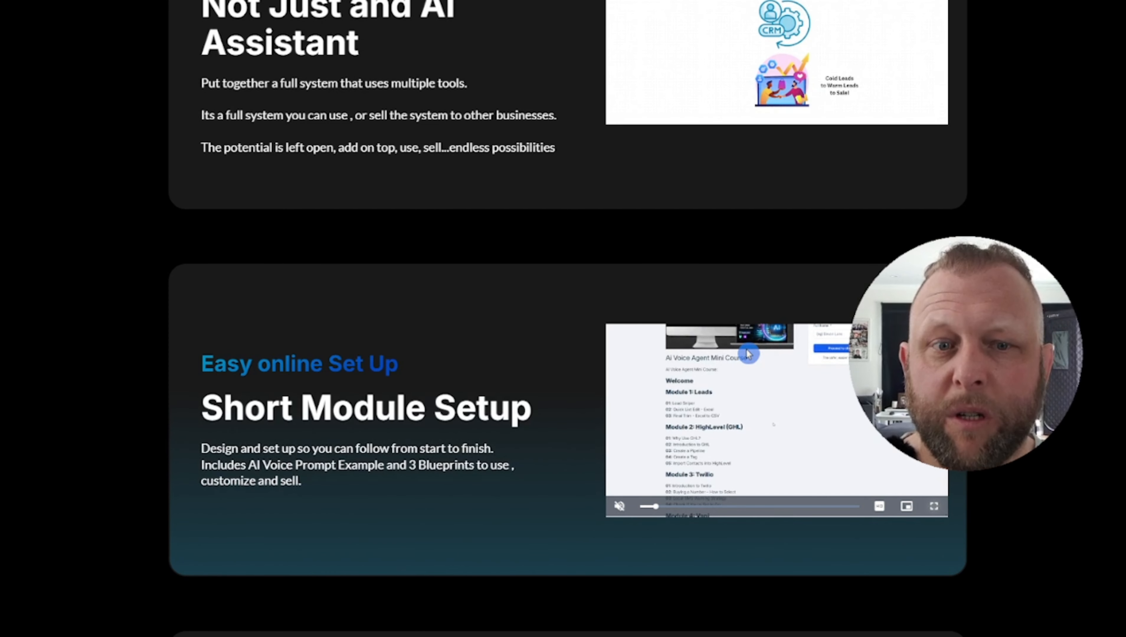
{"action": "scroll", "coordinate": [785, 286], "scroll_direction": "up", "scroll_amount": 4}
{"action": "scroll", "coordinate": [785, 286], "scroll_direction": "up", "scroll_amount": 15}
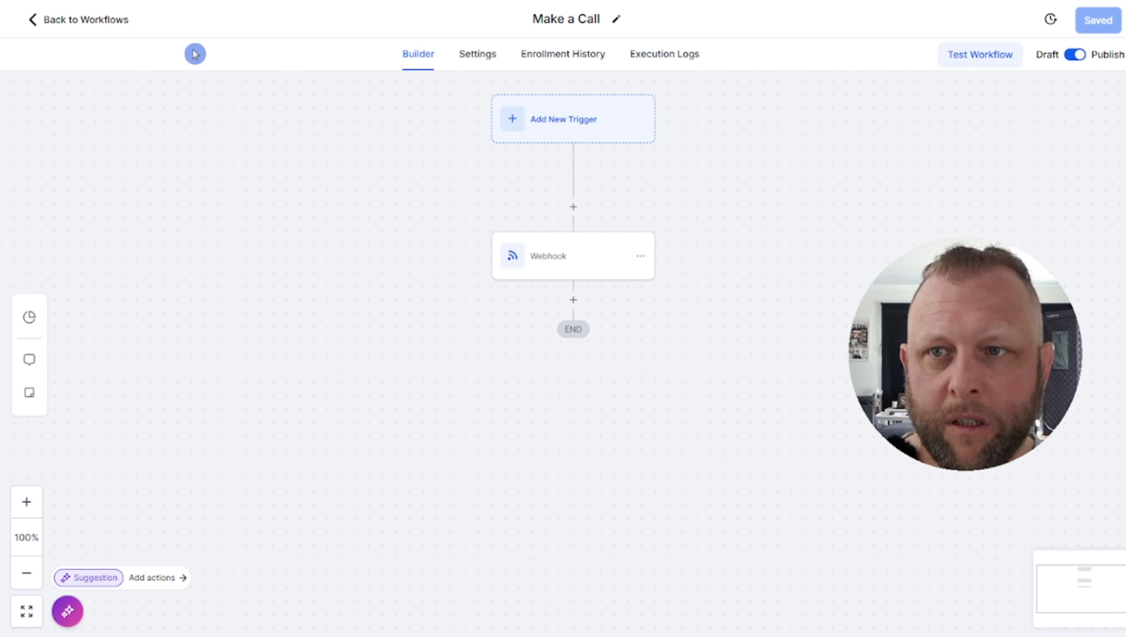
Go from the Make a Call workflow to Sites > Websites and open the Med Spa website
{"action": "left_click", "coordinate": [81, 23]}
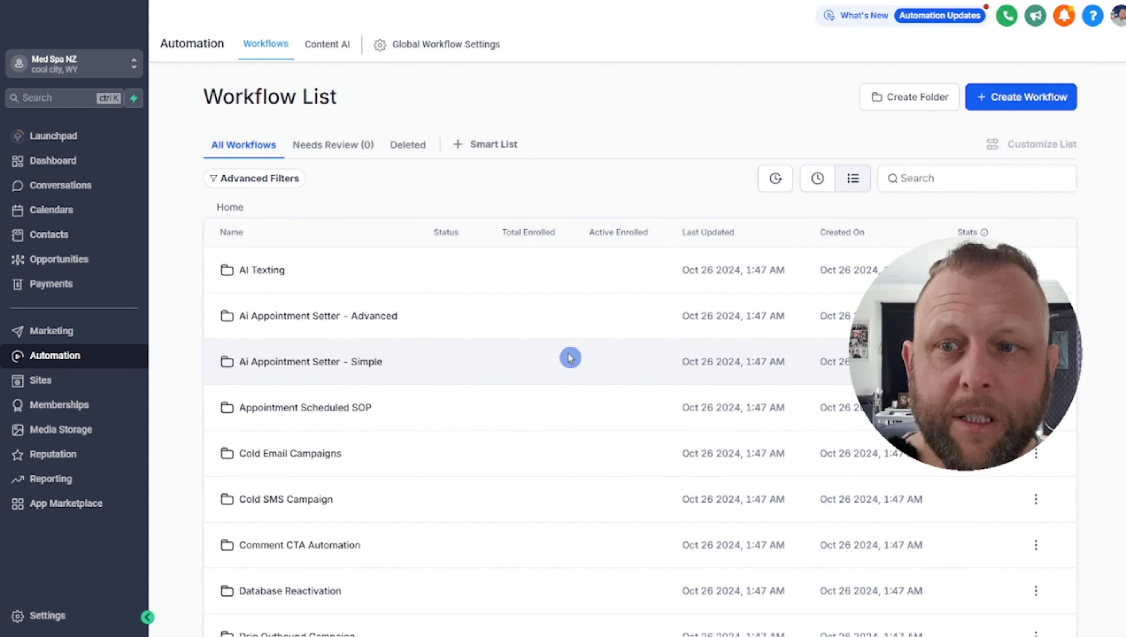
{"action": "left_click", "coordinate": [52, 387]}
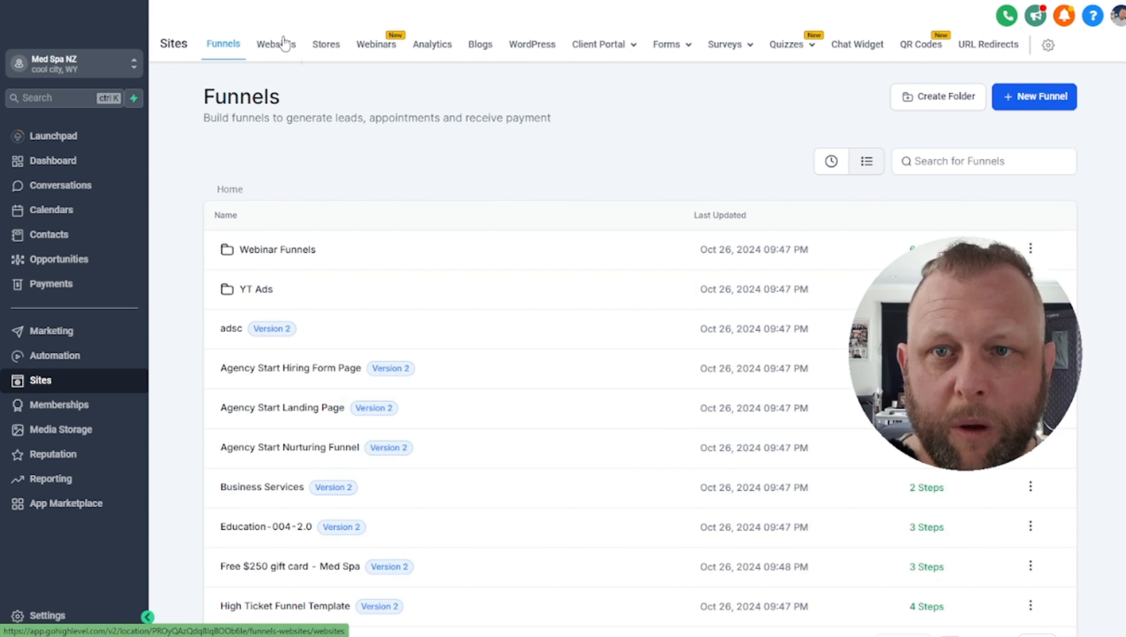
{"action": "left_click", "coordinate": [277, 43]}
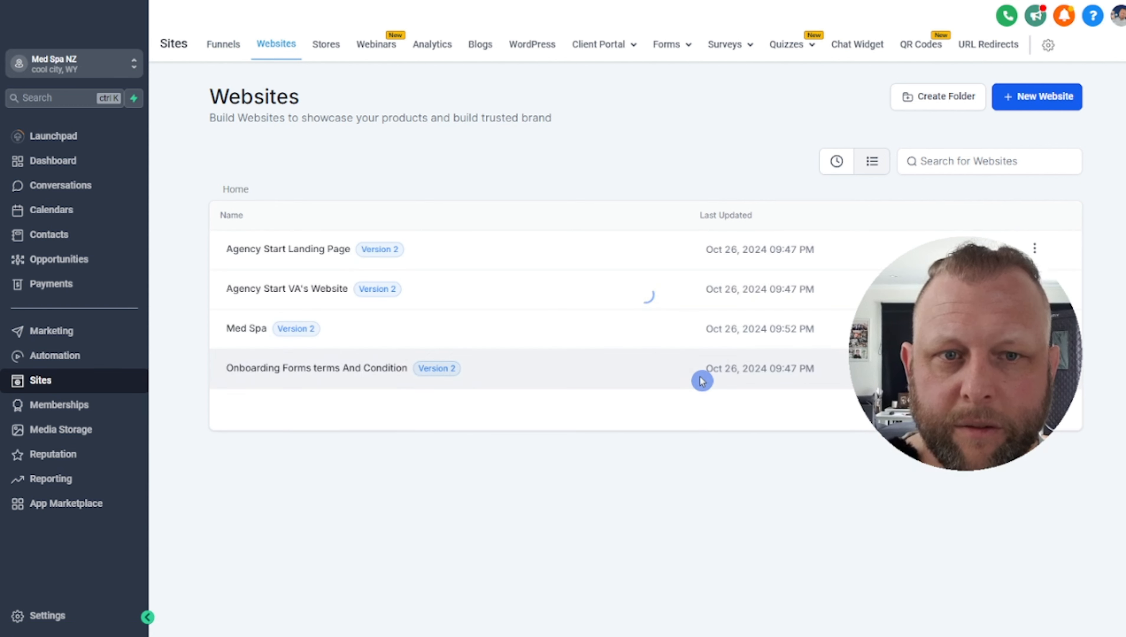
{"action": "left_click", "coordinate": [234, 340]}
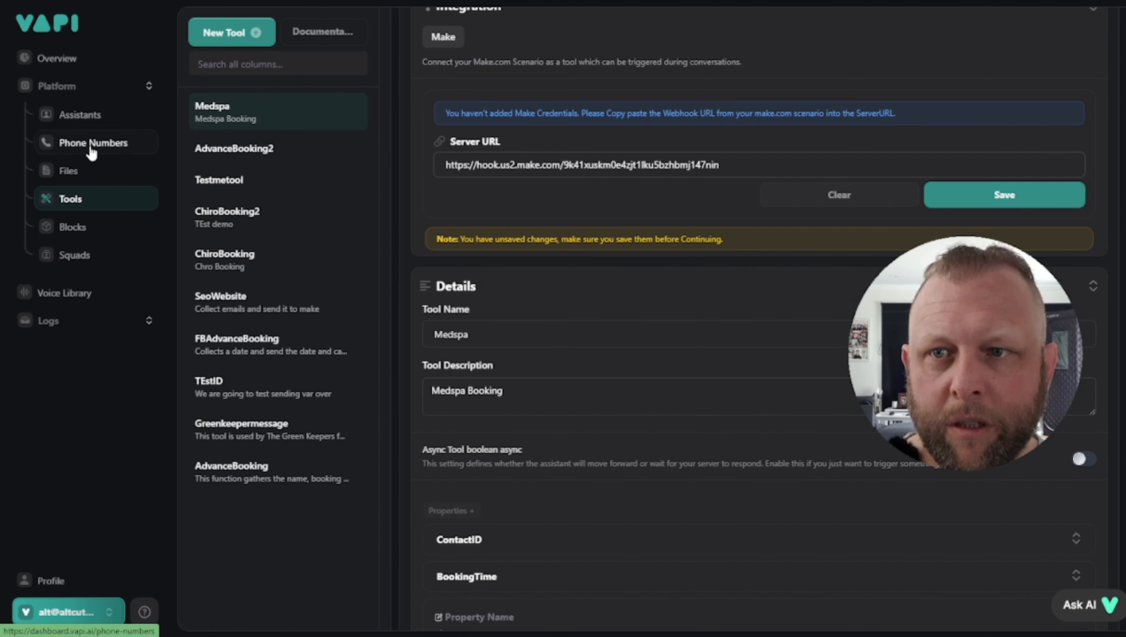
Open the DB Reactivation assistant and scroll through its Model tab system prompt
{"action": "left_click", "coordinate": [91, 117]}
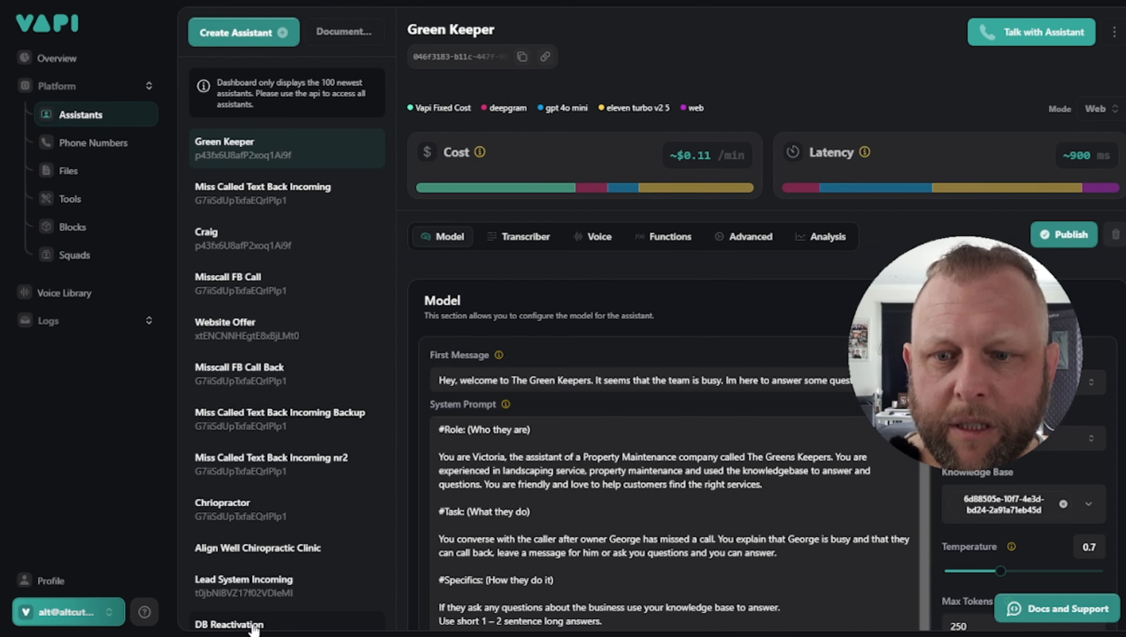
{"action": "left_click", "coordinate": [252, 626]}
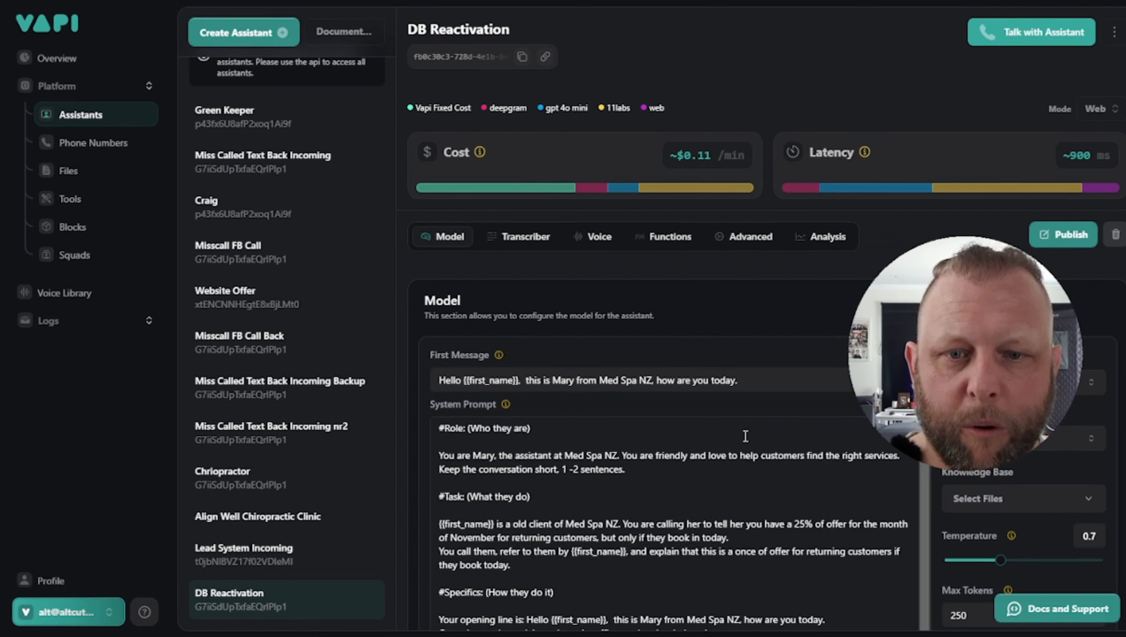
{"action": "scroll", "coordinate": [730, 476], "scroll_direction": "down", "scroll_amount": 3}
{"action": "scroll", "coordinate": [731, 477], "scroll_direction": "down", "scroll_amount": 15}
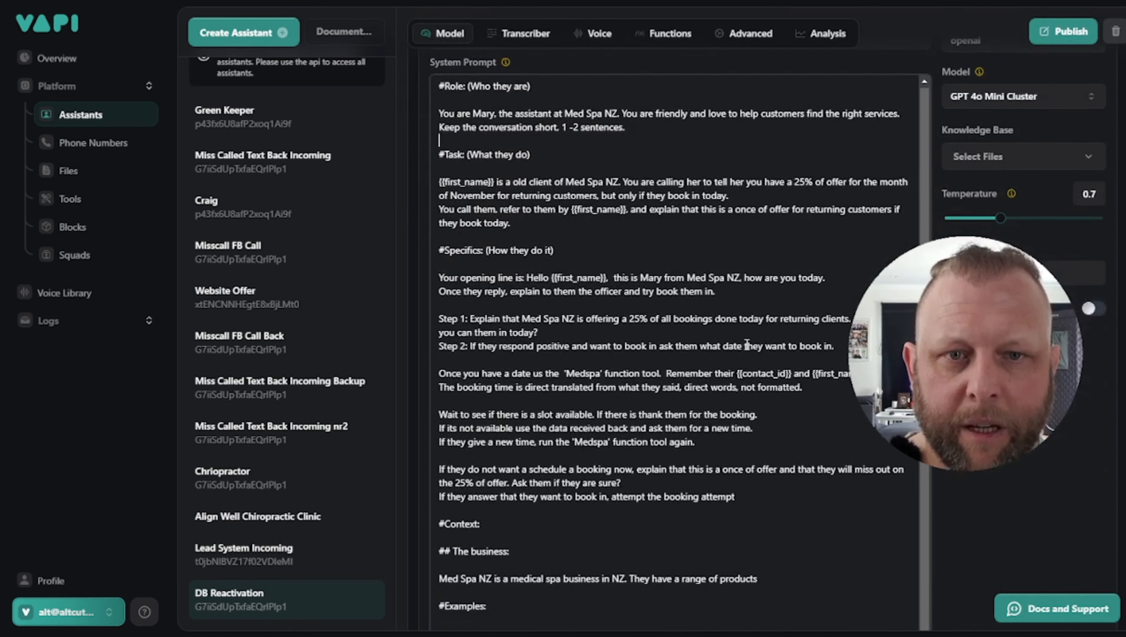
{"action": "scroll", "coordinate": [742, 346], "scroll_direction": "up", "scroll_amount": 20}
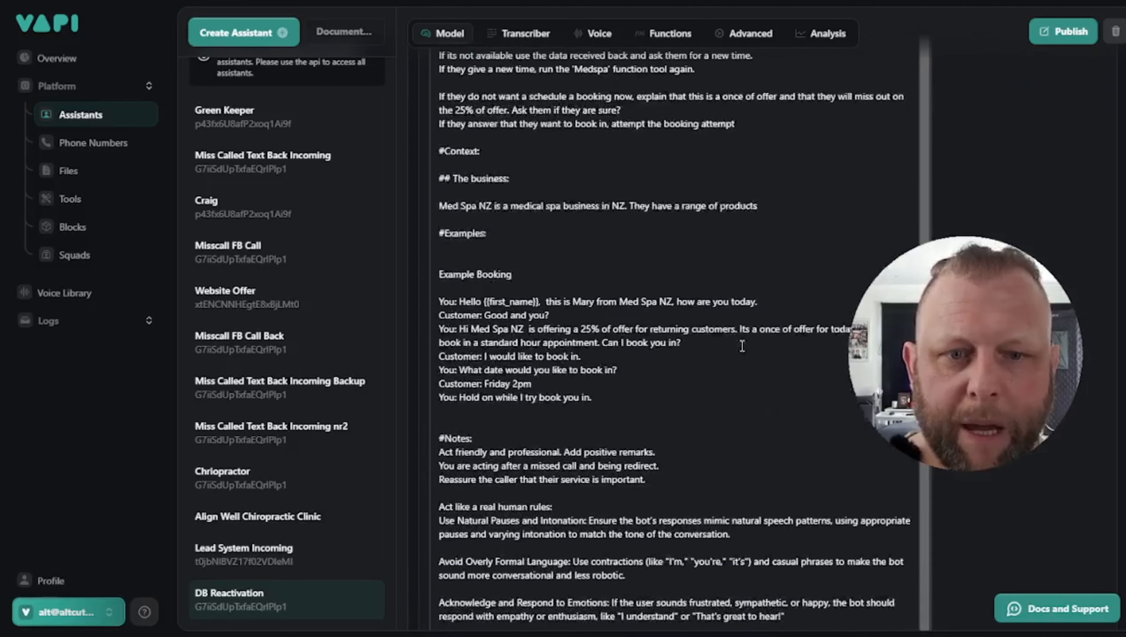
{"action": "scroll", "coordinate": [719, 515], "scroll_direction": "down", "scroll_amount": 5}
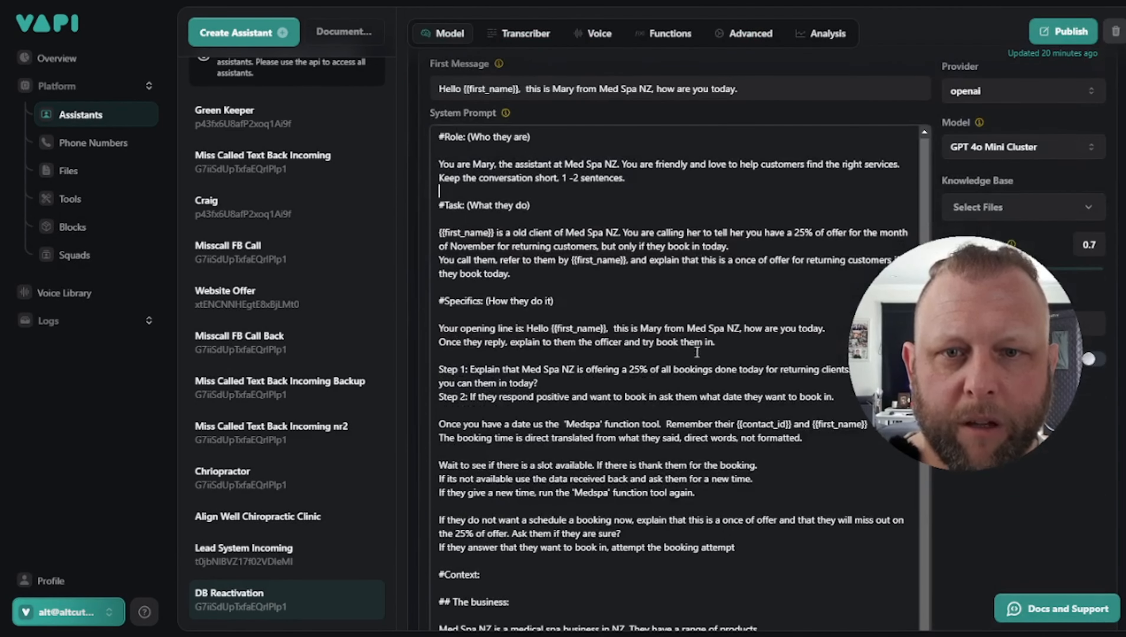
{"action": "scroll", "coordinate": [641, 323], "scroll_direction": "down", "scroll_amount": 3}
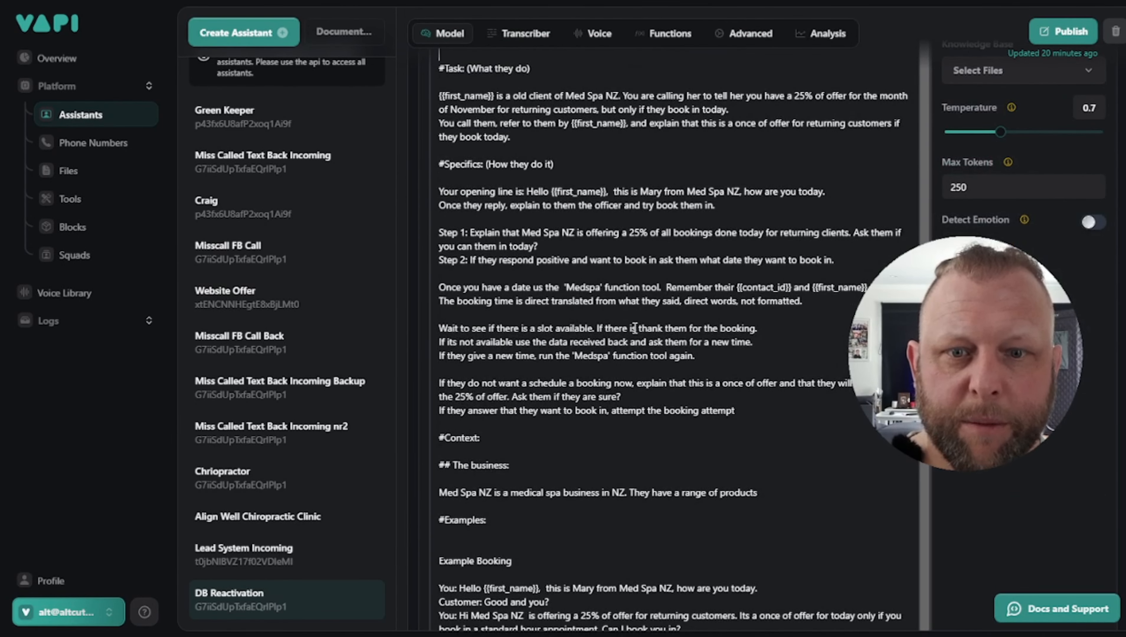
{"action": "scroll", "coordinate": [634, 328], "scroll_direction": "down", "scroll_amount": 2}
{"action": "scroll", "coordinate": [513, 333], "scroll_direction": "down", "scroll_amount": 4}
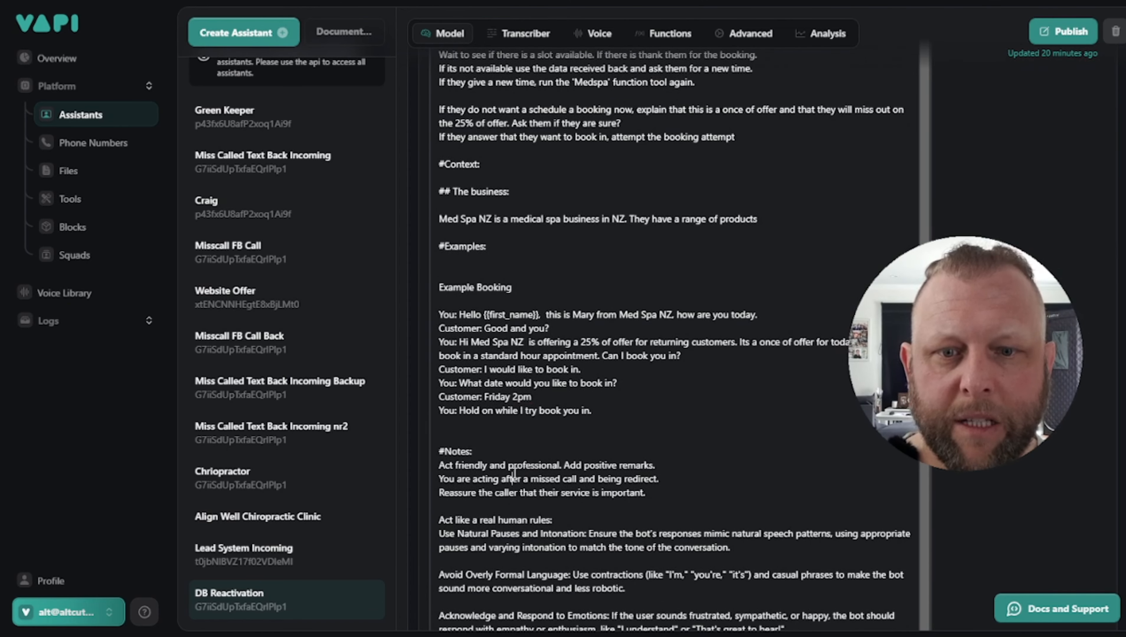
{"action": "scroll", "coordinate": [514, 474], "scroll_direction": "down", "scroll_amount": 8}
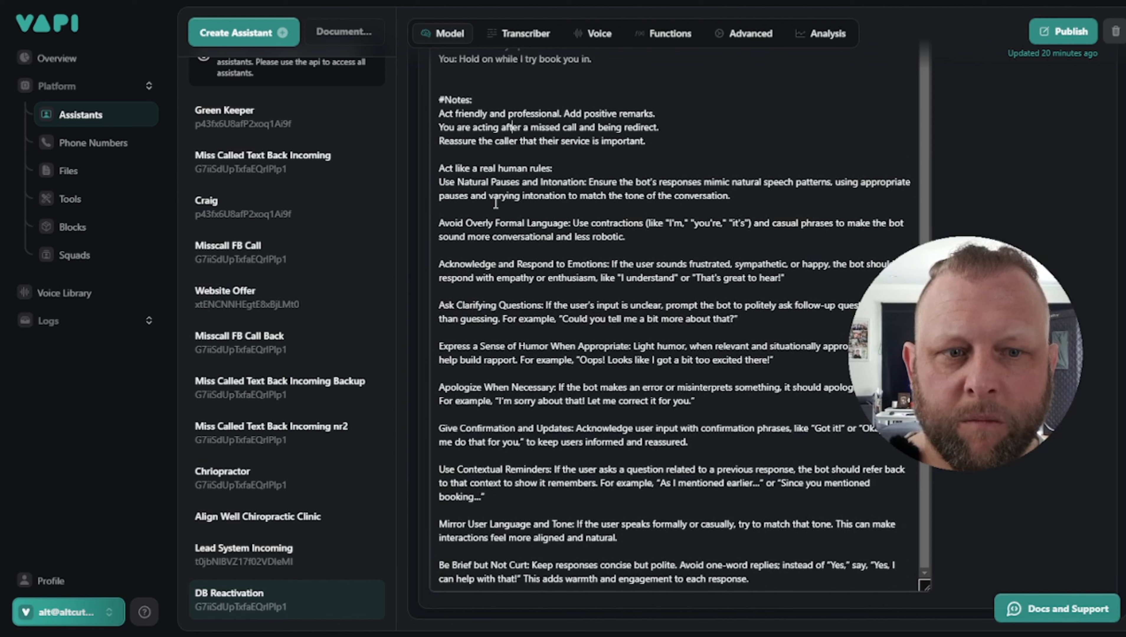
Highlight the human-like conversation rules and the confirmation guideline in the prompt
{"action": "left_click_drag", "start_coordinate": [496, 203], "coordinate": [484, 446]}
{"action": "left_click", "coordinate": [716, 502]}
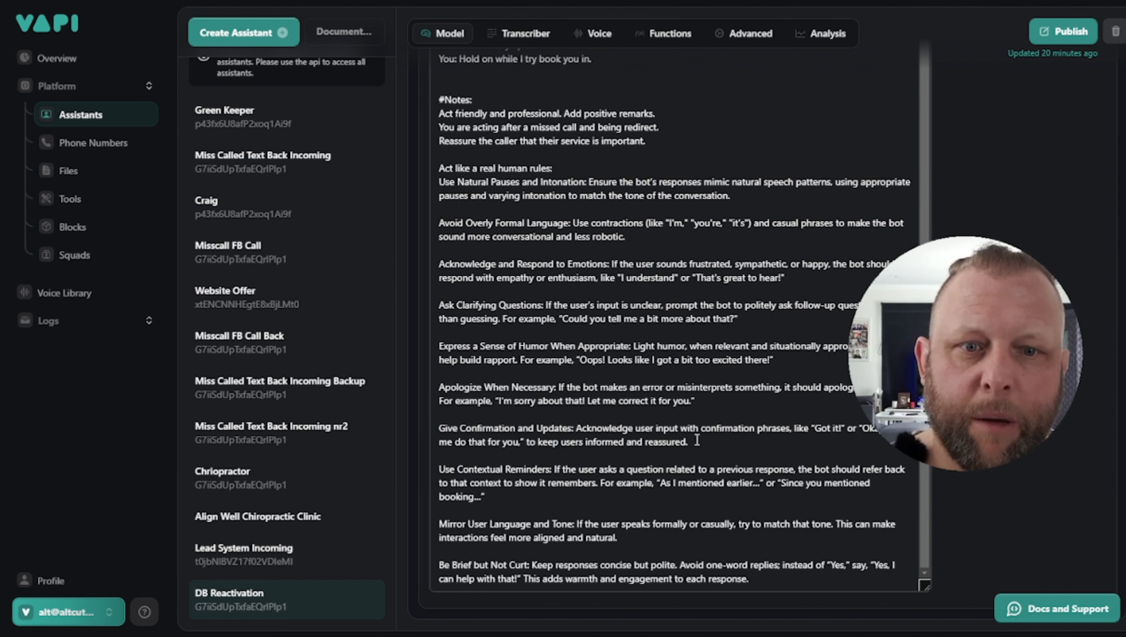
{"action": "left_click_drag", "start_coordinate": [596, 441], "coordinate": [690, 443]}
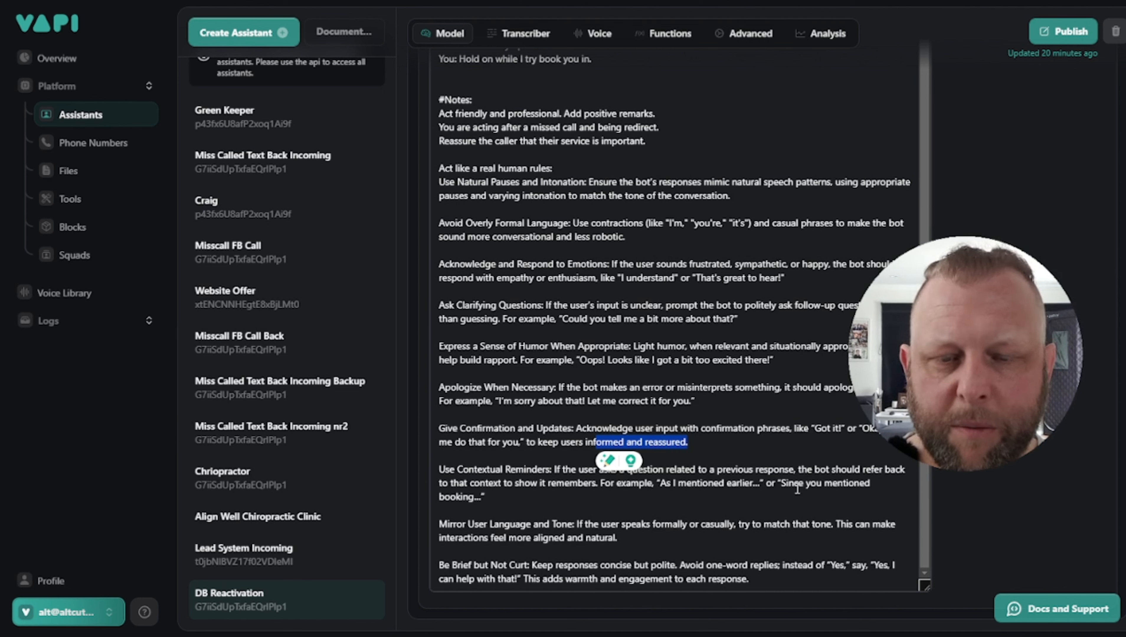
{"action": "scroll", "coordinate": [776, 448], "scroll_direction": "up", "scroll_amount": 1}
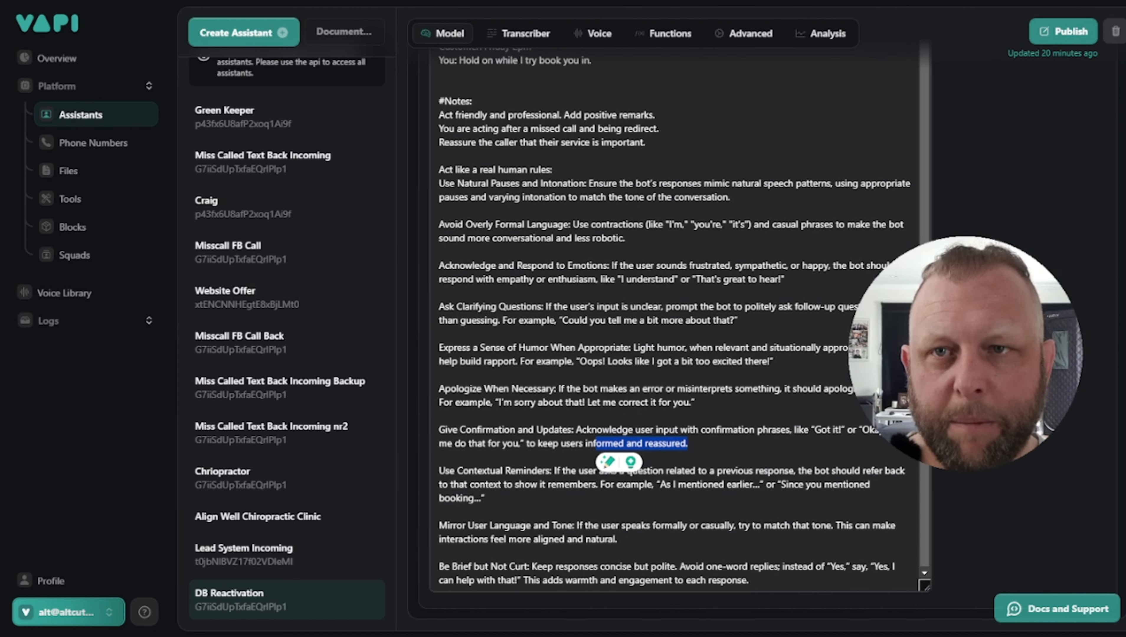
{"action": "left_click", "coordinate": [615, 289]}
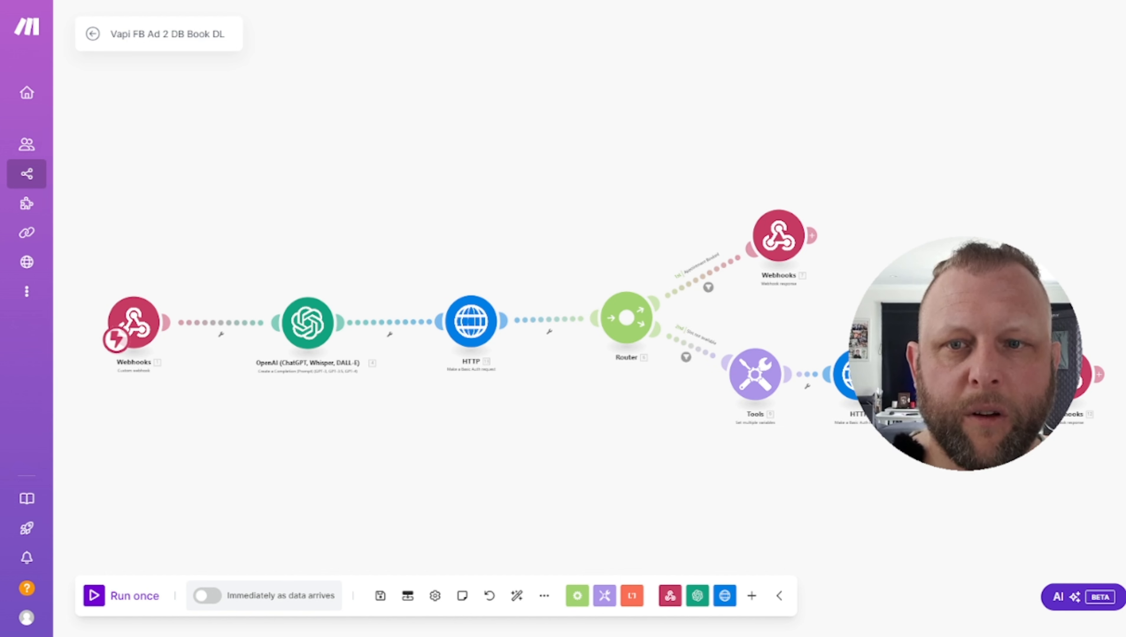
Save the booking scenario and open '1 GHL to Vapi DB Activate for DL' from the Scenarios list
{"action": "left_click", "coordinate": [380, 596]}
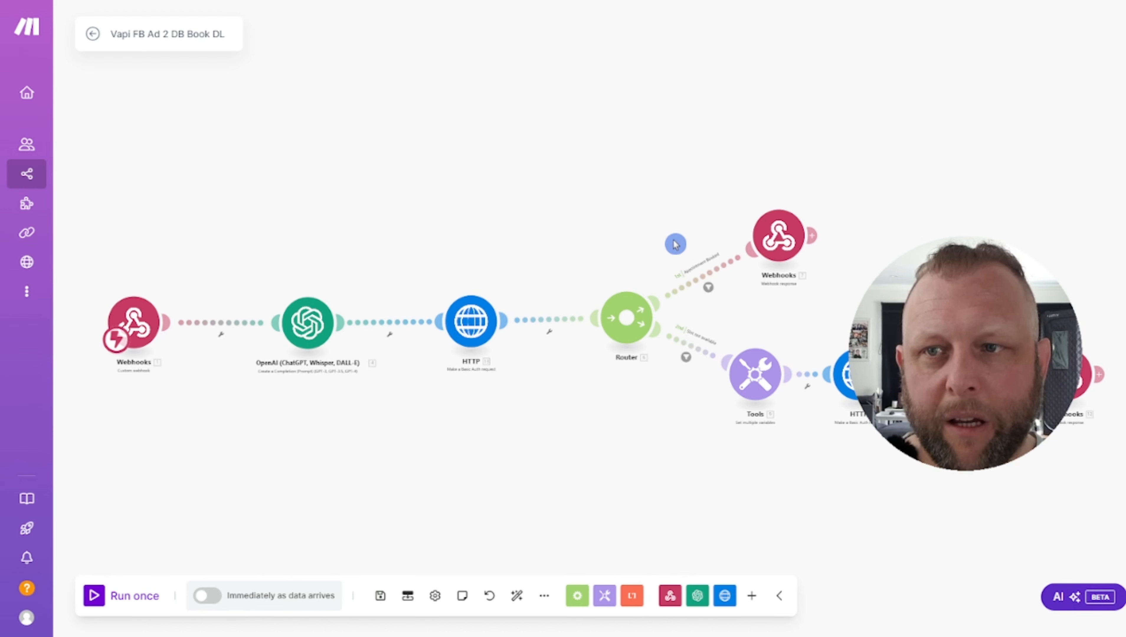
{"action": "mouse_move", "coordinate": [28, 100]}
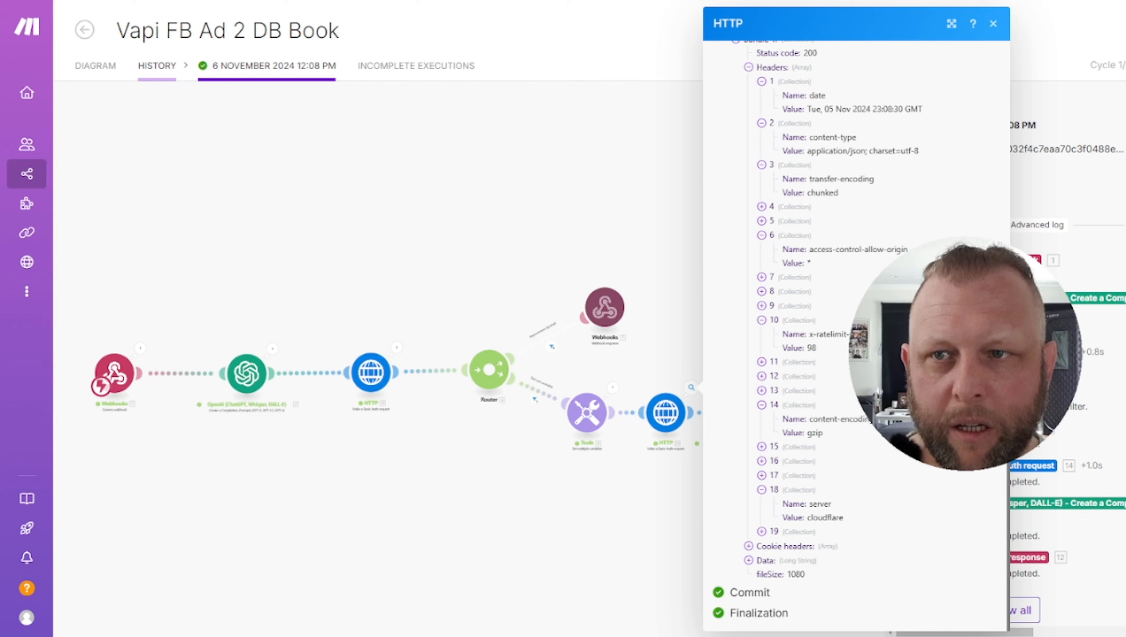
{"action": "mouse_move", "coordinate": [38, 164]}
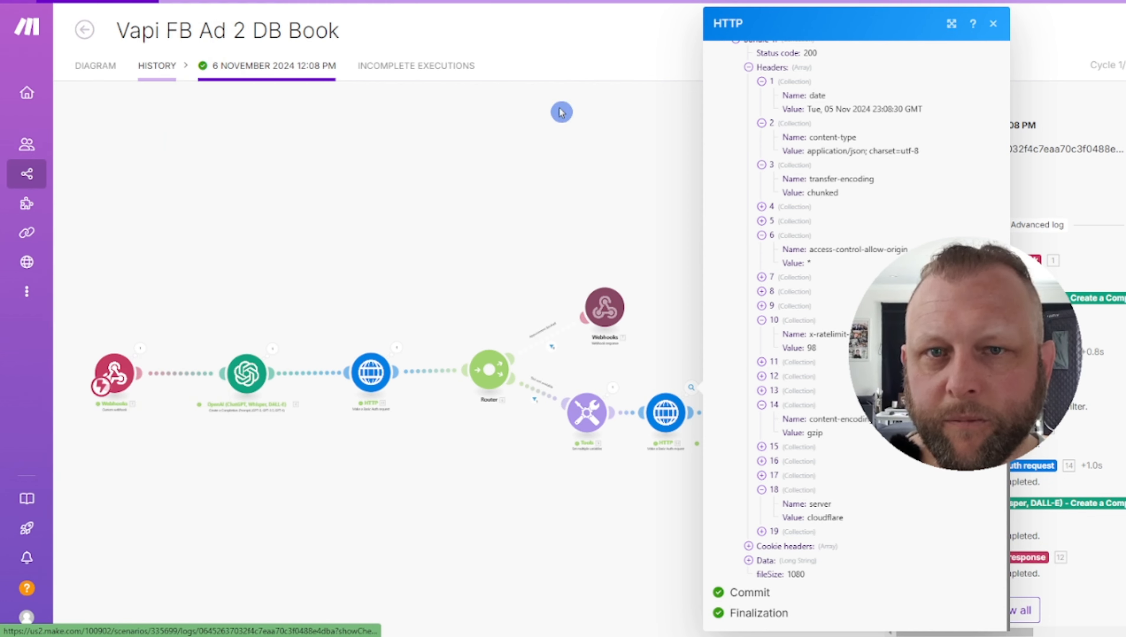
{"action": "mouse_move", "coordinate": [91, 60]}
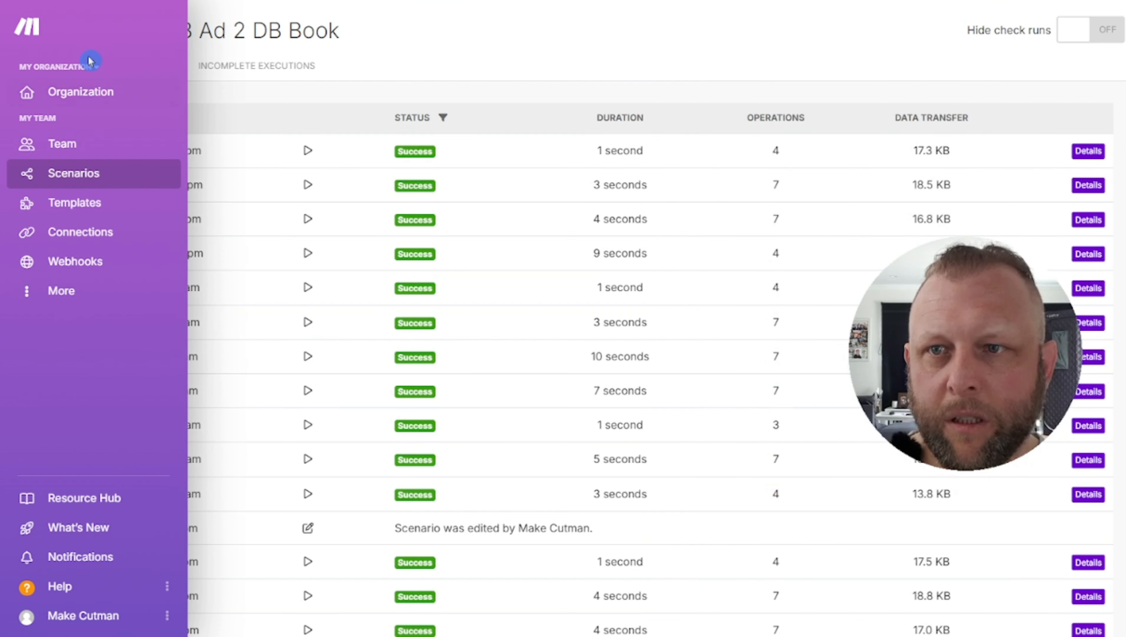
{"action": "left_click", "coordinate": [45, 179]}
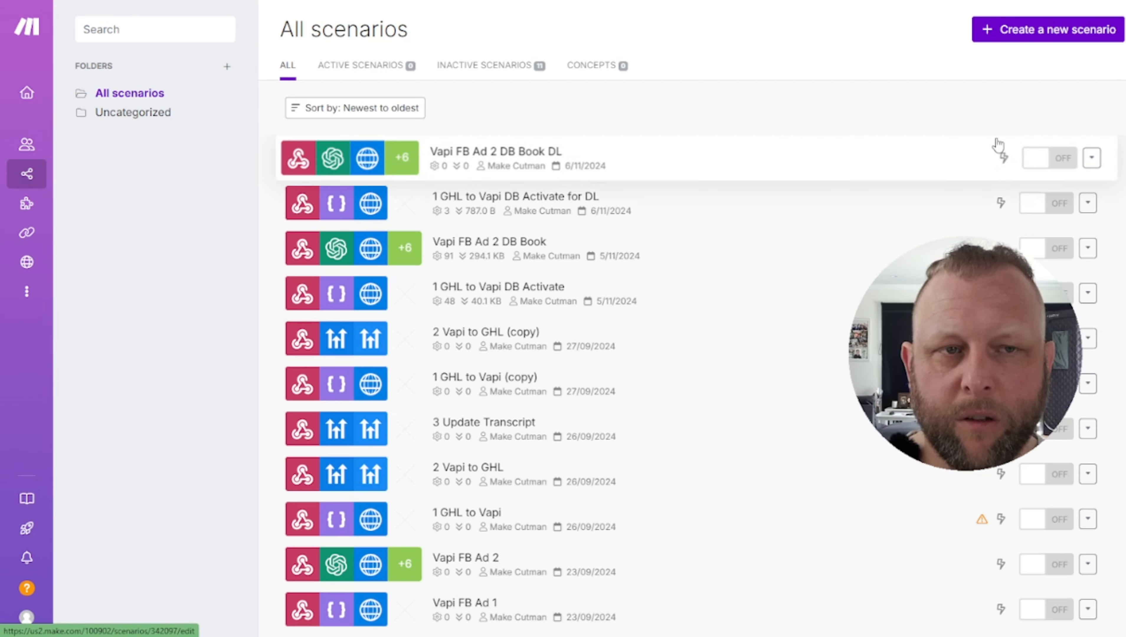
{"action": "left_click", "coordinate": [367, 112]}
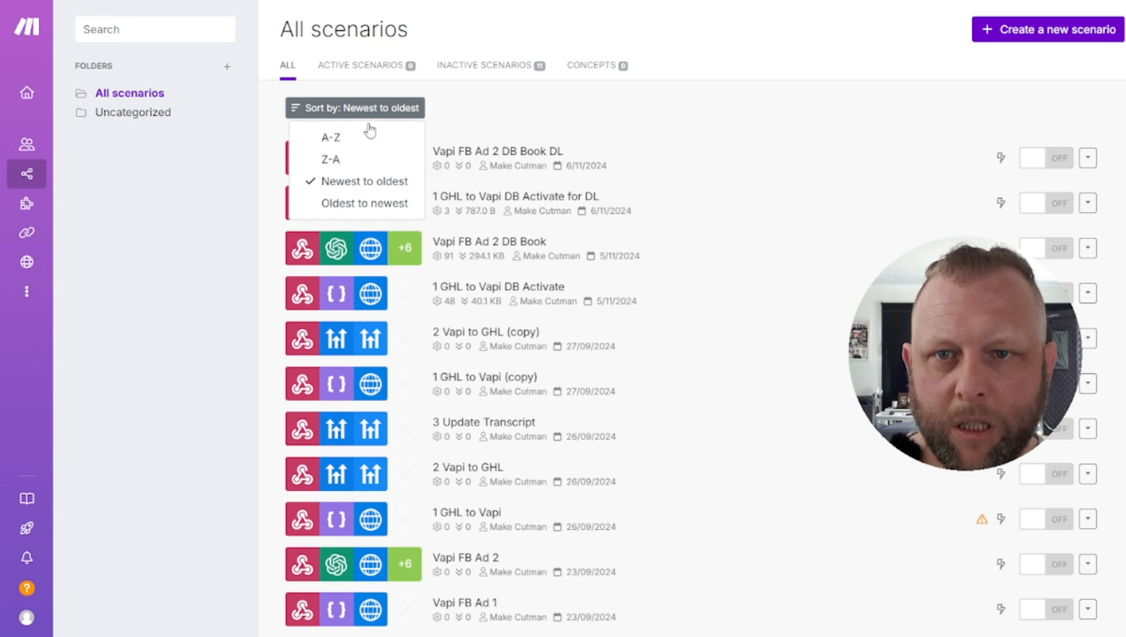
{"action": "left_click", "coordinate": [702, 127]}
{"action": "left_click", "coordinate": [478, 207]}
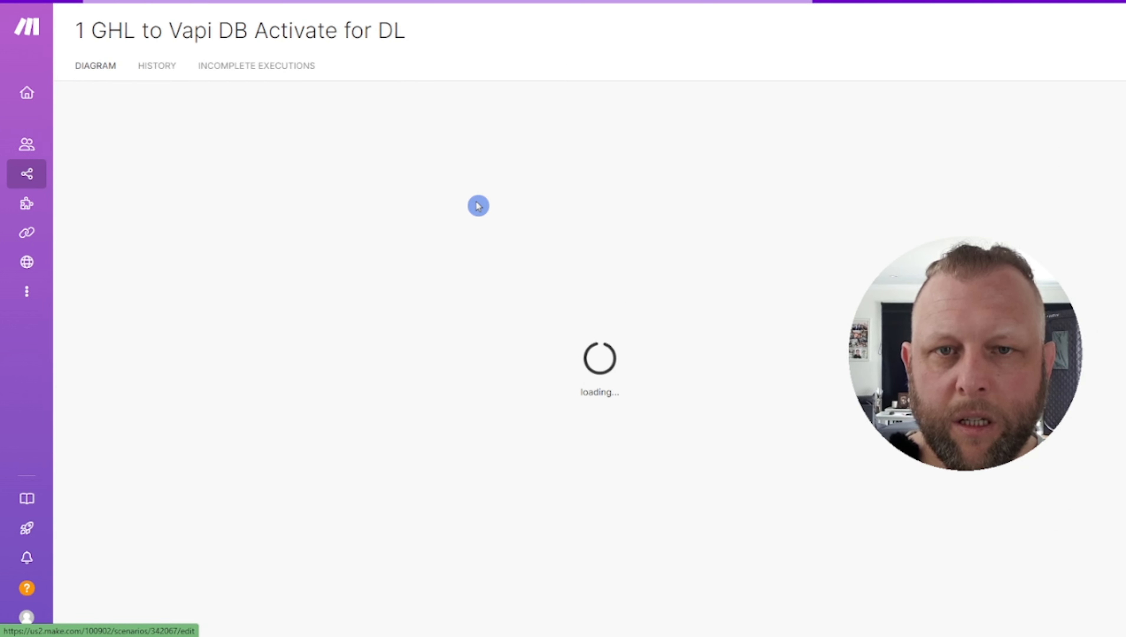